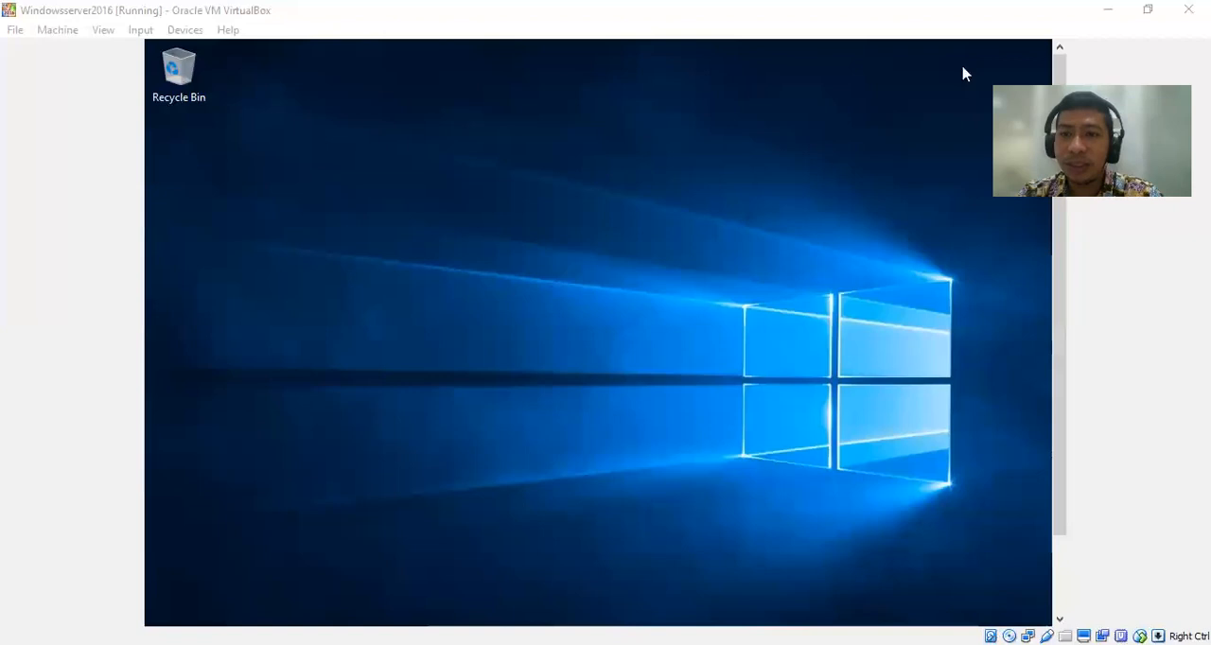
Open Active Directory Users and Computers from the Windows Administrative Tools.
left_click_drag(1062, 233, 1062, 320)
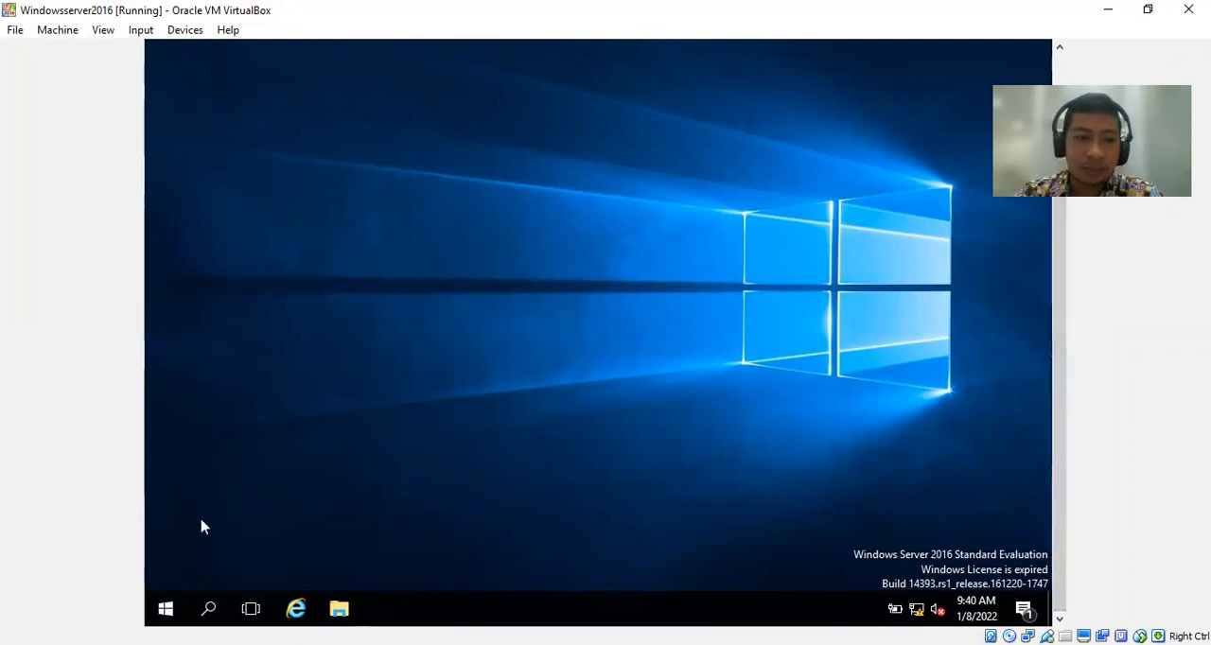
left_click(166, 609)
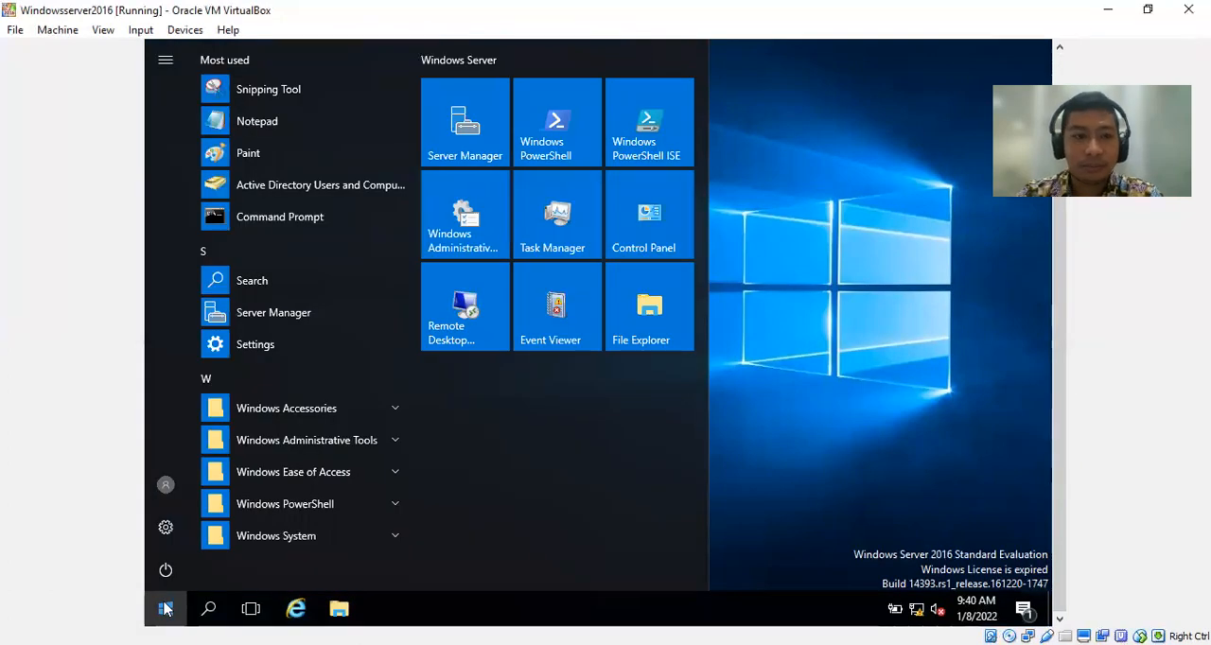
left_click(394, 444)
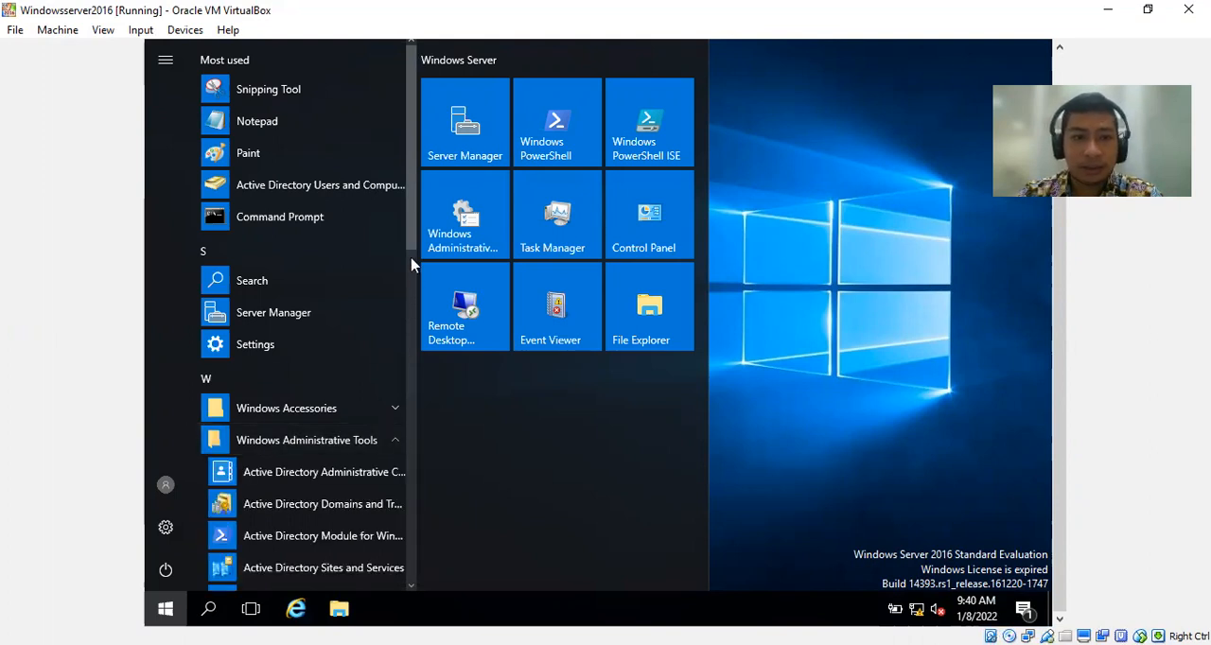
left_click_drag(413, 221, 413, 262)
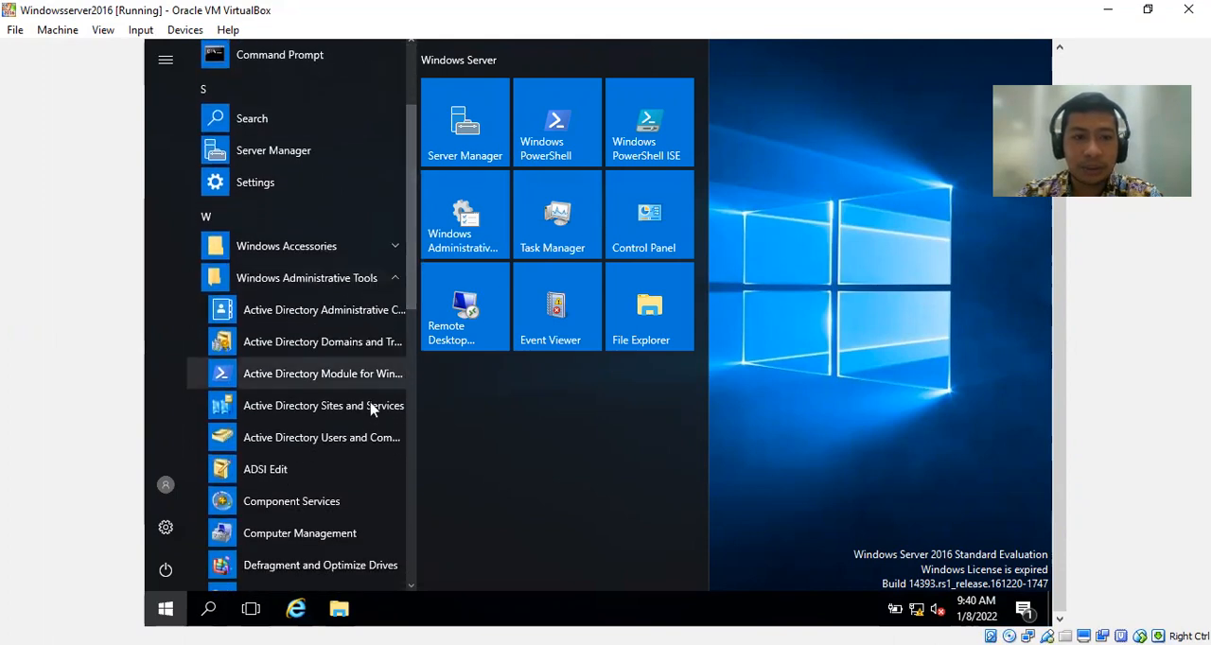
left_click(336, 437)
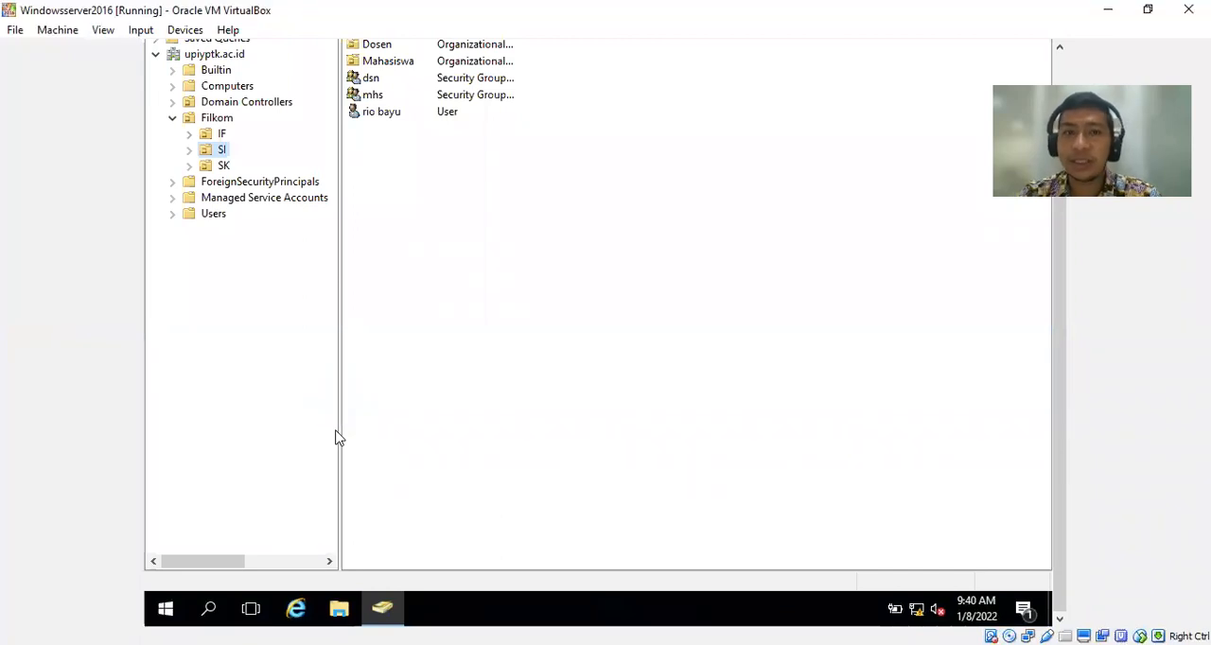
left_click_drag(1054, 344, 1056, 262)
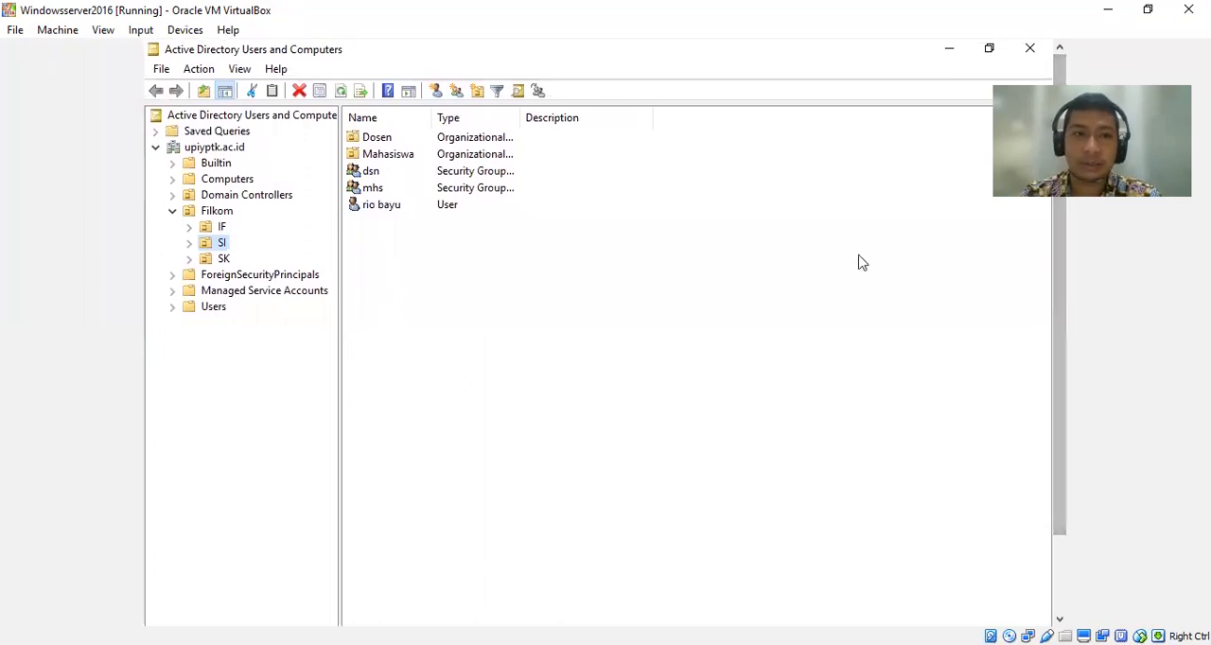
Open the properties of the existing user in the SI organizational unit and view the account's group memberships.
left_click(375, 210)
right_click(376, 217)
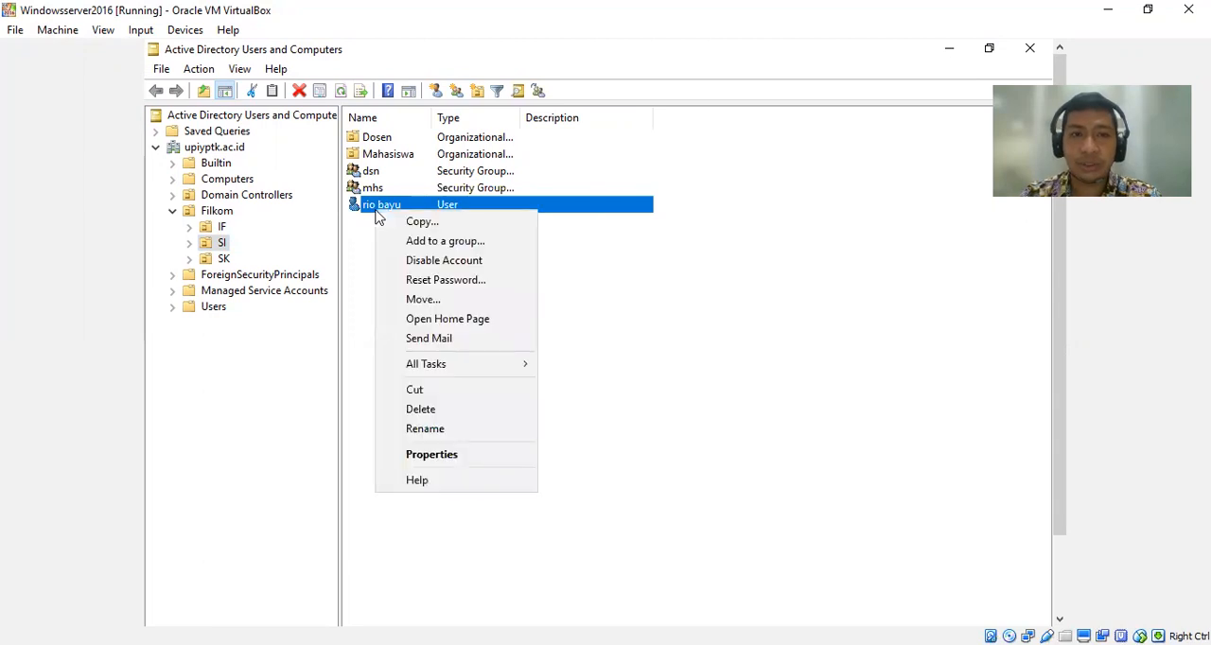
left_click(501, 456)
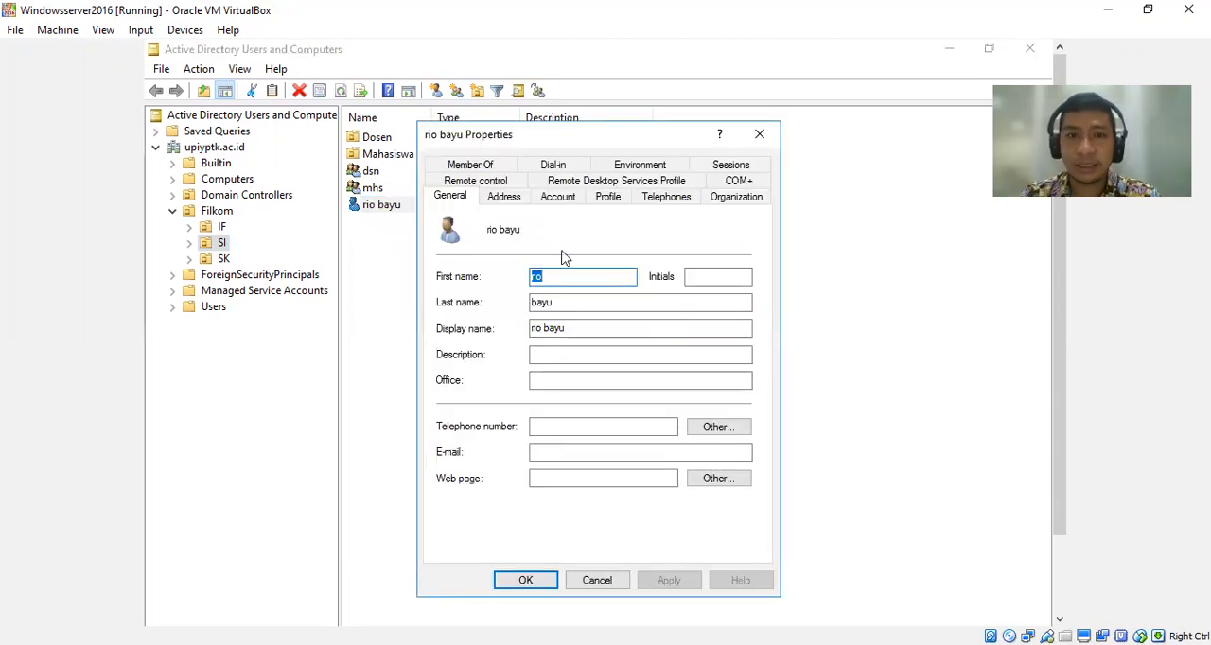
left_click(495, 172)
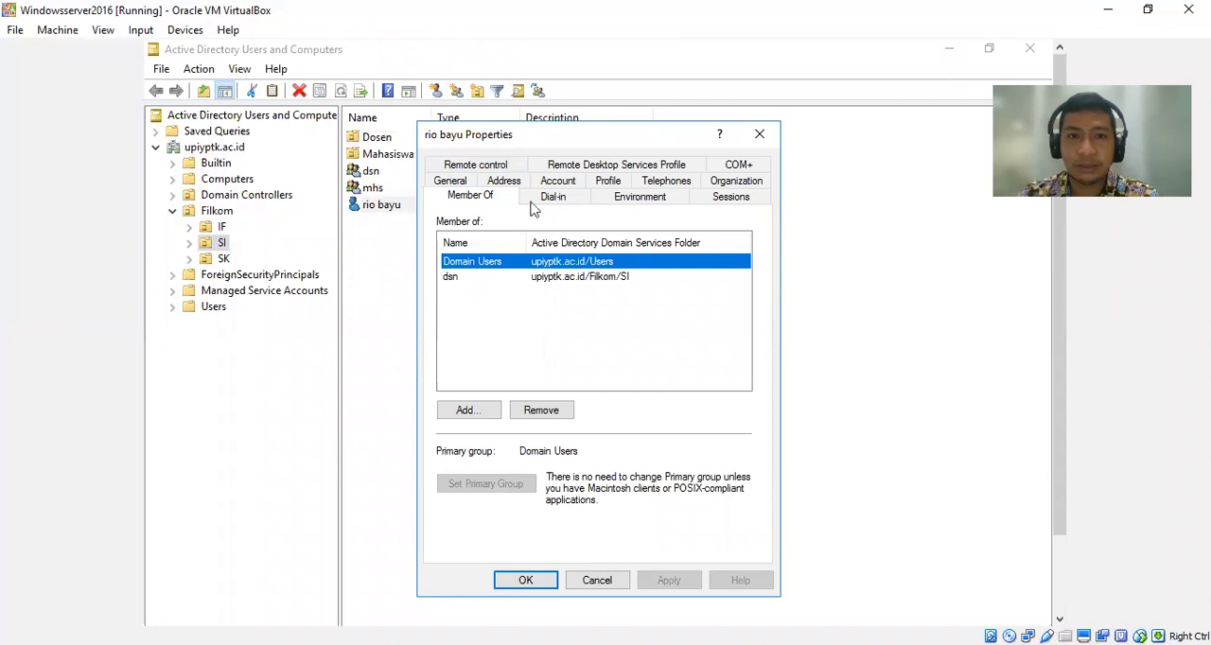
Permit logon for this user account on Saturday from 6:00 AM to 4:00 PM and save the account properties.
left_click(563, 187)
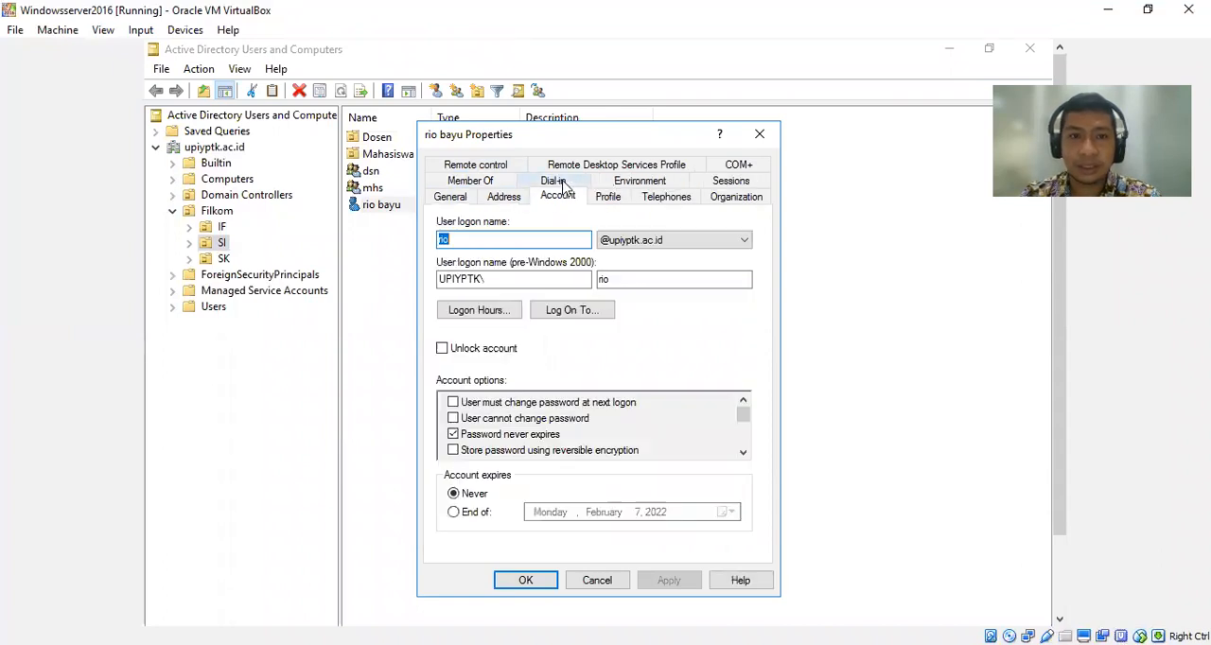
left_click(489, 310)
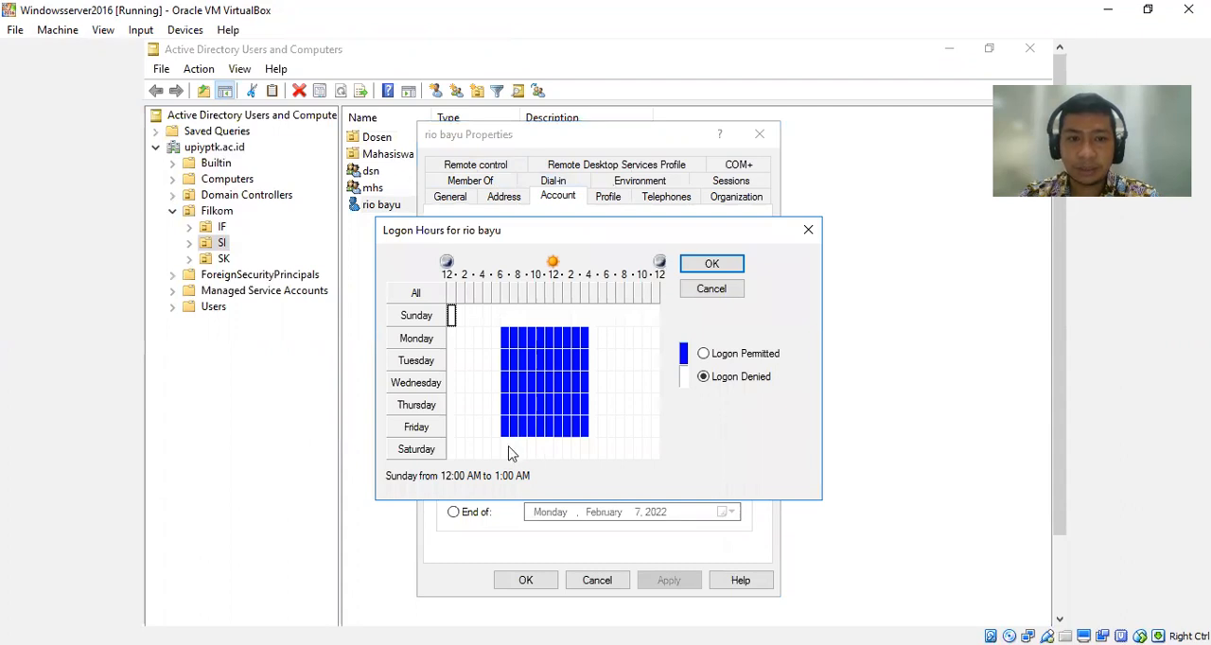
left_click_drag(504, 453, 588, 459)
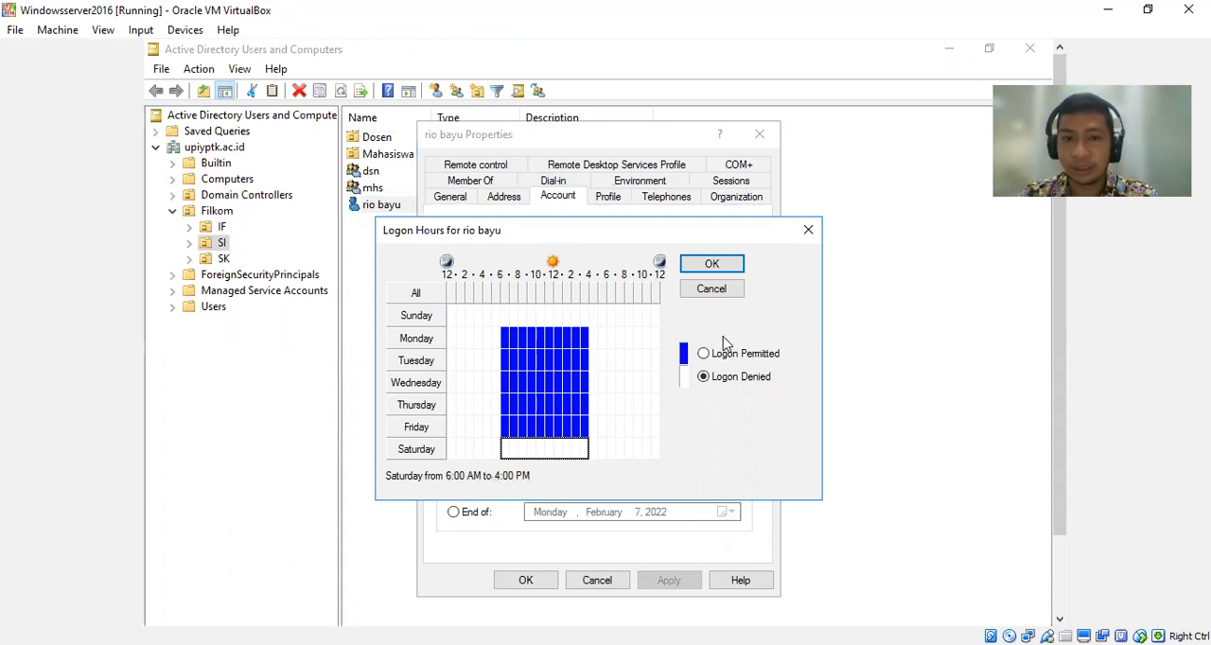
left_click(704, 353)
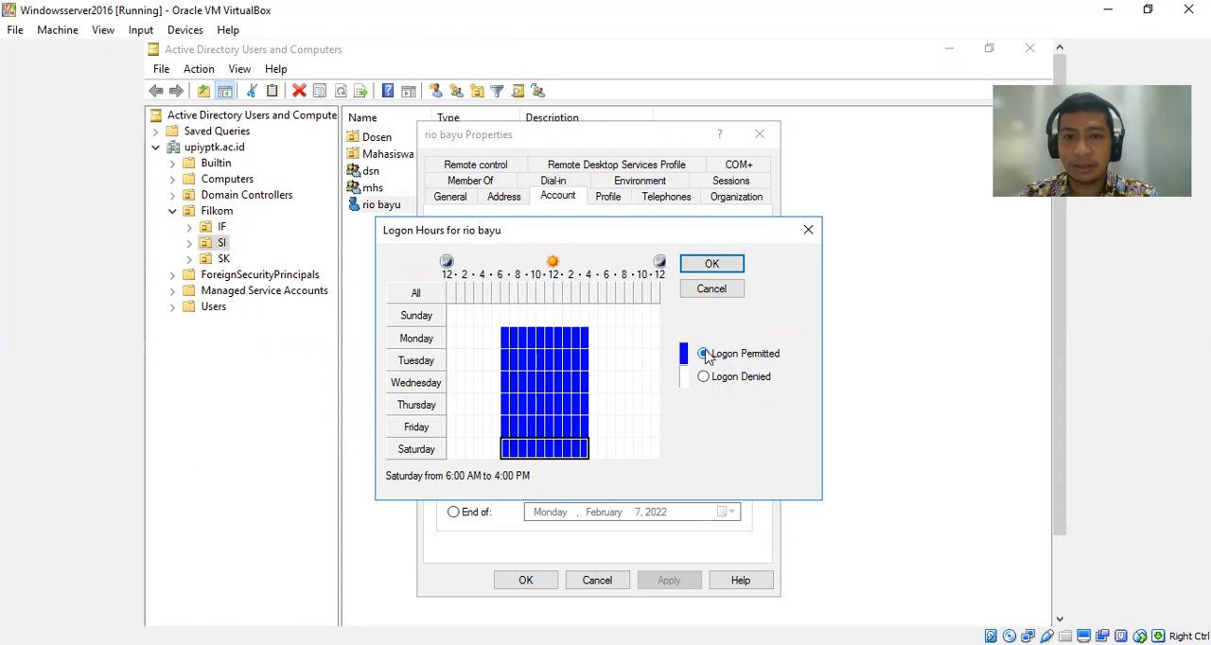
left_click(709, 265)
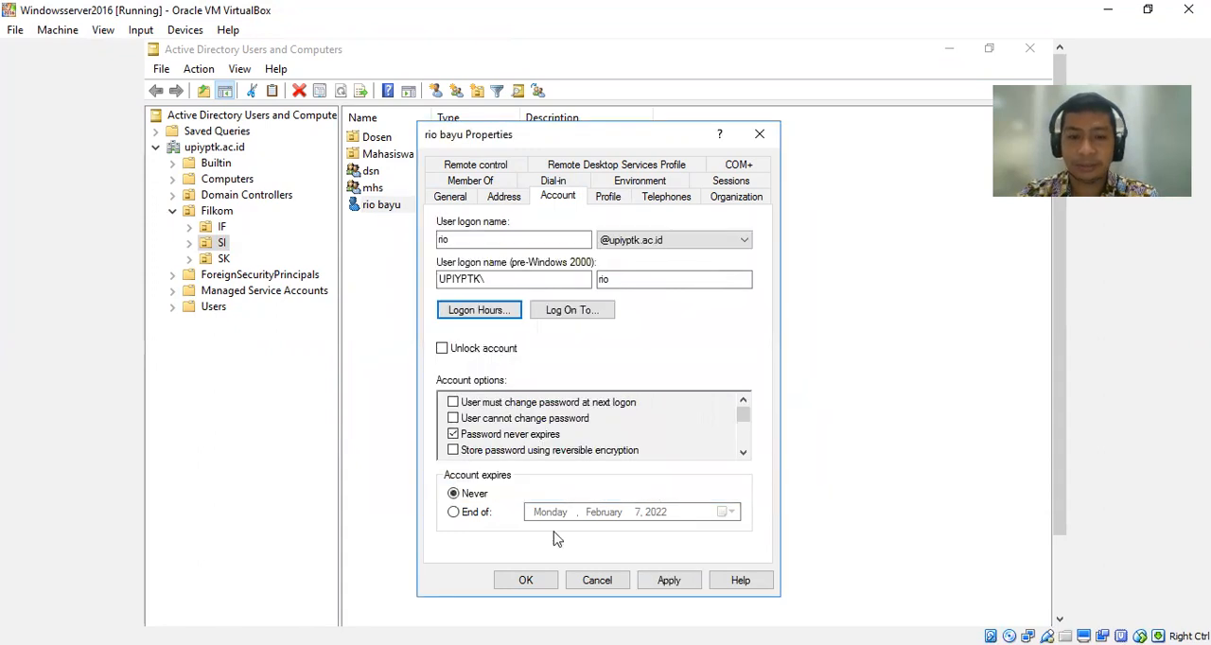
left_click(530, 580)
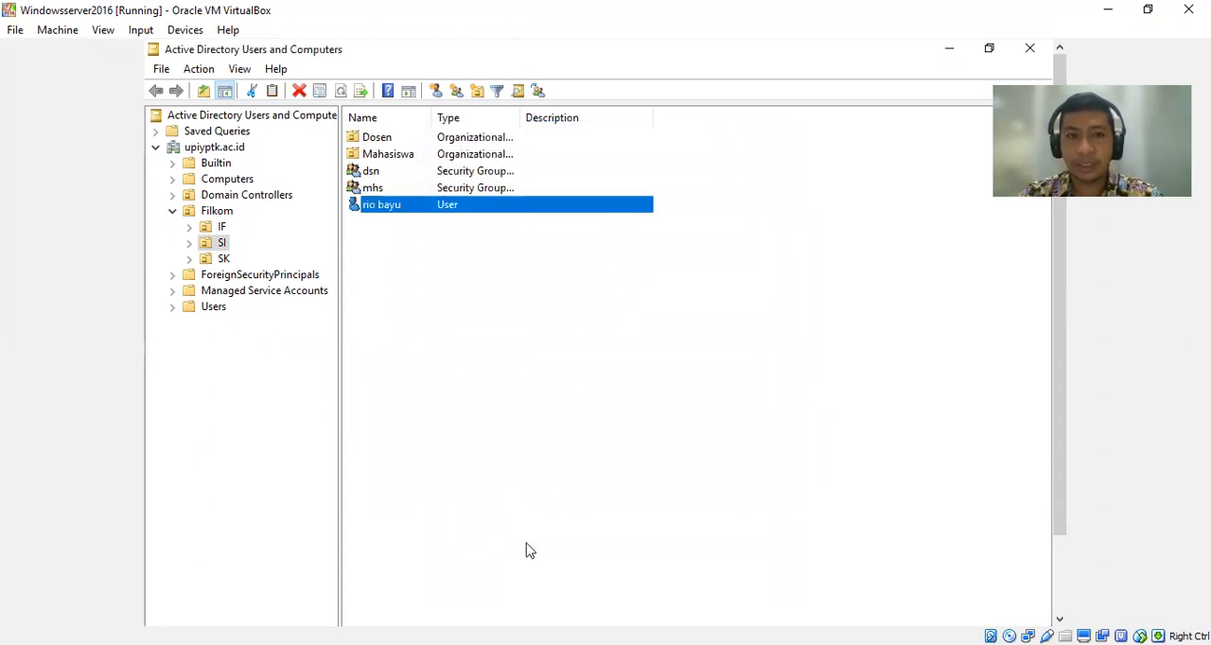
left_click(534, 434)
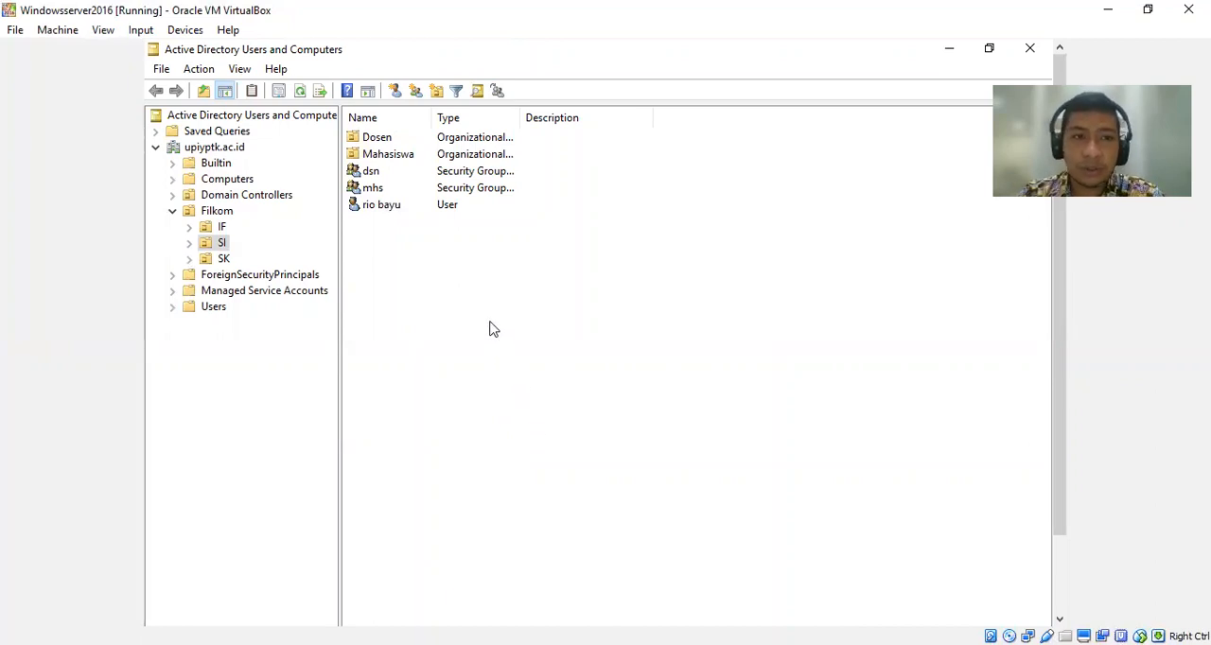
Review the contents of the Filkom organizational unit and its IF, SI and SK sub-units.
left_click(217, 211)
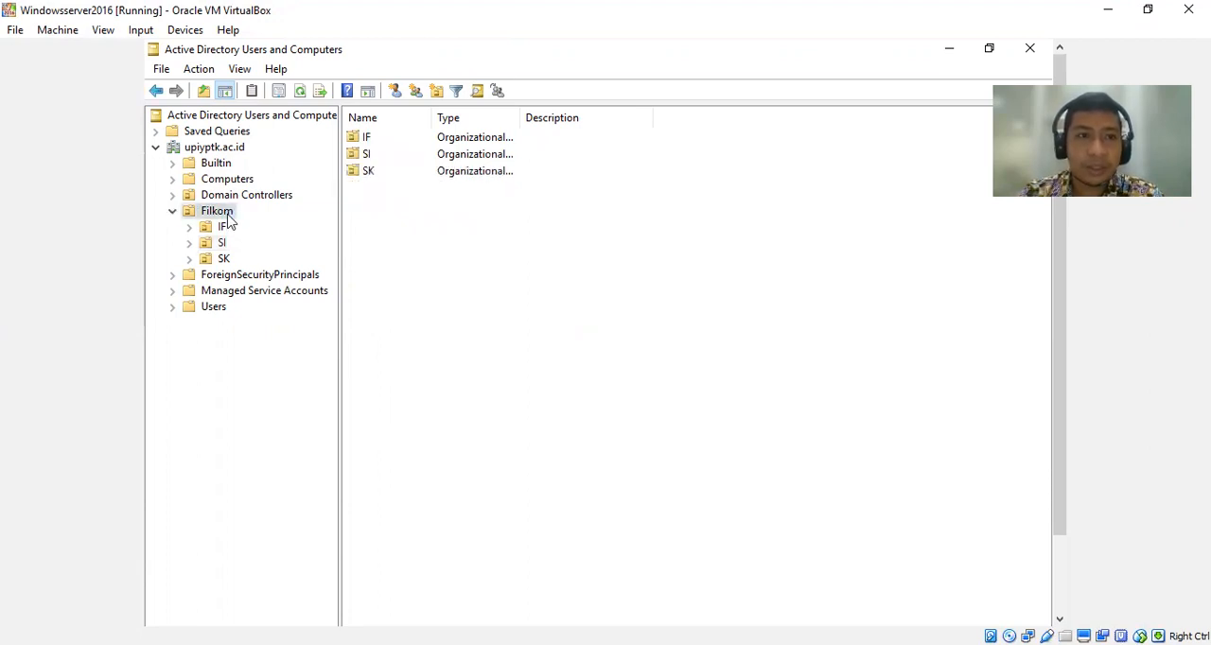
left_click(222, 228)
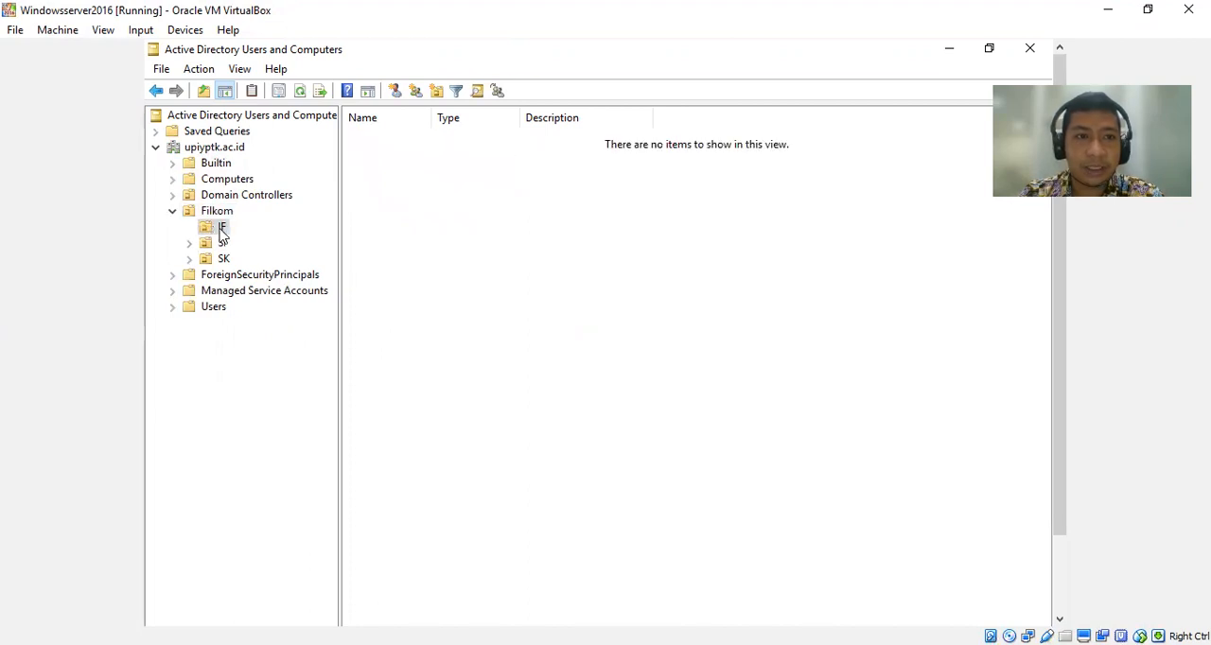
left_click(223, 244)
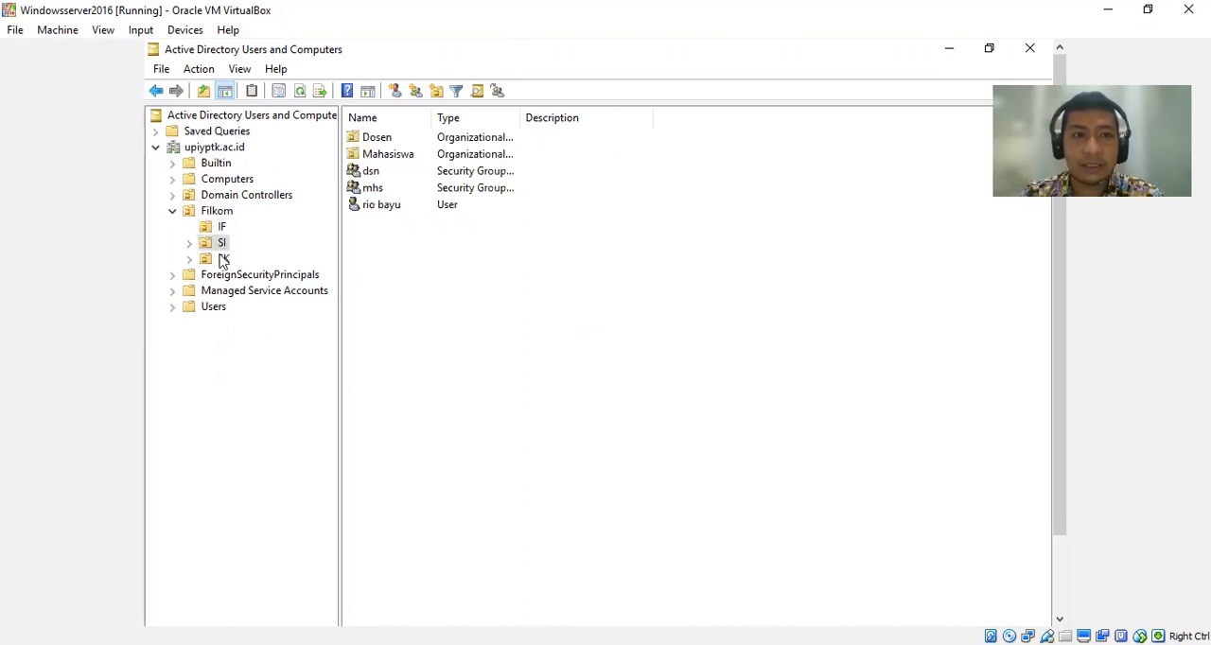
left_click(223, 260)
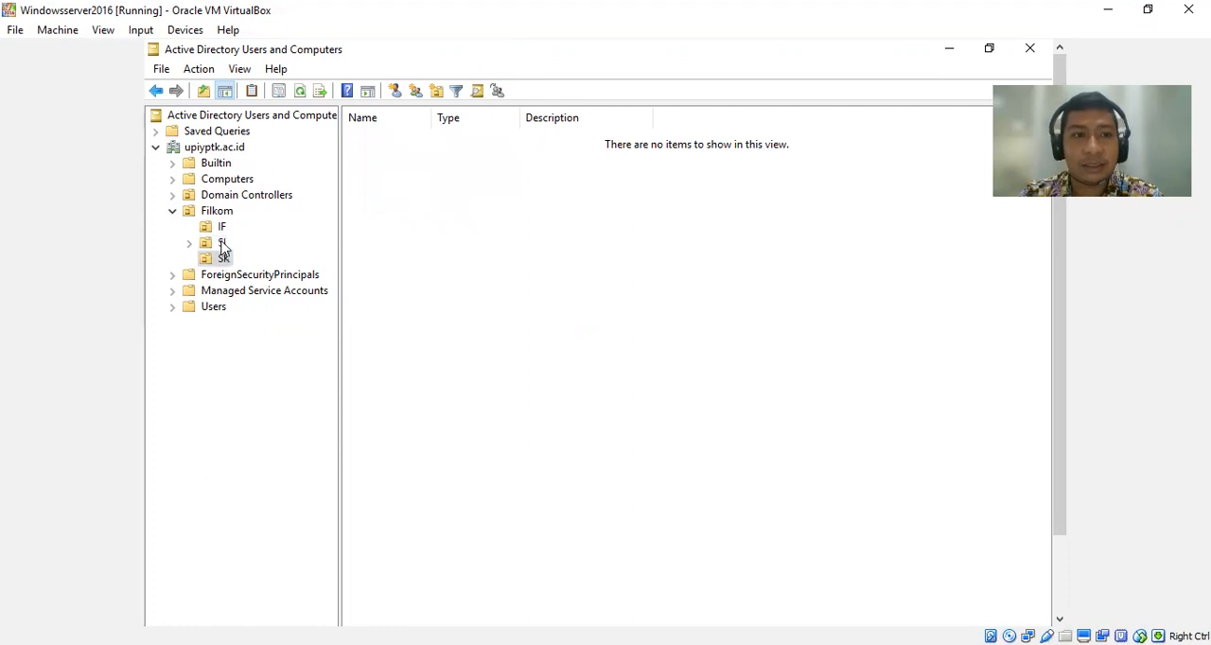
Start a new user in the SI unit with first name mahasiswa, last name akhir and user logon name mahasiswa.
left_click(222, 245)
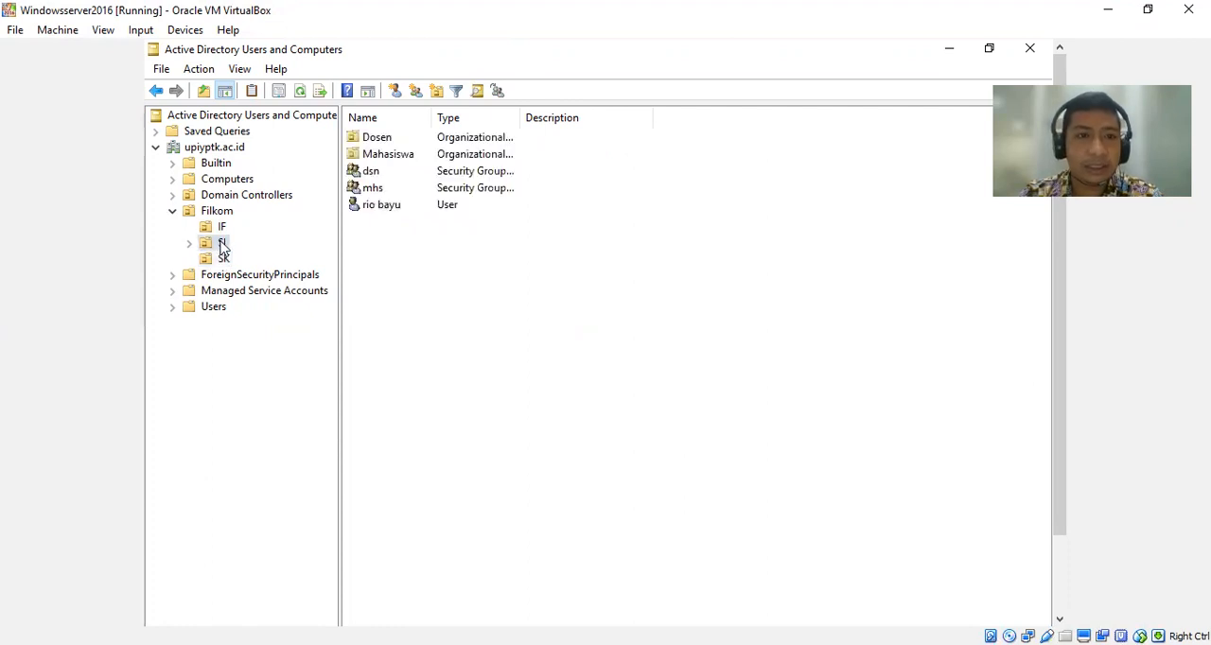
right_click(448, 254)
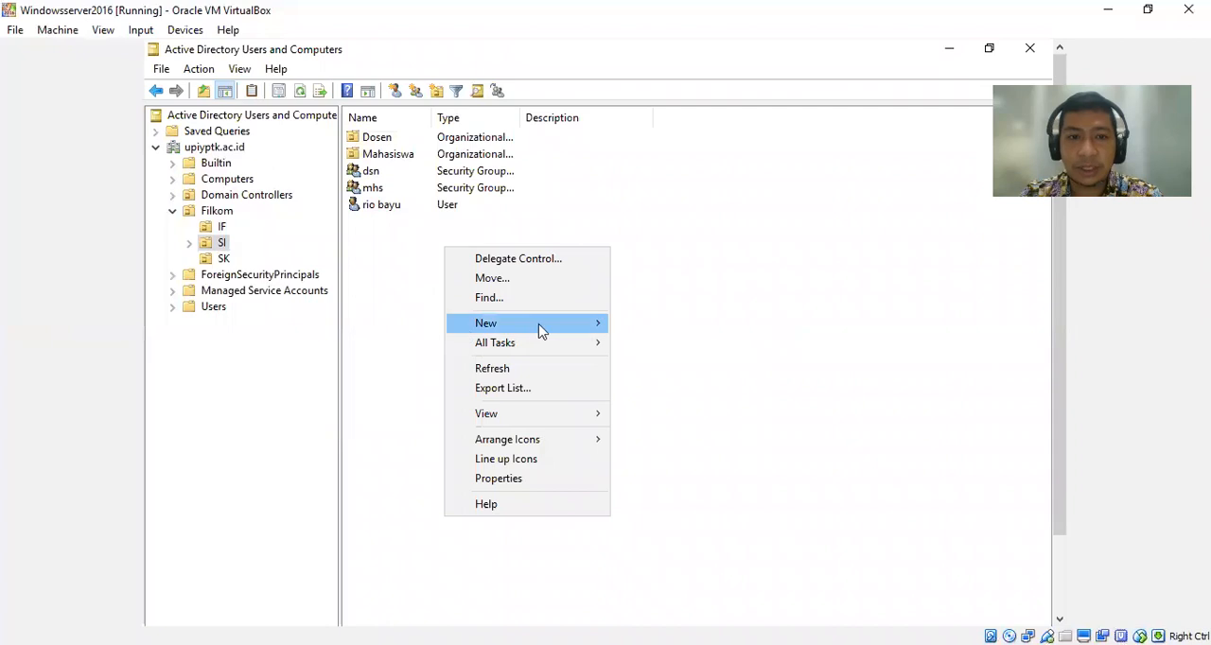
mouse_move(552, 327)
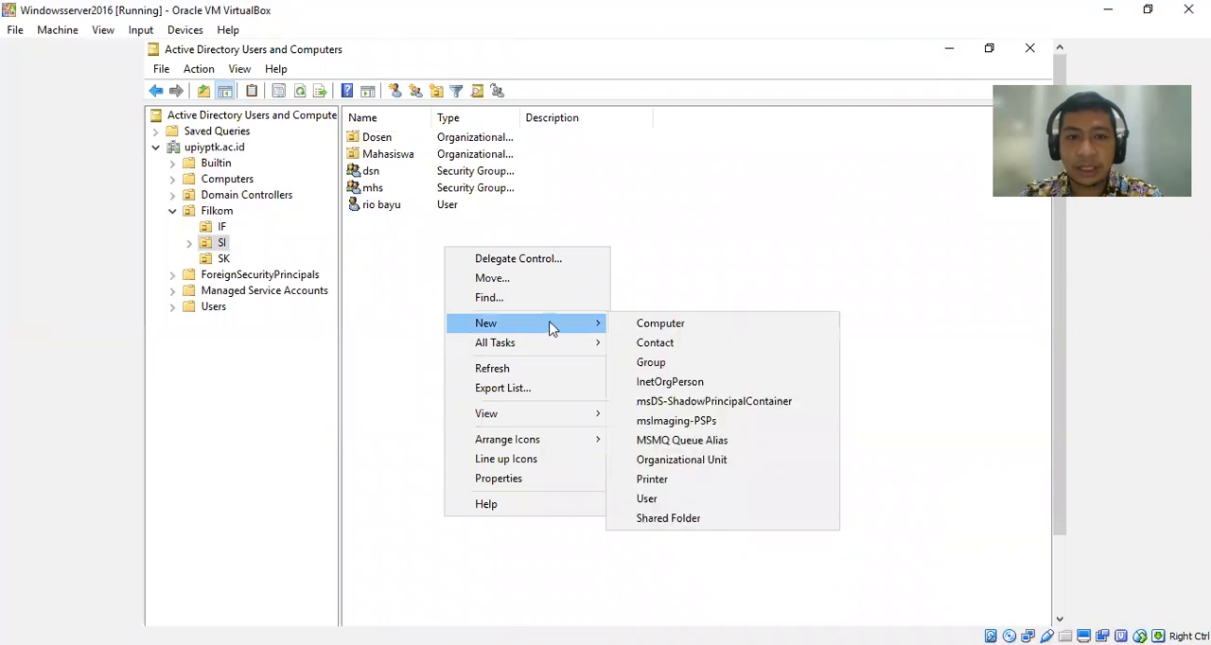
left_click(695, 499)
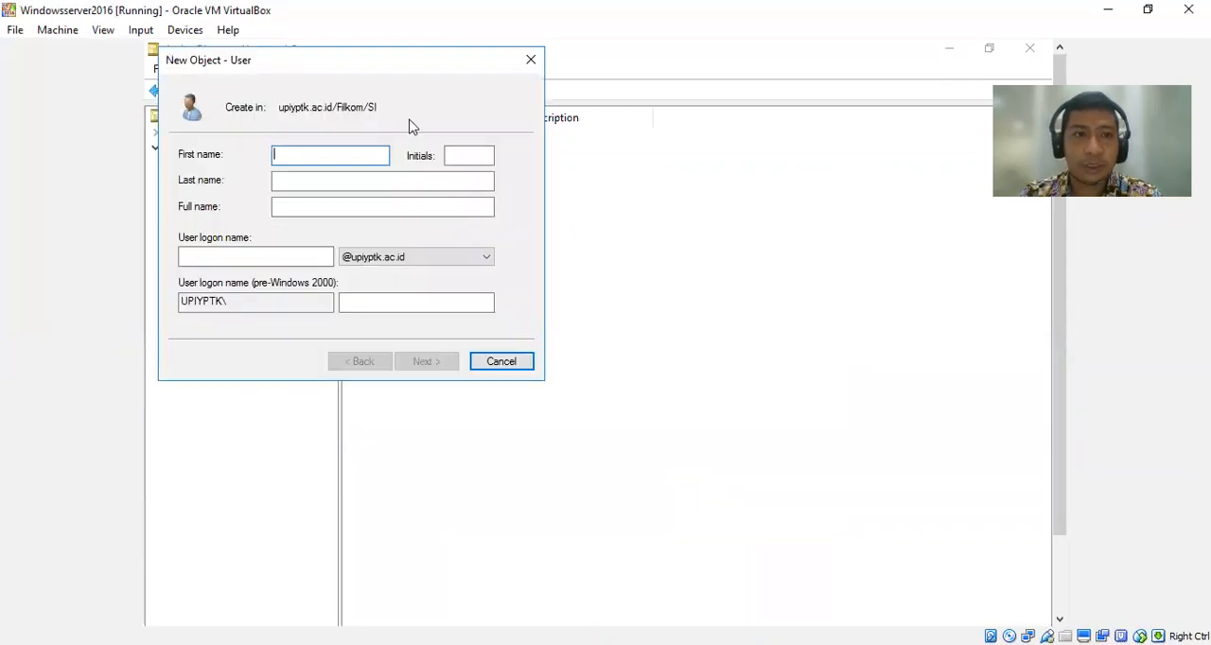
left_click_drag(386, 62, 694, 233)
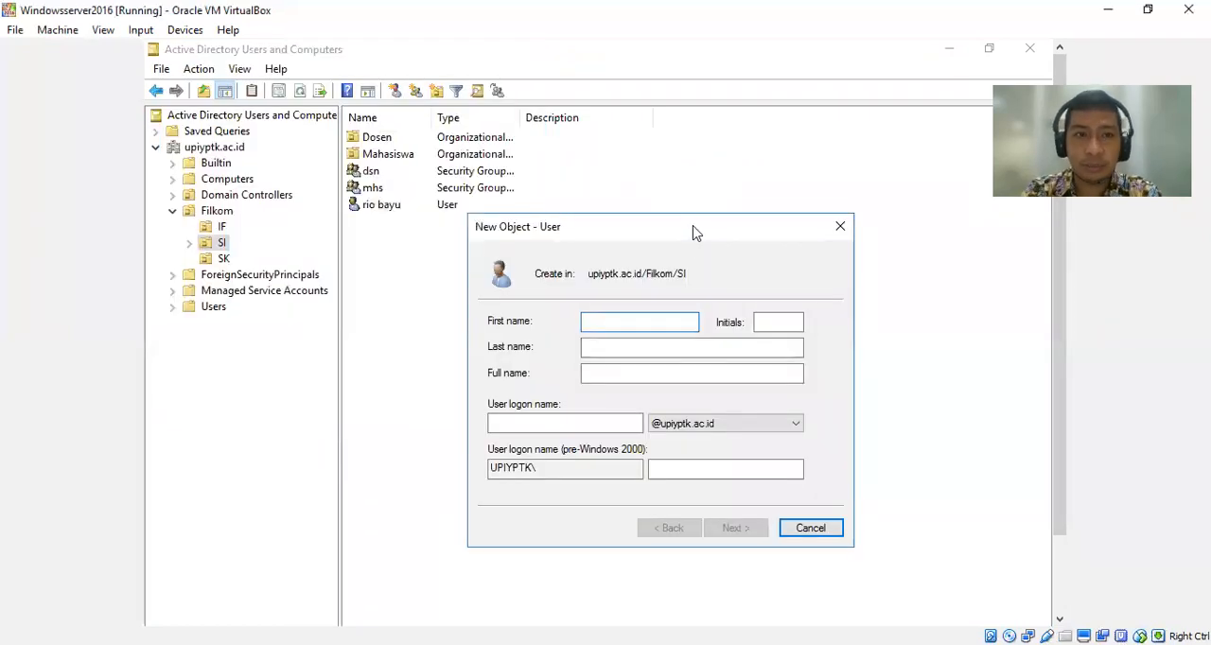
type("mahasiswa")
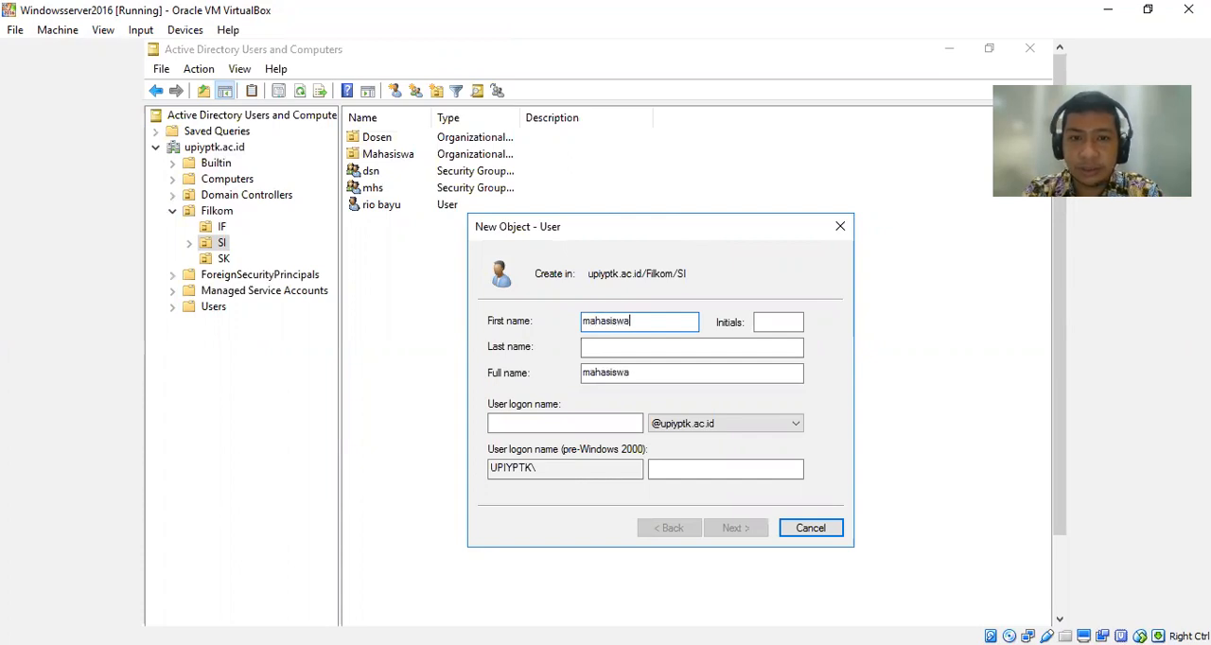
left_click(627, 347)
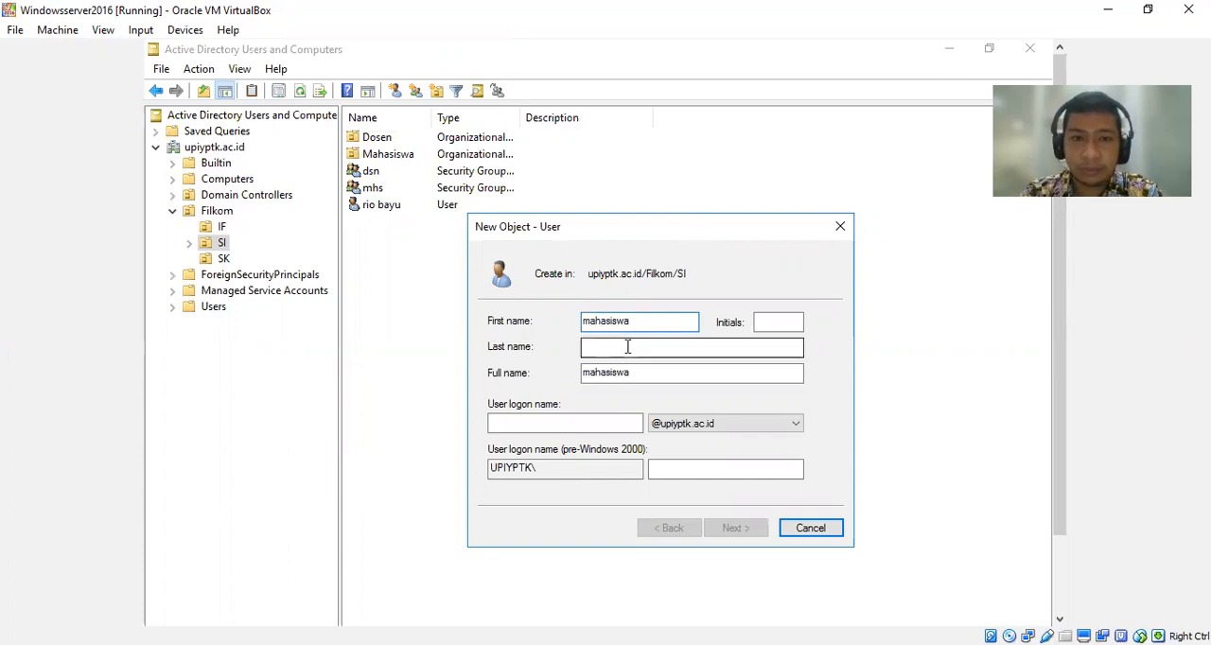
type("akhir")
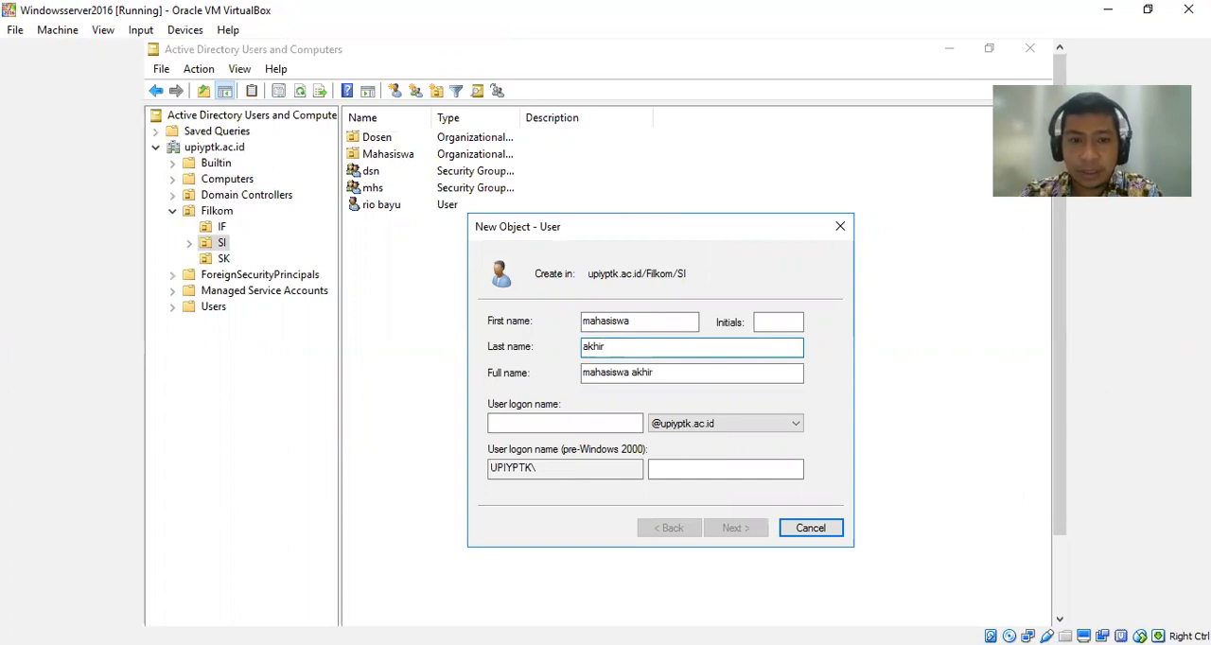
left_click(548, 428)
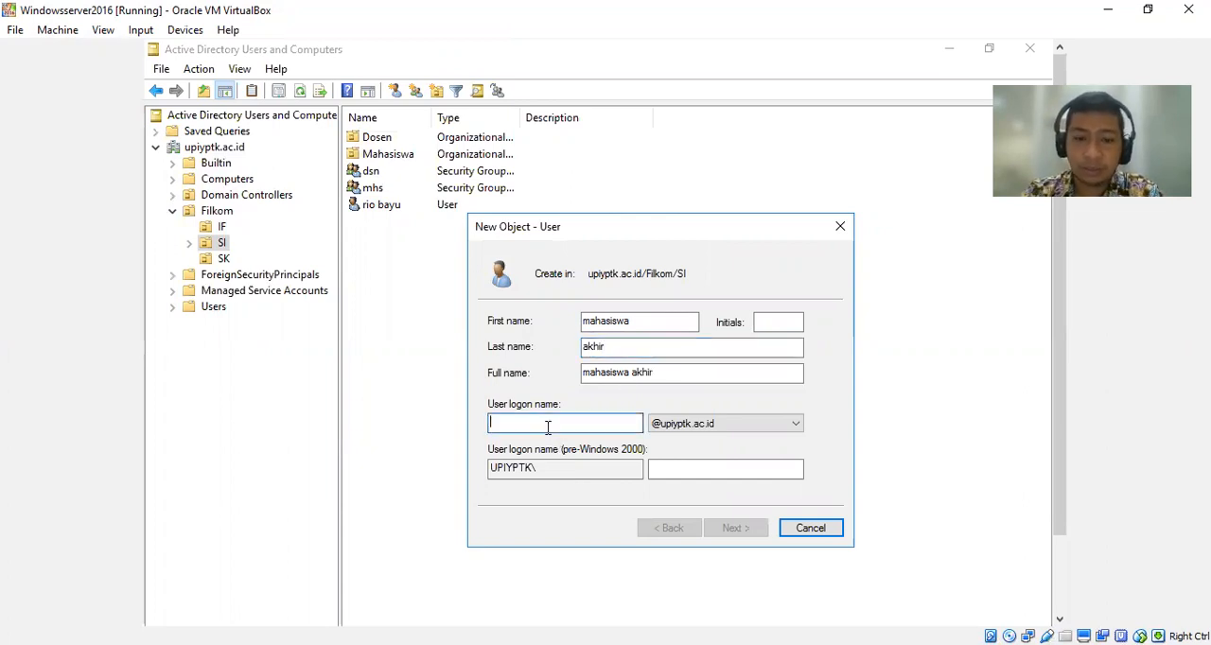
type("mahasiswa")
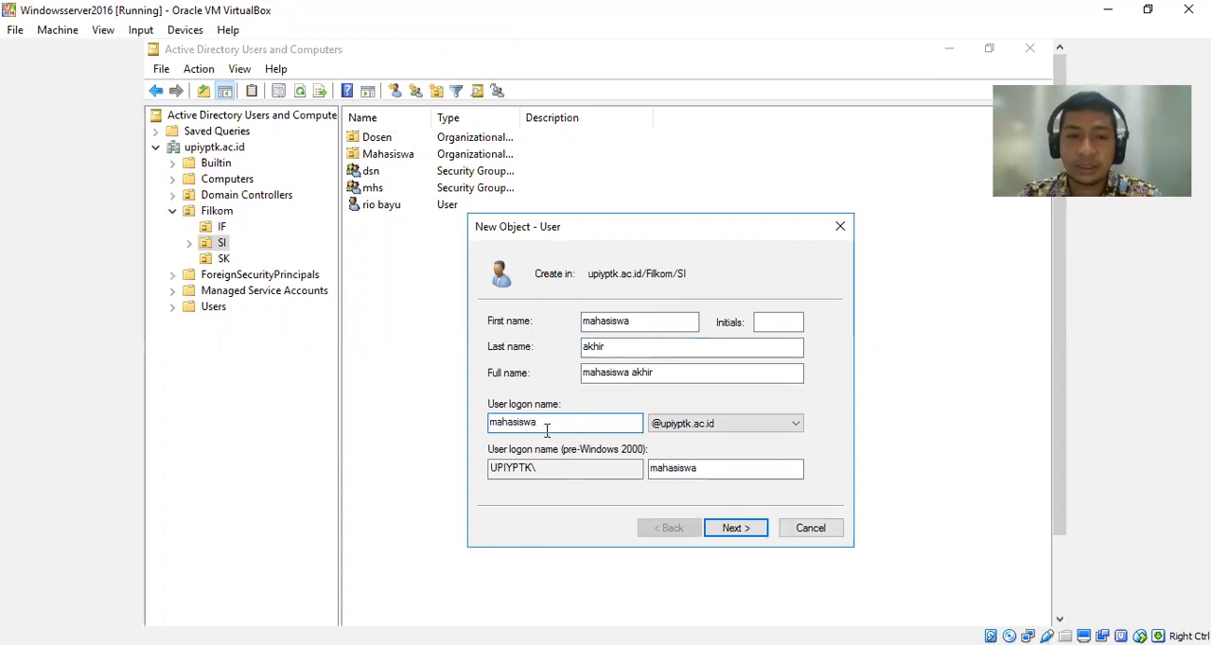
left_click(757, 536)
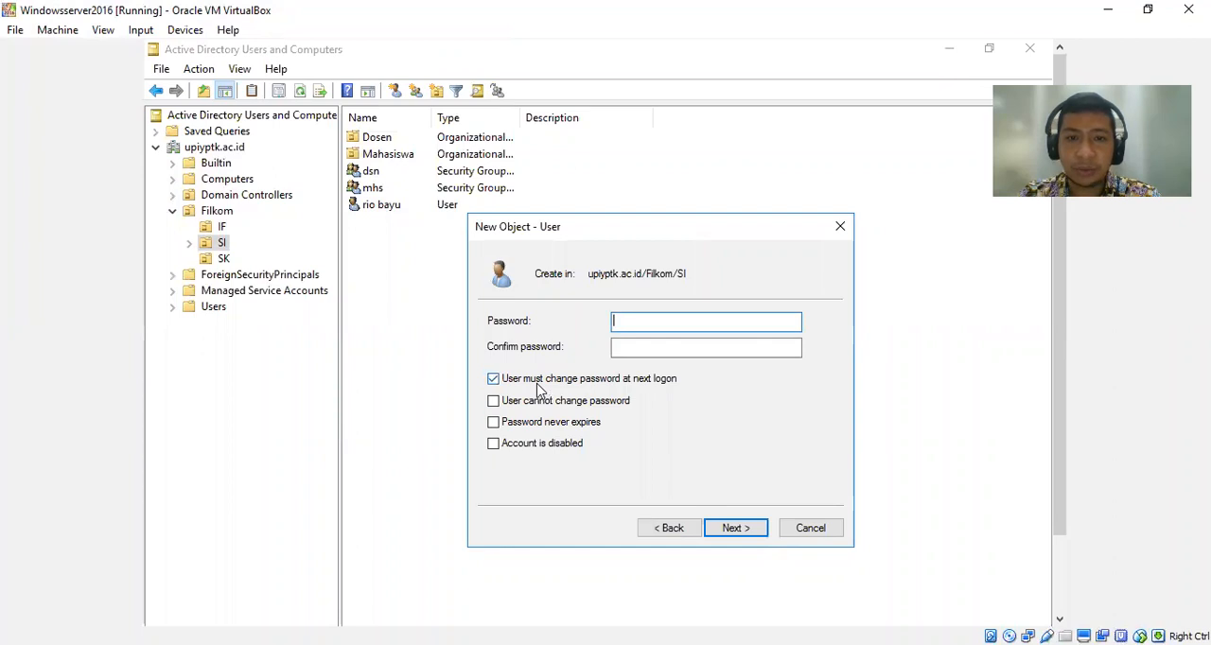
Turn off the forced password change at next logon, enable Password never expires, and enter and confirm the new account's password.
left_click(529, 382)
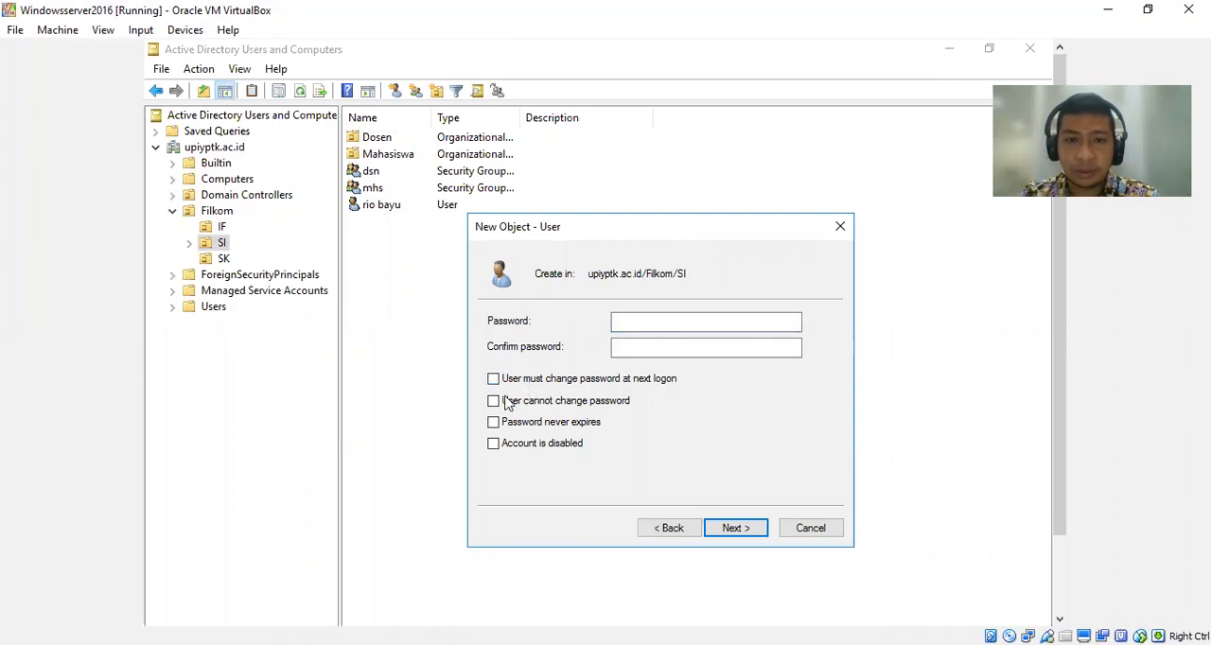
left_click(494, 425)
left_click(631, 324)
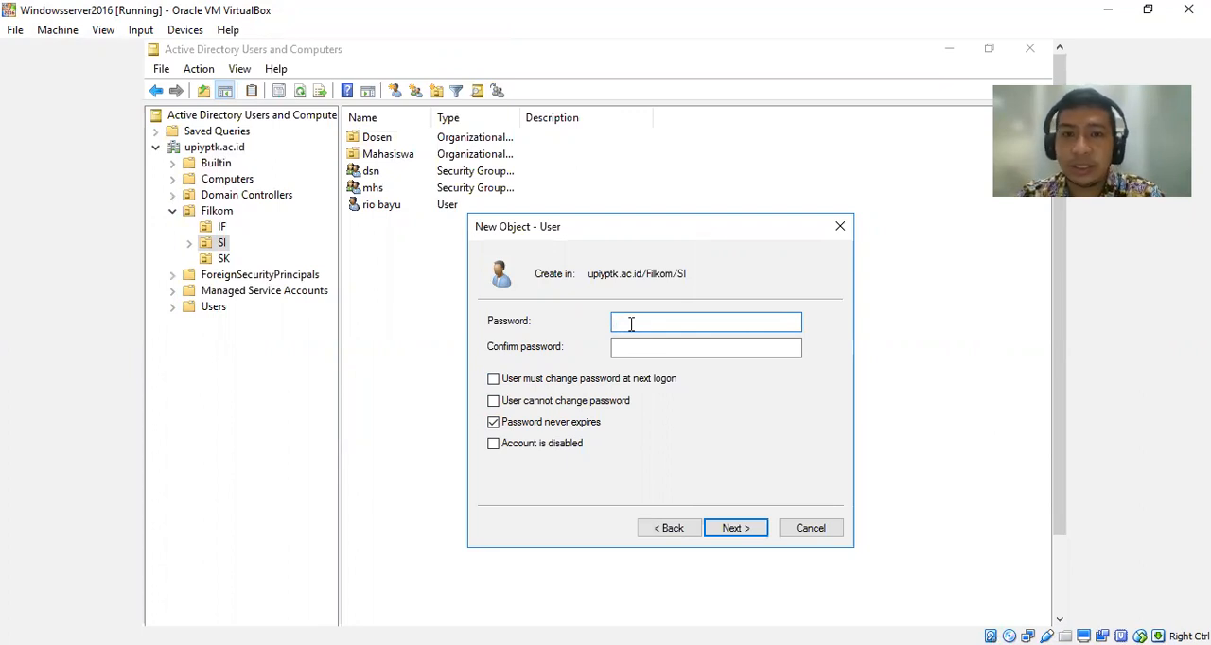
type("P@")
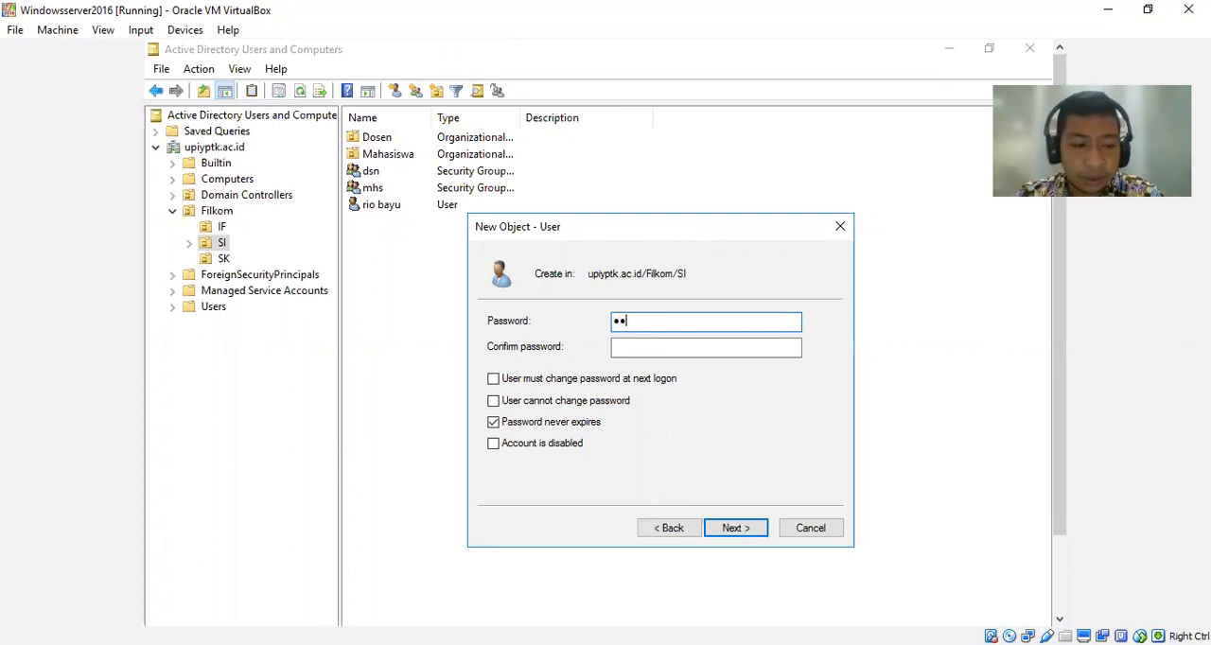
type("ssw0rd12")
left_click(654, 351)
type("P@ssw0r")
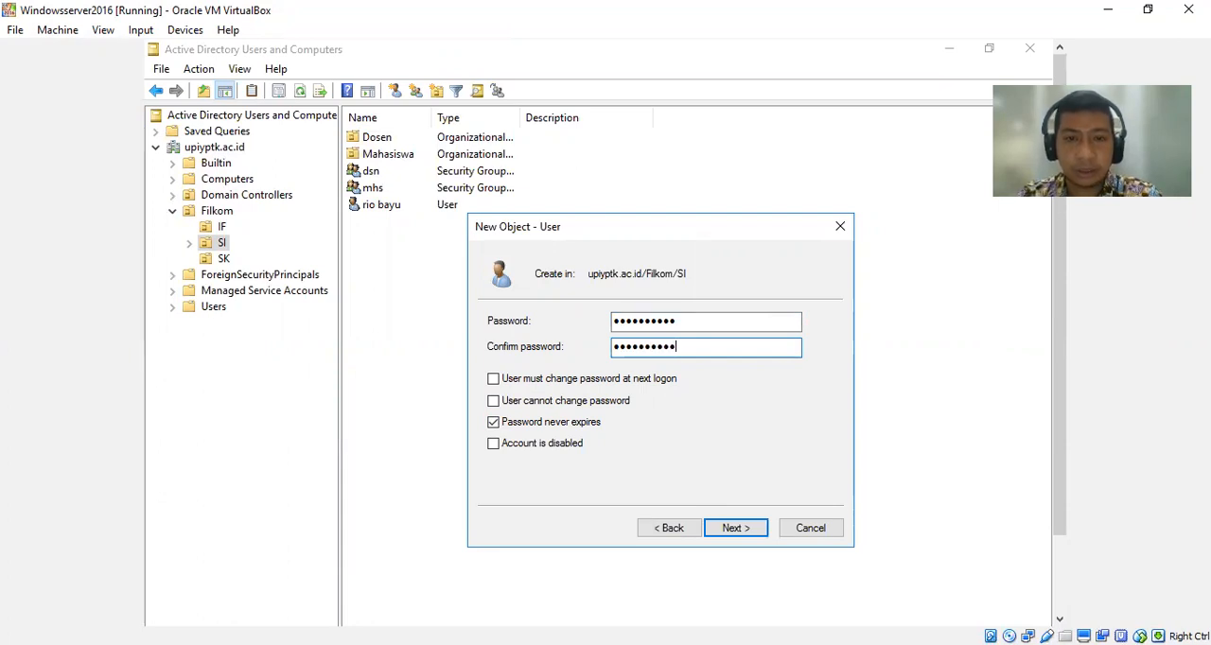
type("d12")
Complete the password confirmation to create the user mahasiswa akhir, and widen the object list's Type and Name columns to fit.
left_click(734, 528)
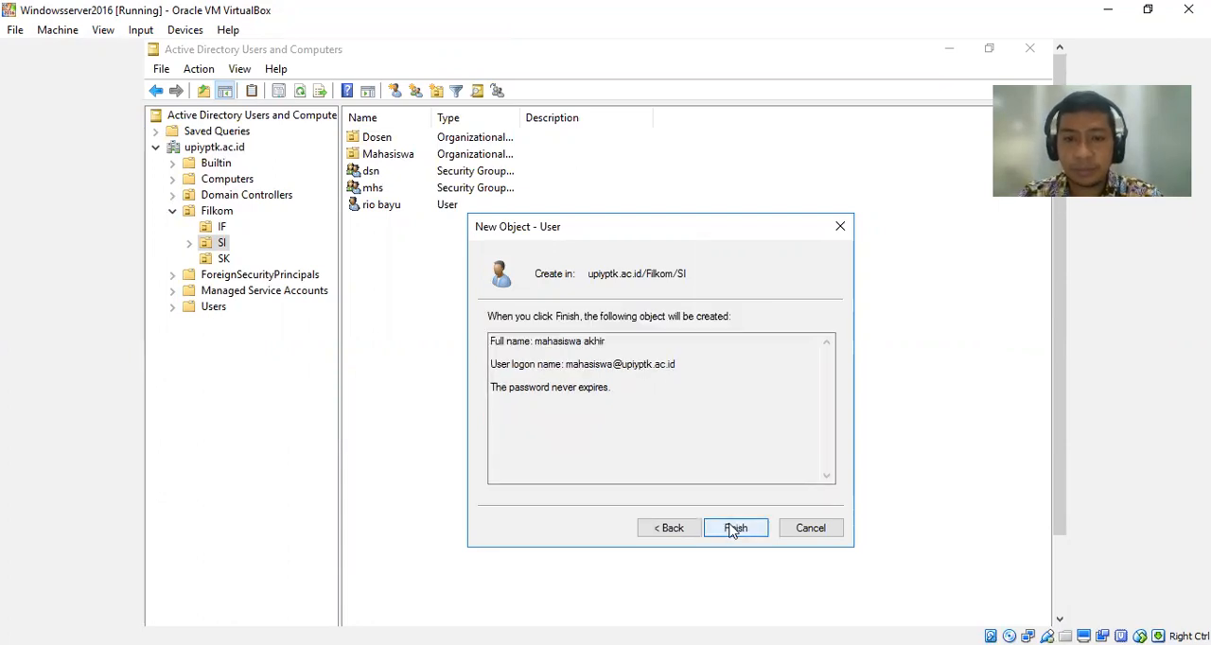
left_click(734, 530)
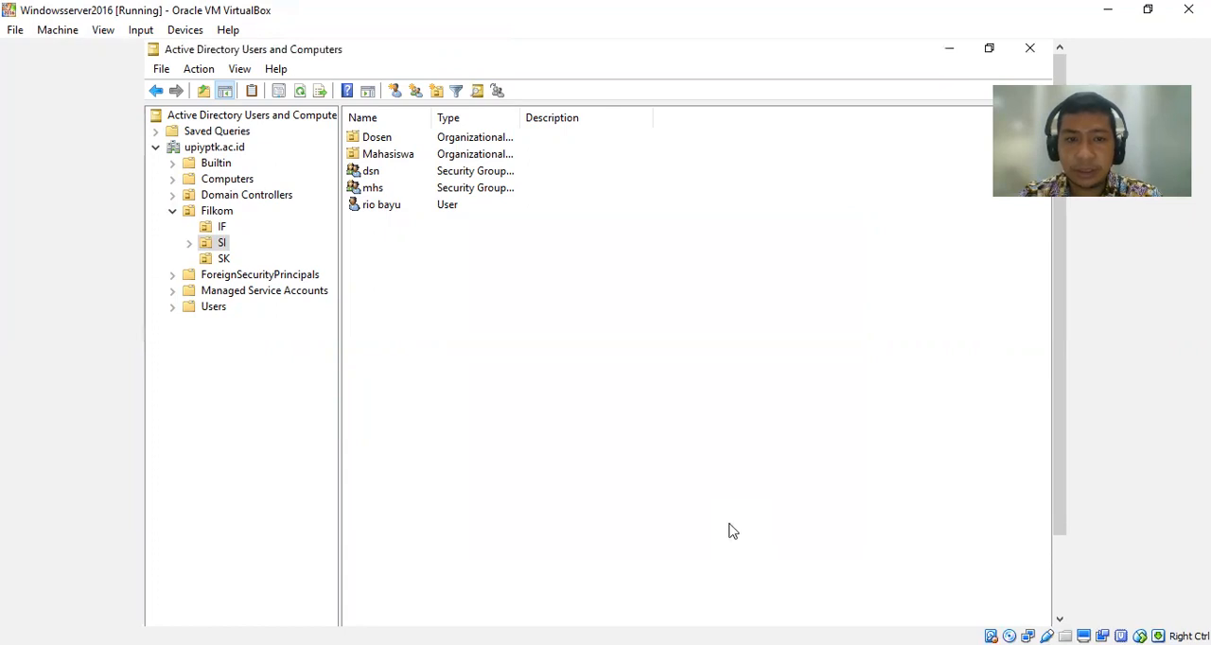
double_click(523, 119)
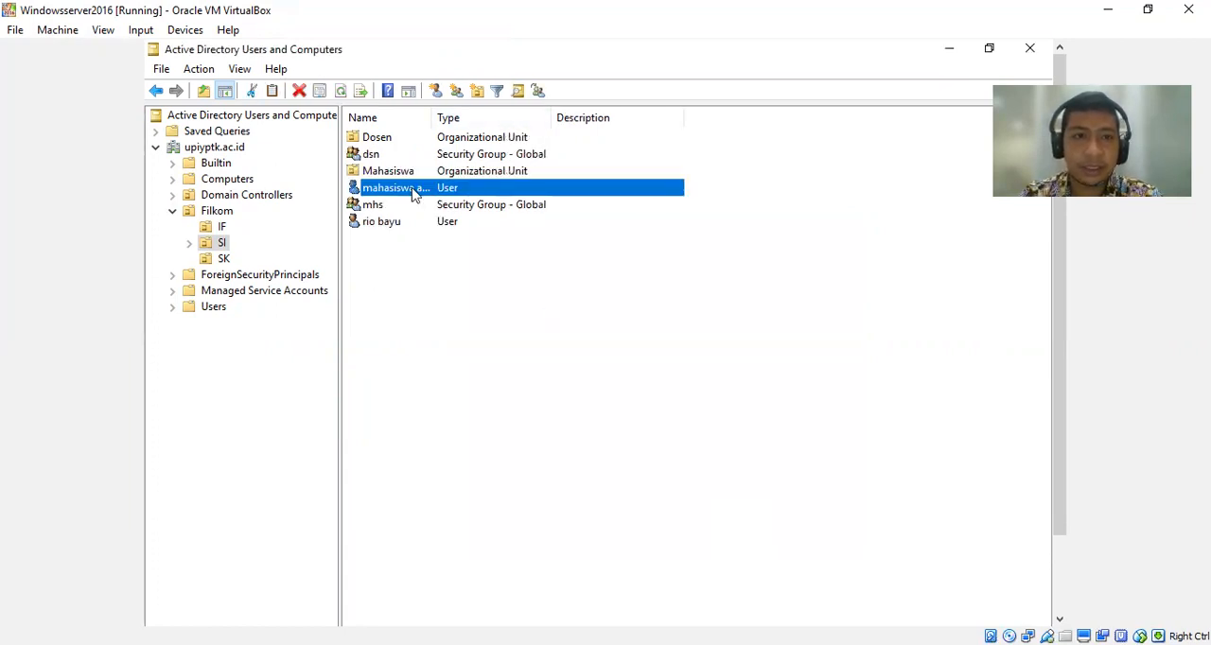
double_click(427, 119)
Add the user mahasiswa akhir to the mhs group, choosing it from a search of the domain's groups.
right_click(411, 192)
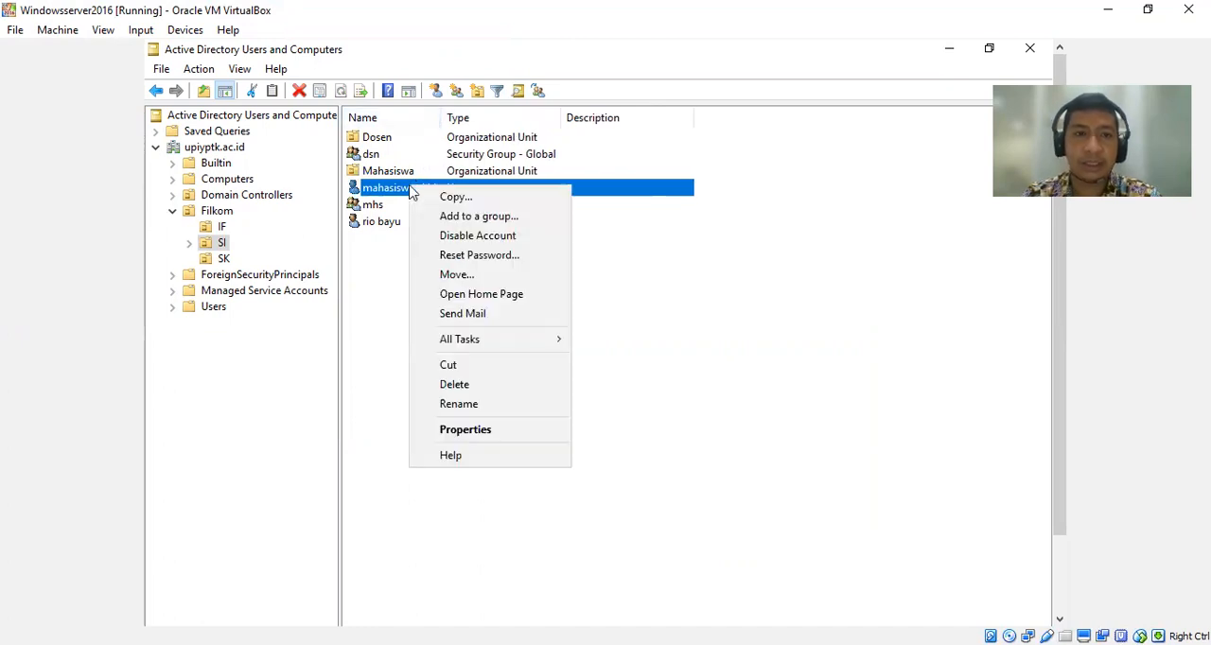
left_click(506, 432)
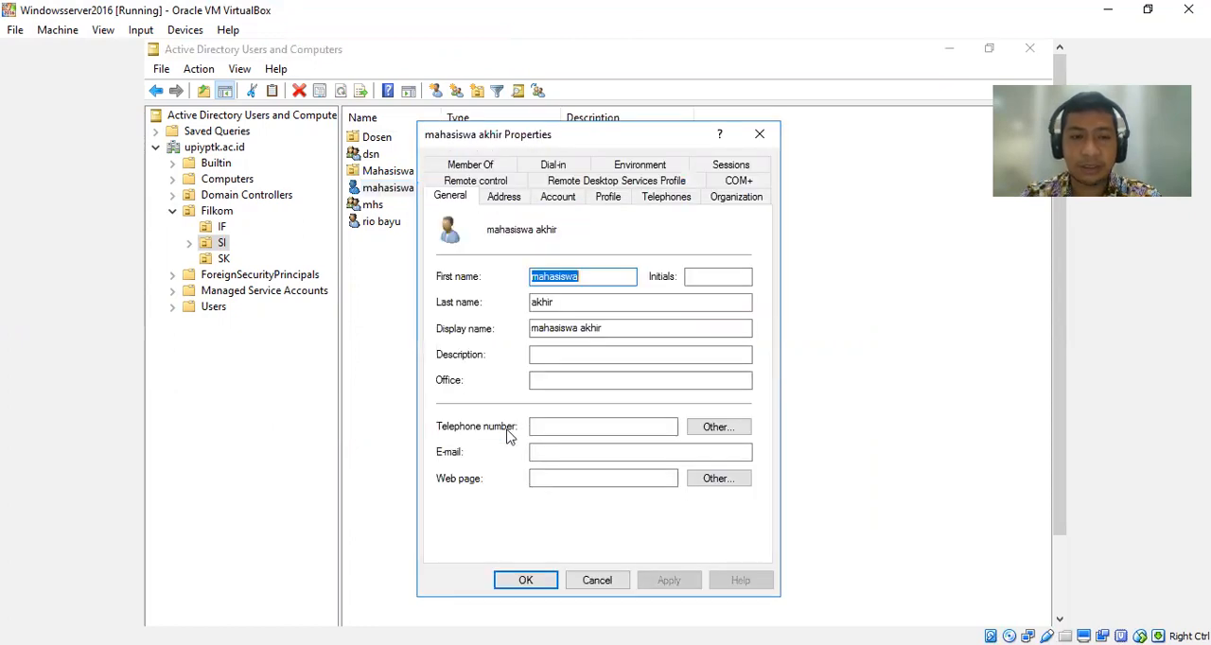
left_click(497, 165)
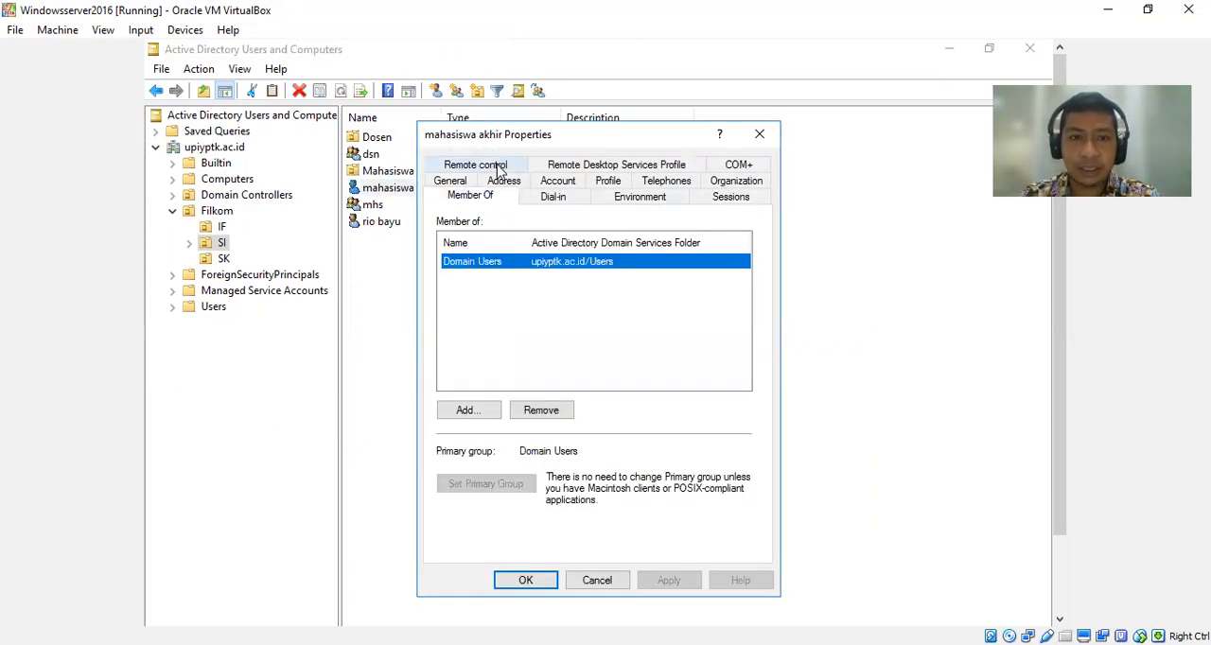
left_click(470, 410)
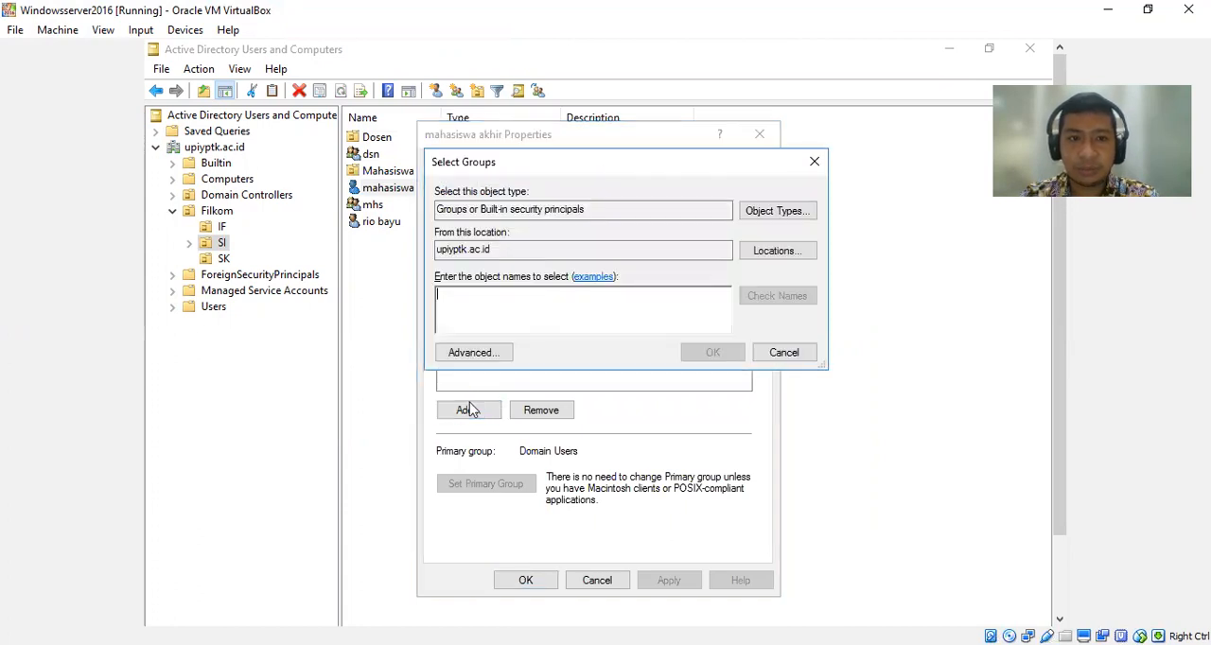
left_click(460, 353)
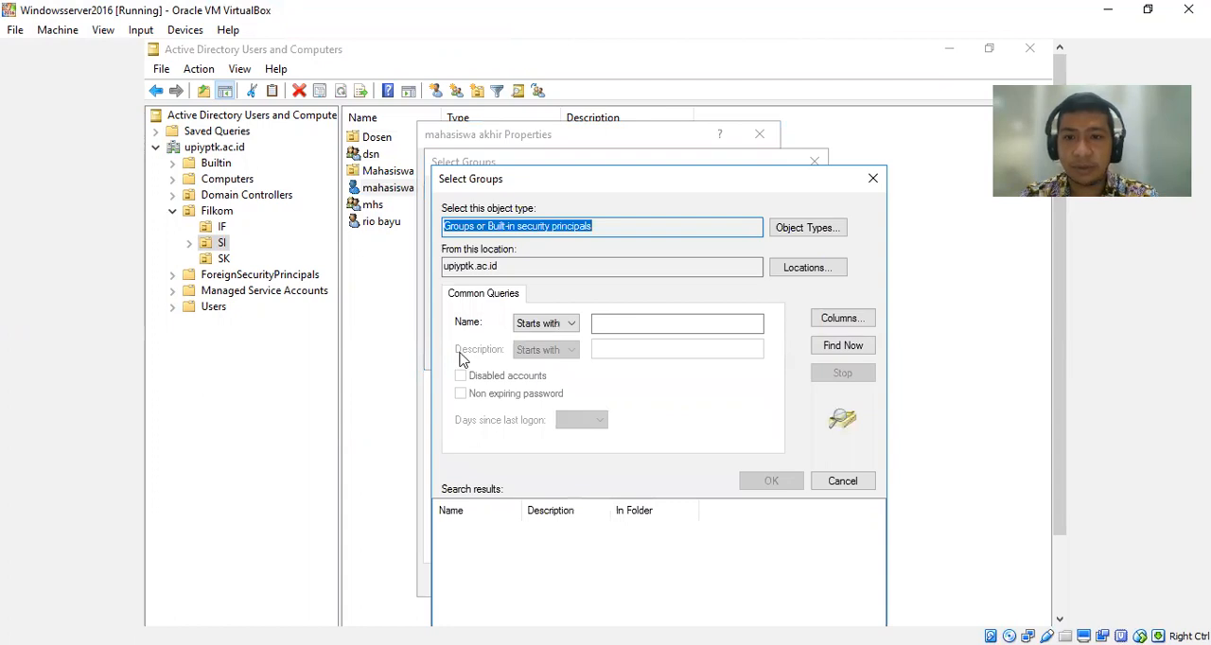
left_click(843, 346)
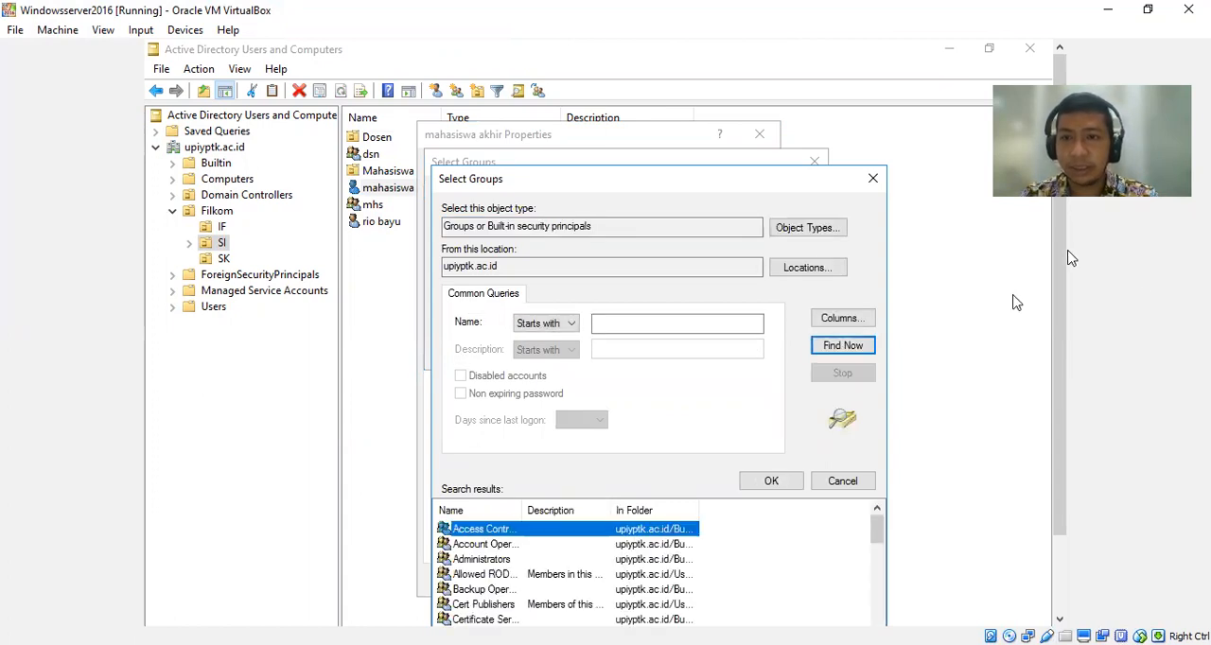
scroll(1061, 254, "down", 3)
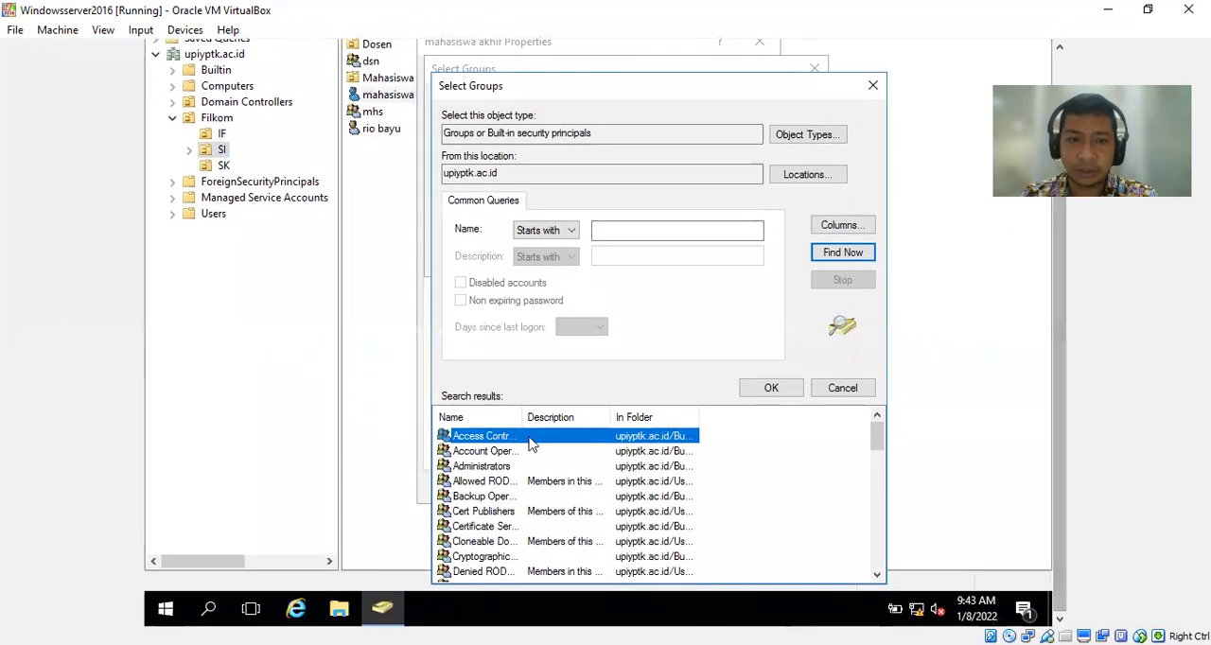
left_click(472, 483)
key("m")
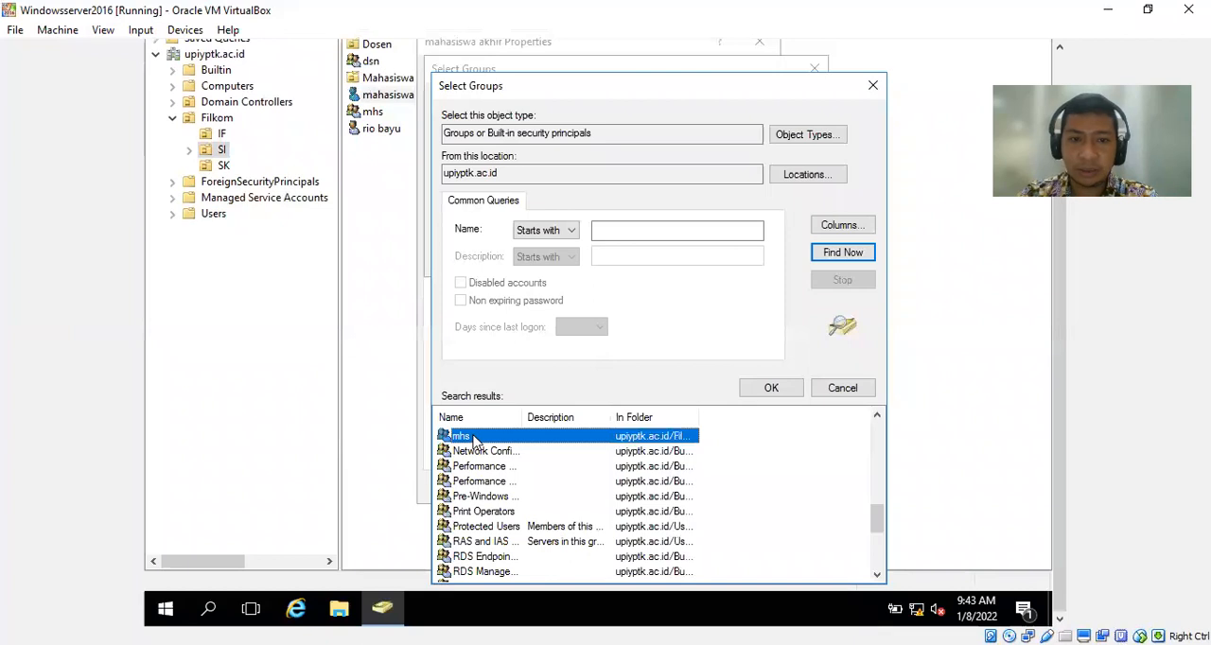
double_click(474, 436)
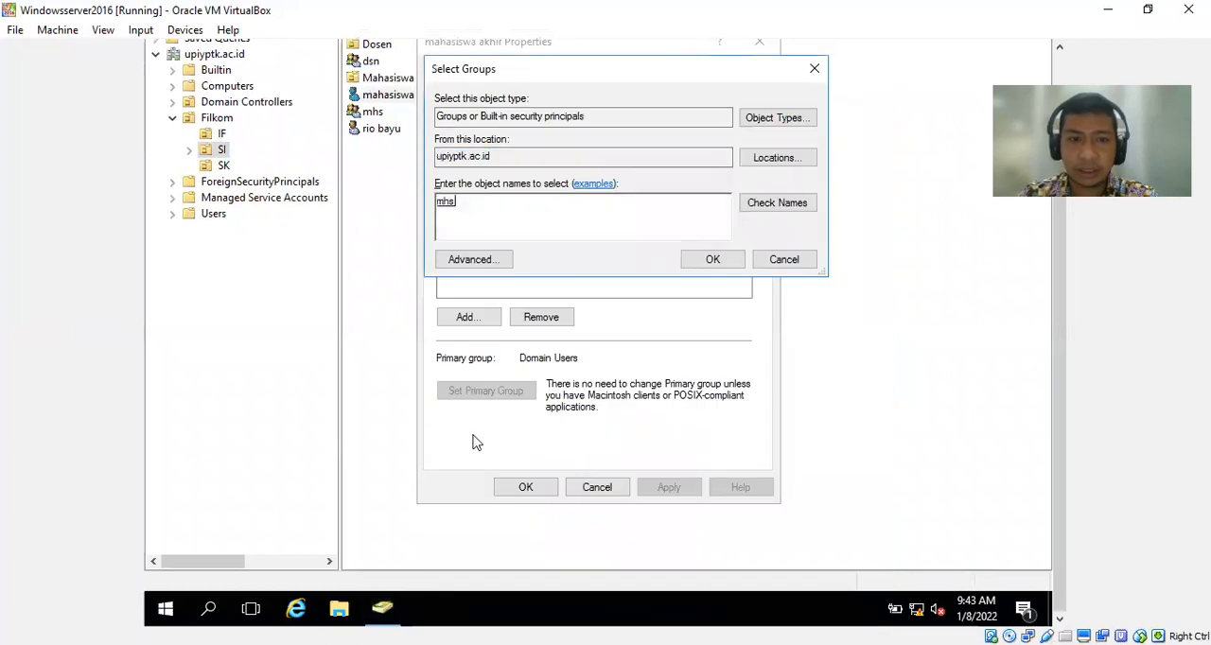
left_click(705, 264)
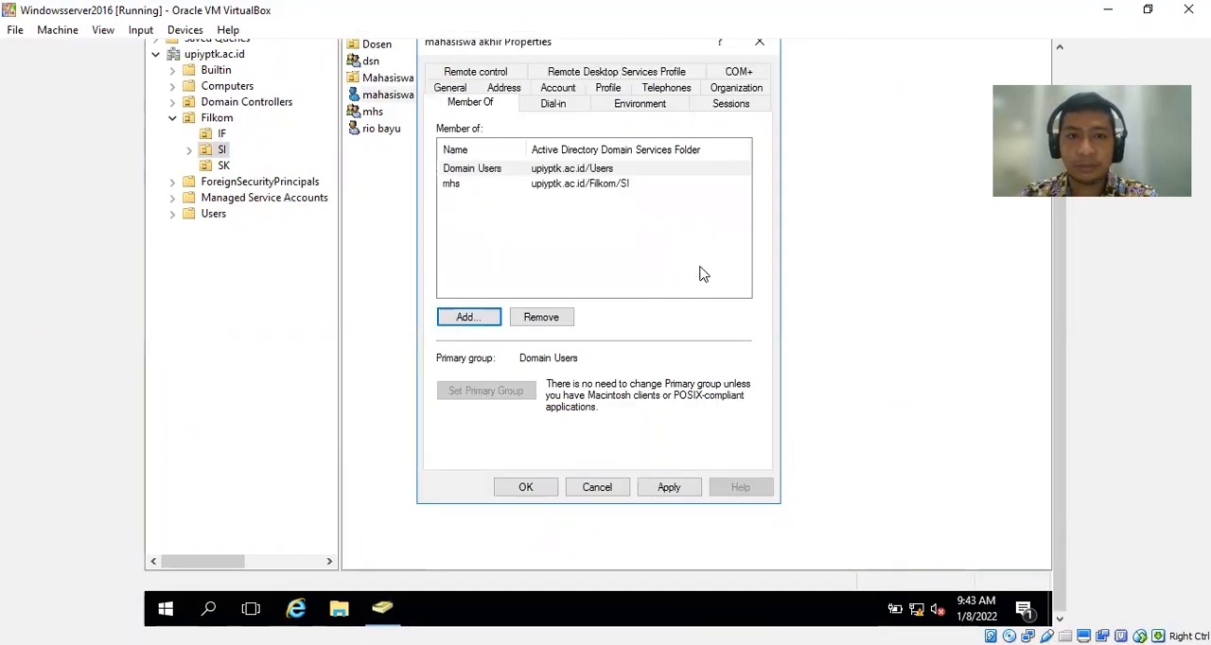
Check the logon hours of mahasiswa akhir for Sunday through Saturday and leave them without saving any change.
left_click(558, 91)
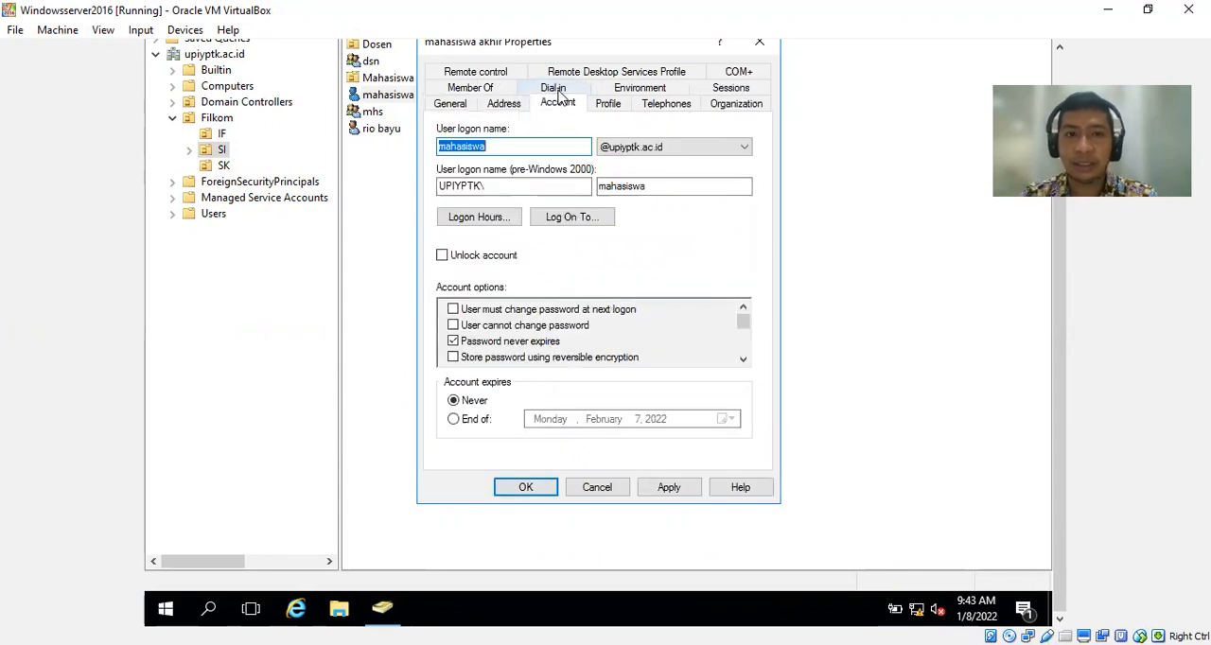
left_click(479, 216)
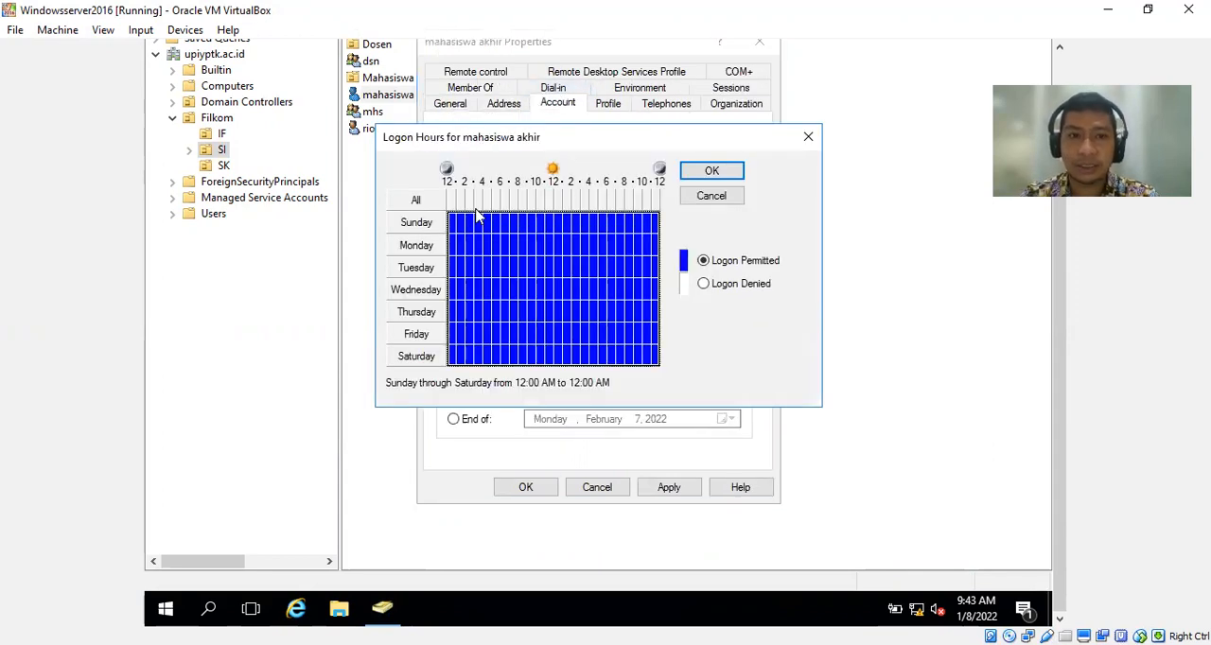
left_click(455, 227)
left_click_drag(455, 227, 660, 365)
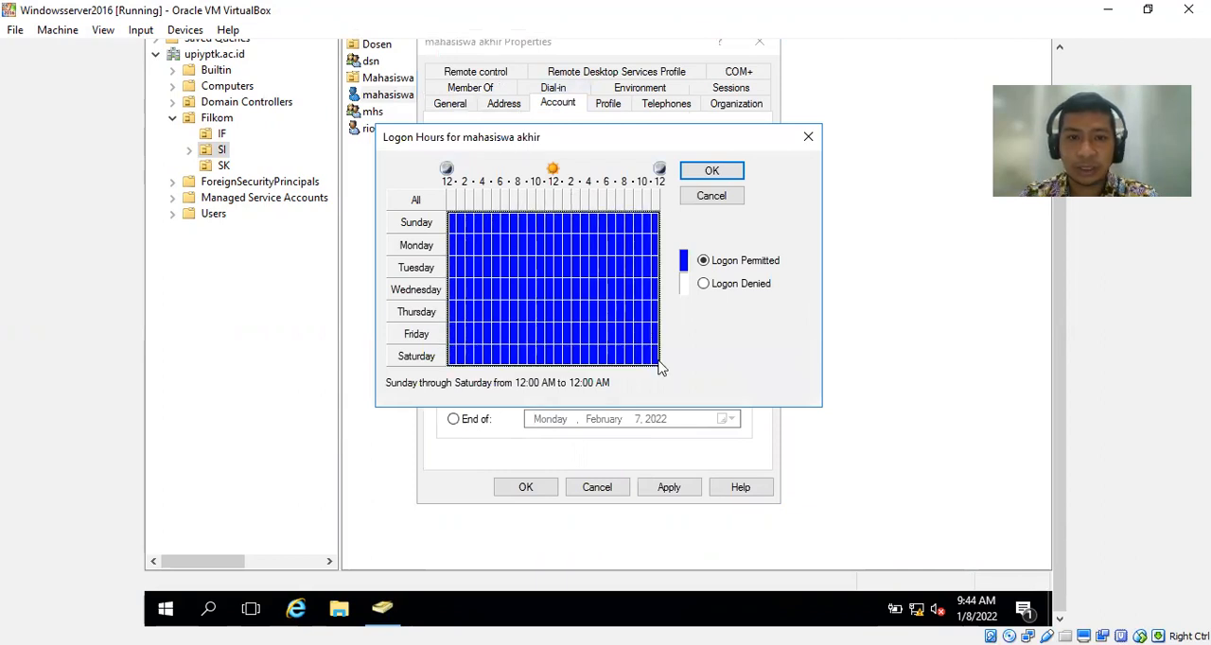
left_click(711, 197)
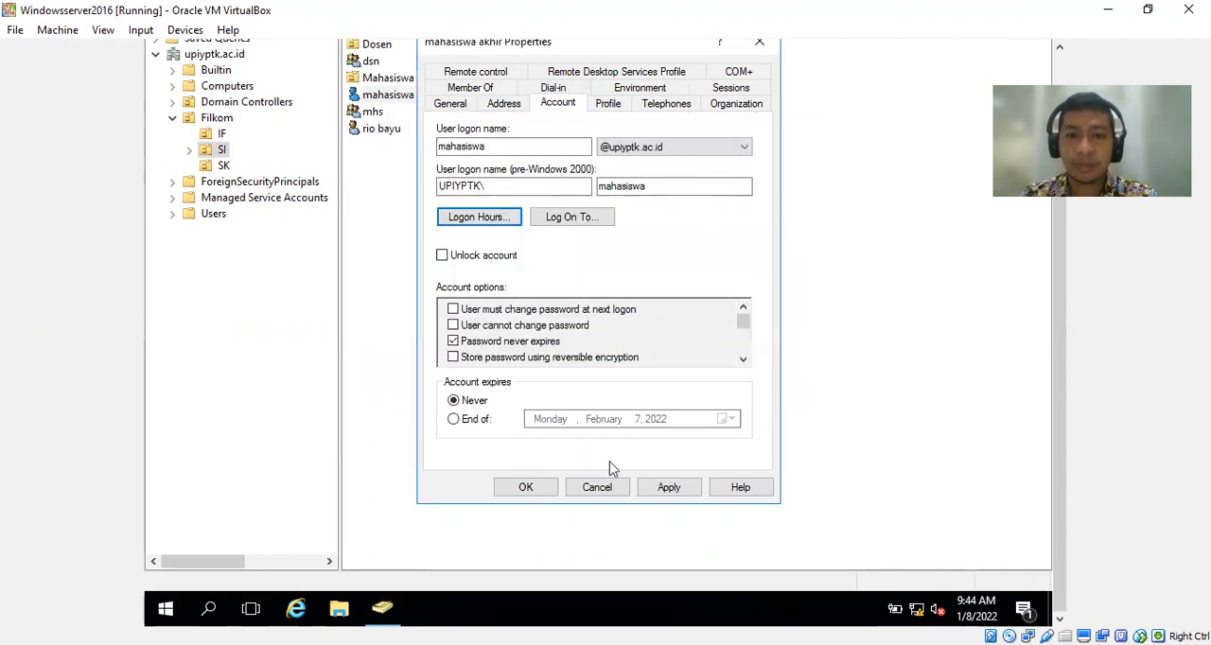
Save the account properties of mahasiswa akhir and close Active Directory Users and Computers.
left_click(670, 489)
left_click(525, 487)
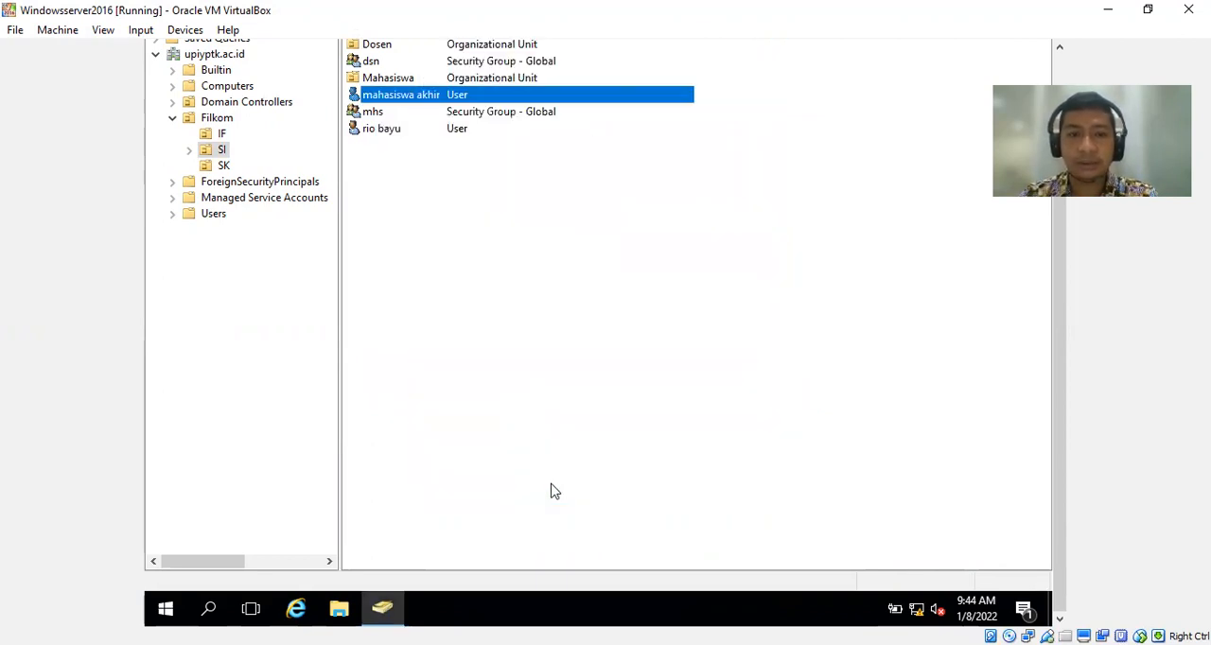
left_click_drag(1064, 325, 1057, 234)
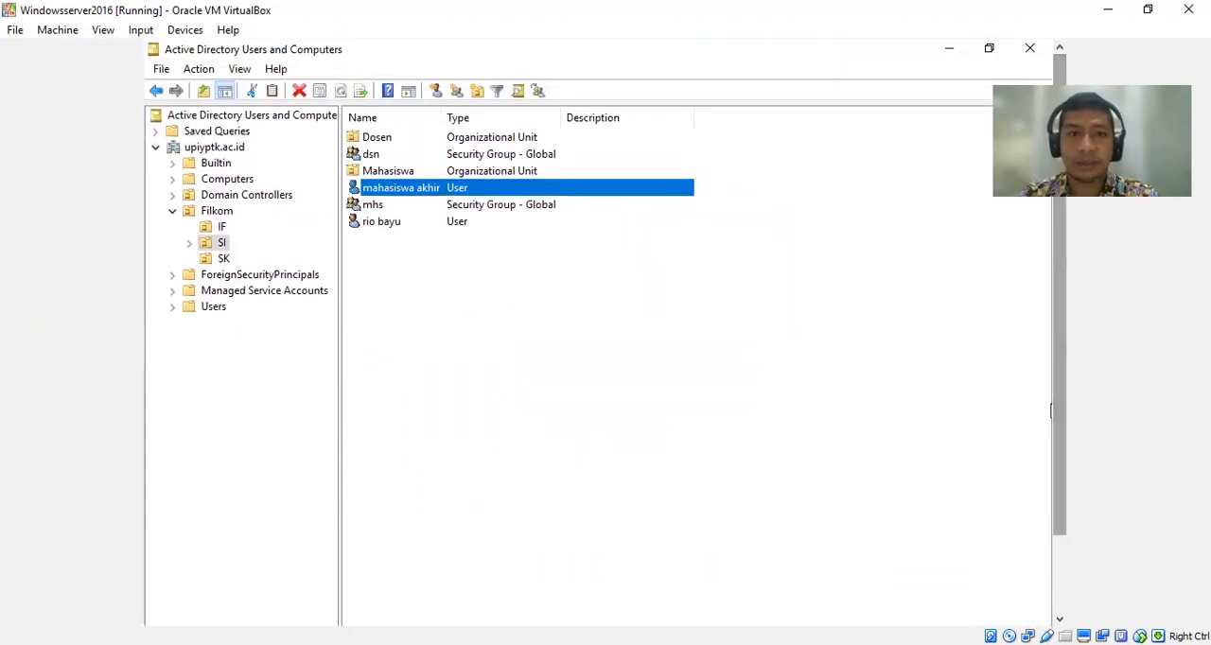
left_click(1031, 49)
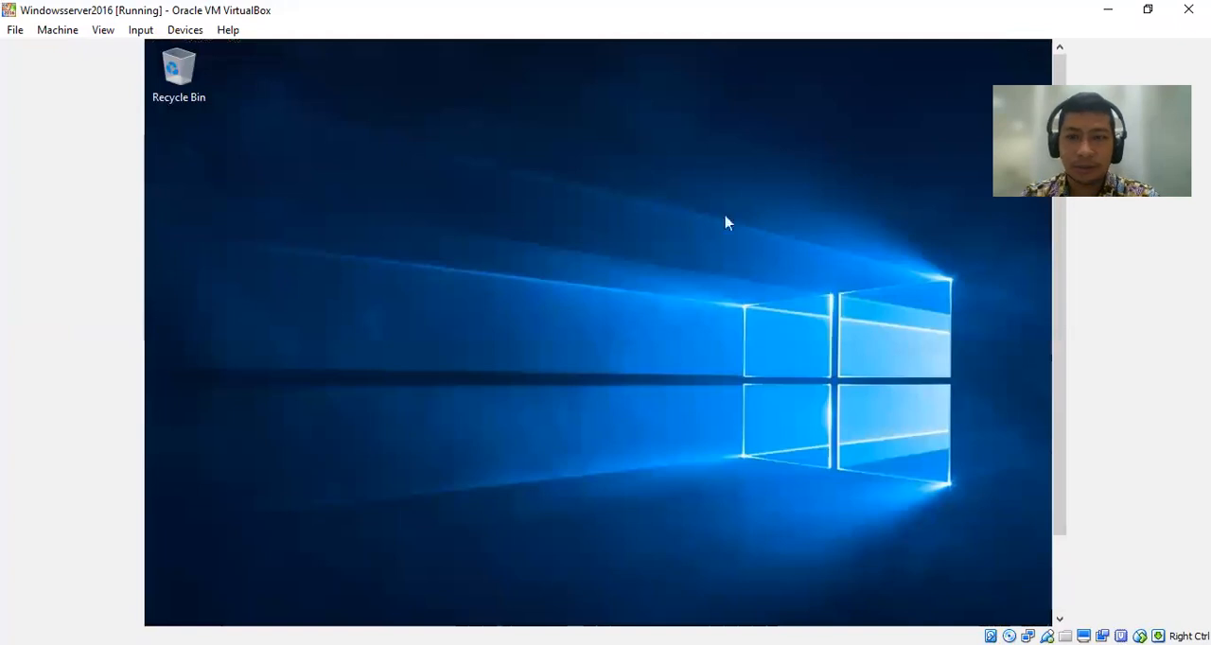
Switch to File Explorer, show the contents of Local Disk (C:) and maximize the window.
left_click_drag(1058, 328, 1063, 425)
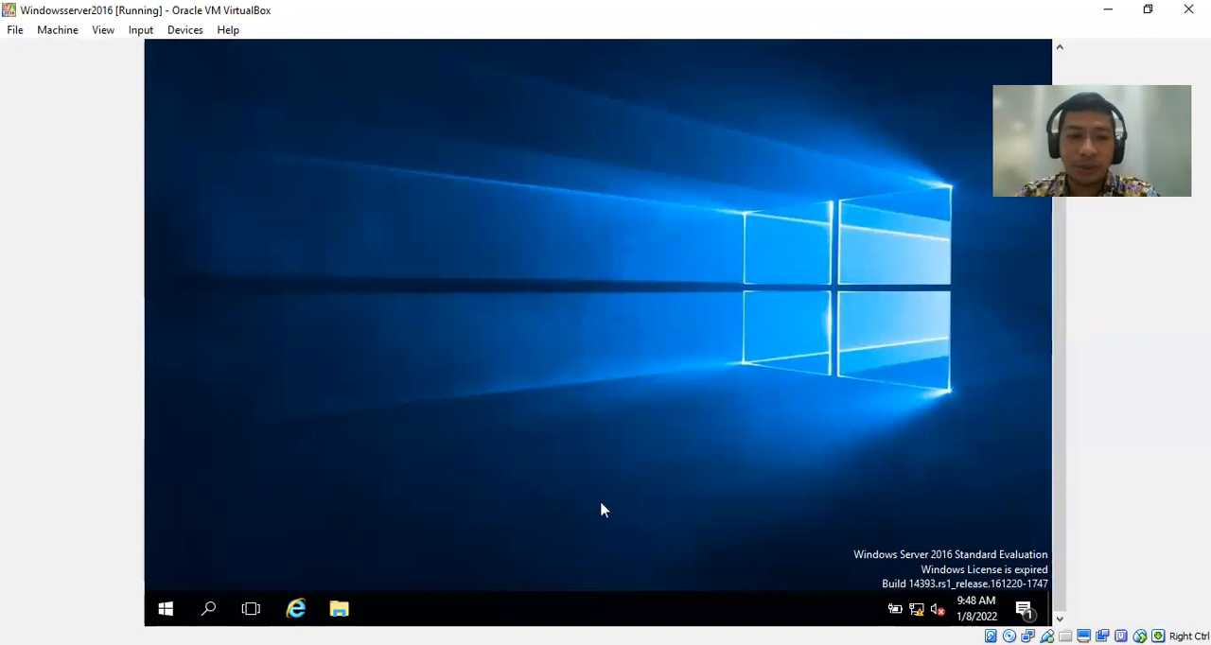
left_click(339, 611)
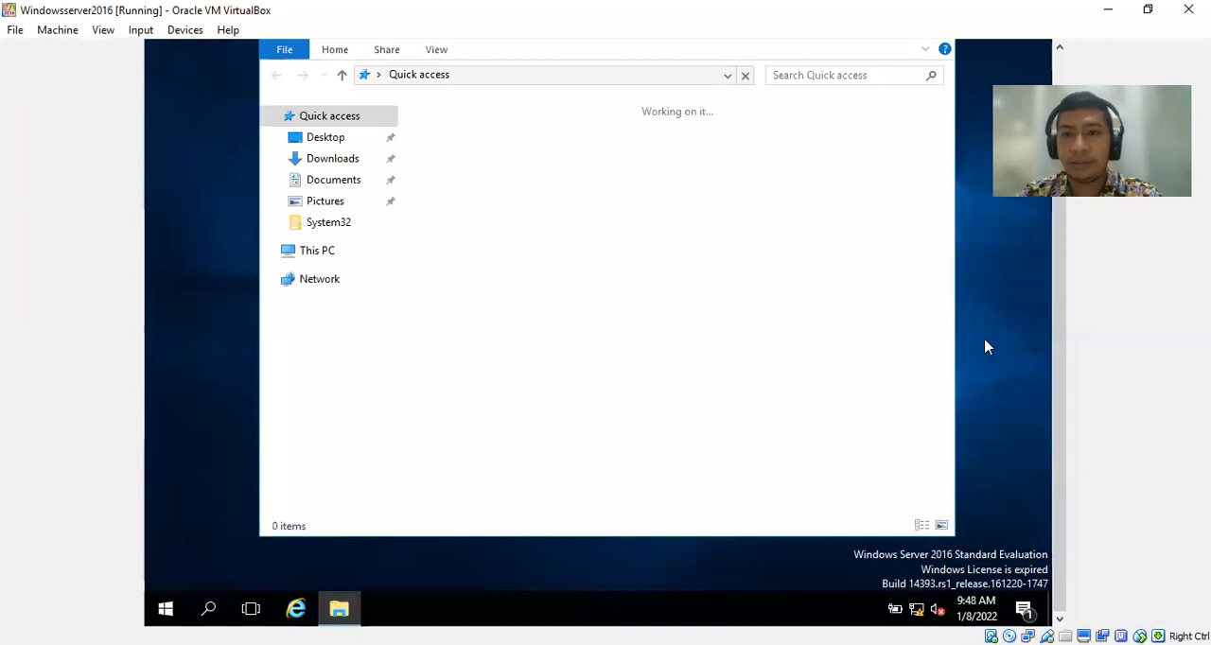
left_click_drag(1059, 346, 1052, 248)
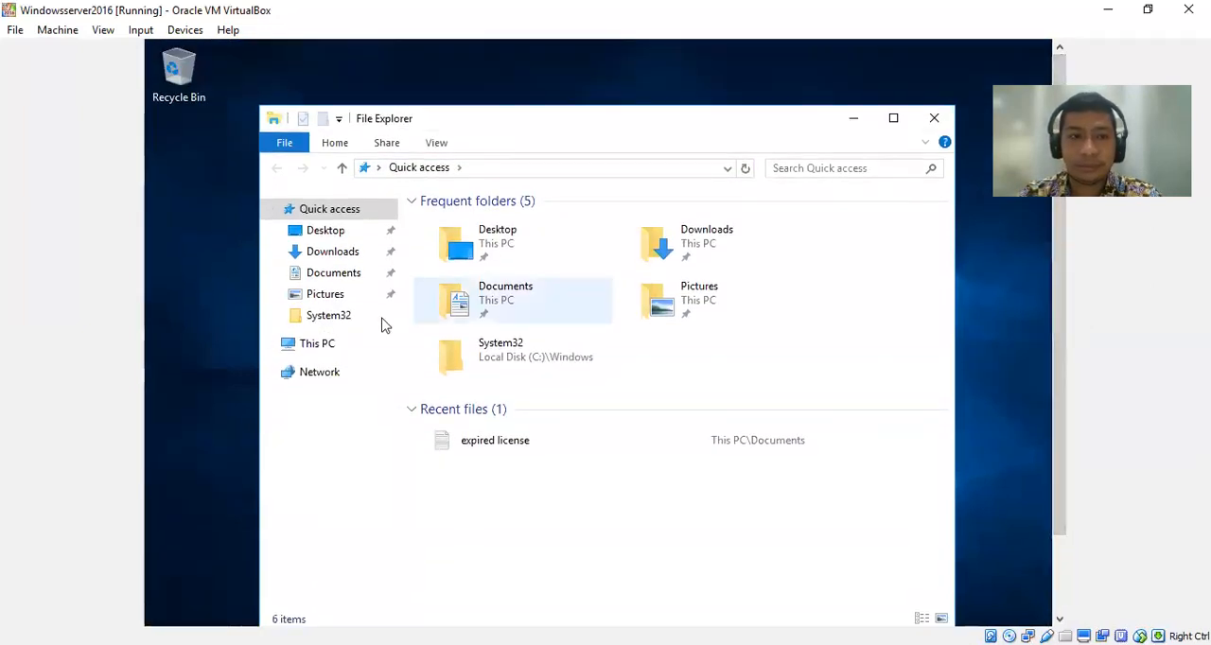
left_click(322, 348)
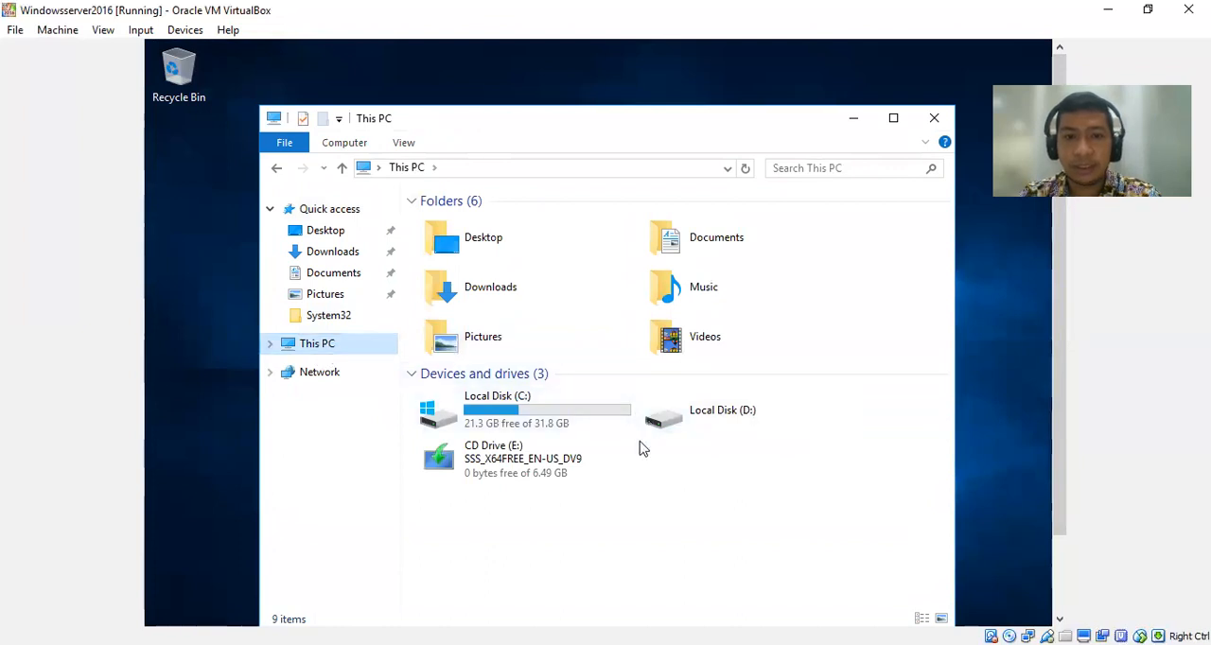
mouse_move(542, 423)
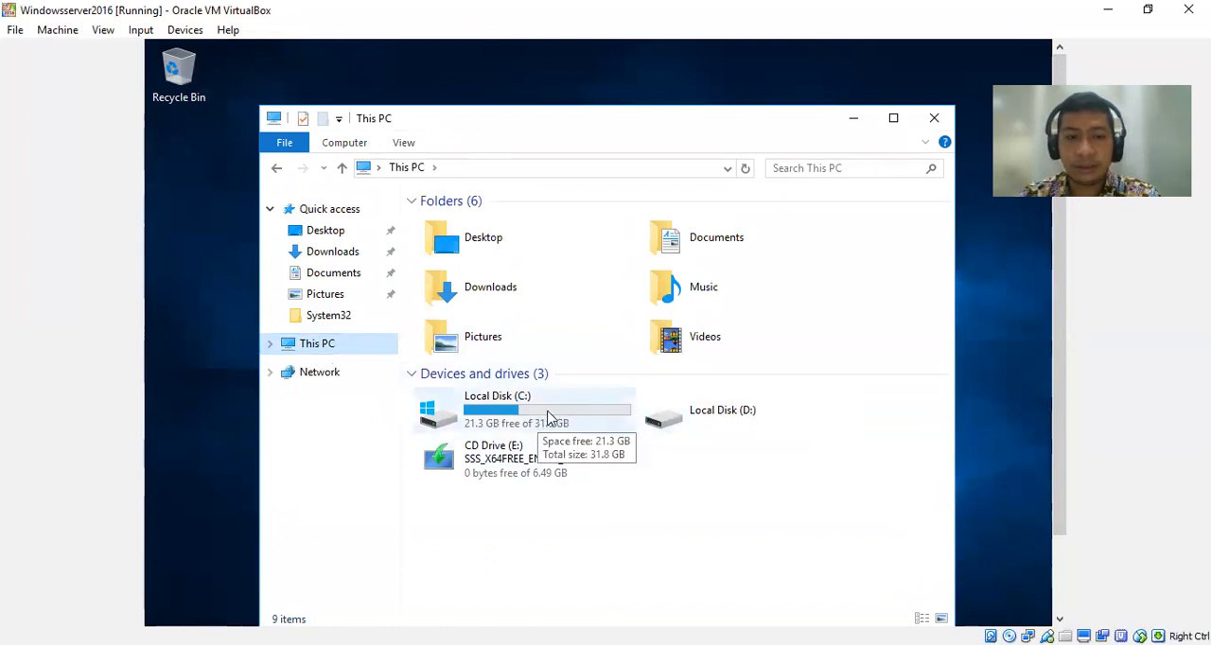
double_click(547, 418)
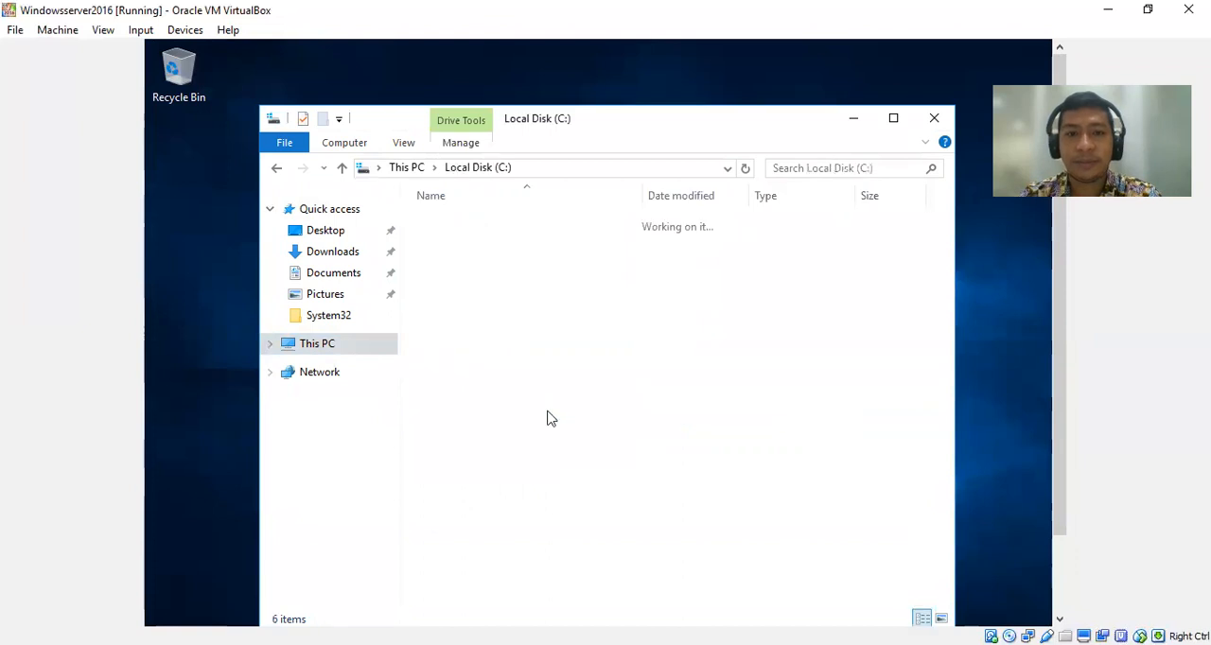
left_click(893, 120)
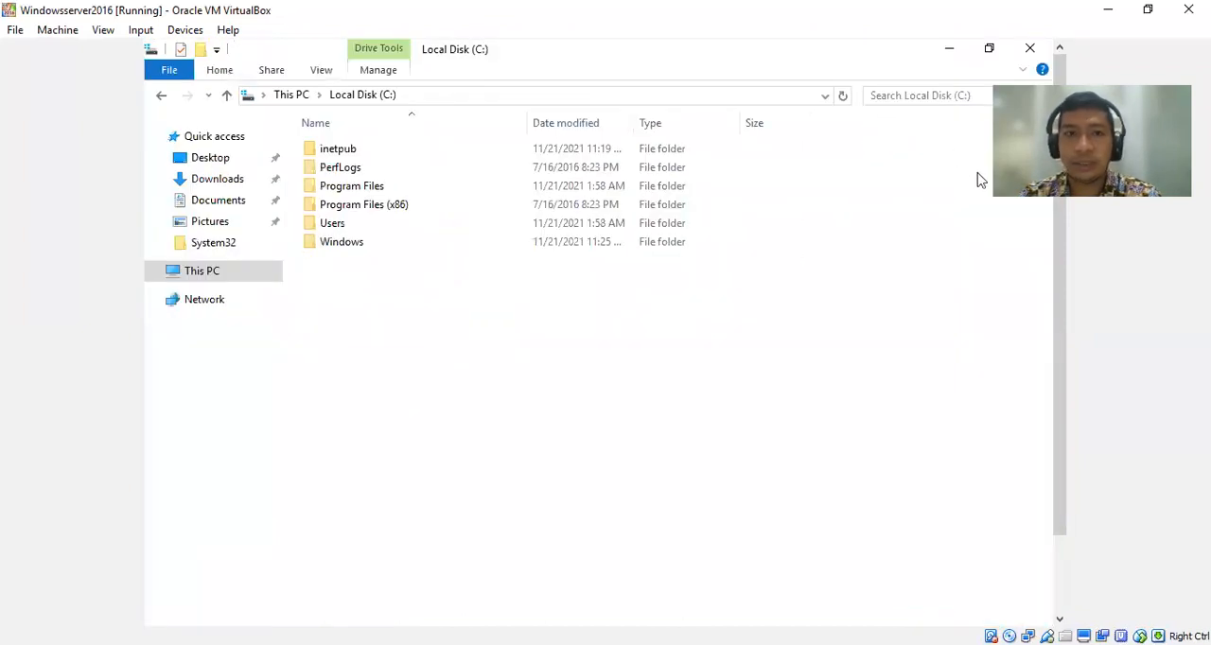
Create a new folder named Pekerjaan Kampus on Local Disk (C:).
left_click(201, 50)
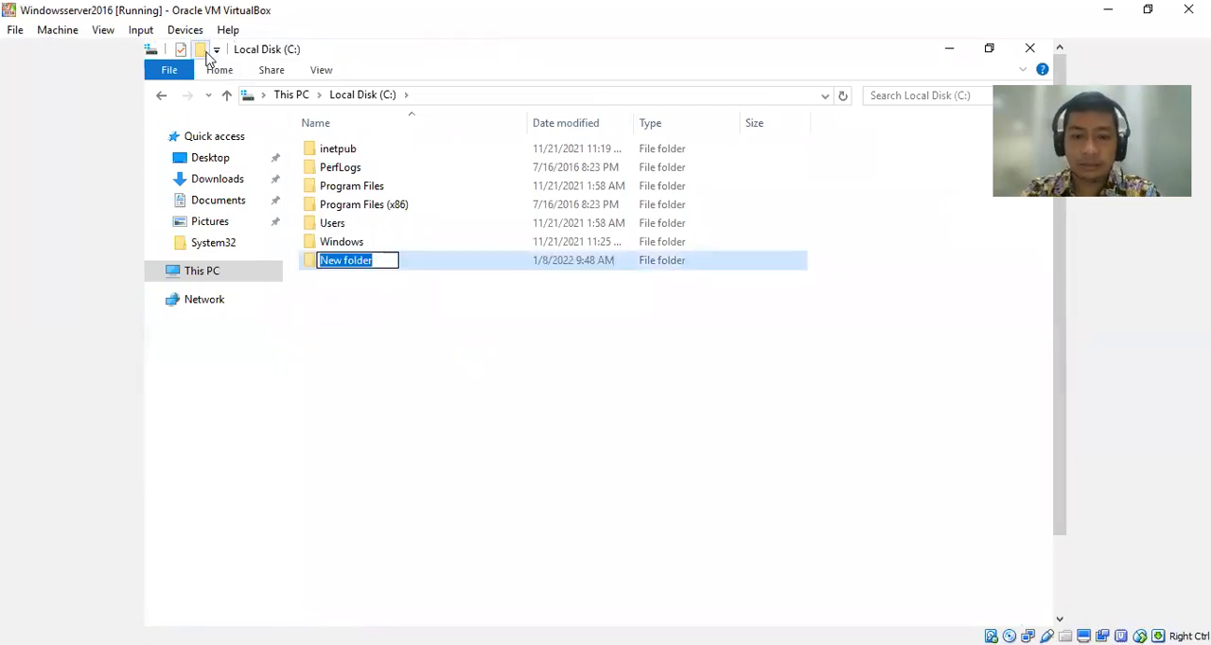
type("Peker")
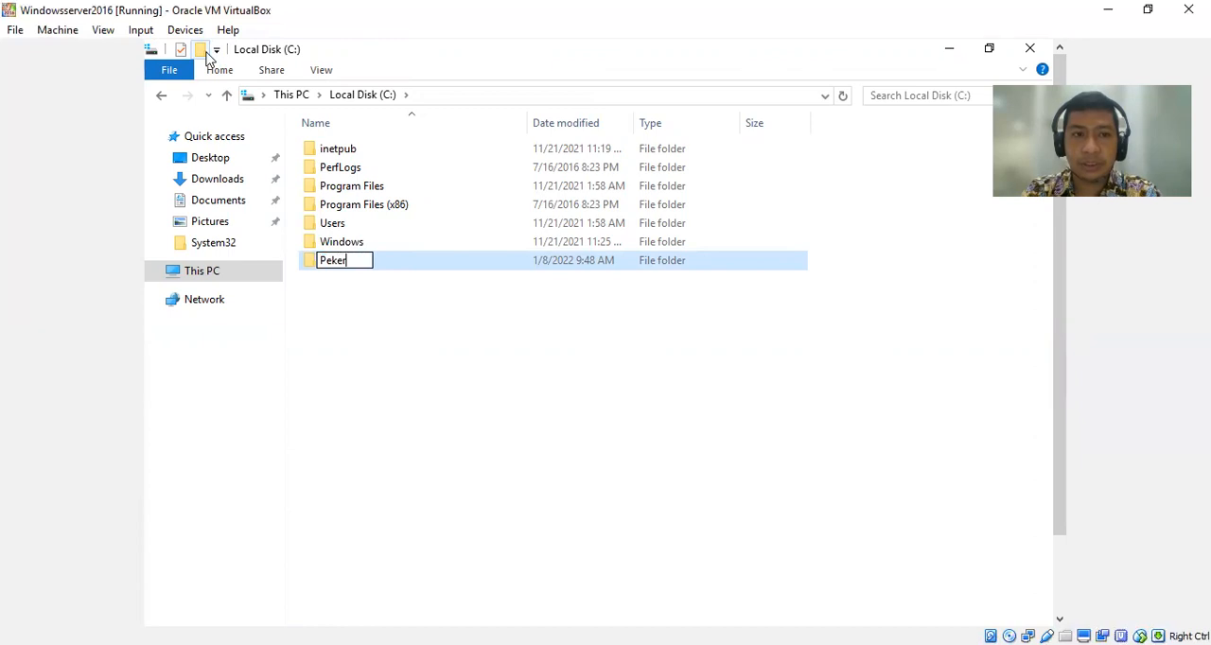
type("jaan Kampi")
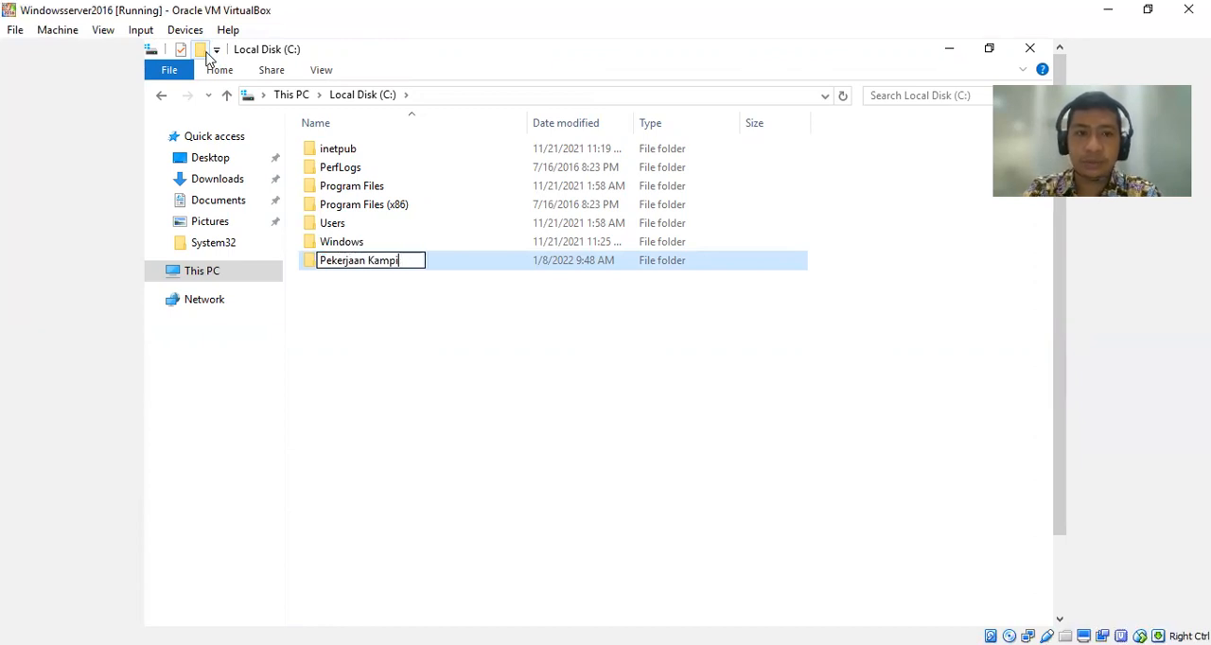
key("BackSpace")
type("us")
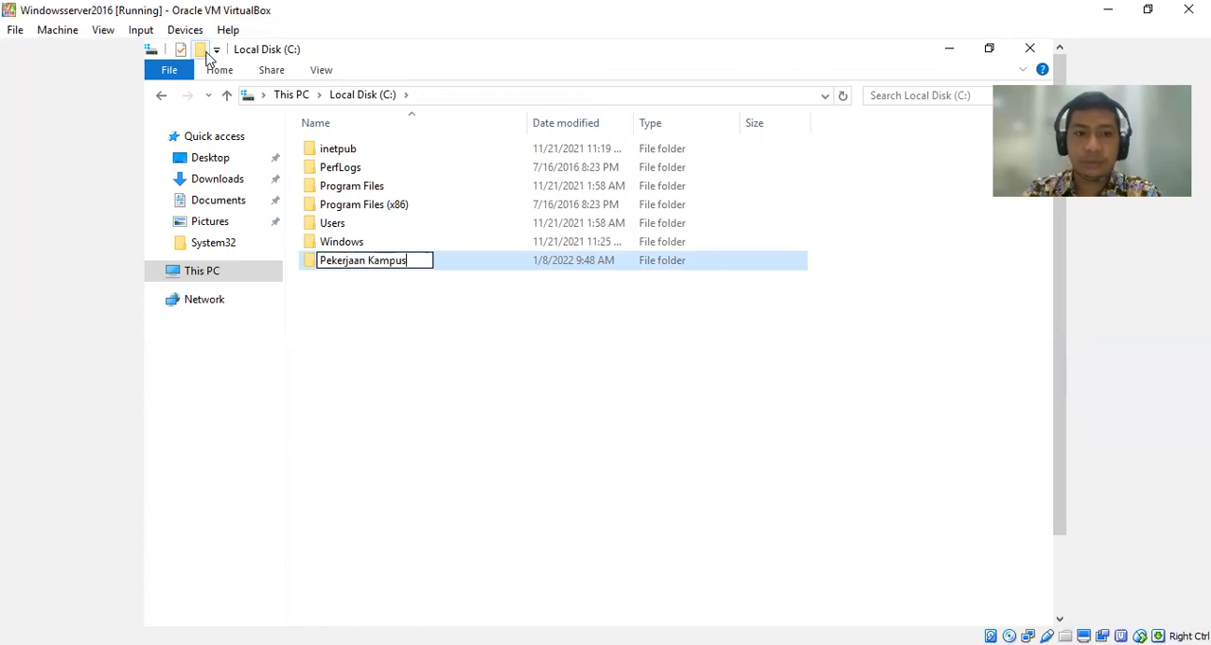
key("Return")
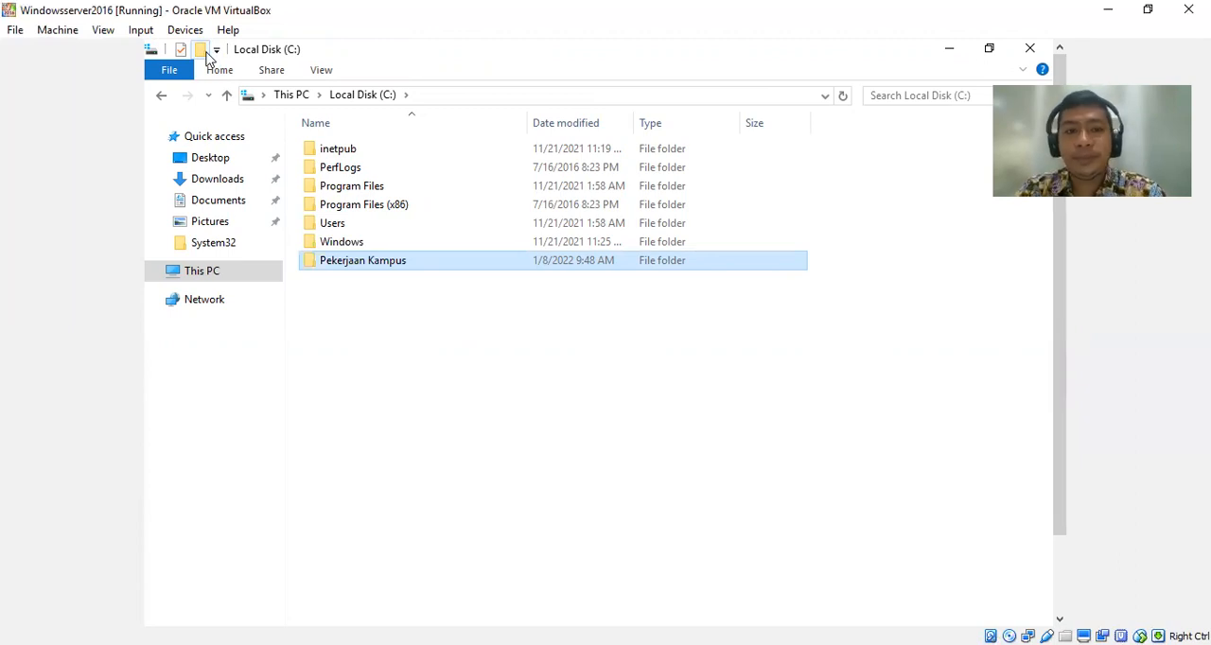
Look inside the Pekerjaan Kampus folder, return to Local Disk (C:) and clear the selection.
key("Return")
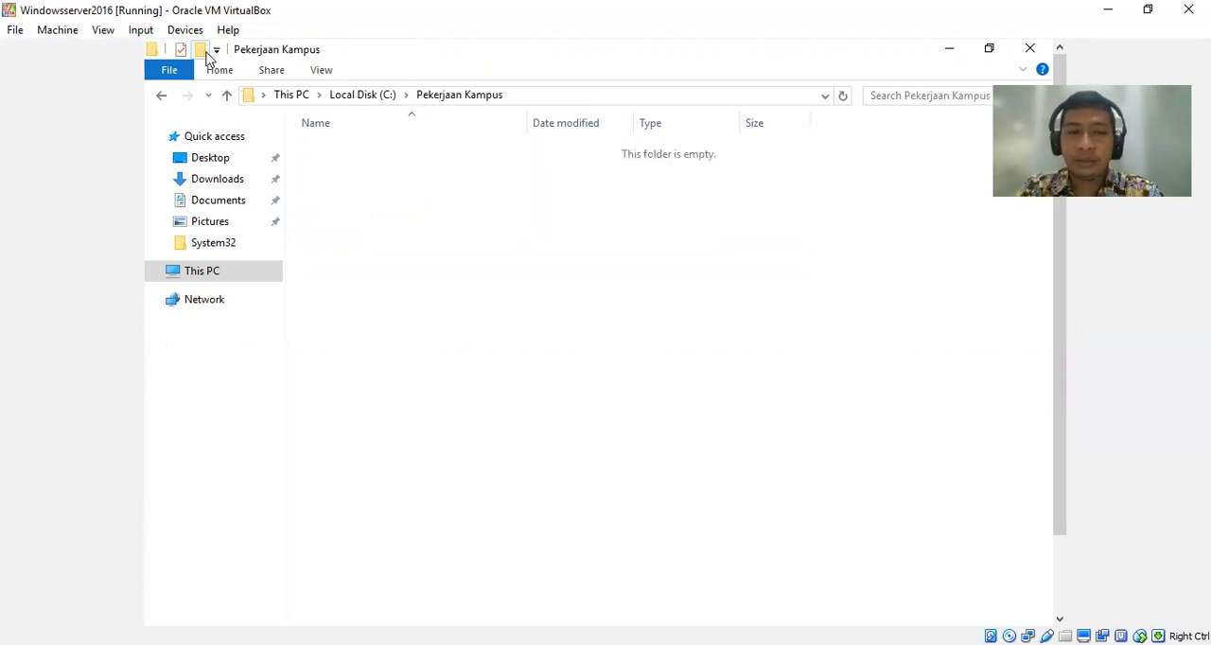
key("alt+Left")
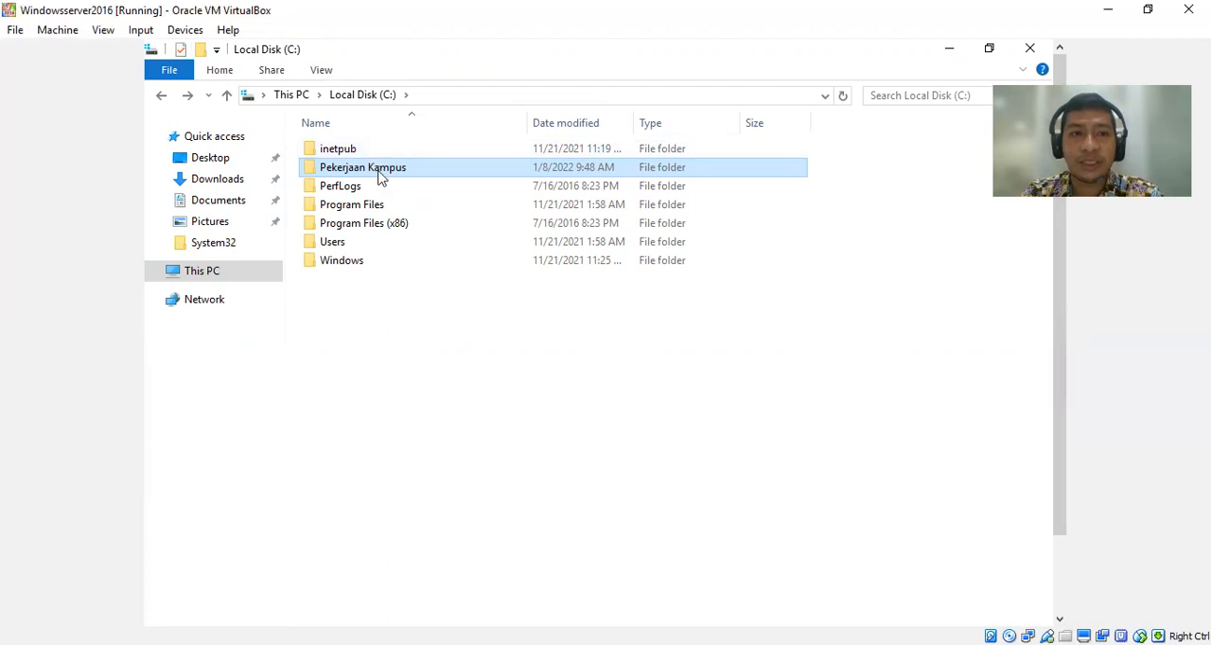
left_click(444, 340)
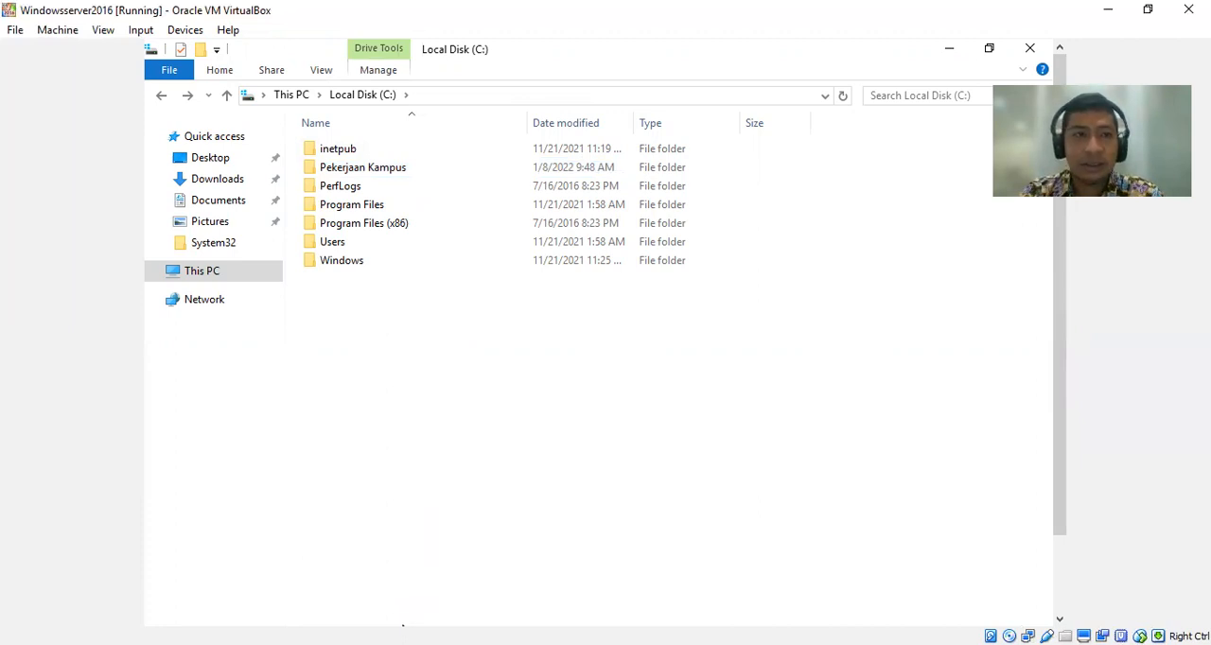
Switch to the Windows7 virtual machine, bring up its logon screen and log on to the UPIYPTK domain account with its password.
left_click(186, 29)
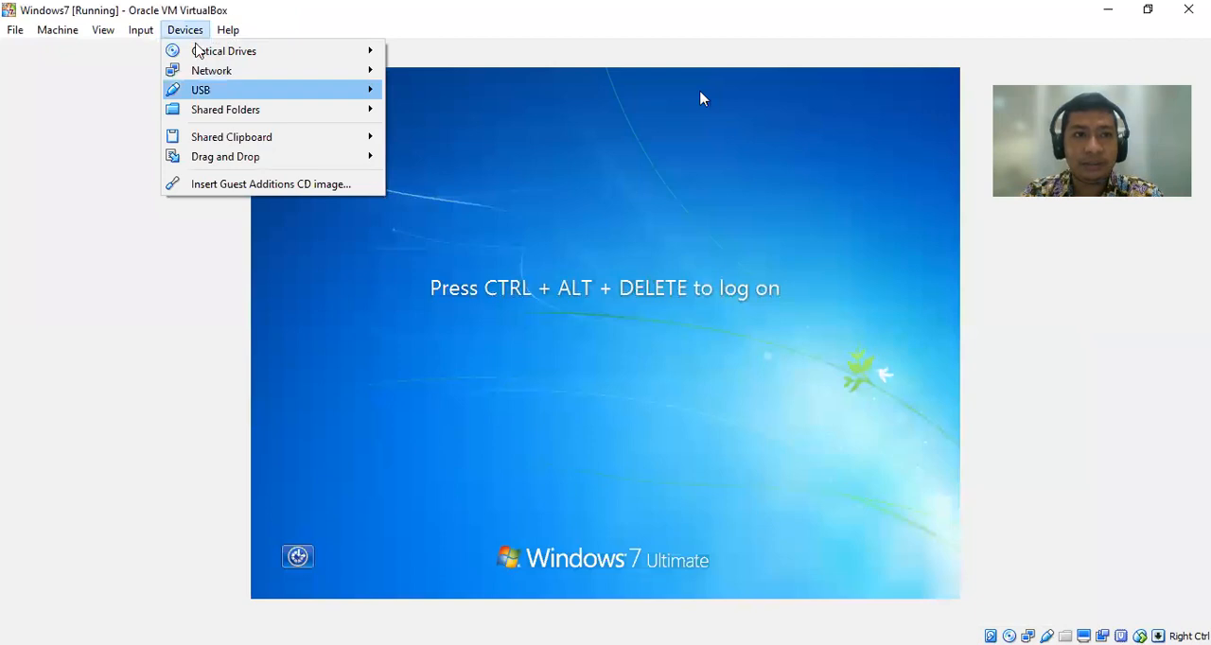
mouse_move(197, 50)
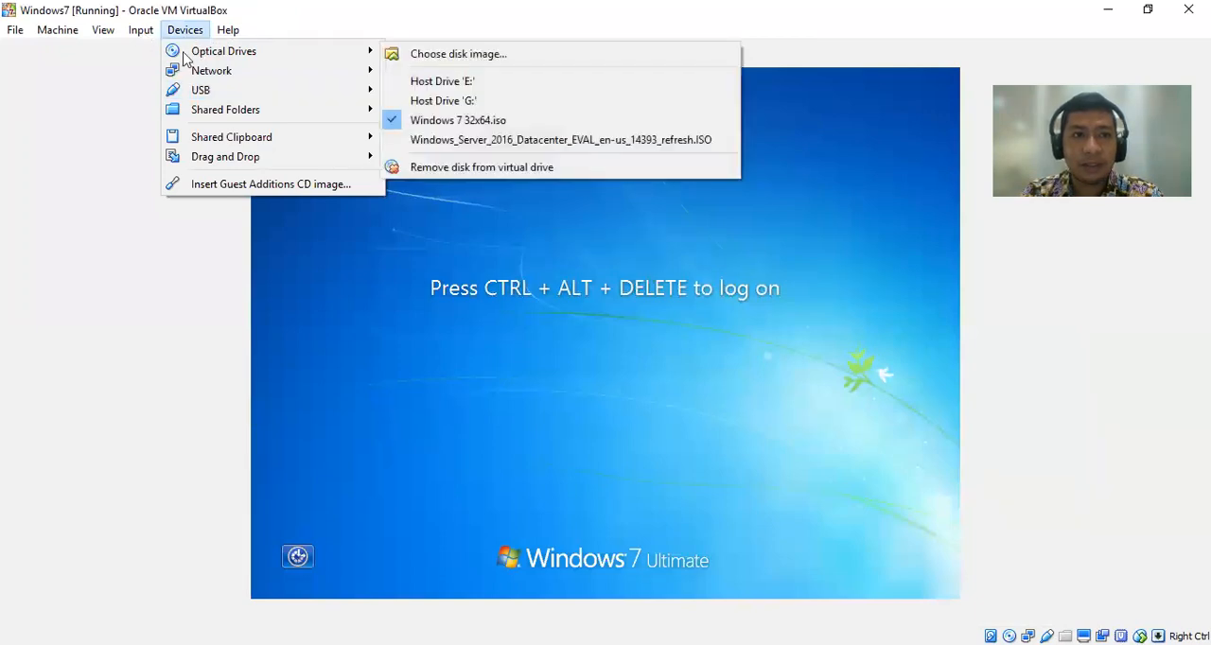
left_click(140, 29)
left_click(320, 83)
type("********")
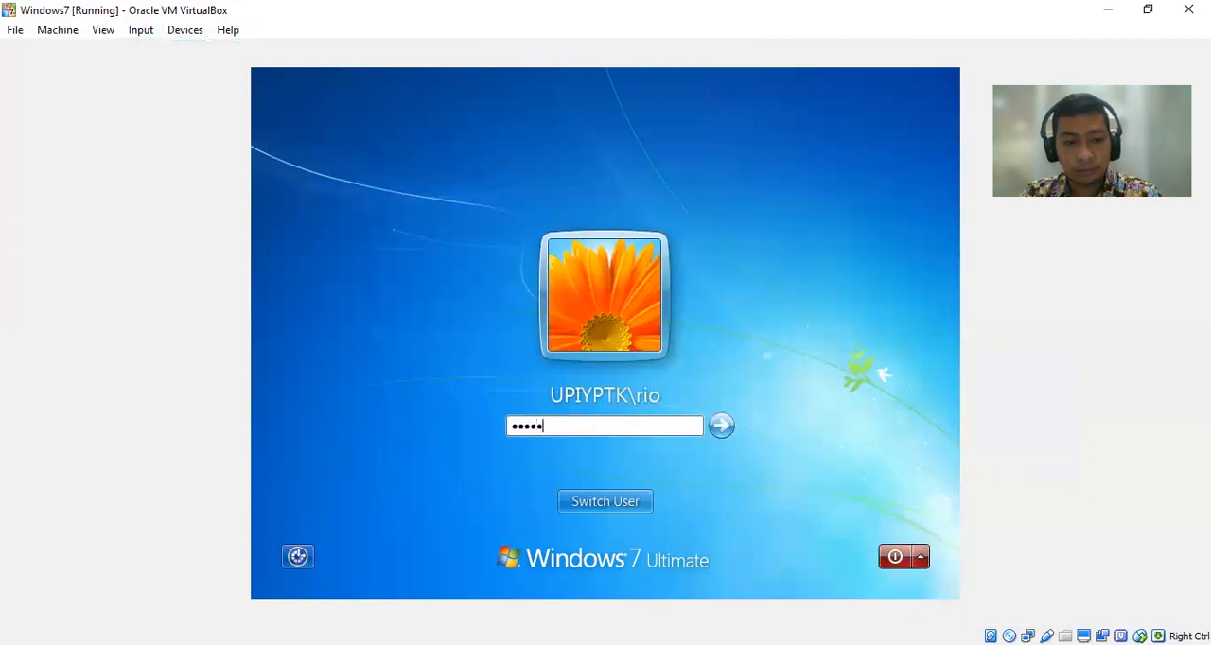
type("**")
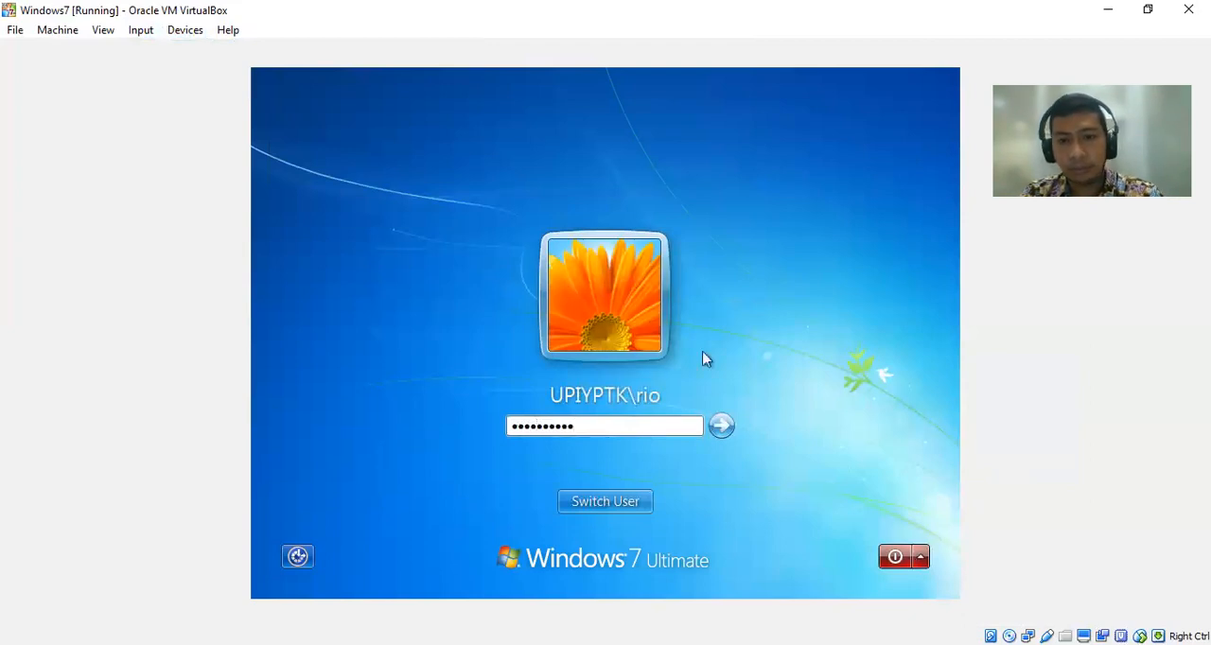
left_click(721, 428)
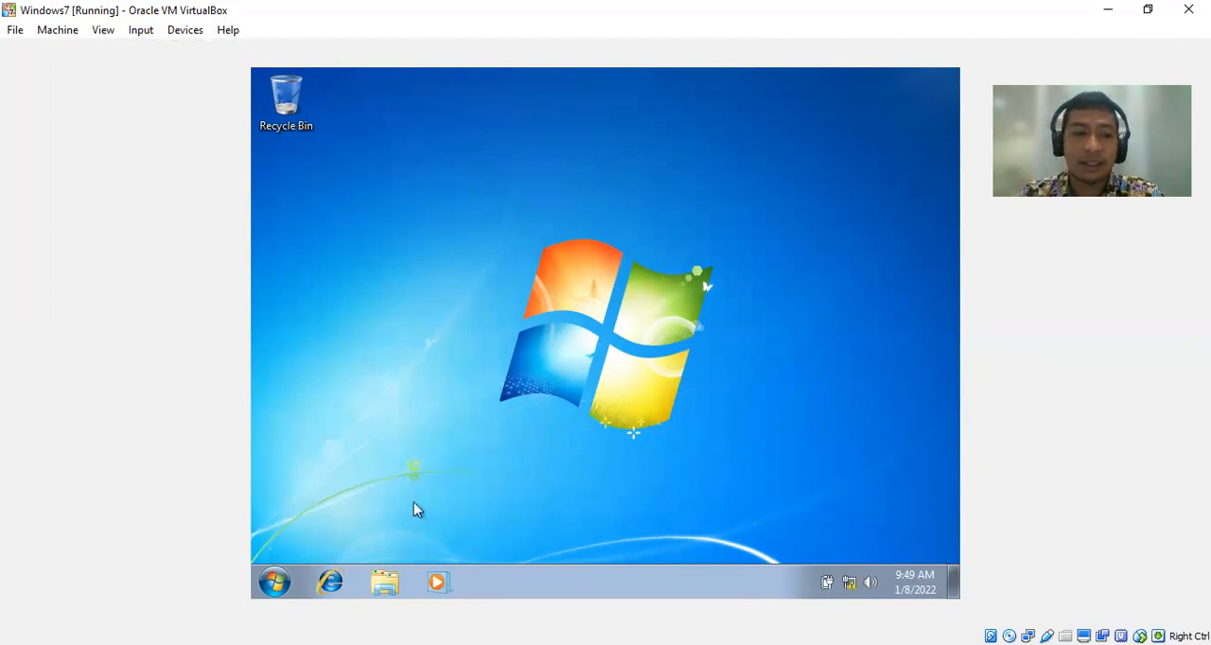
Open the Run dialog on the Windows 7 client, cancel it and find it again by searching for run.
key("super+r")
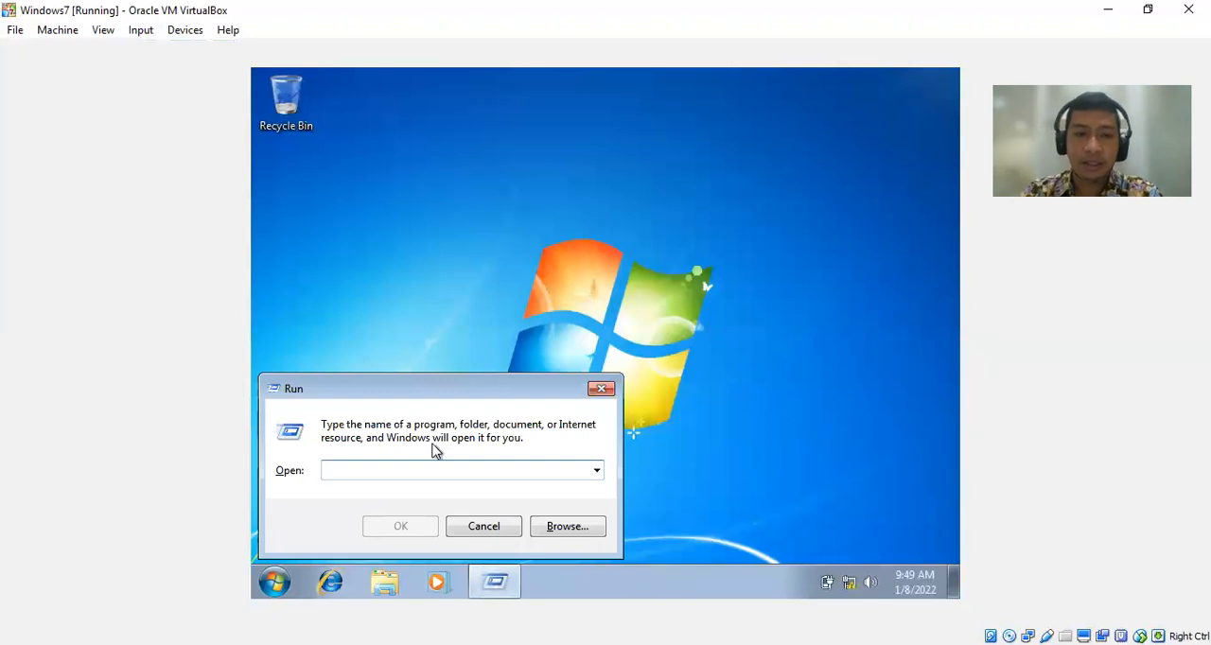
left_click(487, 527)
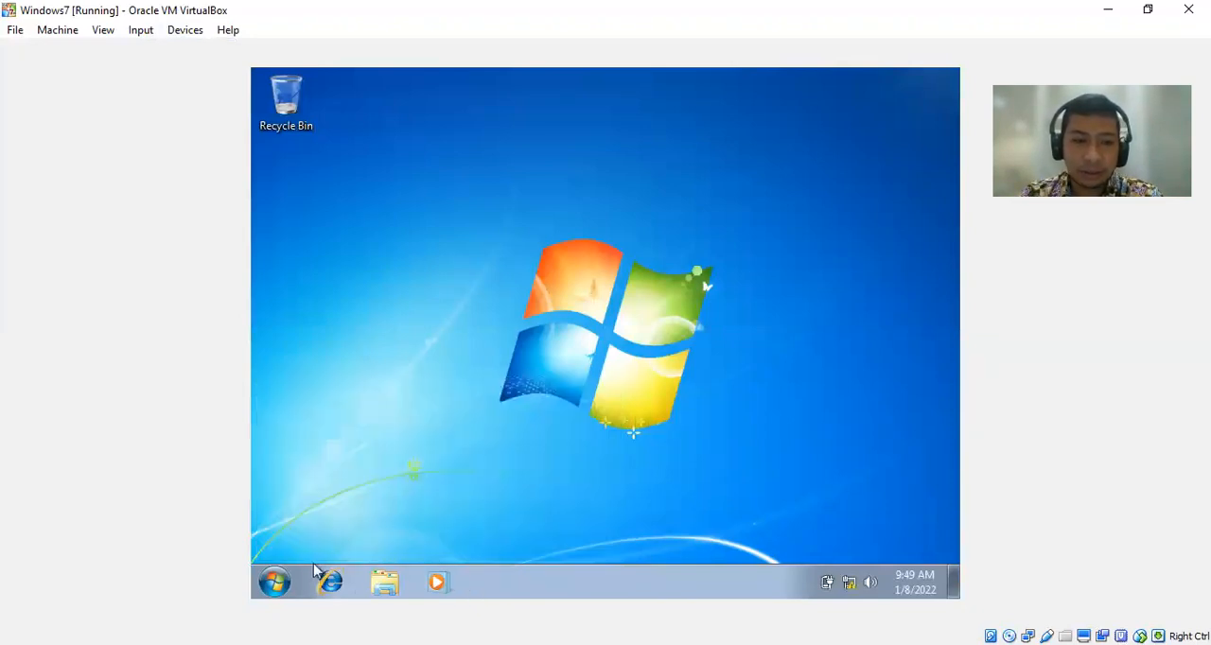
left_click(277, 582)
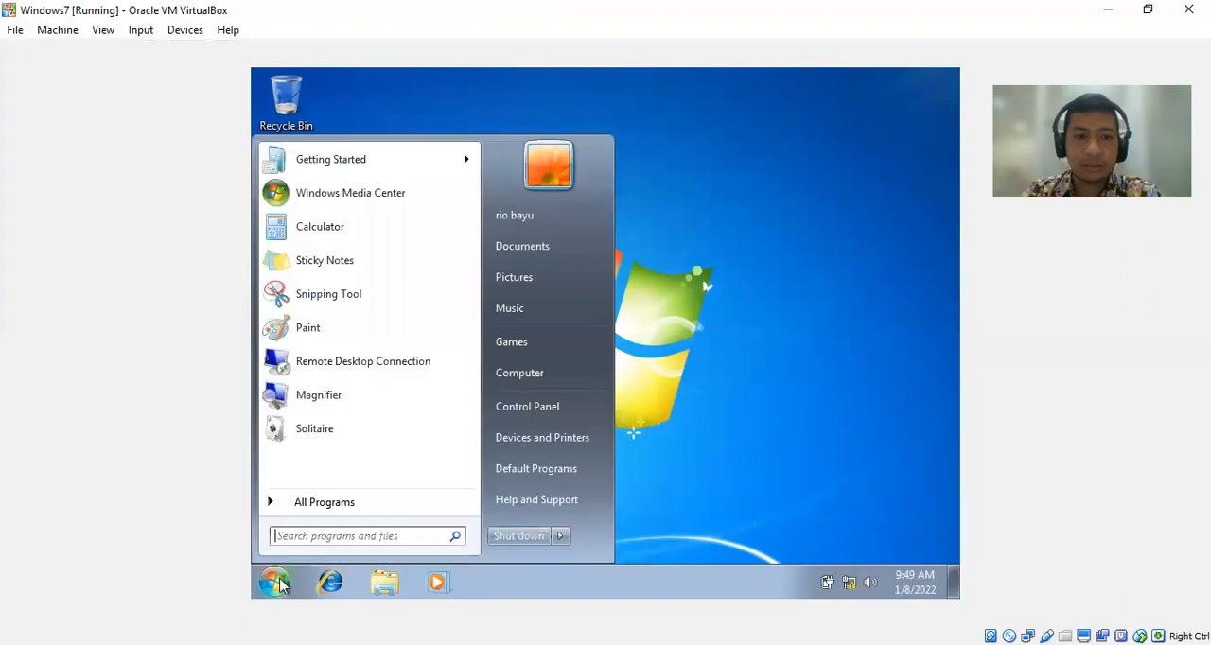
type("run")
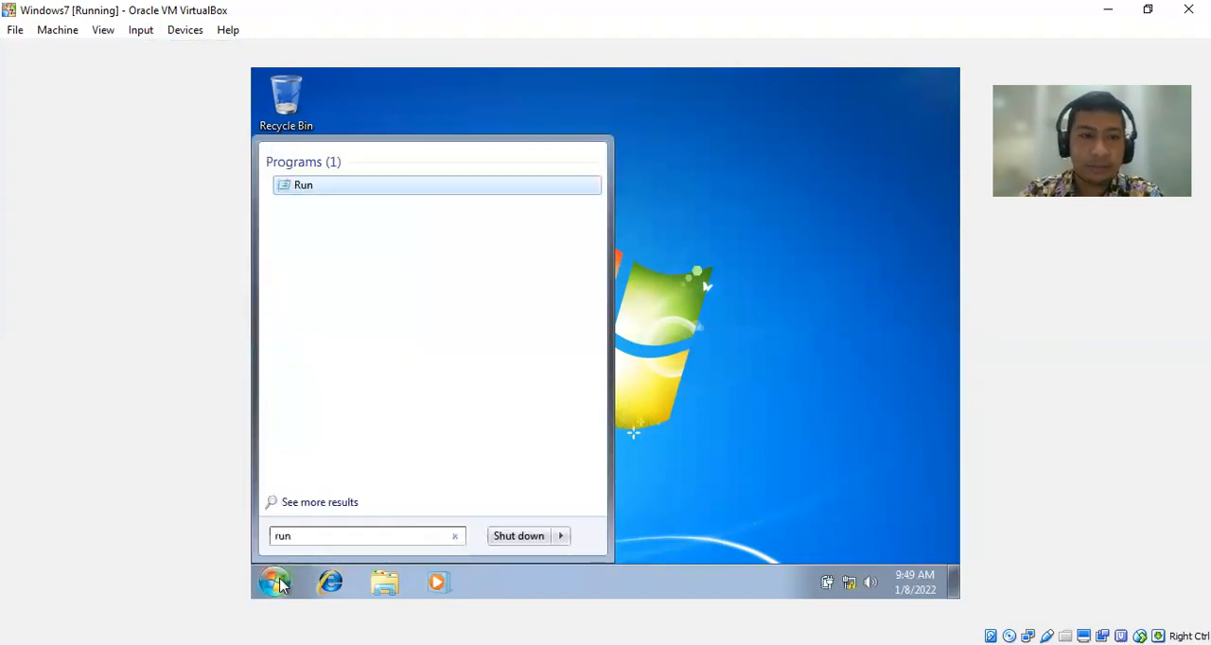
left_click(303, 189)
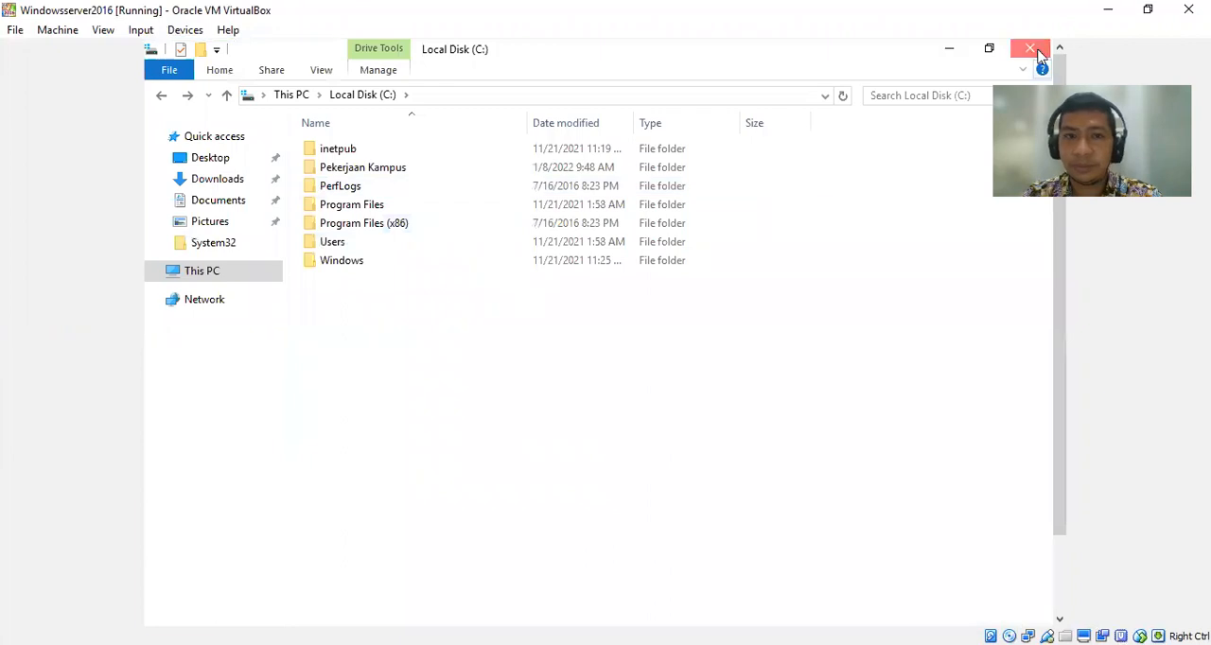
Switch to the Windowsserver2016 virtual machine, close File Explorer and run ipconfig in a Command Prompt.
left_click(1040, 52)
scroll(1059, 265, "down", 3)
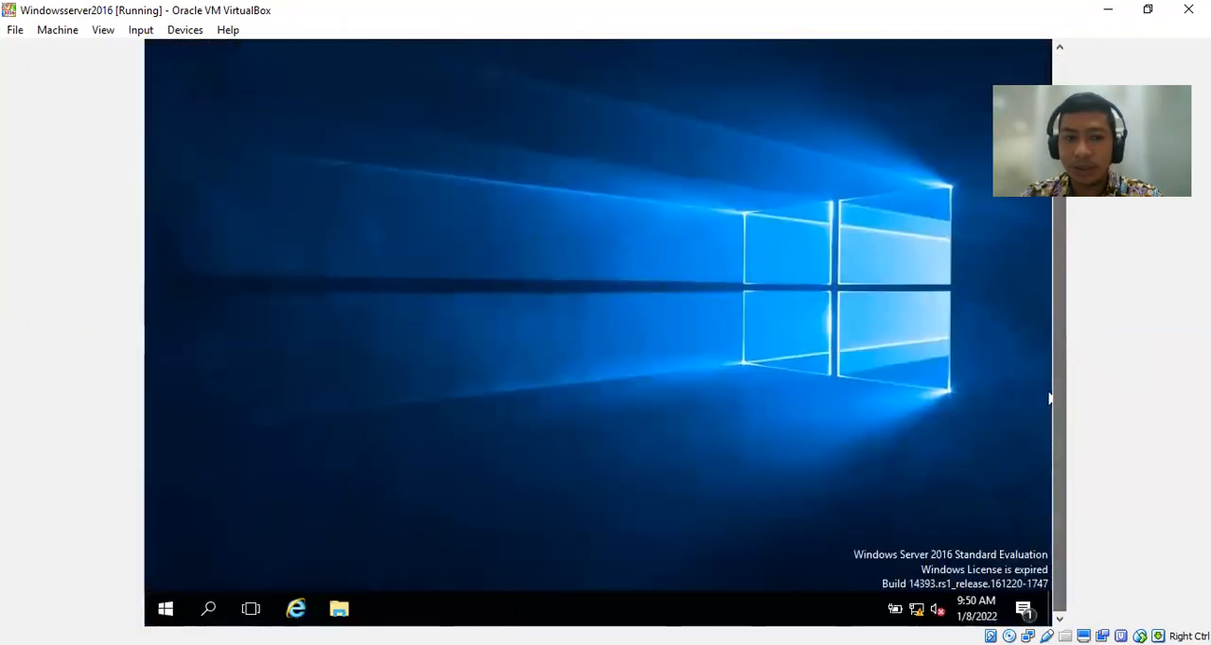
left_click(166, 611)
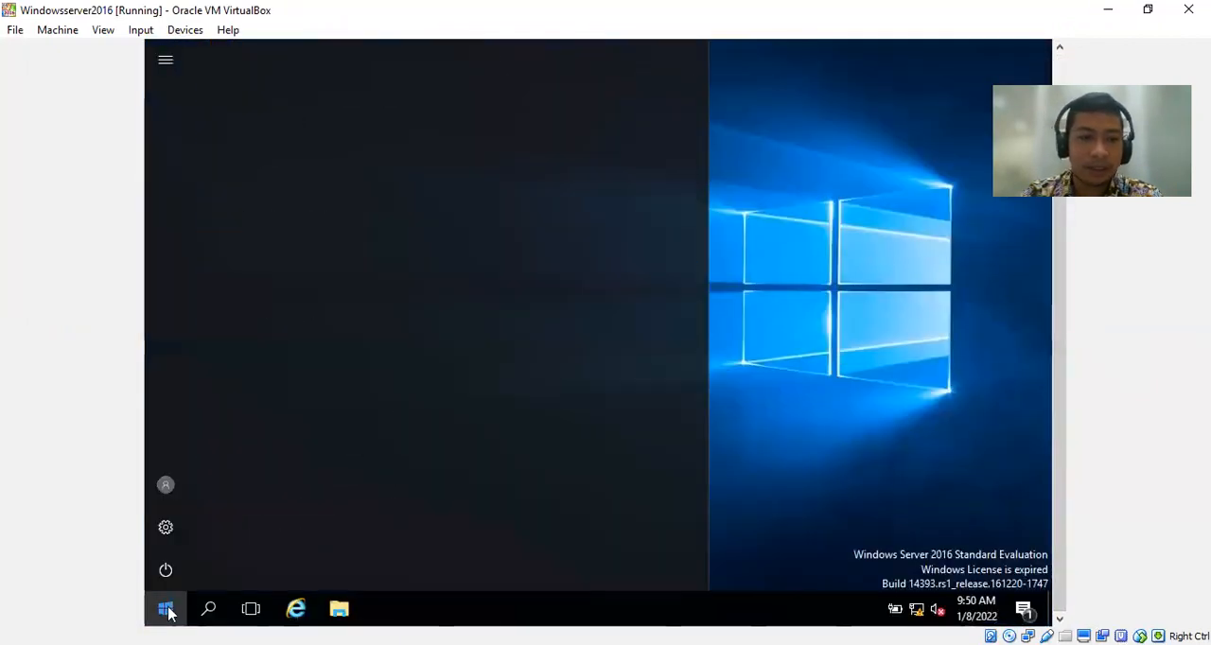
left_click(306, 224)
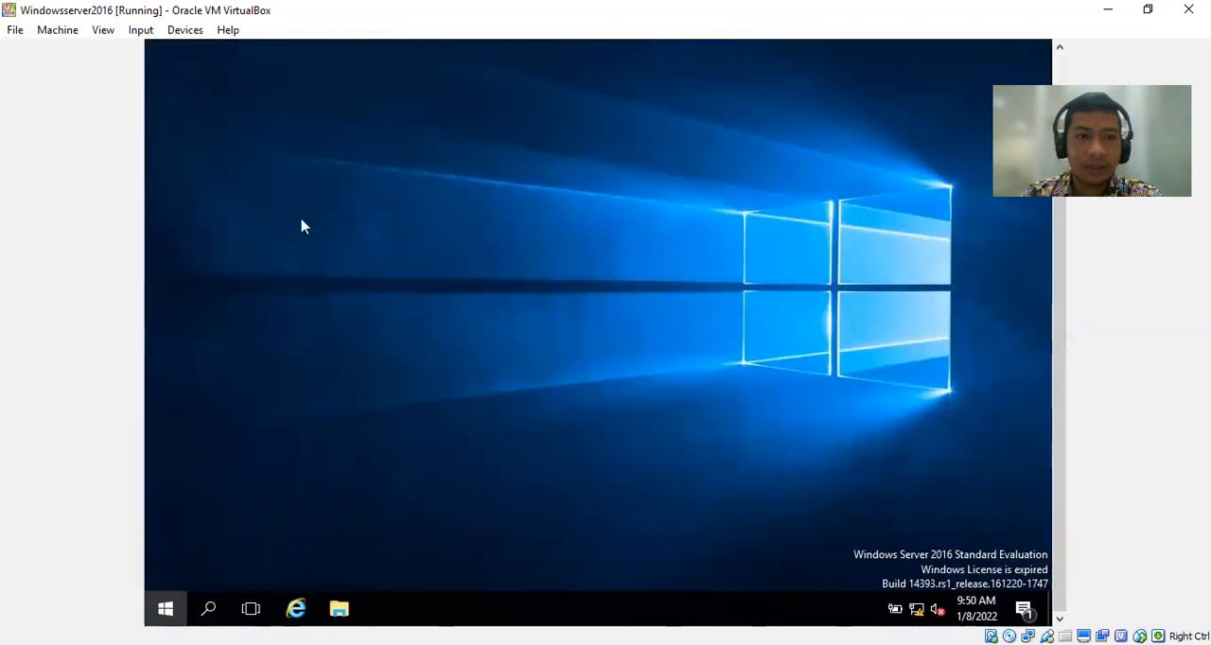
type("ipconfig")
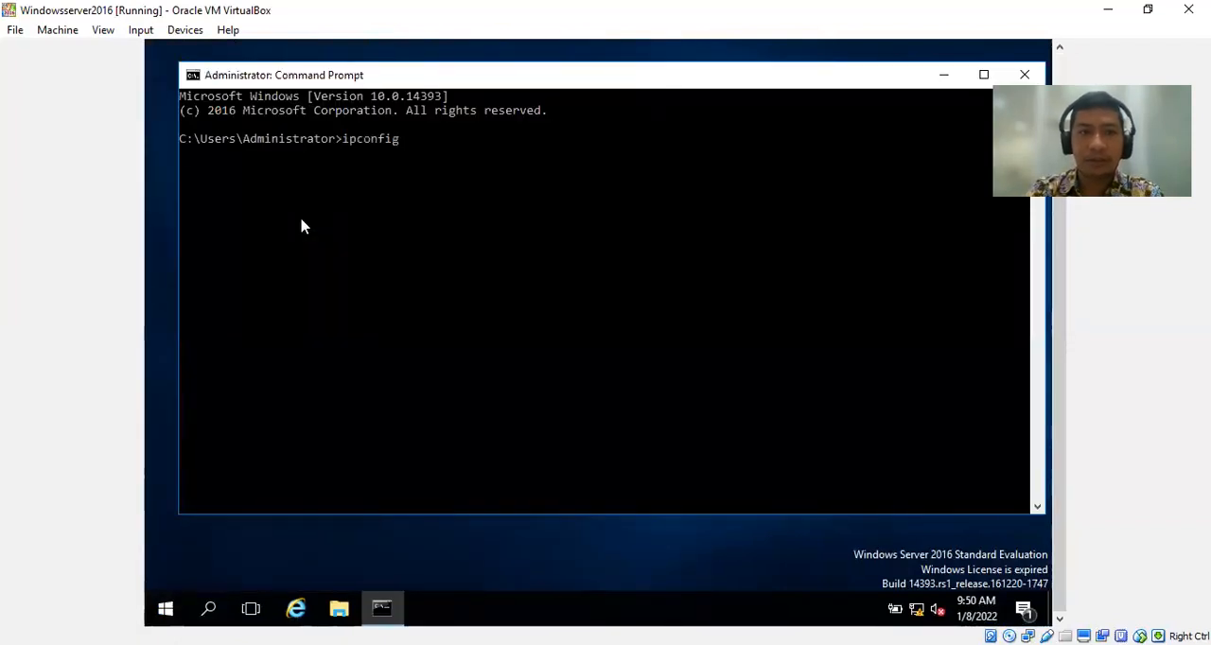
key("Return")
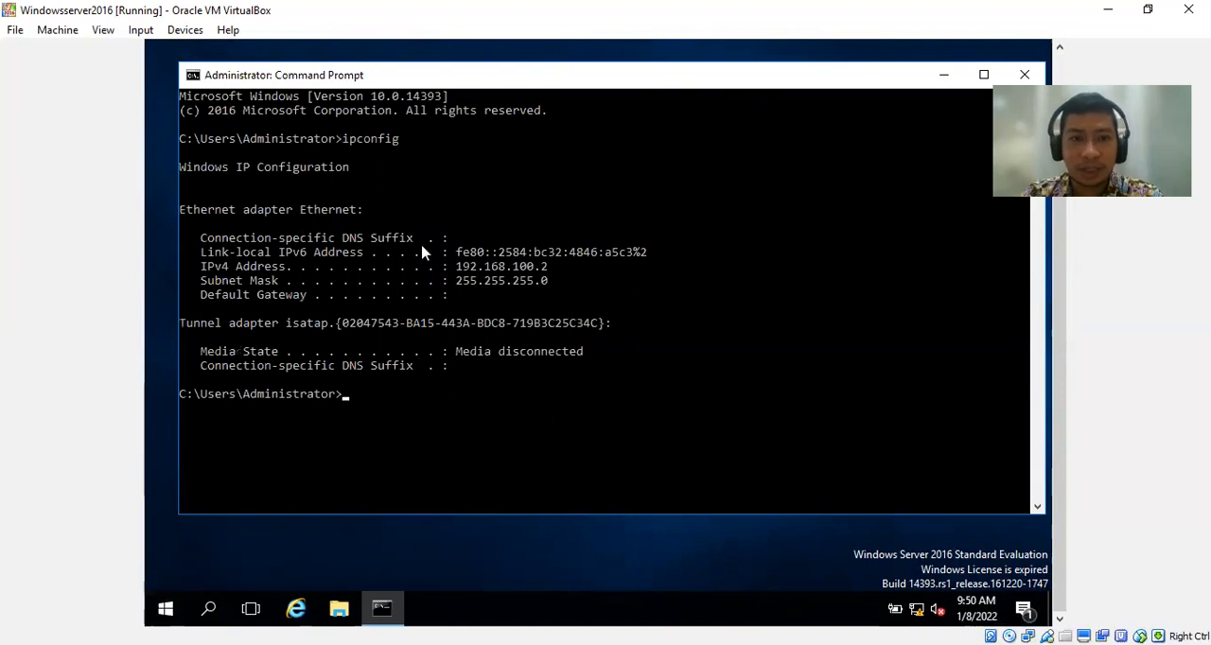
Copy the server's IPv4 address from the ipconfig output and close the Command Prompt.
left_click_drag(457, 270, 545, 274)
right_click(546, 276)
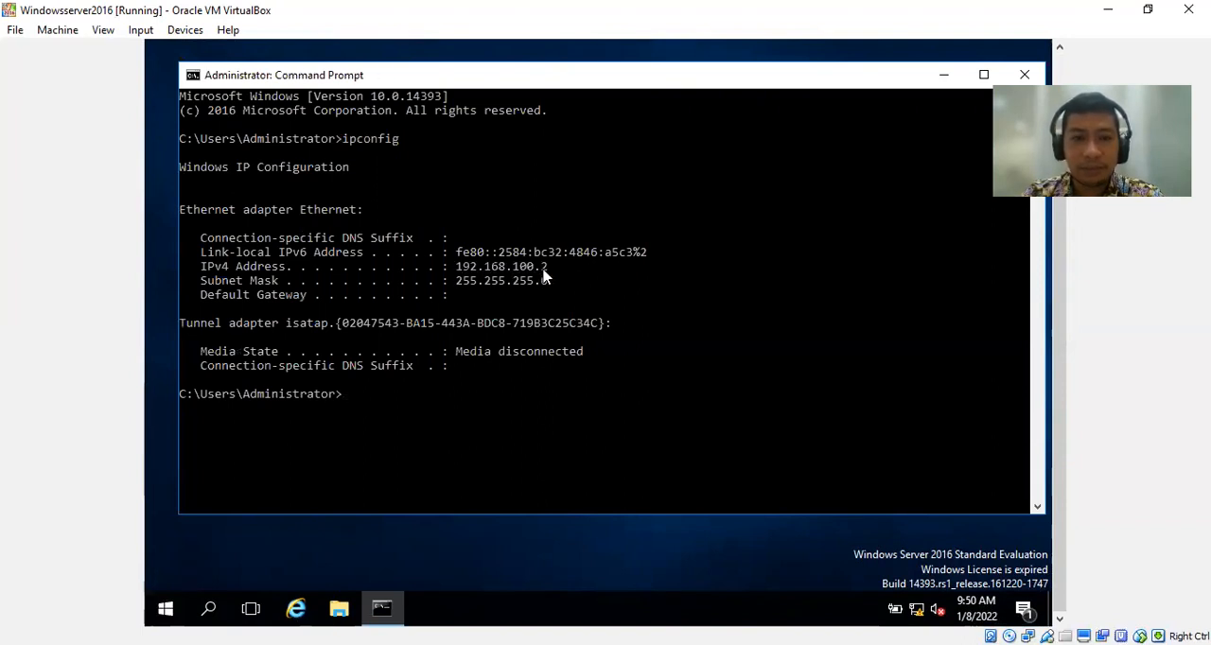
left_click(1032, 82)
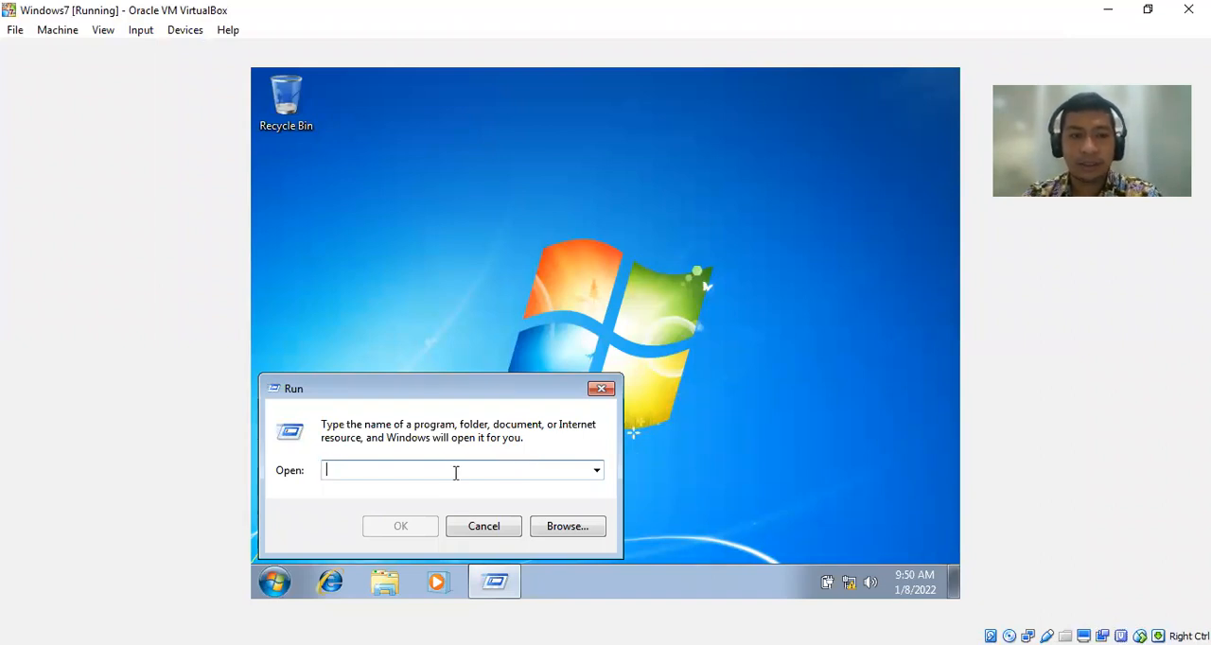
Switch back to the Windows7 virtual machine and run ping 192.168.100.2 -t from the Run dialog.
type("192.168.10")
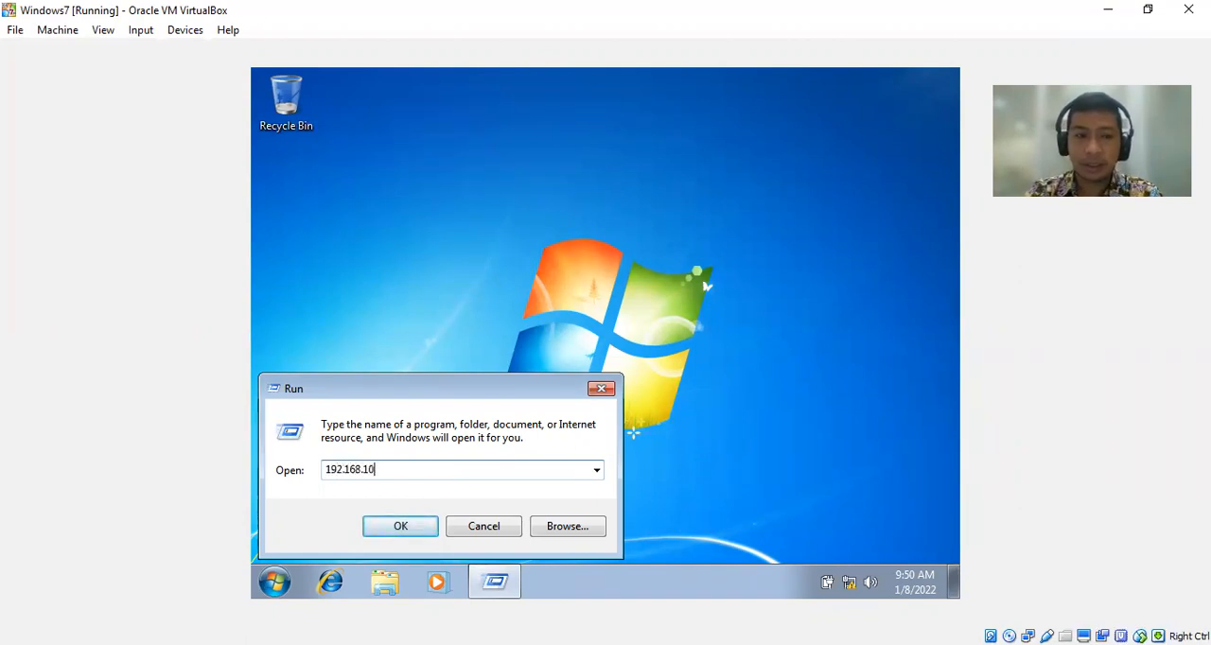
type("0.2")
key("Left")
type("ping ")
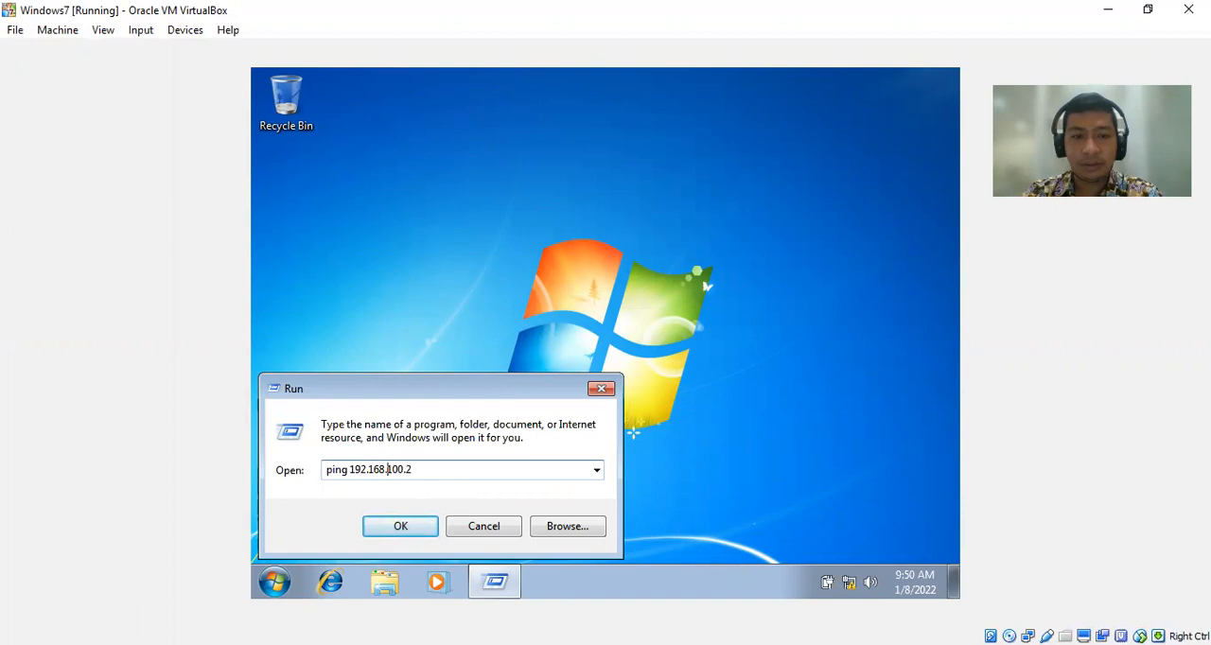
type(" -t")
key("Return")
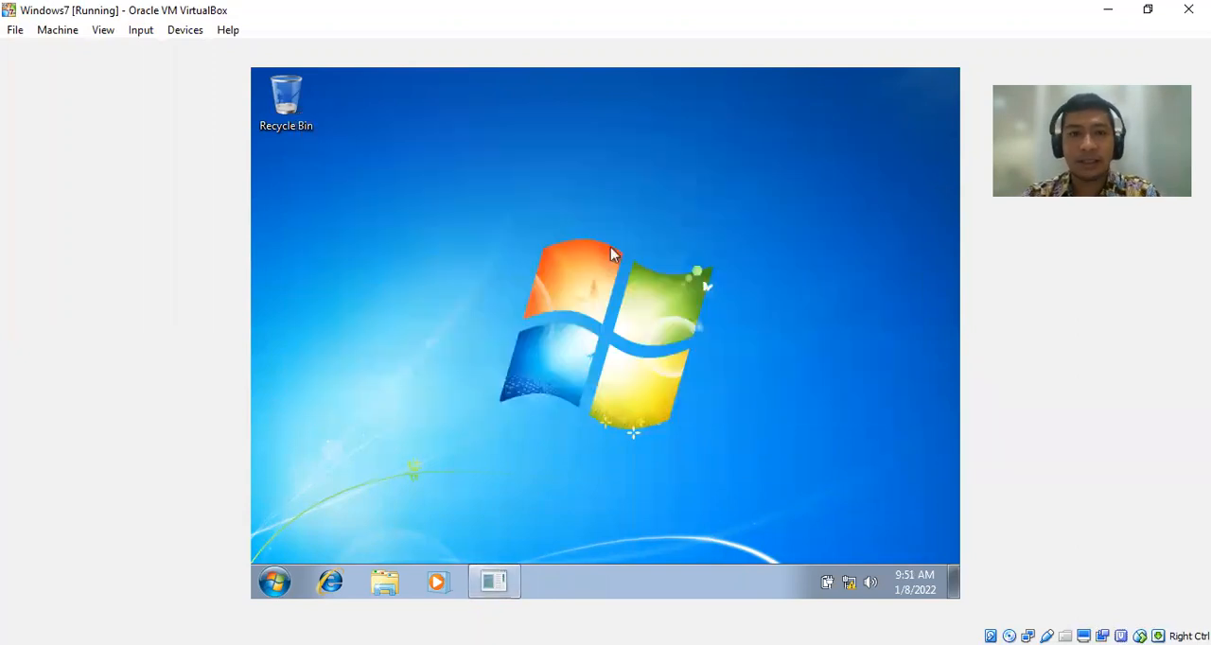
Reopen the Run dialog and reduce the previous ping command to just the address 192.168.100.2.
left_click(270, 589)
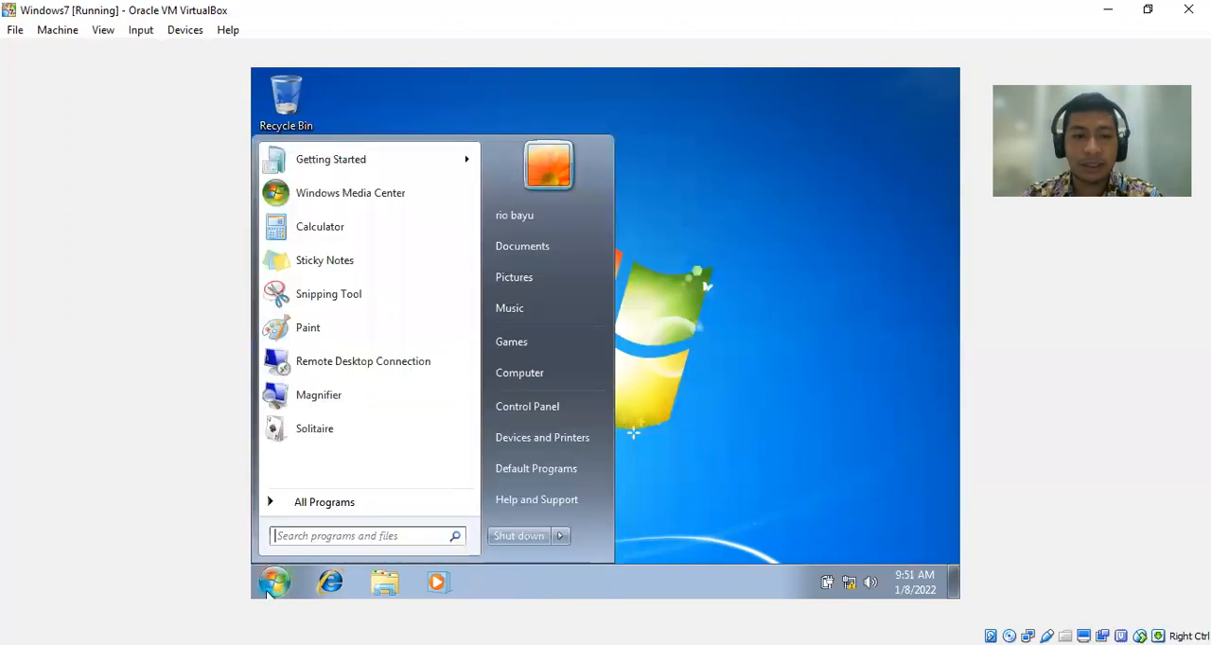
type("run")
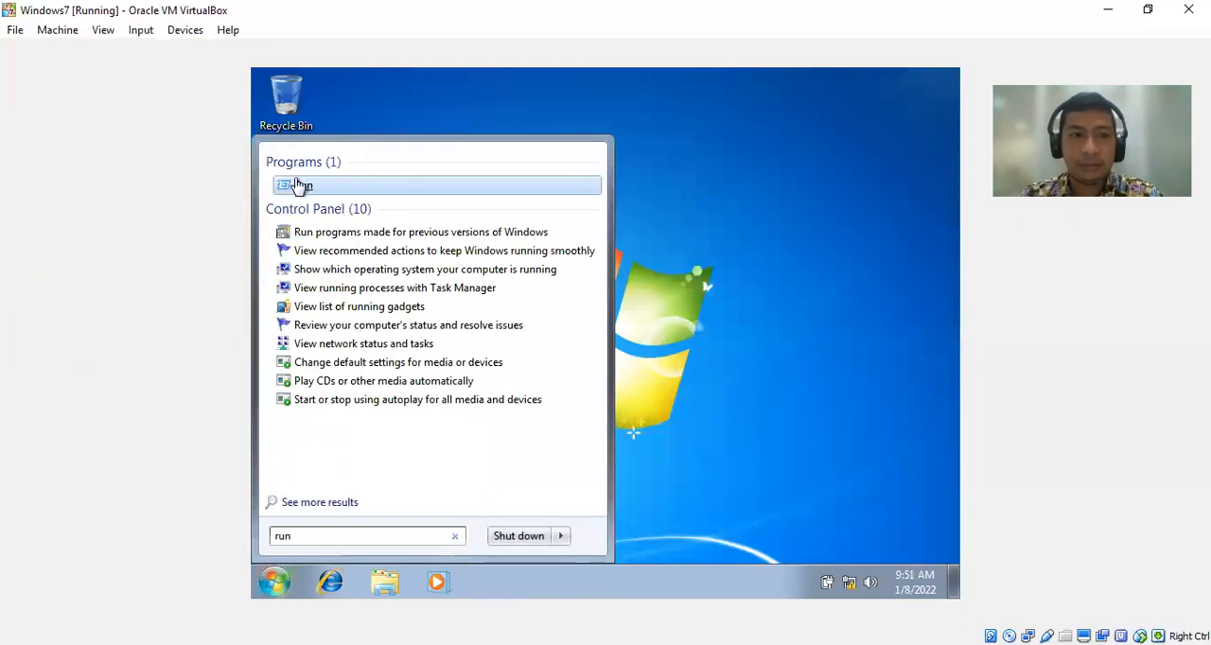
left_click(301, 184)
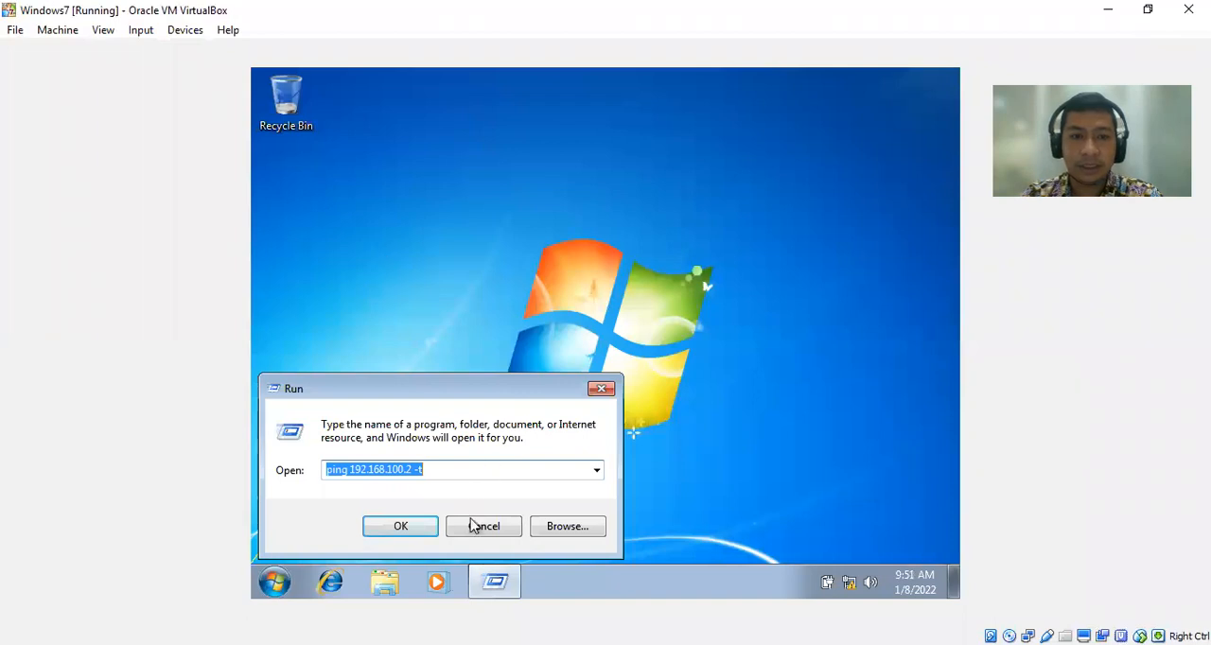
left_click(461, 472)
key("BackSpace")
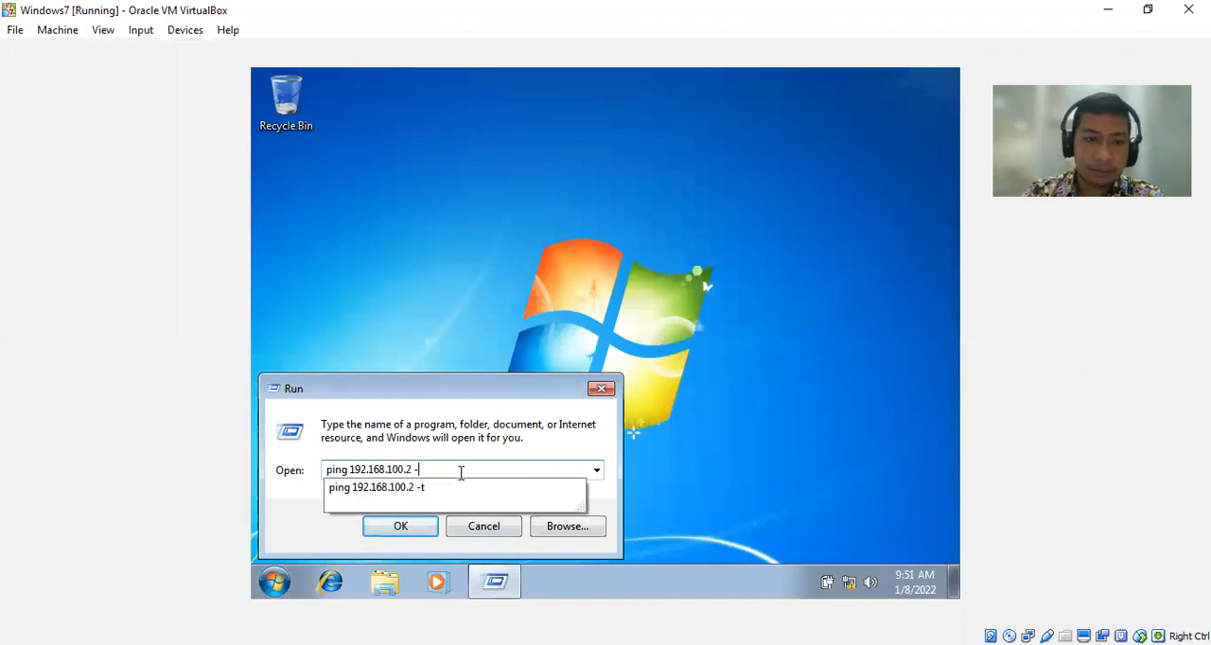
key("ctrl+Left")
key("ctrl+Left")
key("ctrl+Left")
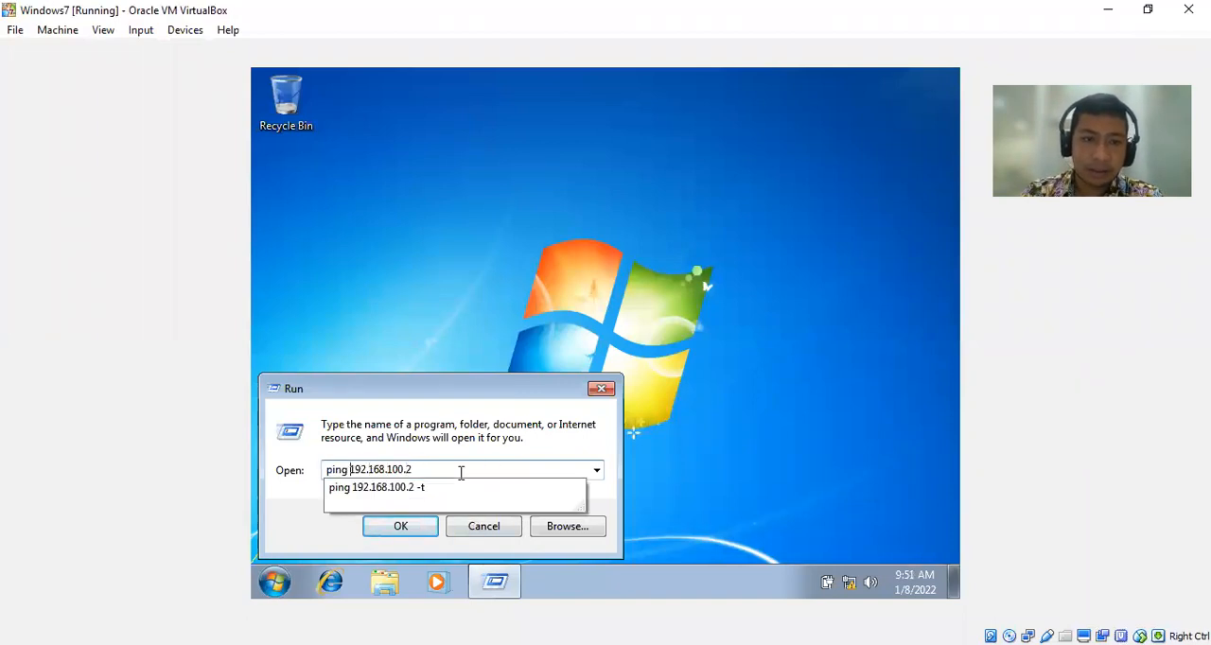
key("BackSpace")
key("BackSpace")
key("BackSpace")
key("BackSpace")
key("BackSpace")
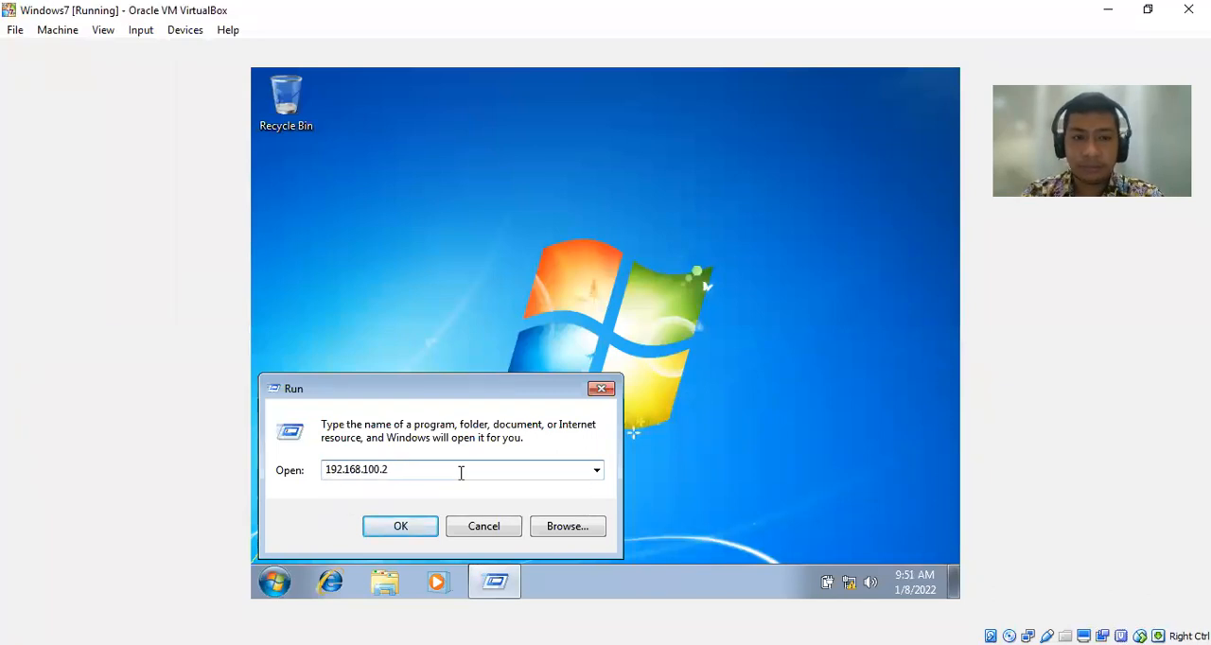
Try to open //192.168.100.2 from the Run dialog.
type("//")
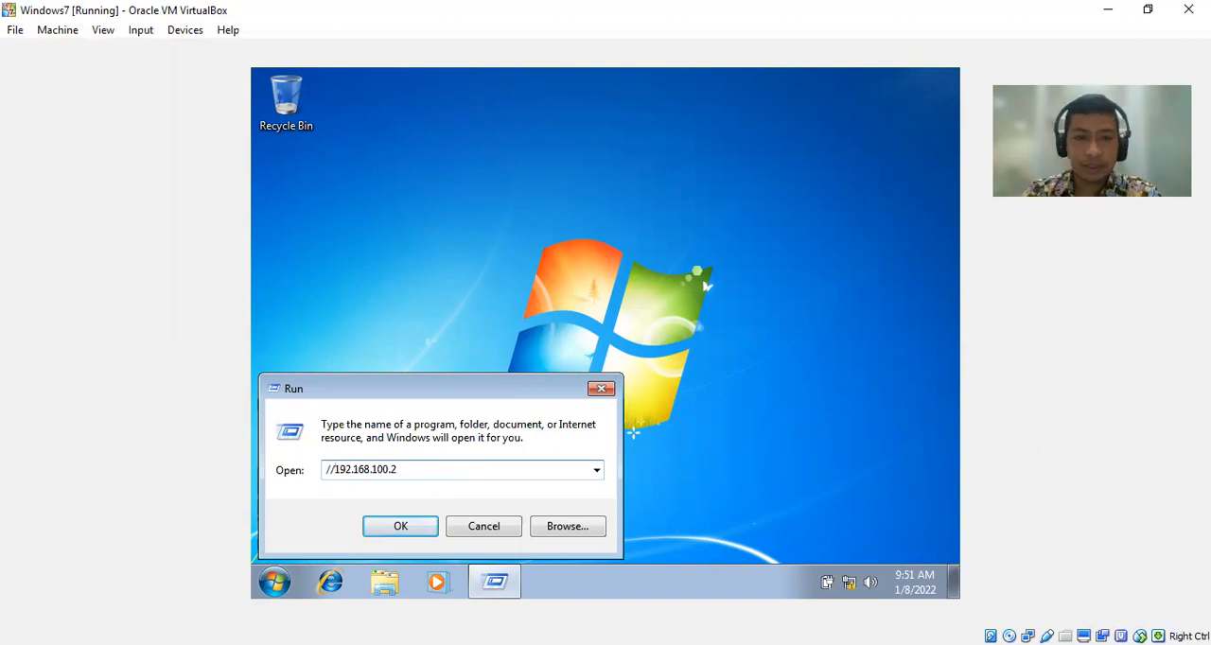
key("Return")
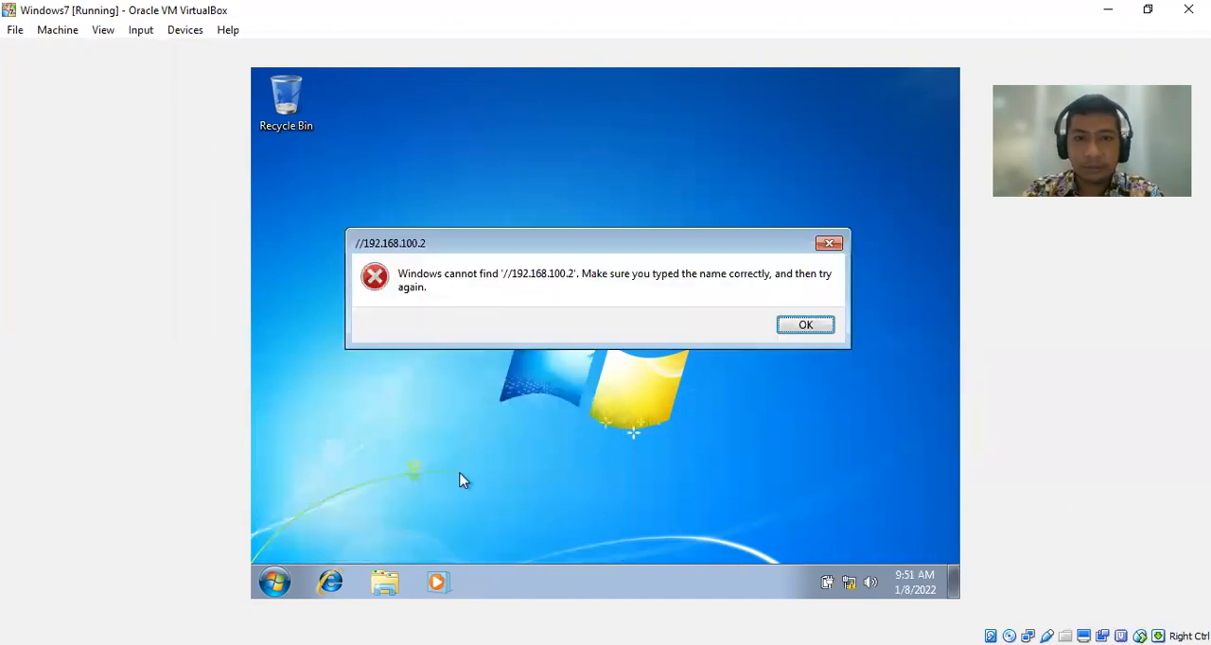
key("Return")
Replace the forward slashes with backslashes and open the server's shared folders at \\192.168.100.2.
left_click(461, 473)
key("Left")
key("Left")
key("Left")
key("Left")
key("Left")
key("Left")
key("Left")
key("Left")
key("Left")
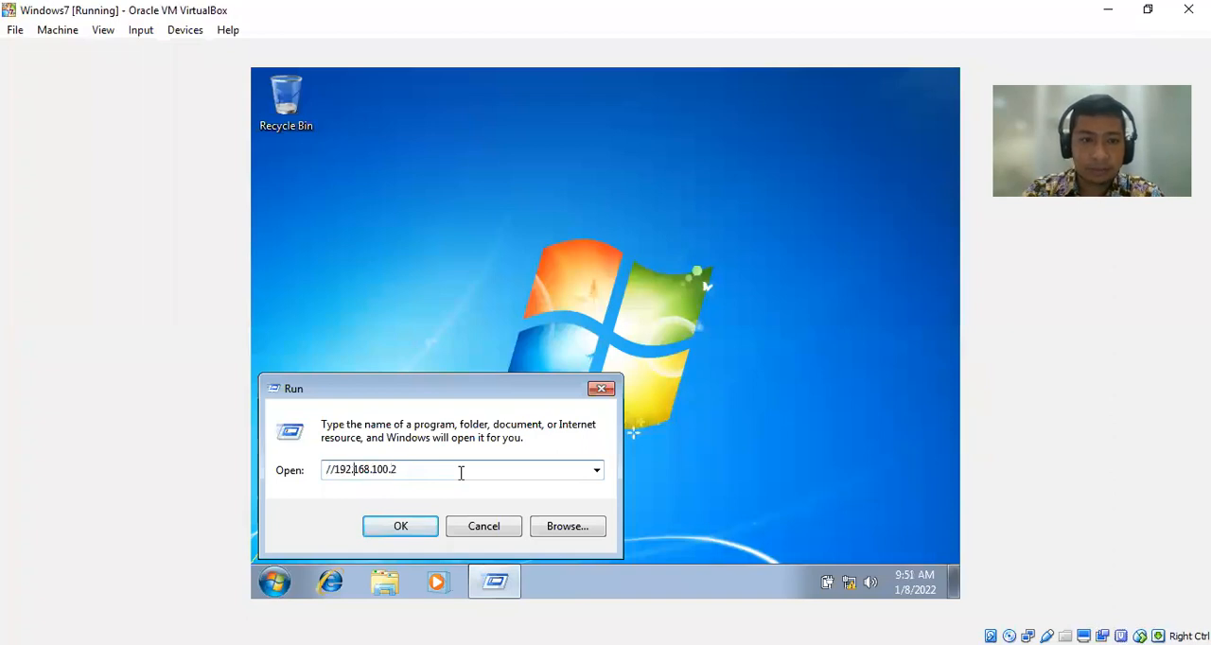
key("BackSpace")
key("BackSpace")
type("\\\\")
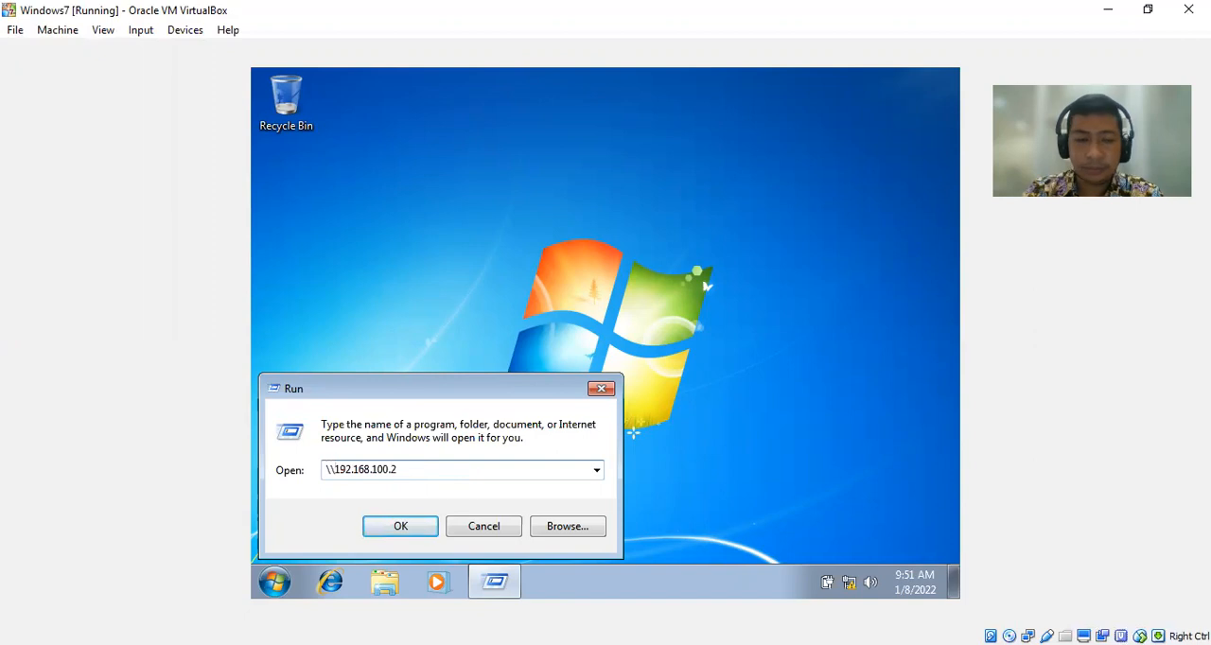
key("Return")
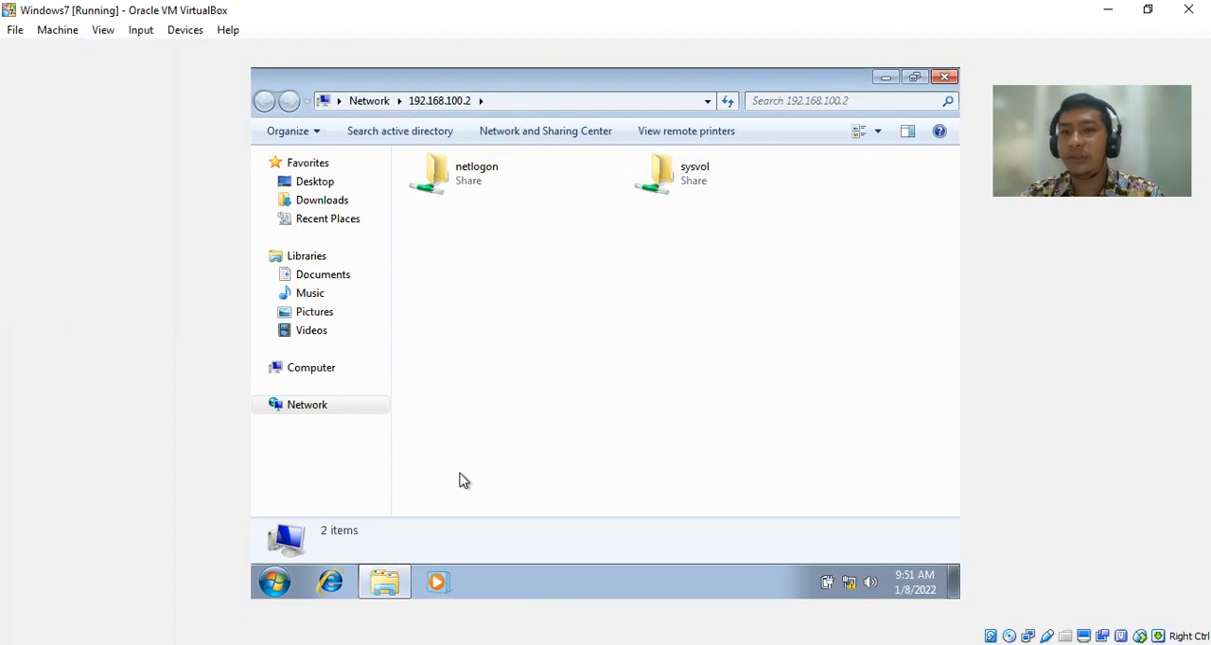
Close the window with the server's shared folders and reopen the Run dialog.
left_click(944, 78)
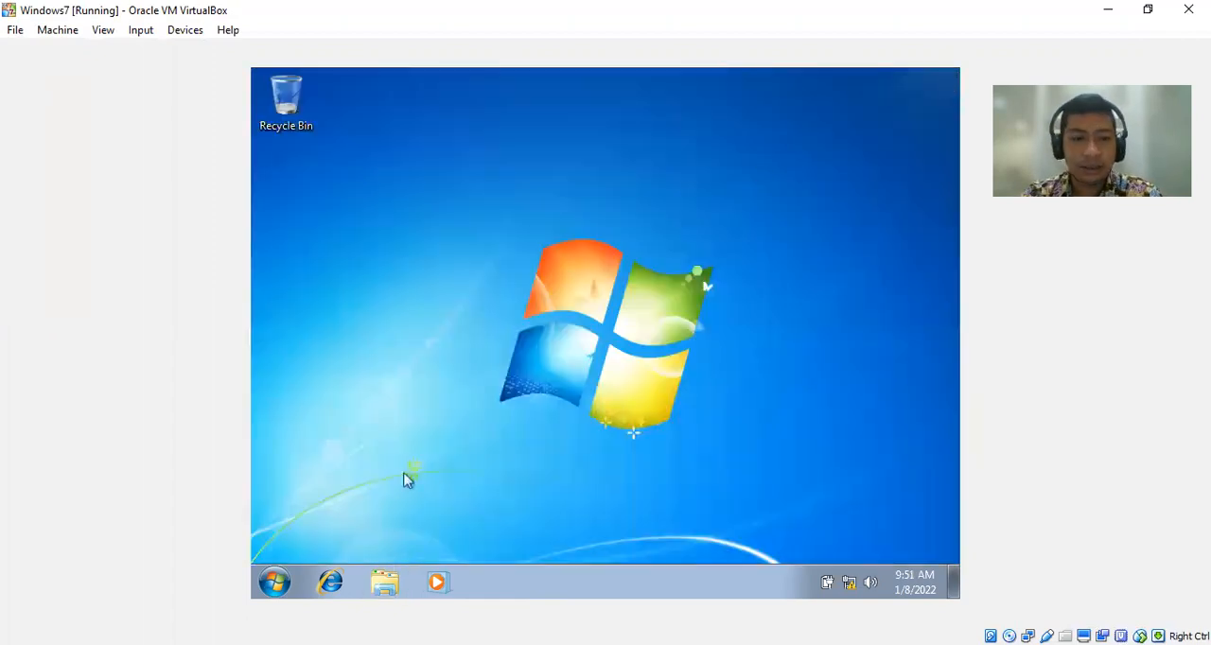
left_click(270, 587)
type("run")
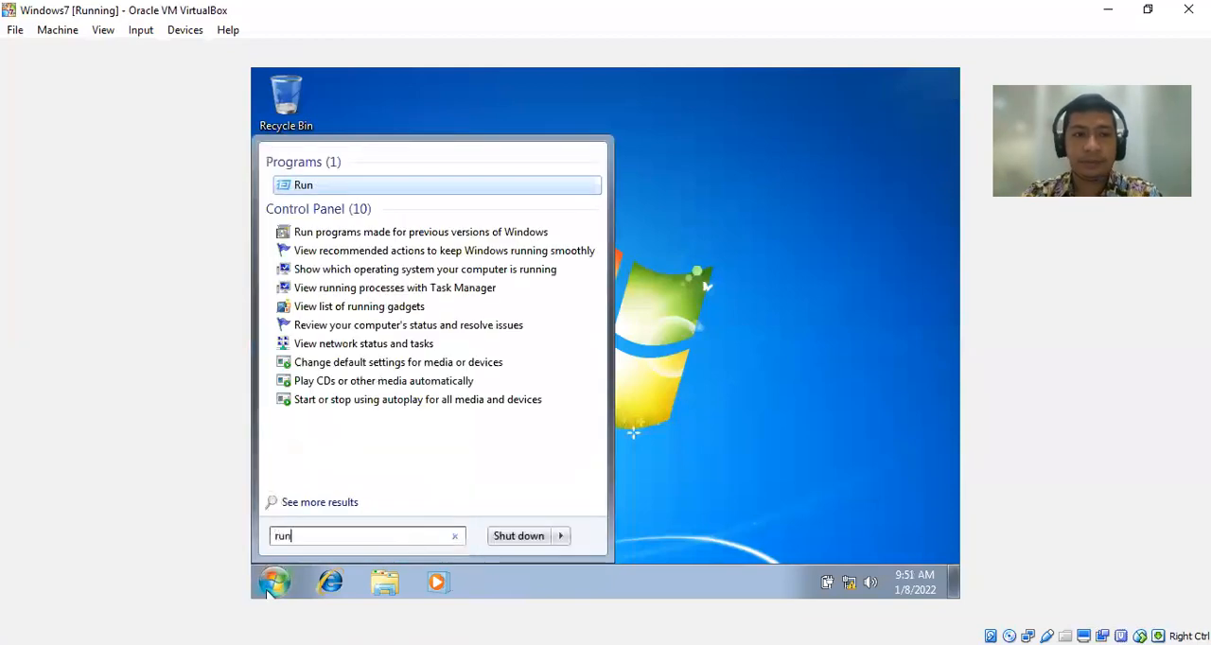
left_click(303, 185)
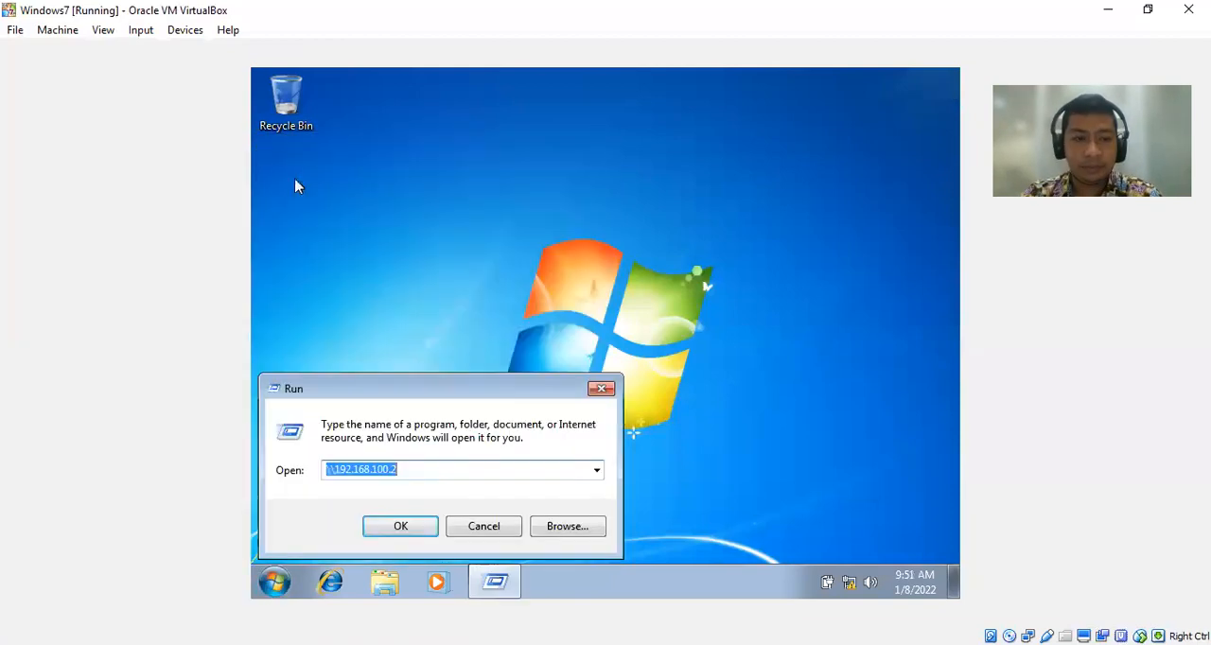
Remove the two leading backslashes before 192.168.100.2 in the Run dialog and enter them again.
left_click_drag(401, 474, 327, 471)
left_click(328, 470)
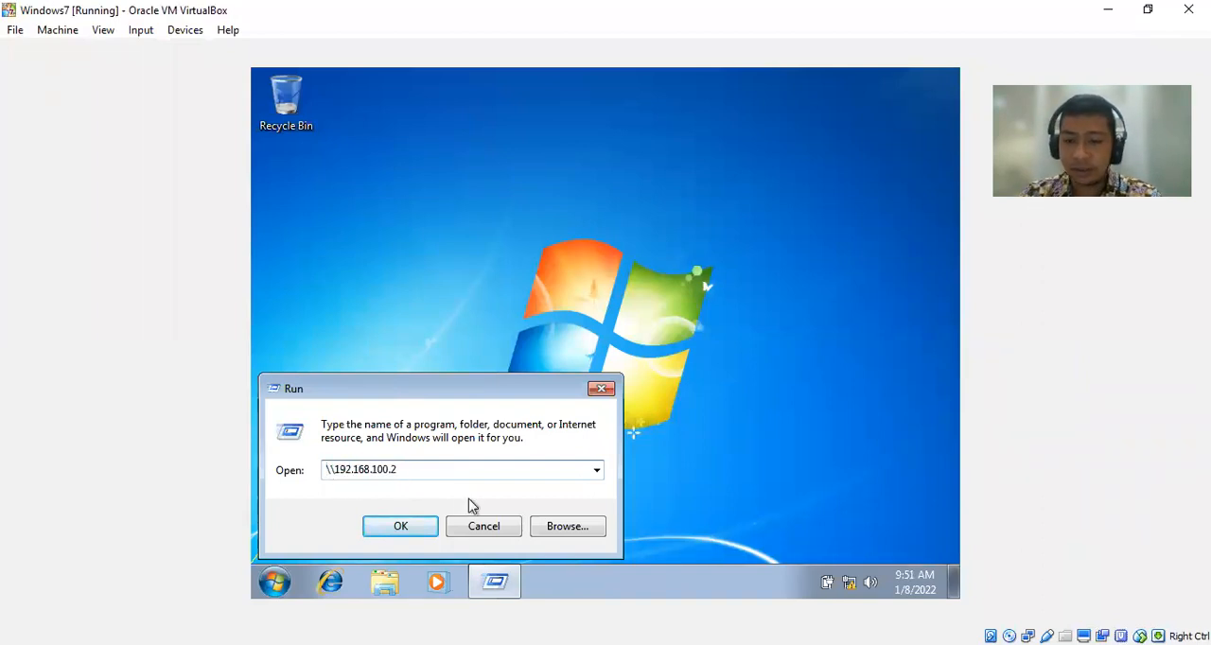
key("BackSpace")
key("BackSpace")
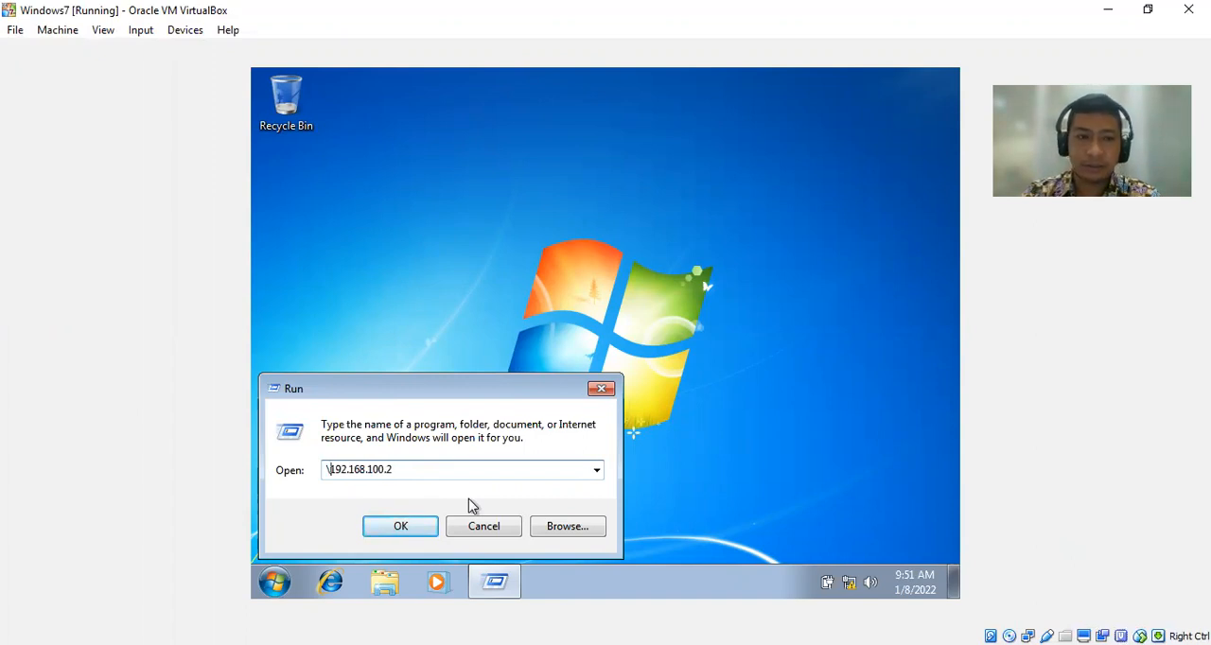
type("\\\\")
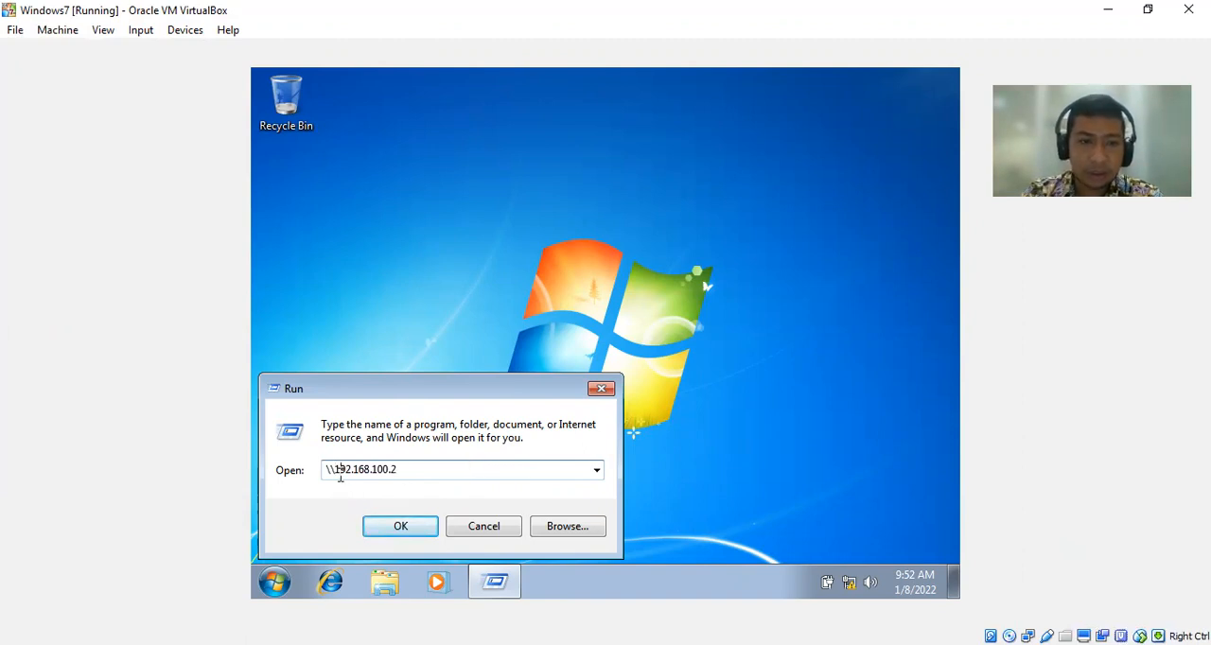
Try to open the server with forward slashes as //192.168.100.2, and dismiss the resulting message.
key("BackSpace")
key("BackSpace")
type("//")
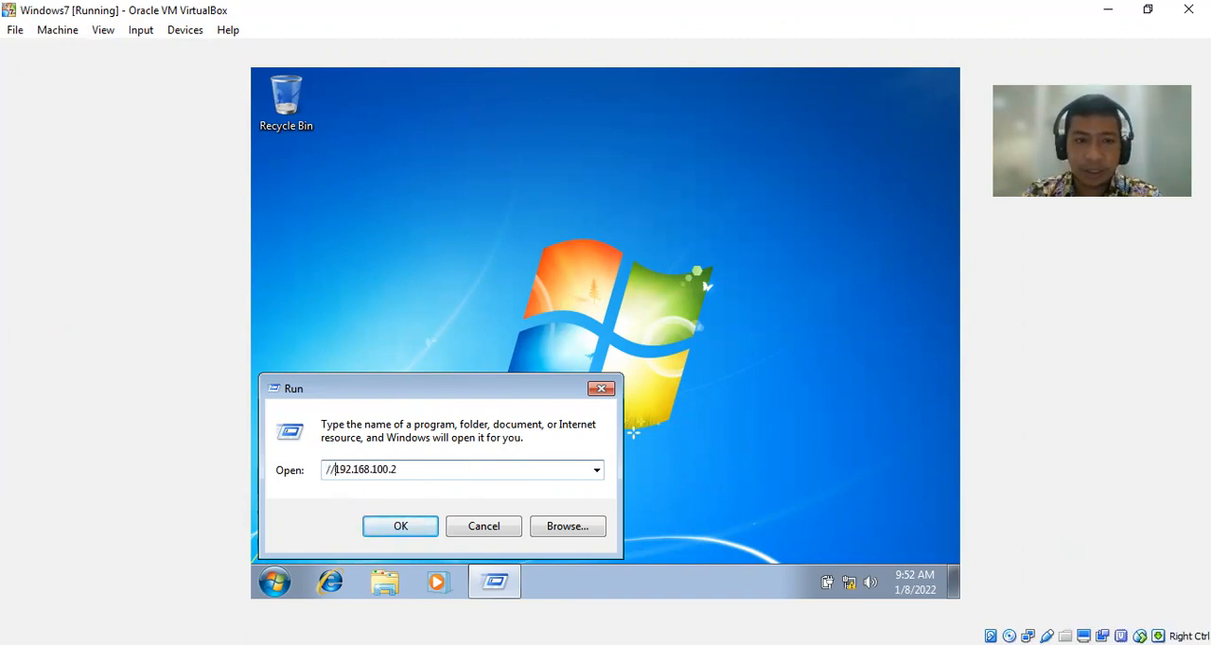
left_click(397, 526)
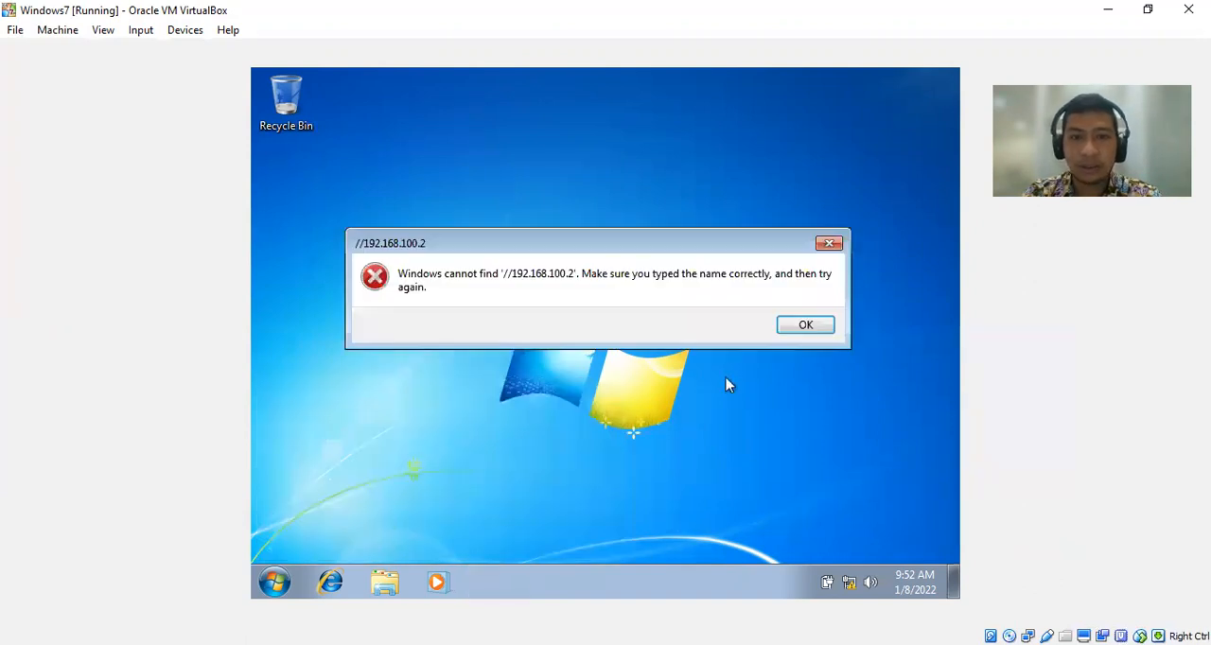
left_click(803, 325)
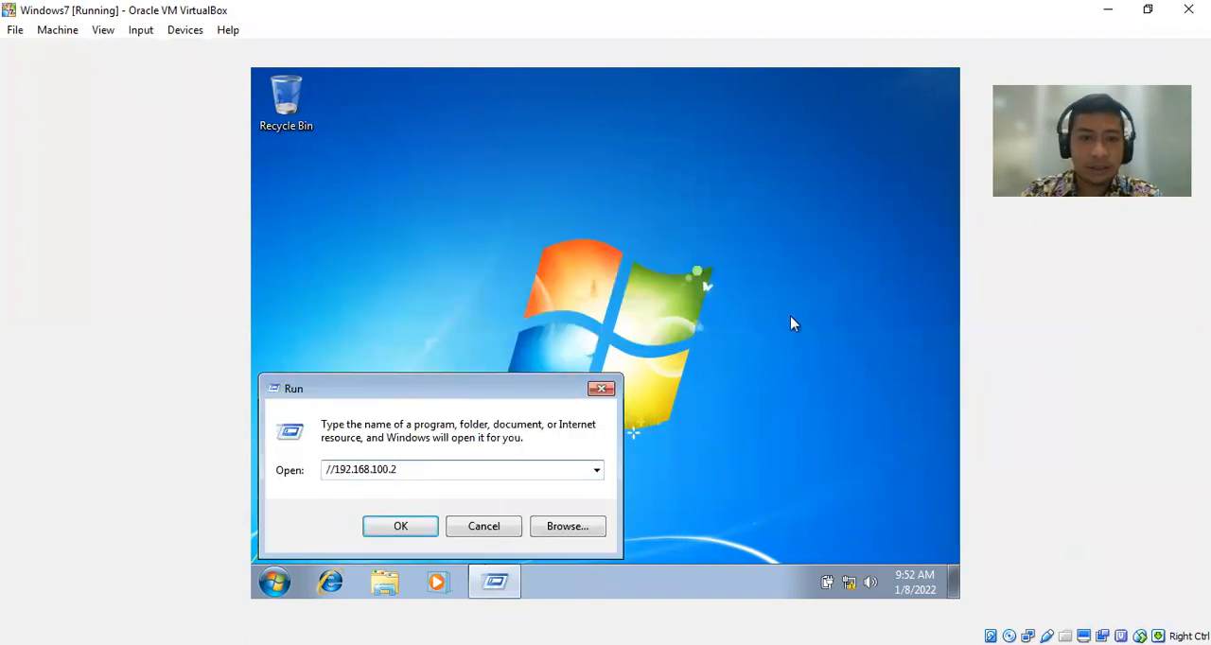
Change the address back to \\192.168.100.2 and open the server's shared folders.
key("Left")
key("Left")
key("Left")
key("Left")
key("Left")
key("Left")
key("Left")
key("Left")
key("Left")
key("Left")
key("BackSpace")
key("BackSpace")
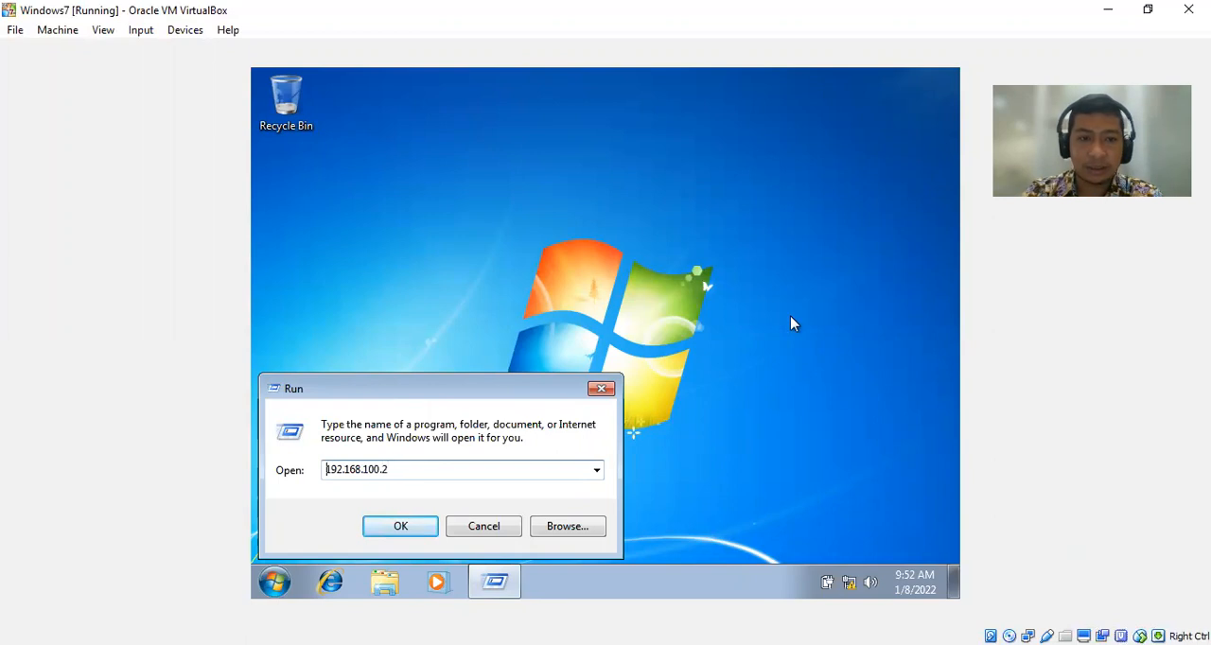
type("\\\\")
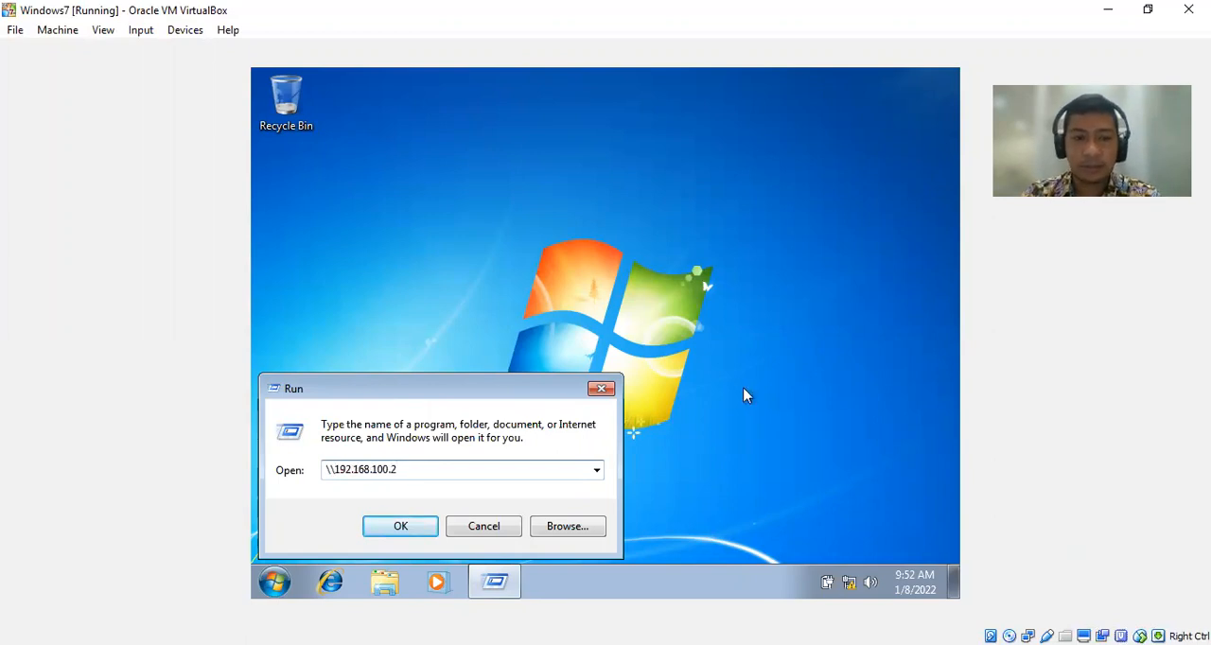
left_click(426, 525)
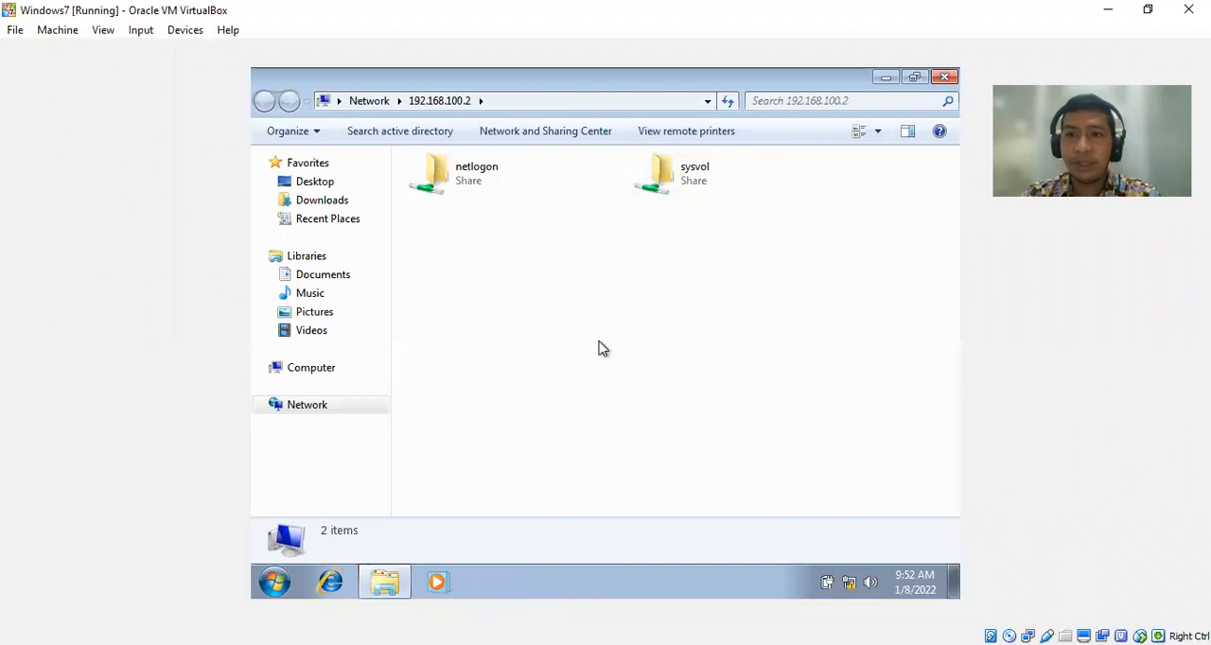
Switch to the Windowsserver2016 virtual machine and open Local Disk (C:) in File Explorer.
mouse_move(393, 591)
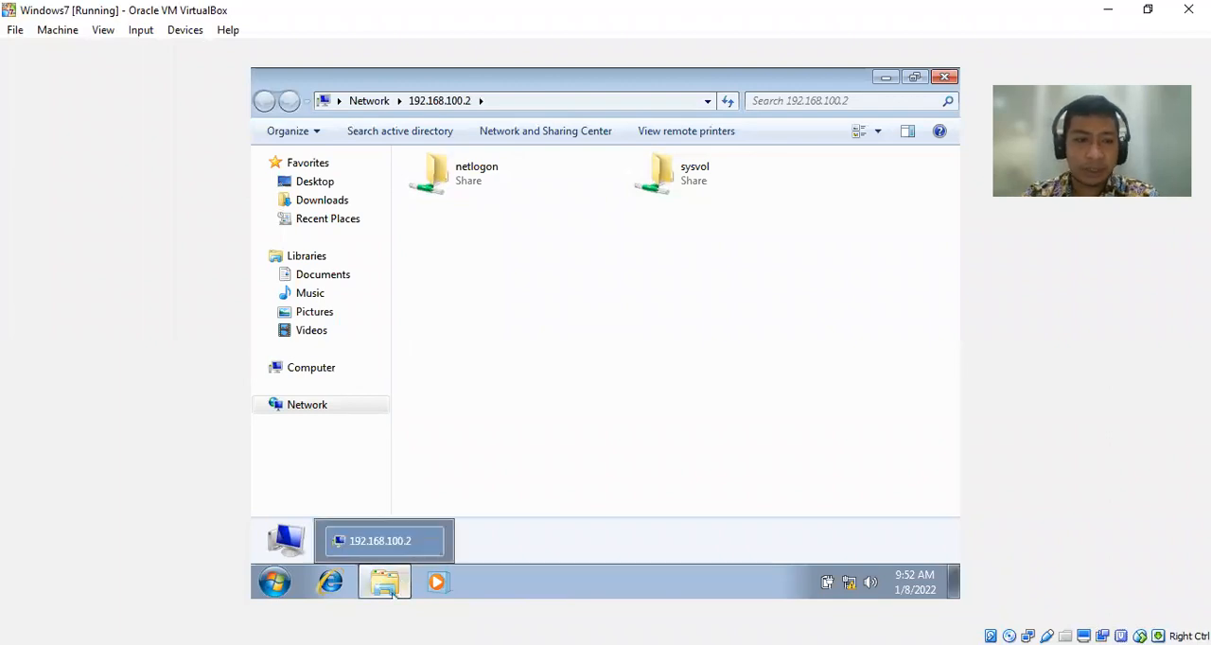
key("alt+Tab")
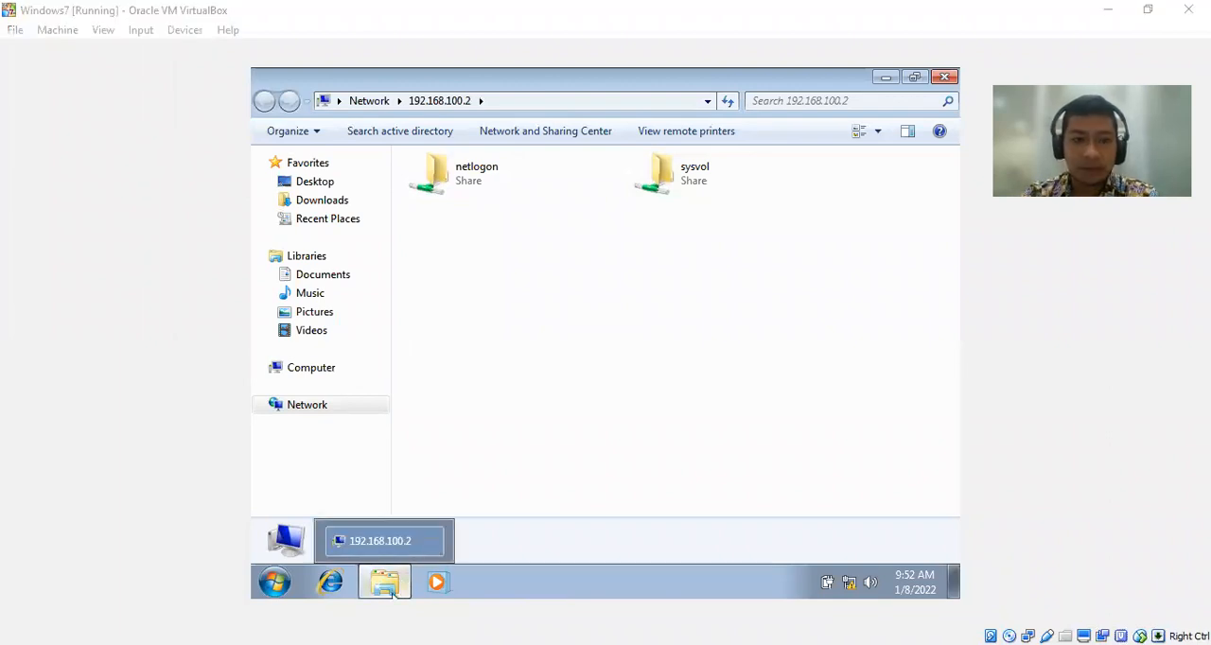
key("alt+Tab")
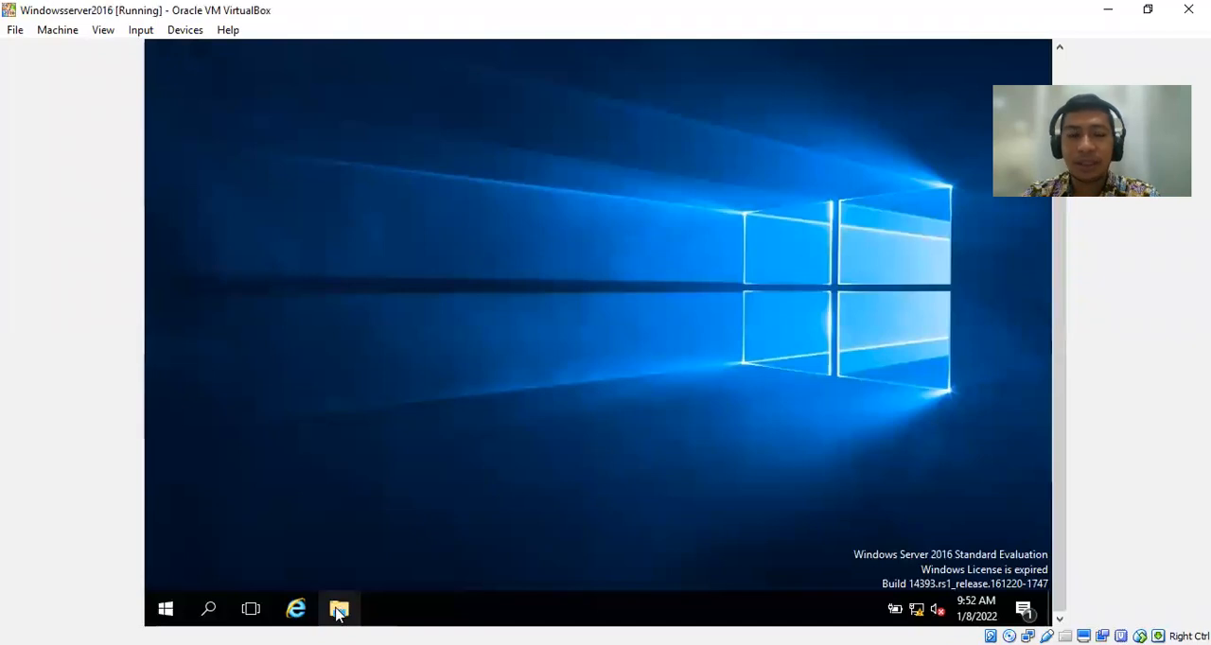
left_click(339, 610)
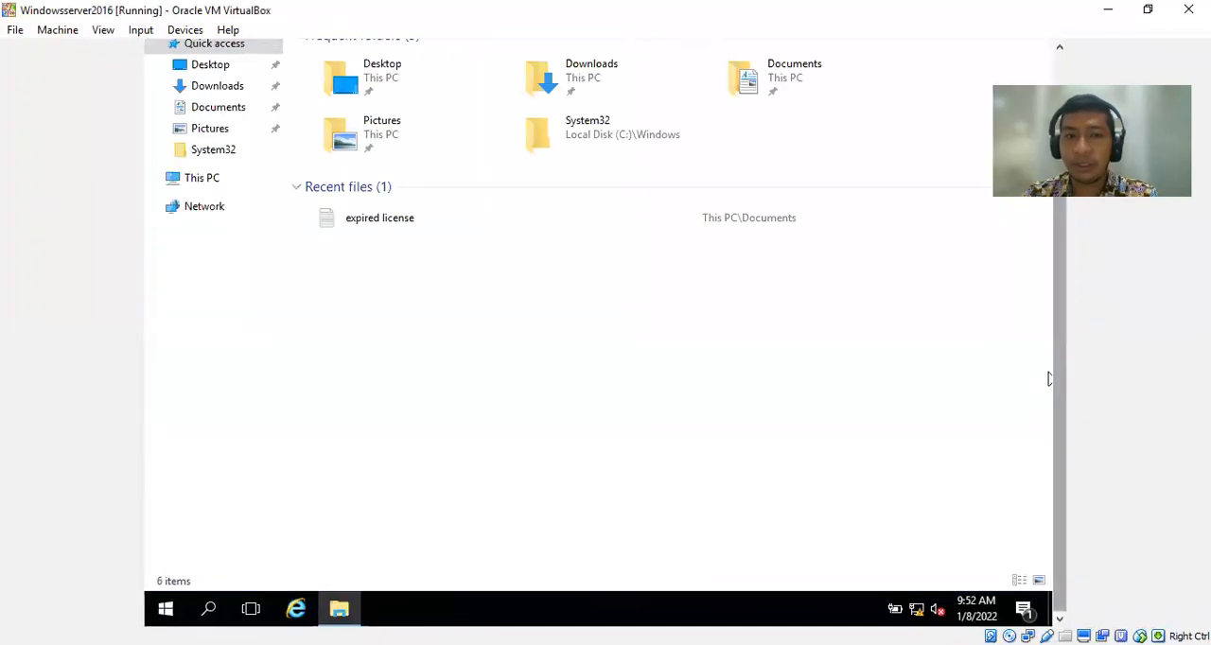
left_click(216, 182)
double_click(419, 192)
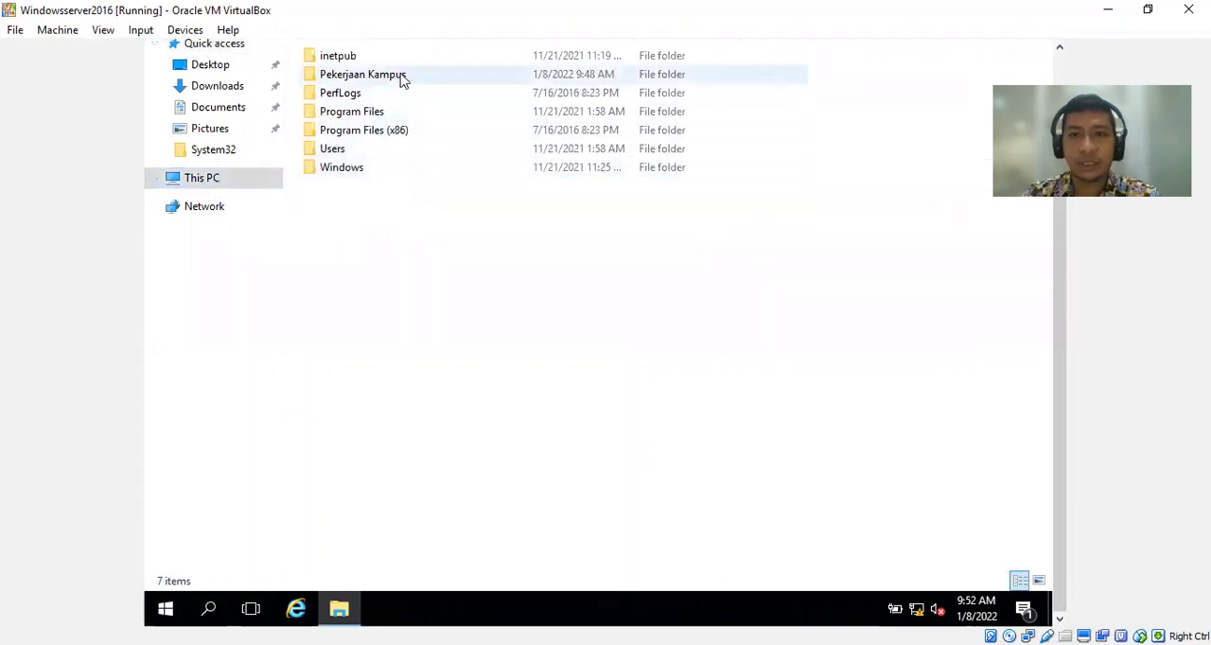
Open the sharing properties of the Pekerjaan Kampus folder and start choosing the people to share it with.
left_click_drag(1059, 320, 1055, 234)
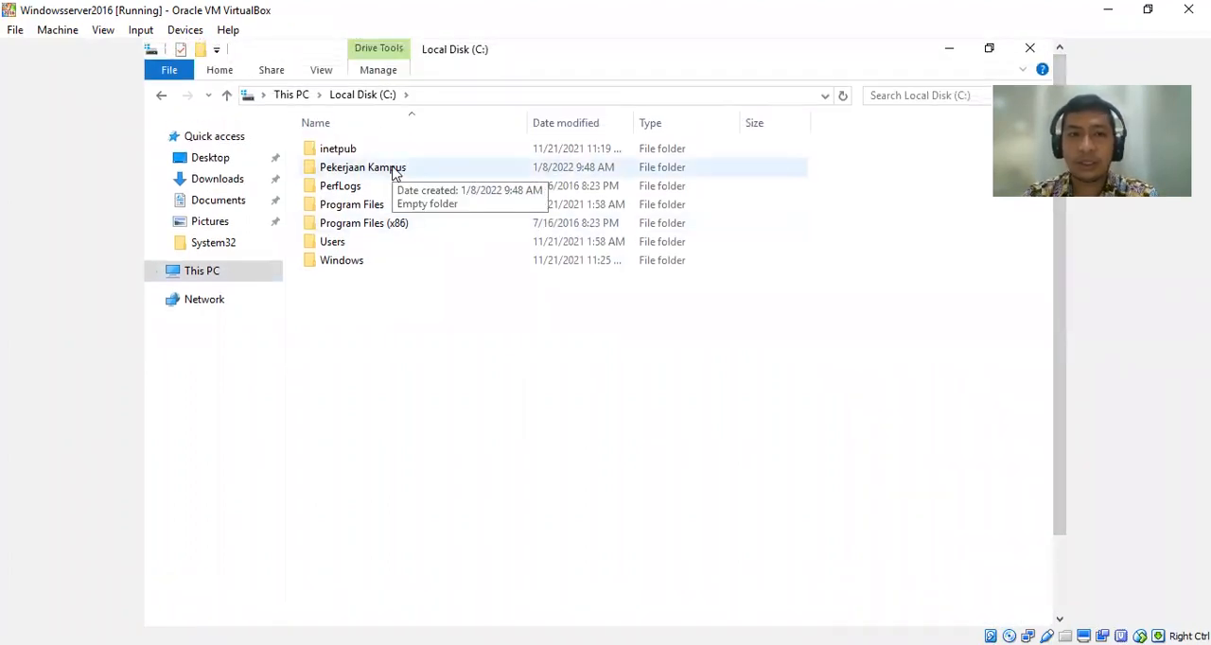
left_click(394, 171)
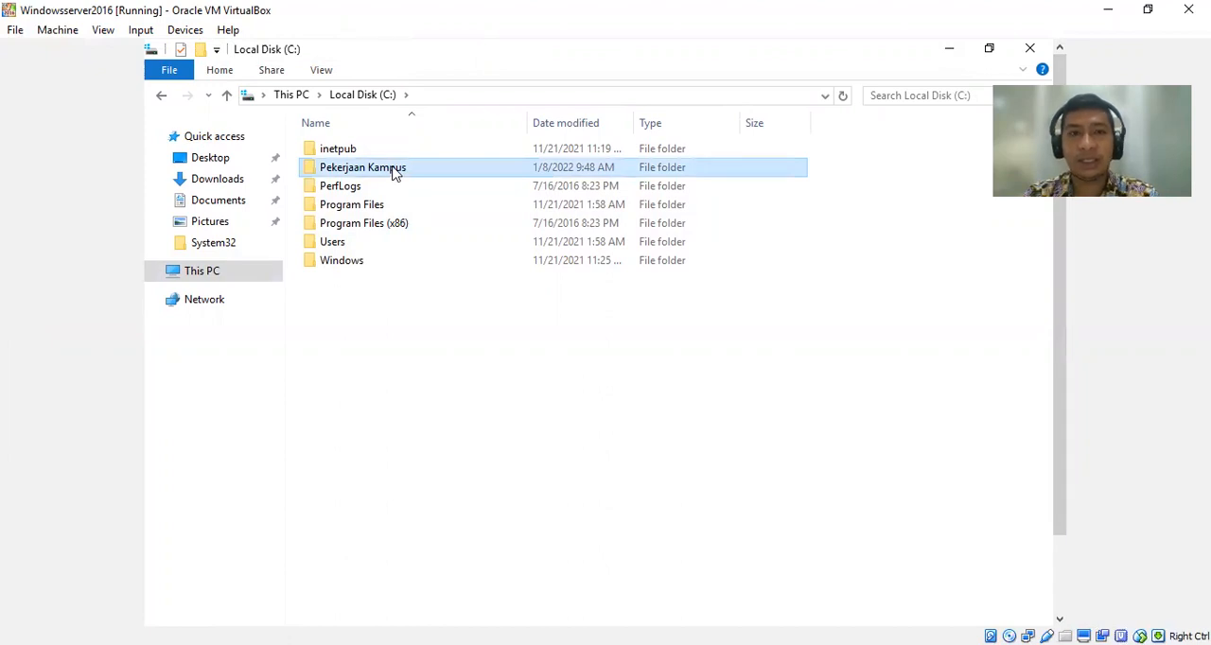
right_click(394, 171)
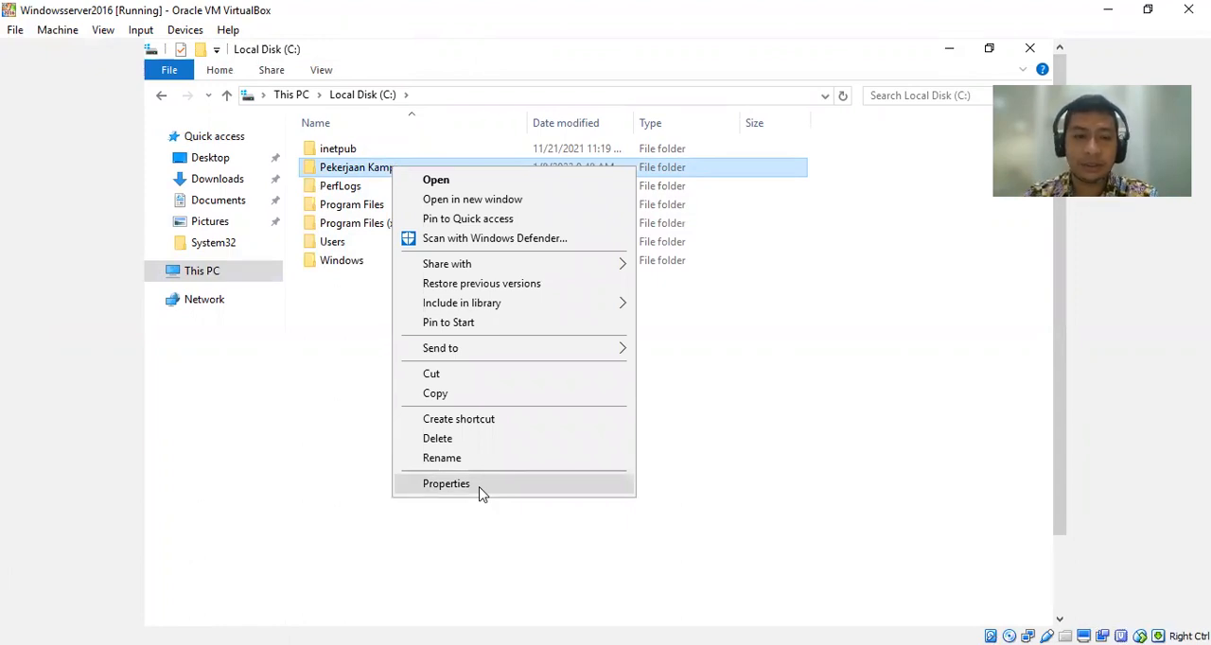
left_click(445, 484)
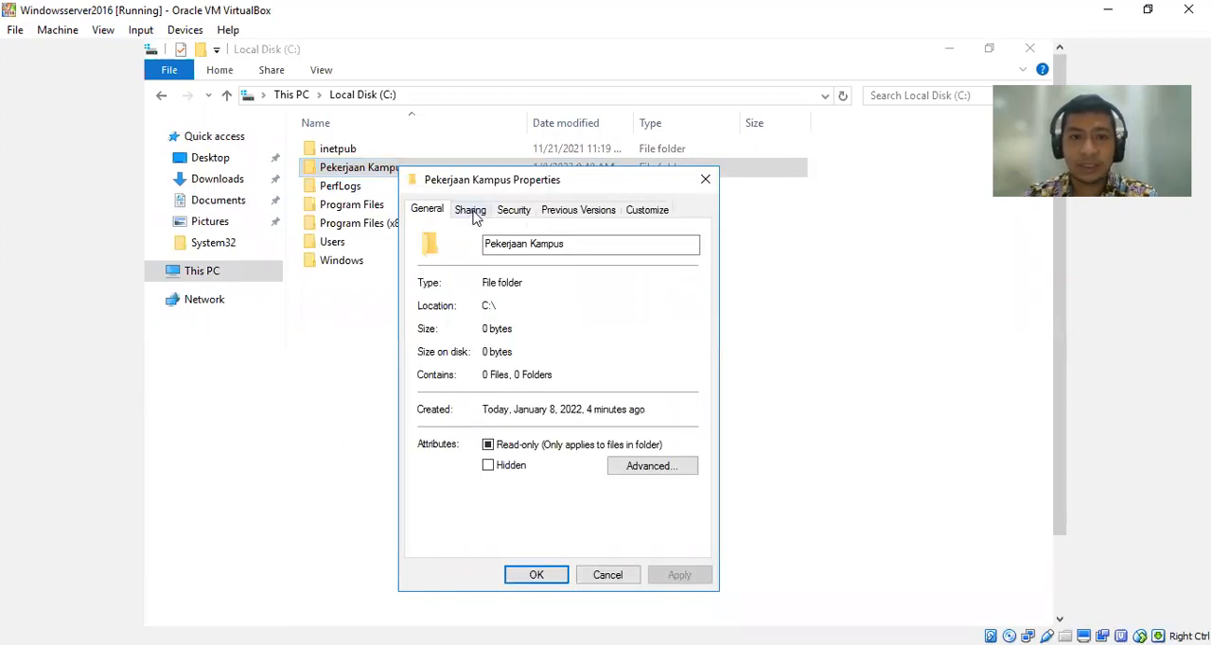
left_click(472, 211)
left_click(457, 331)
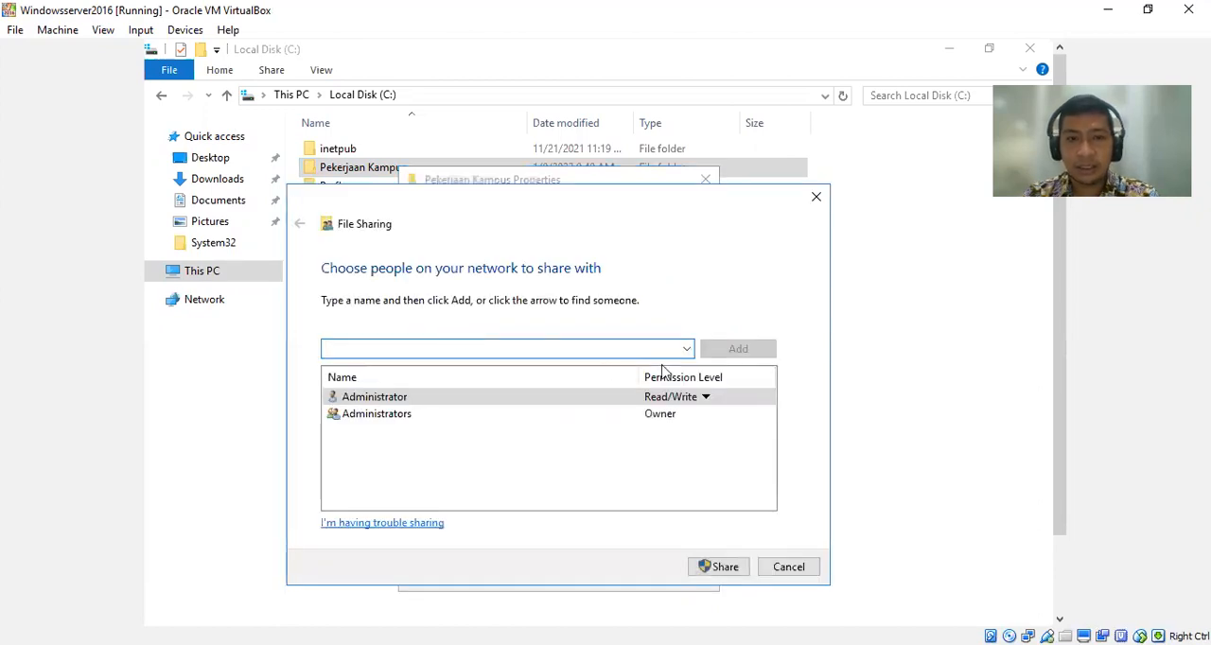
Share Pekerjaan Kampus with Everyone at the Read/Write permission level and close the folder's properties.
left_click(687, 350)
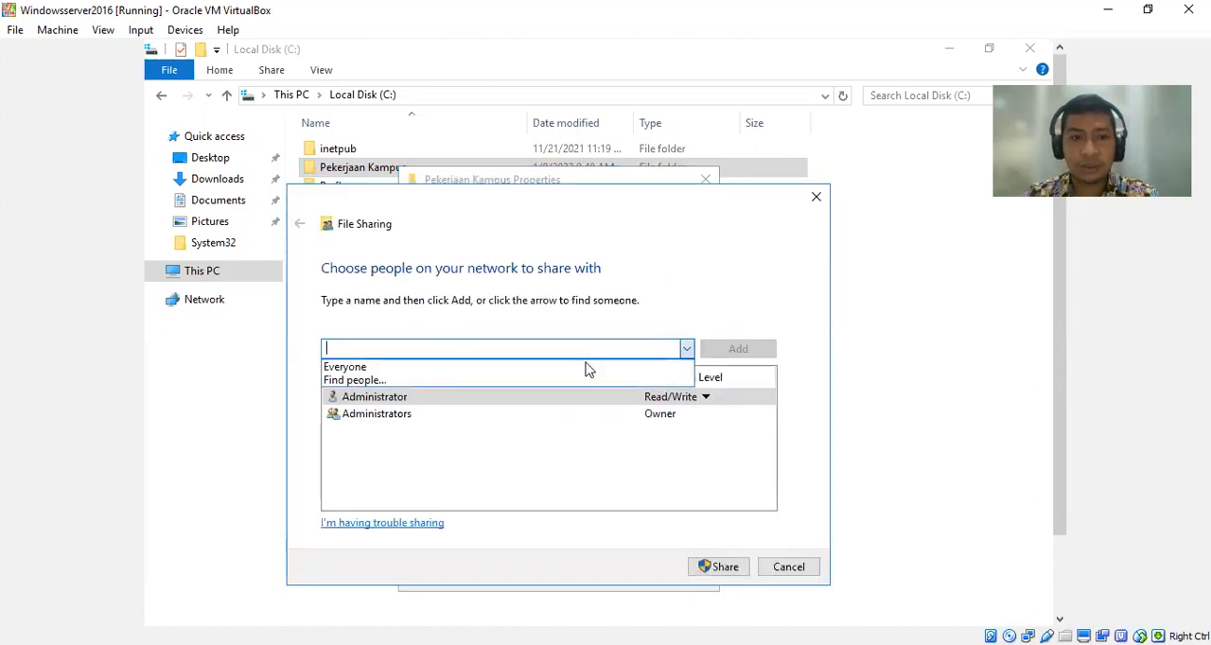
left_click(421, 373)
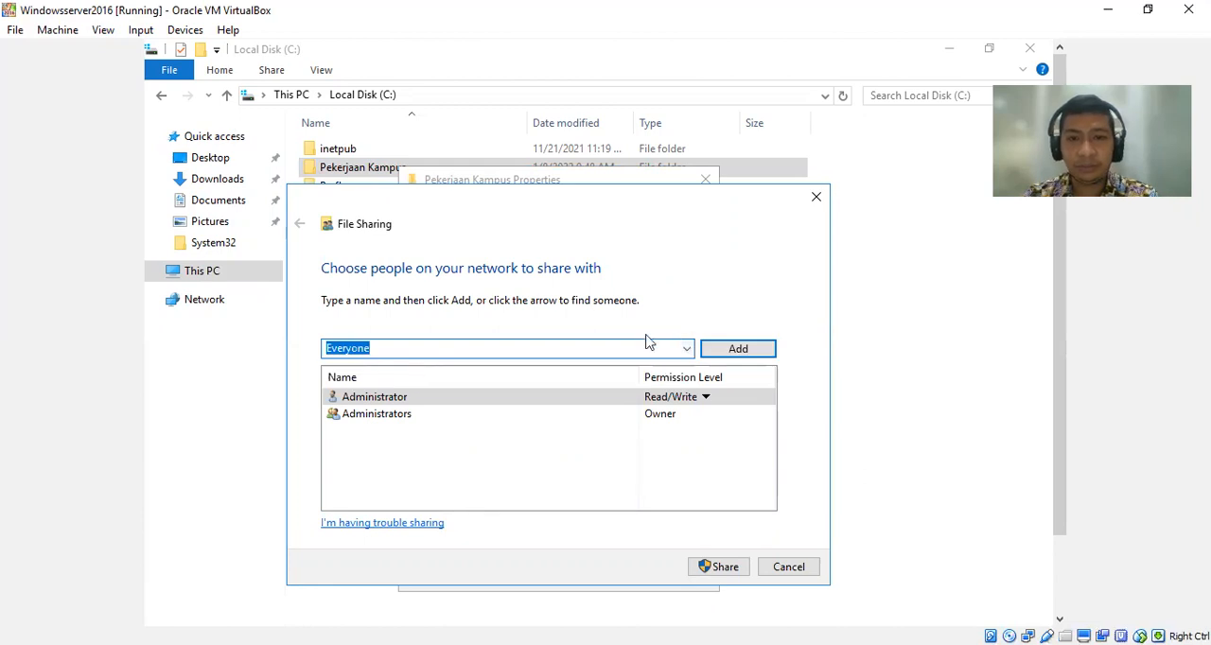
left_click(725, 350)
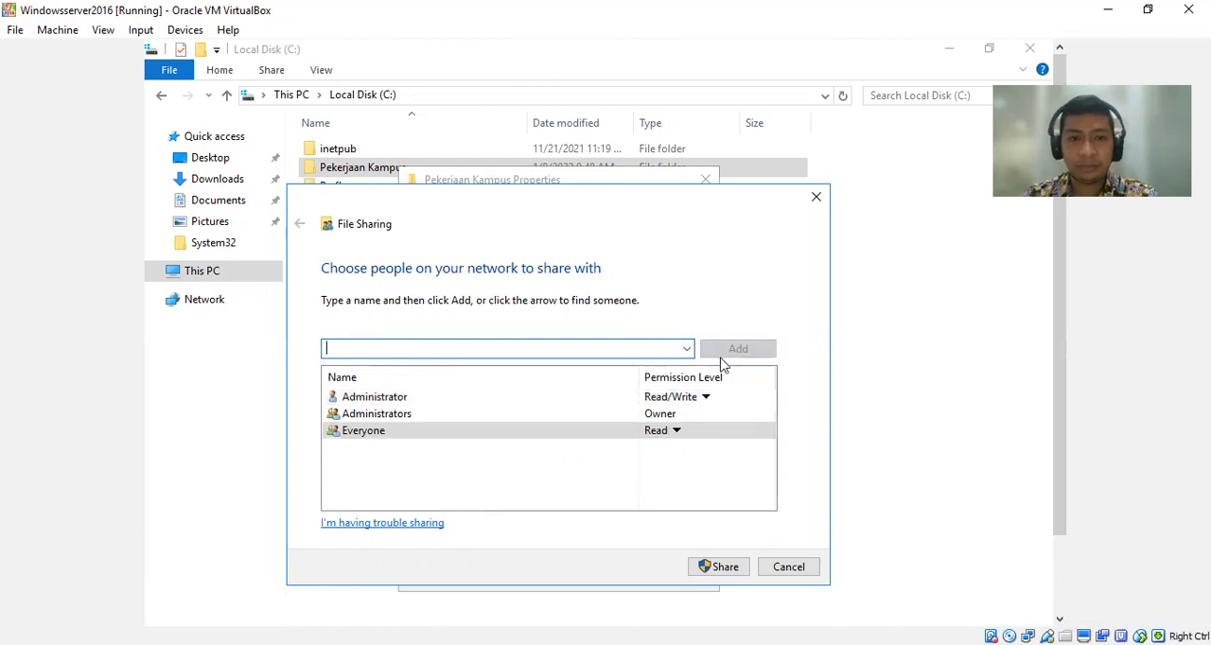
left_click(677, 431)
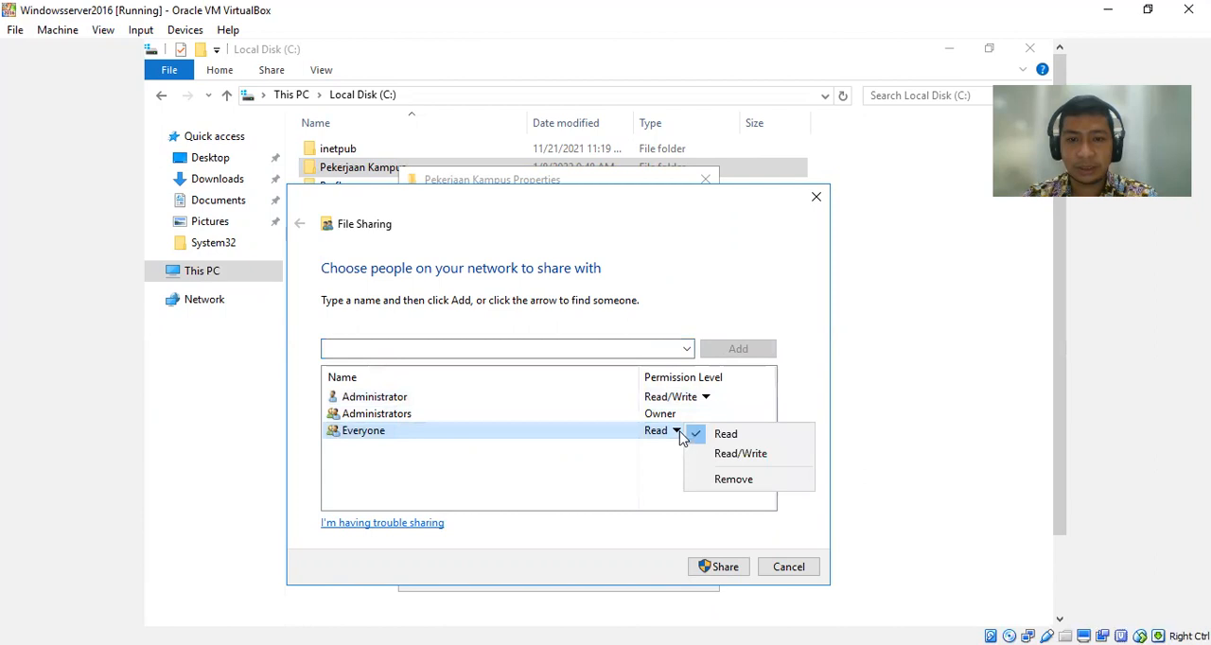
left_click(704, 456)
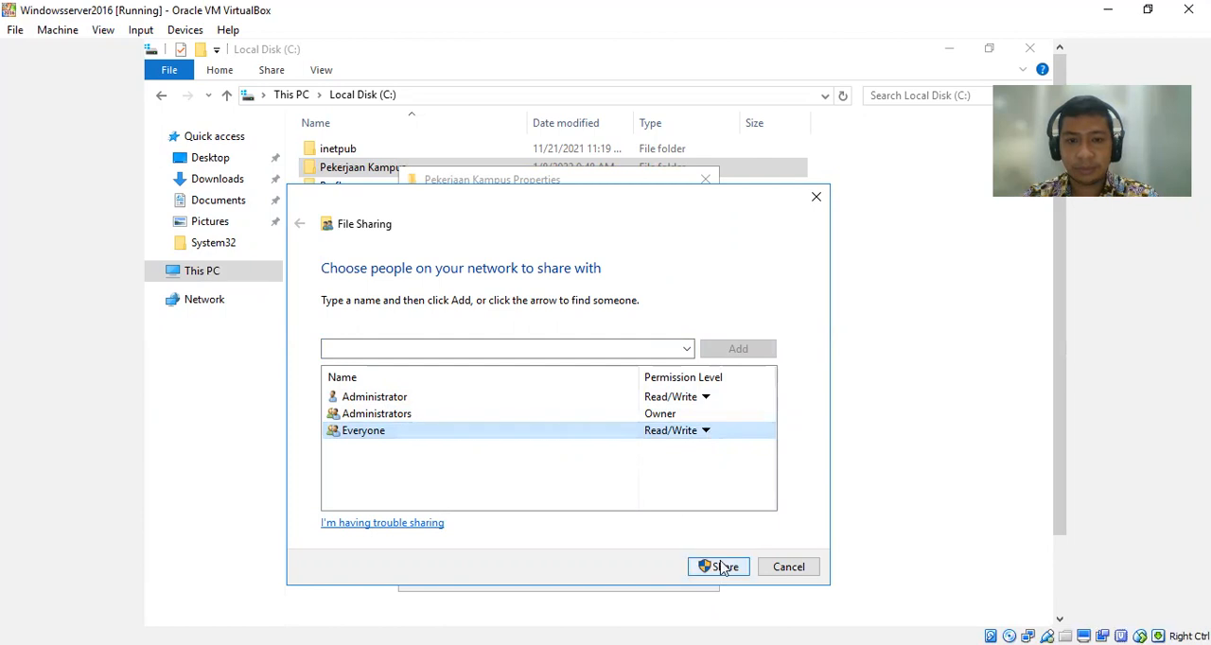
left_click(726, 567)
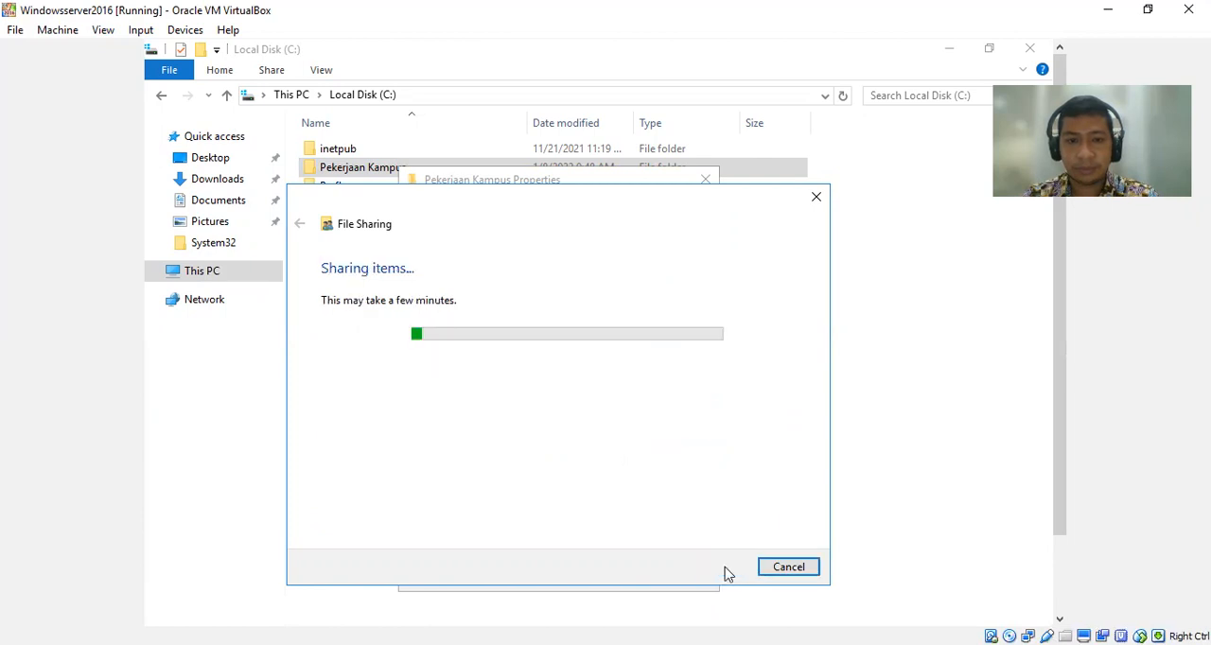
left_click(781, 568)
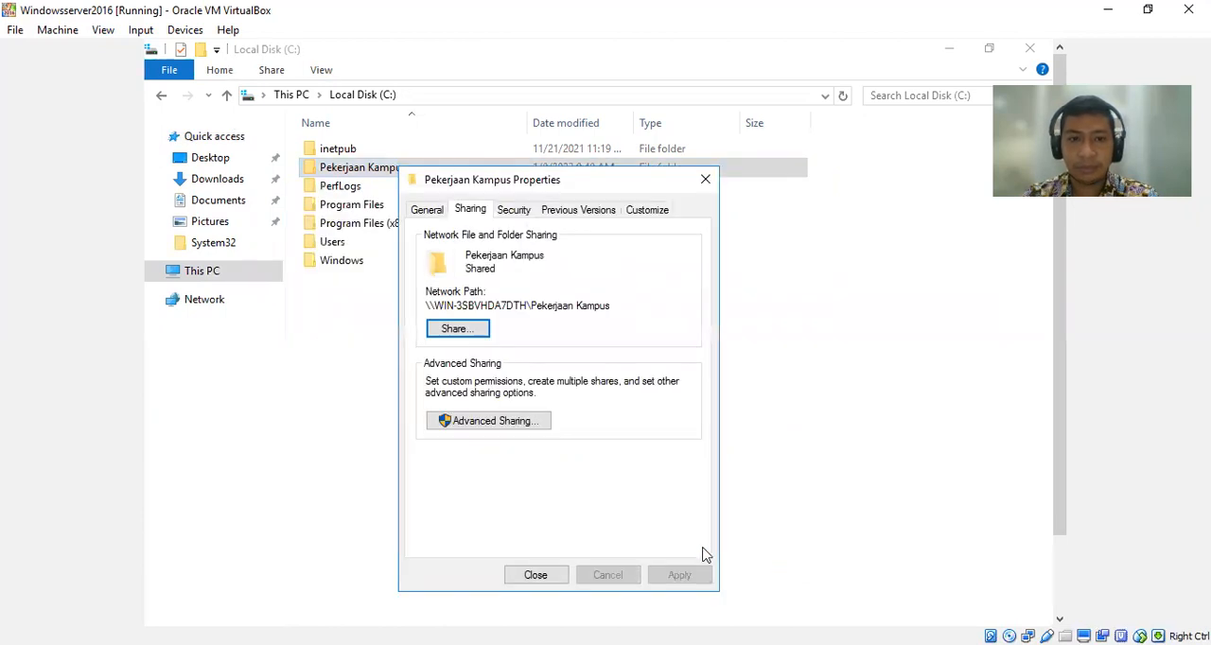
left_click(535, 575)
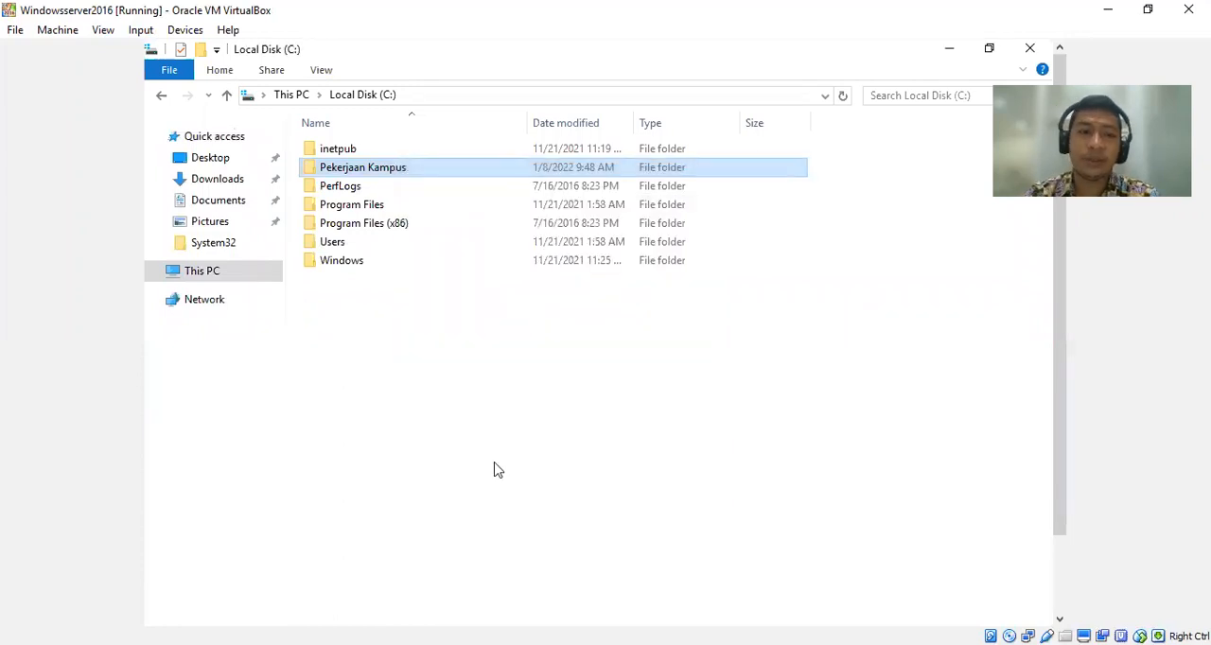
Switch back to the Windows7 virtual machine, refresh the server's shares and open the Pekerjaan Kampus share.
left_click(382, 643)
left_click(381, 622)
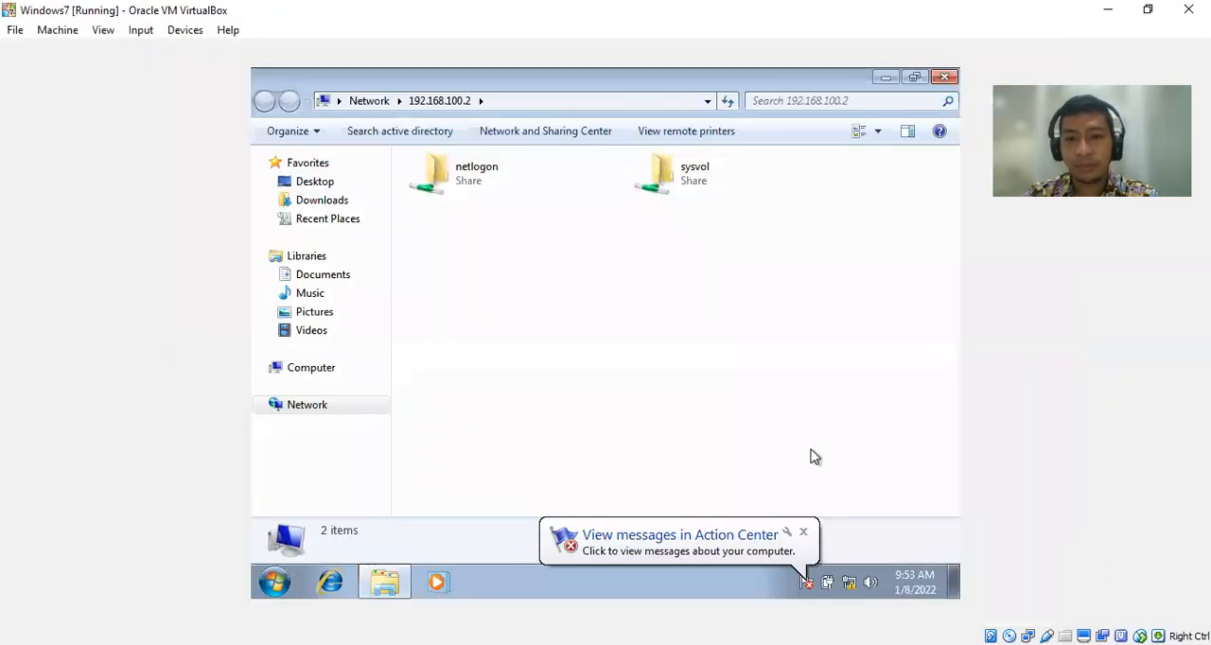
left_click(805, 533)
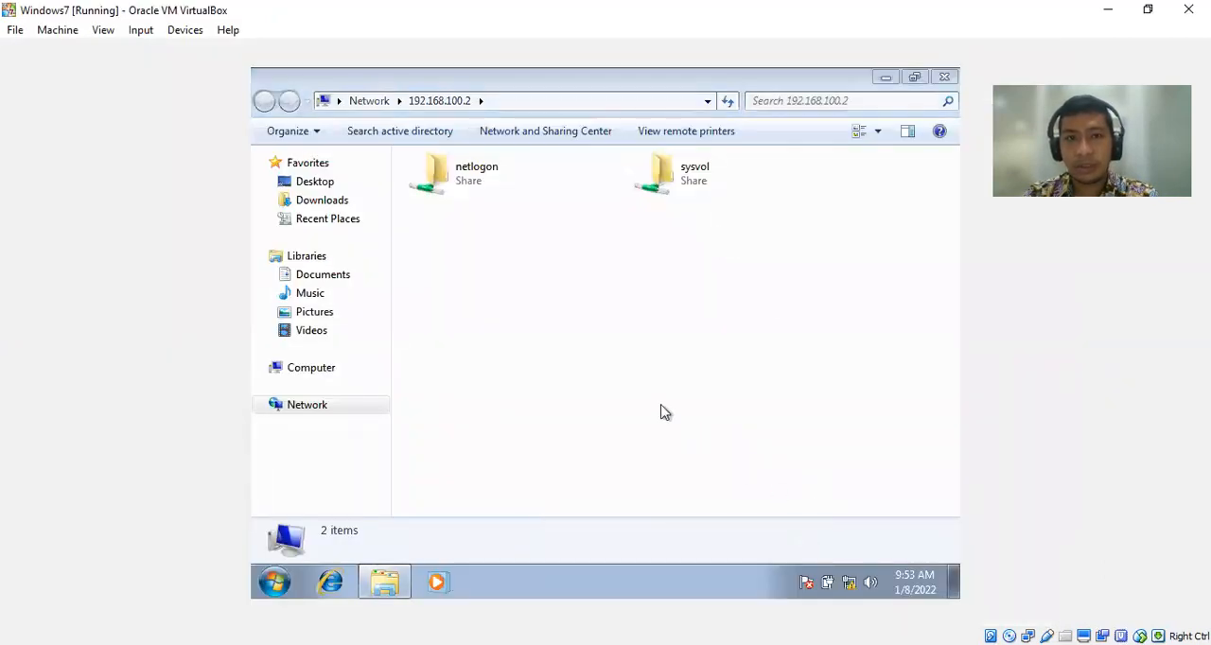
right_click(662, 408)
left_click(707, 475)
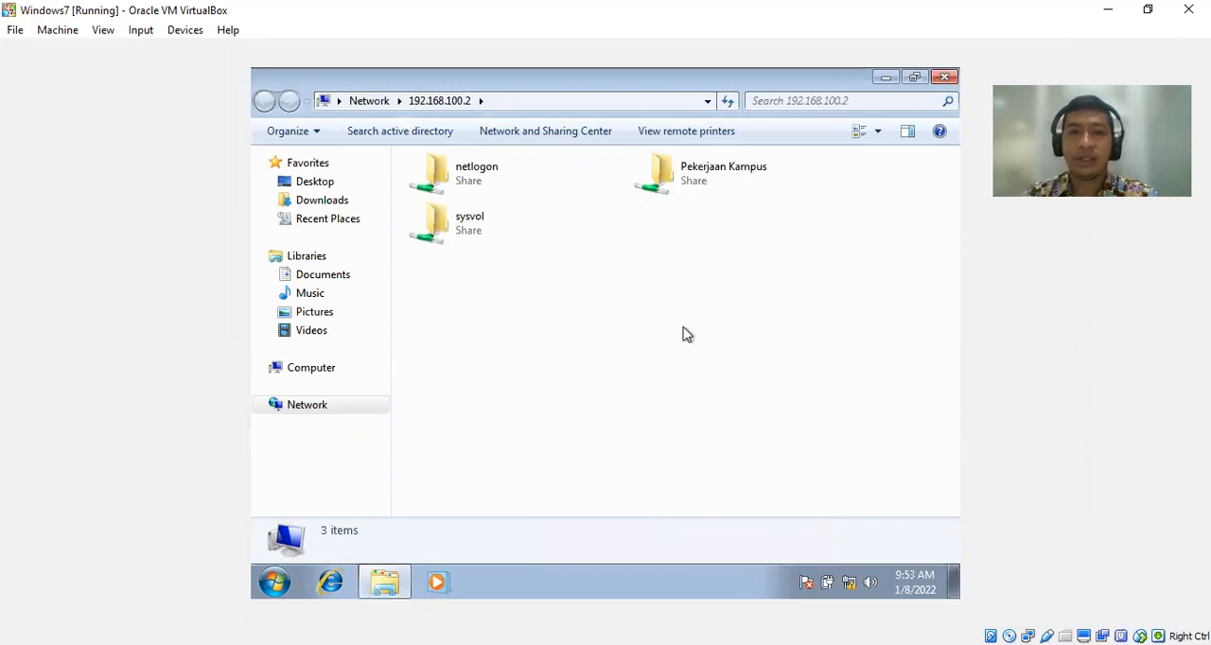
double_click(705, 186)
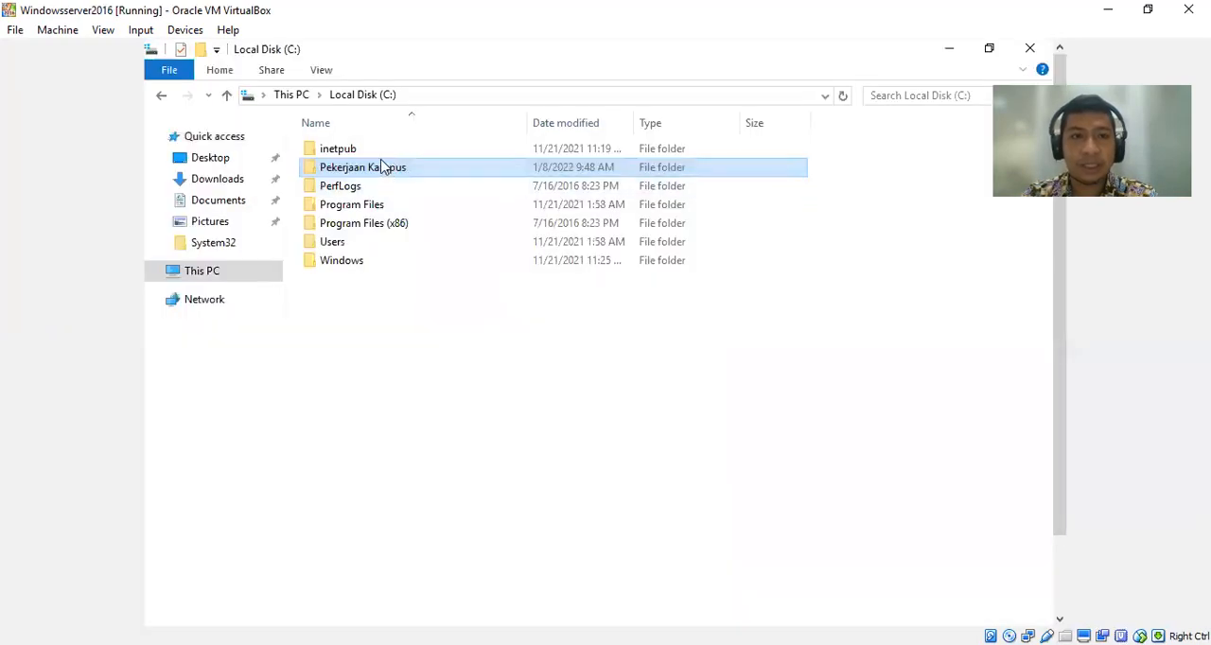
Switch to the Windowsserver2016 virtual machine and review who the Pekerjaan Kampus folder is shared with, closing its properties without changes.
right_click(385, 168)
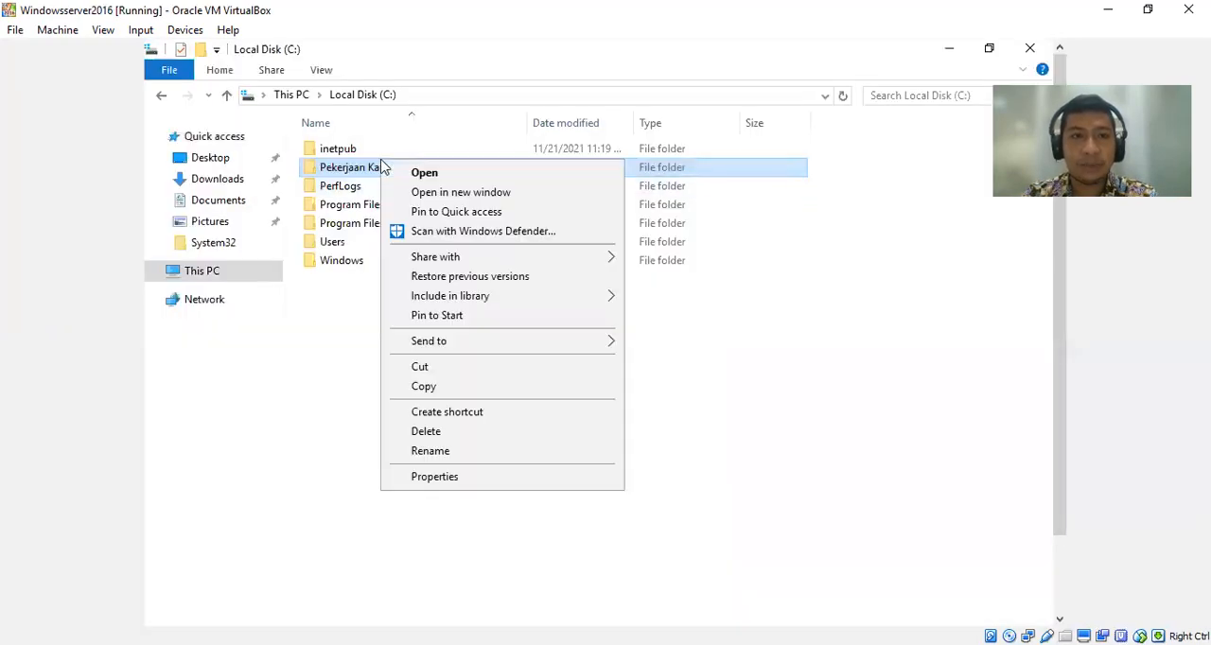
left_click(459, 480)
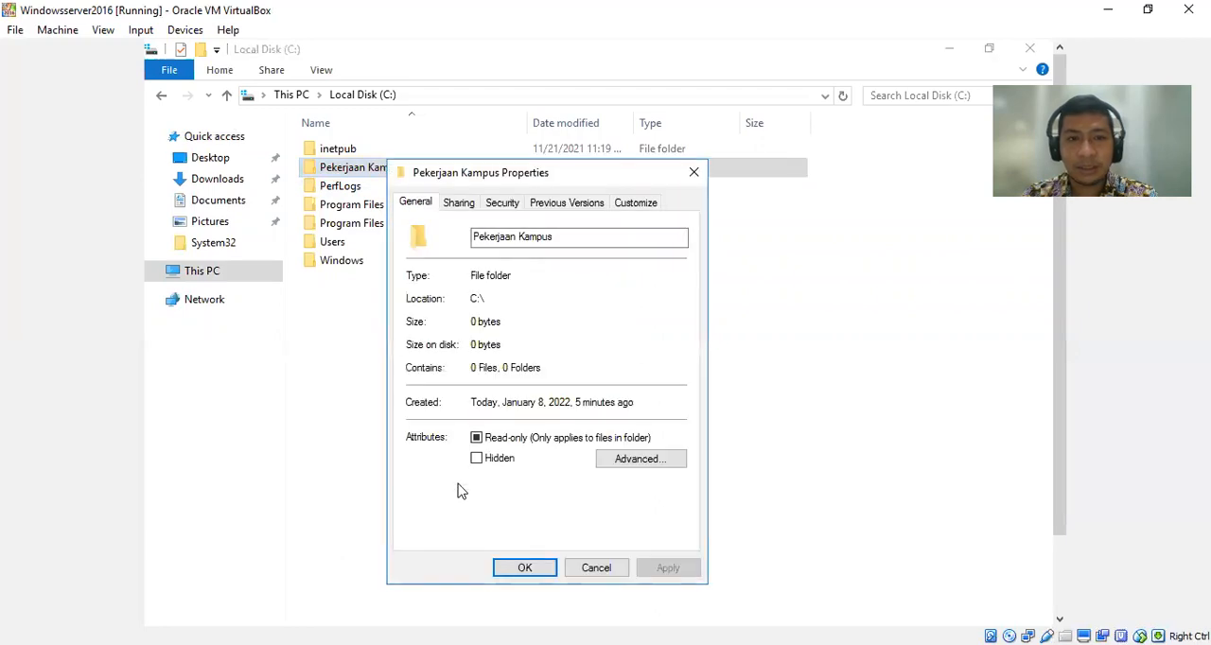
left_click(458, 203)
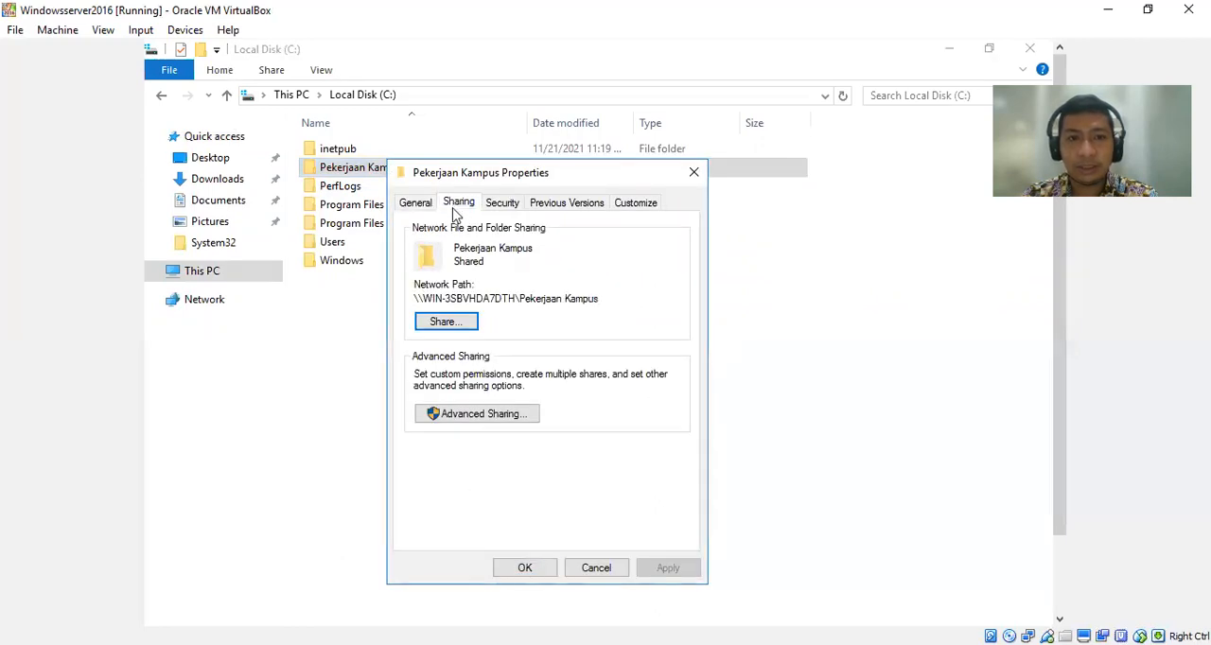
left_click(445, 321)
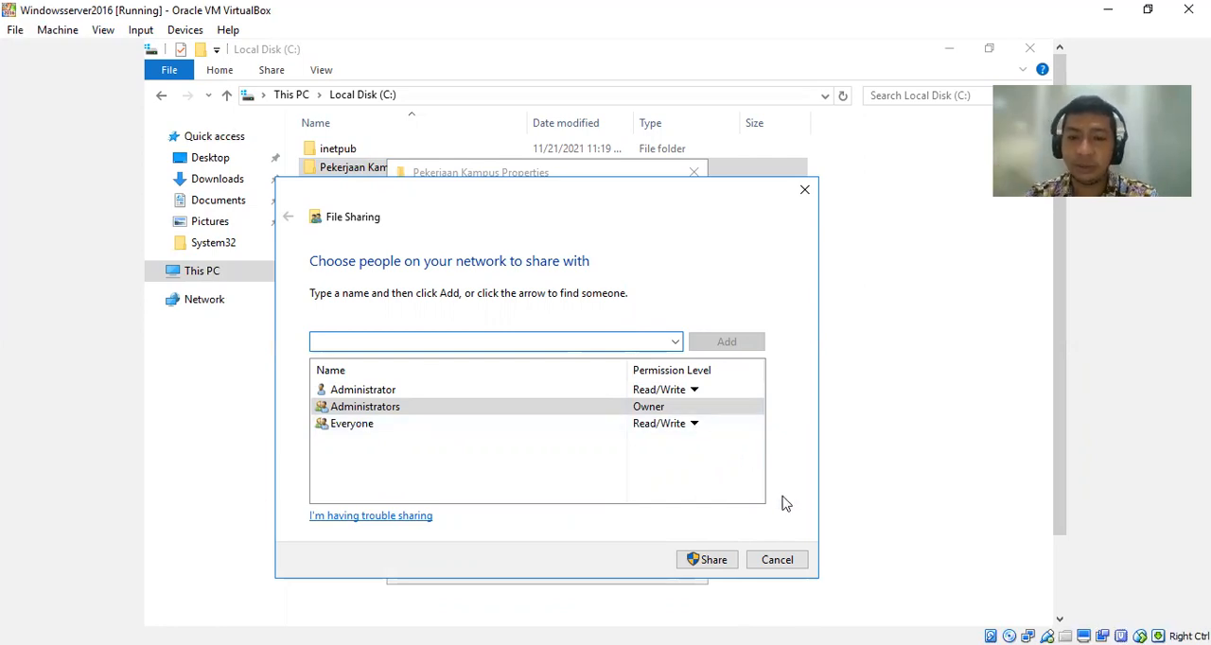
left_click(777, 560)
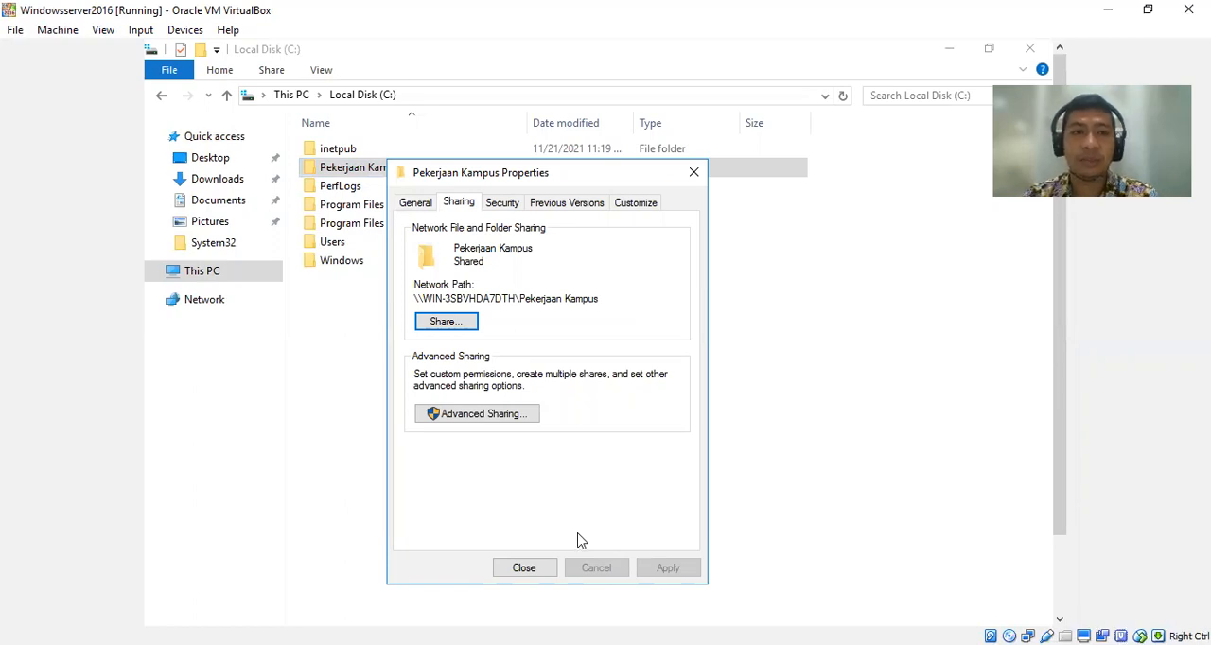
left_click(523, 568)
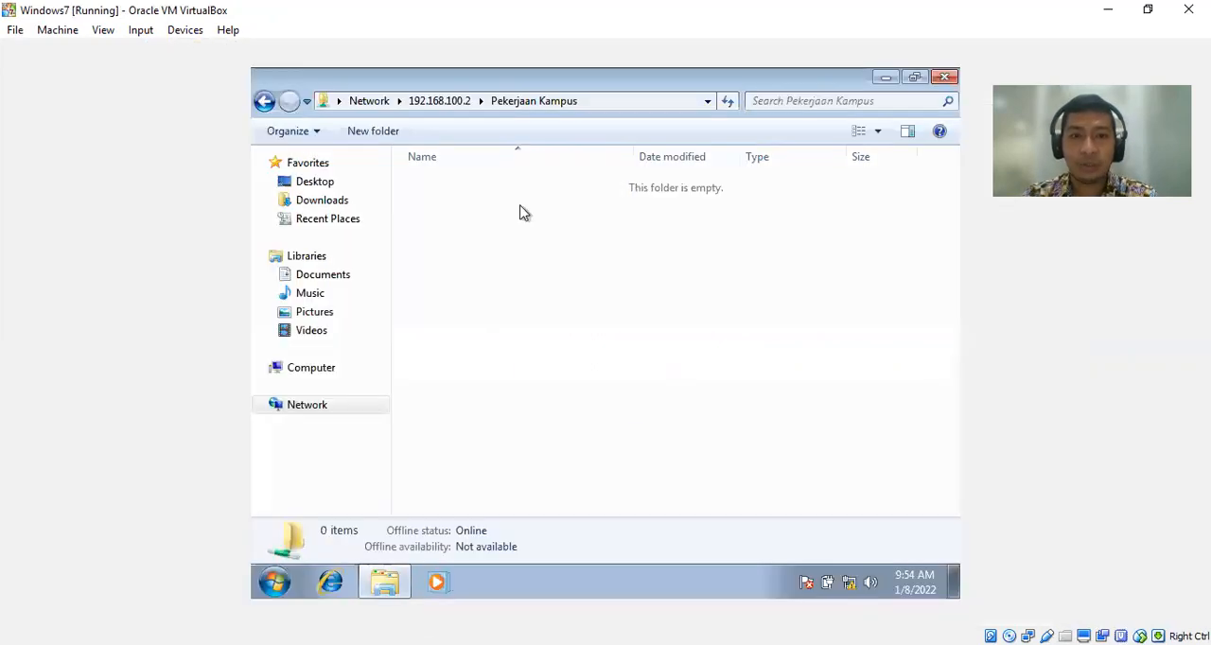
Switch to the Windows7 virtual machine and create a text document named "file dari dosen" in the Pekerjaan Kampus share.
right_click(519, 211)
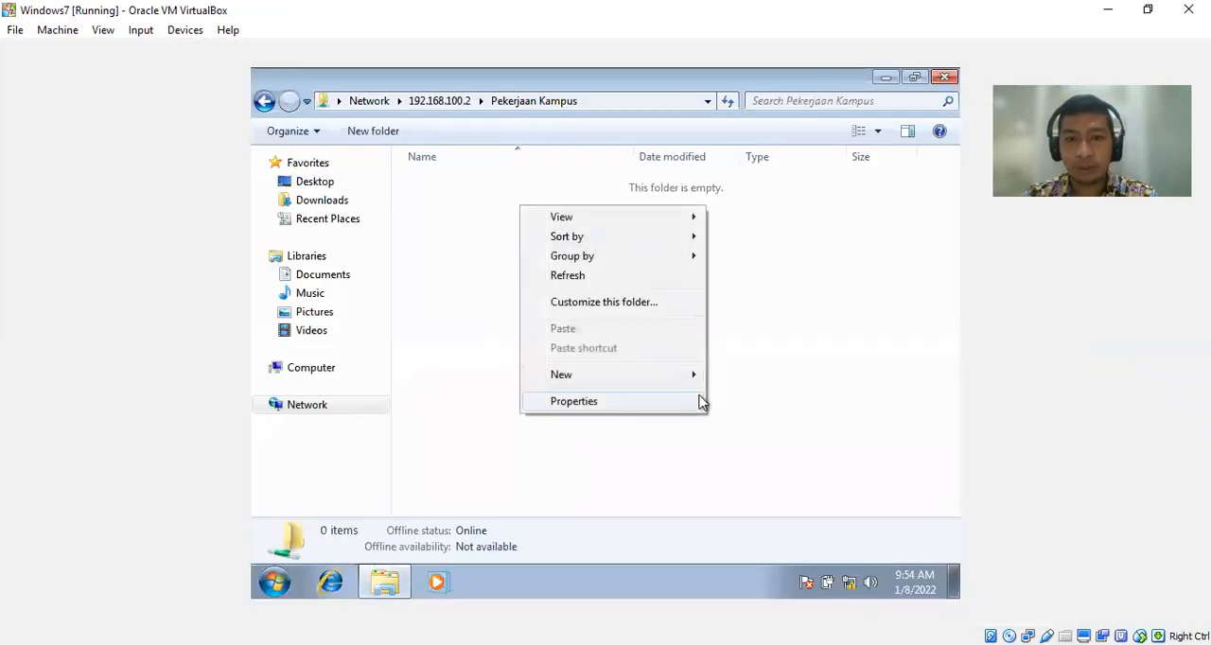
mouse_move(692, 377)
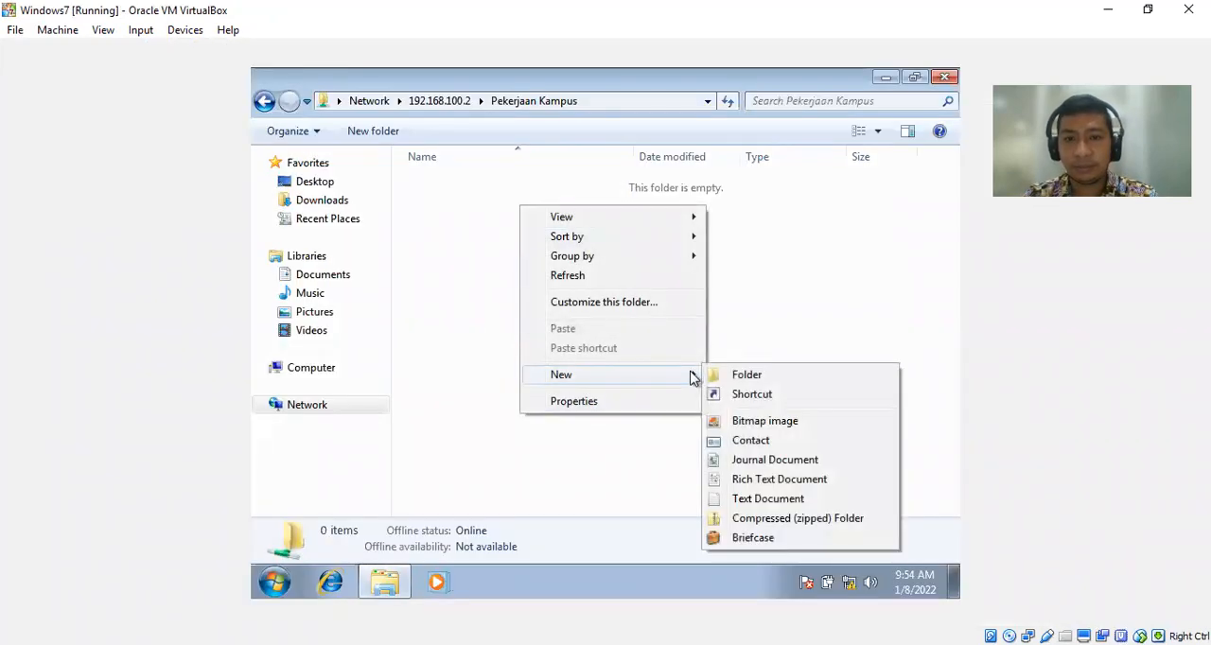
left_click(757, 501)
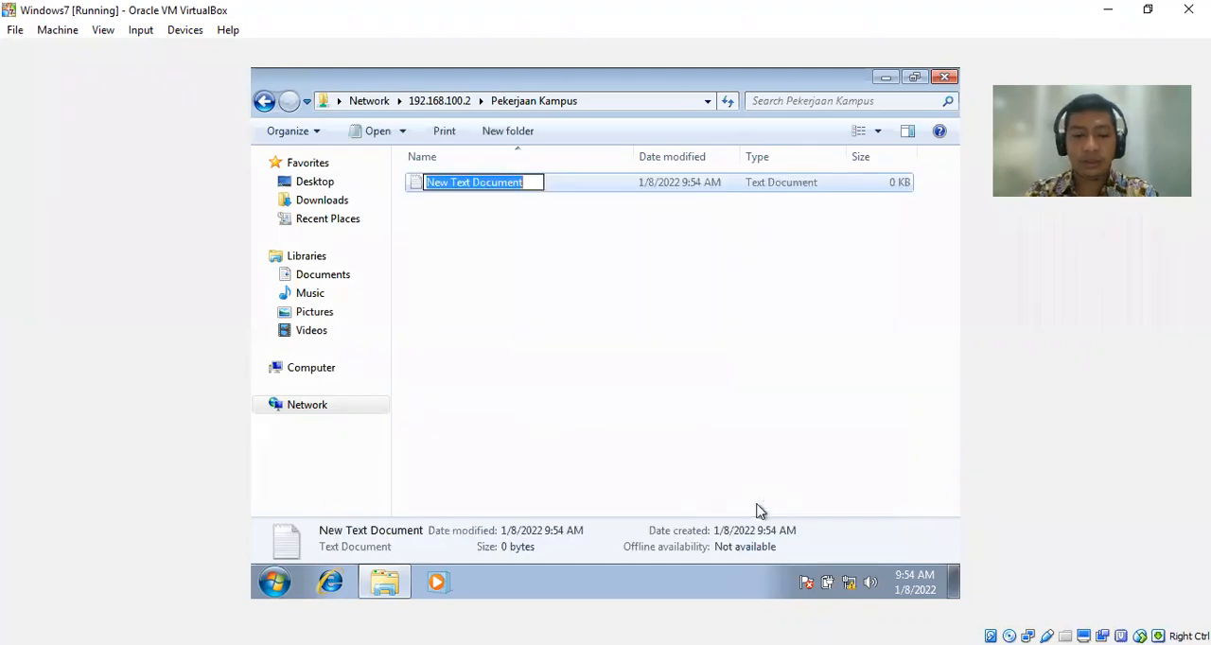
type("file d")
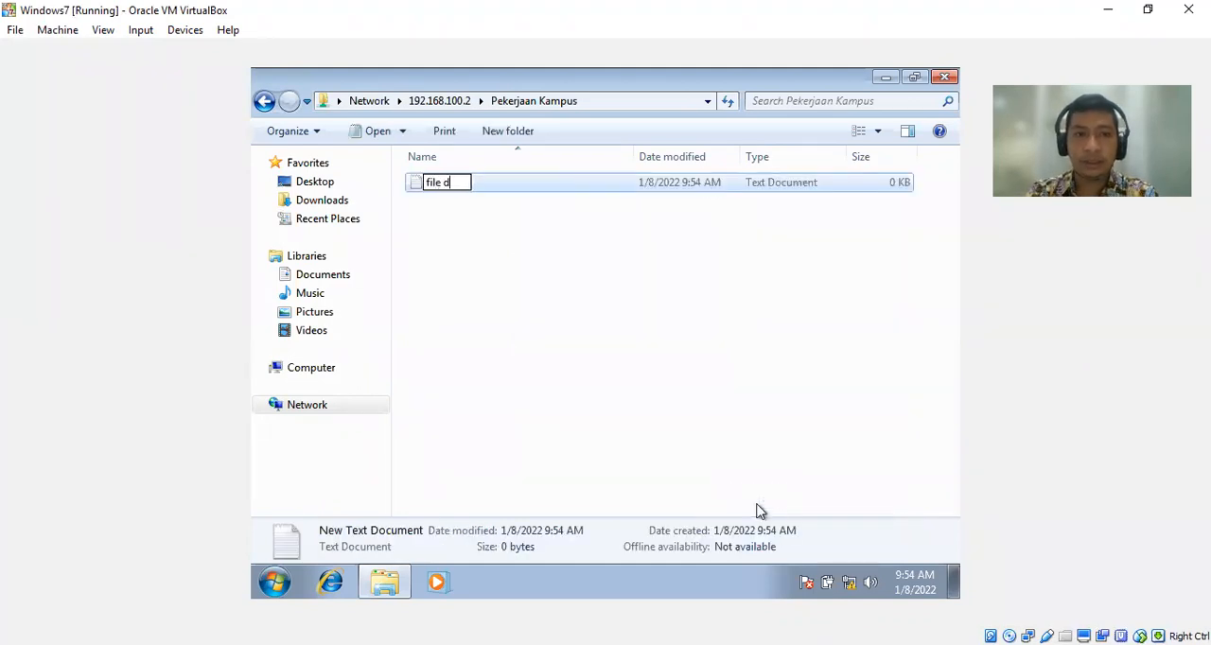
type("ari dosen")
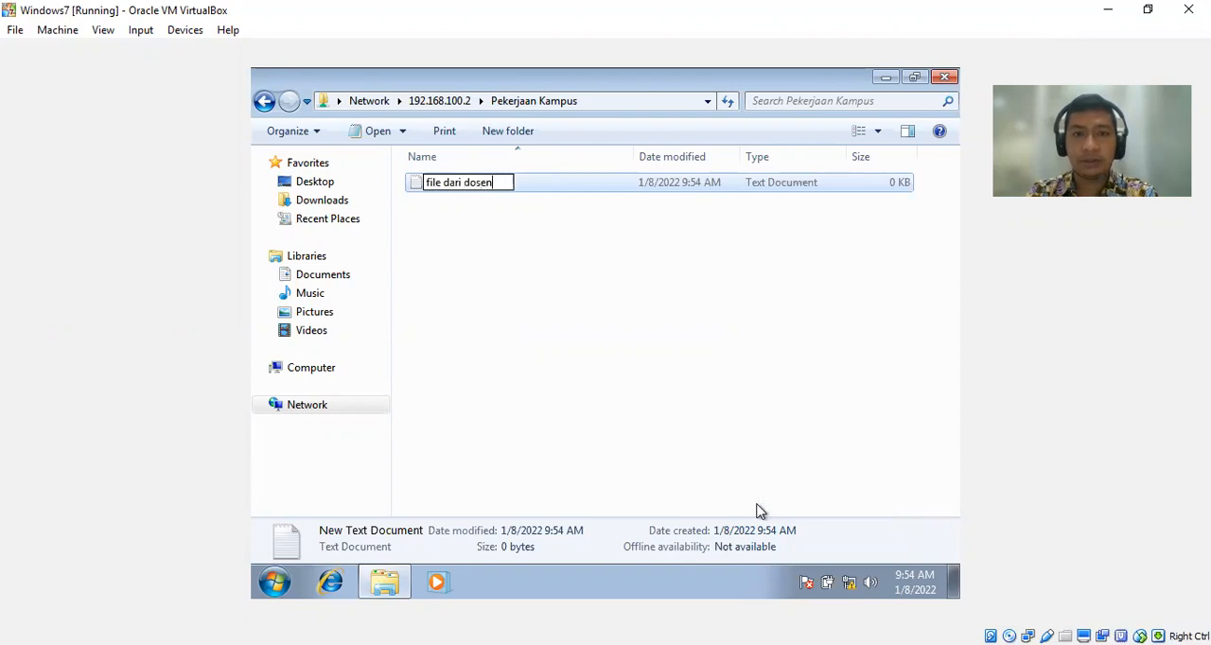
key("Return")
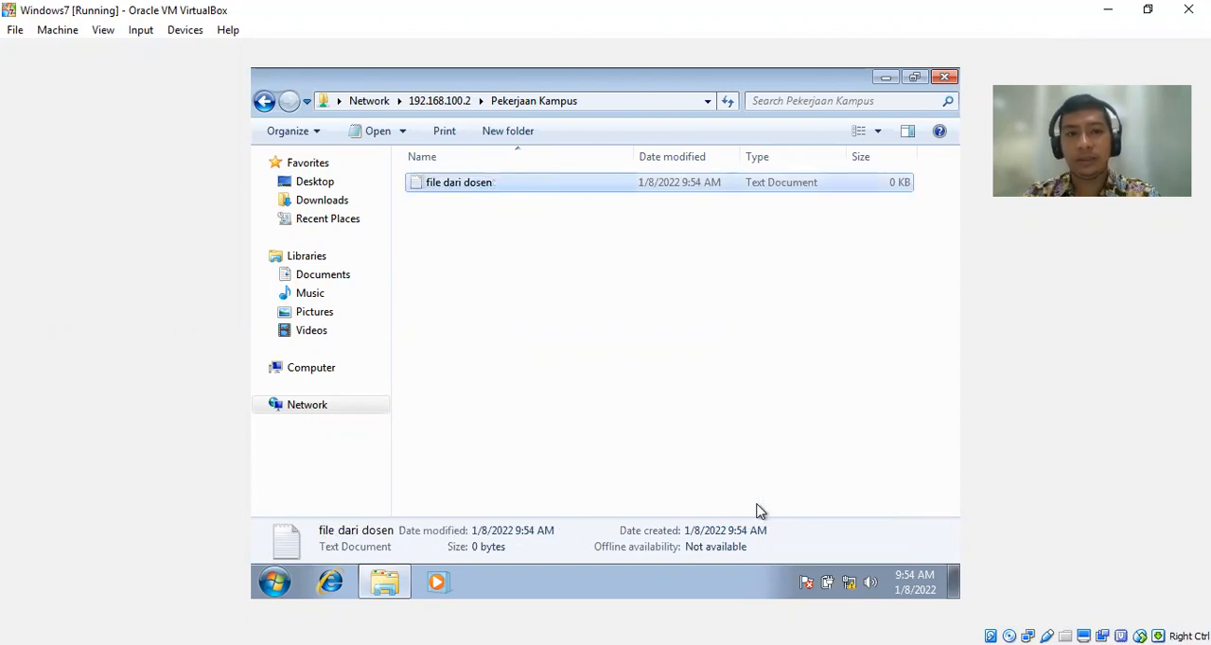
Create a folder named "folder dari dosen client" in the Pekerjaan Kampus share.
right_click(533, 305)
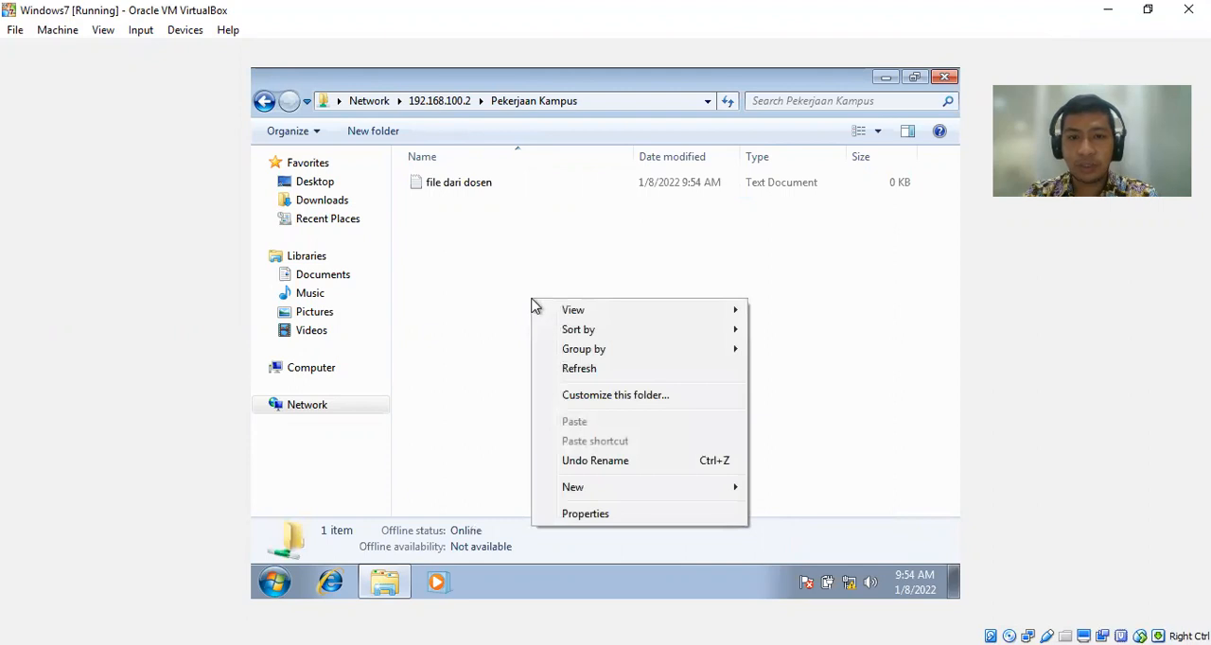
mouse_move(706, 489)
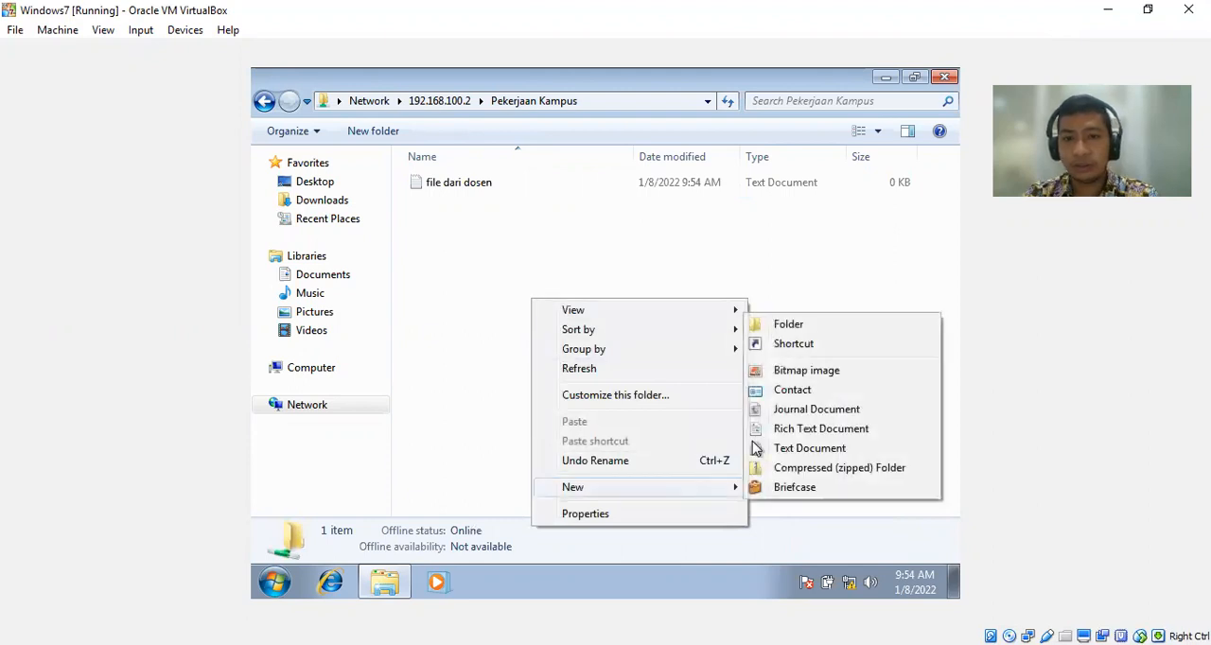
left_click(800, 326)
type("folder dari do")
type("sen")
type(" cli")
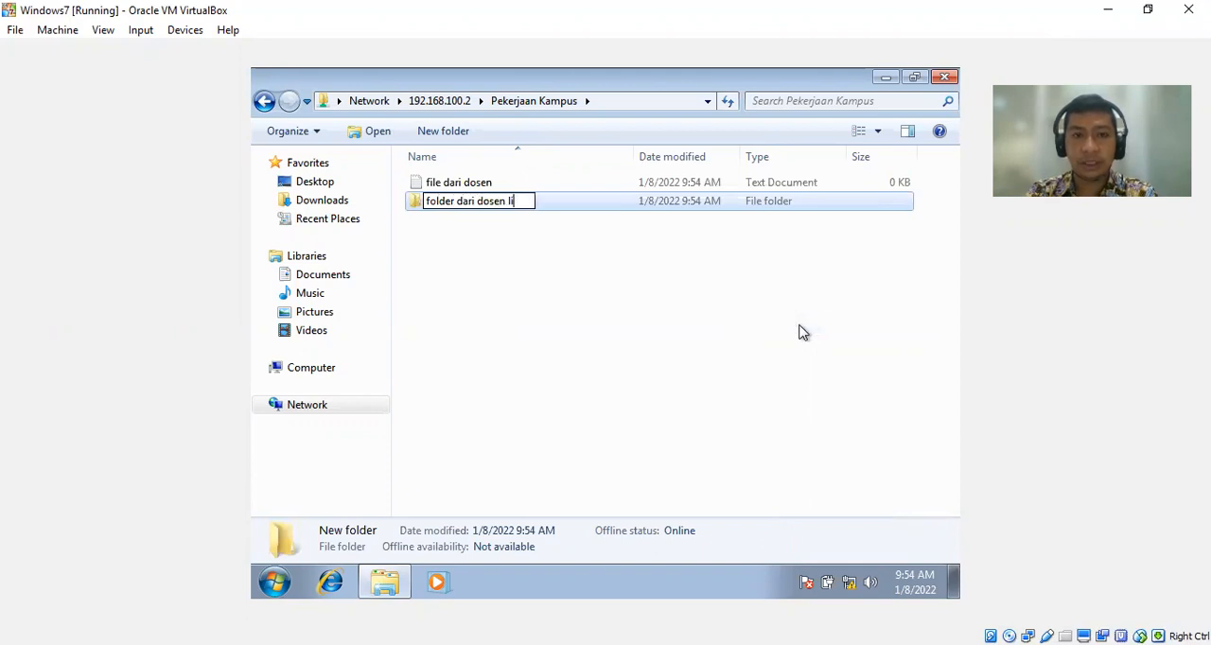
type("ent")
key("Return")
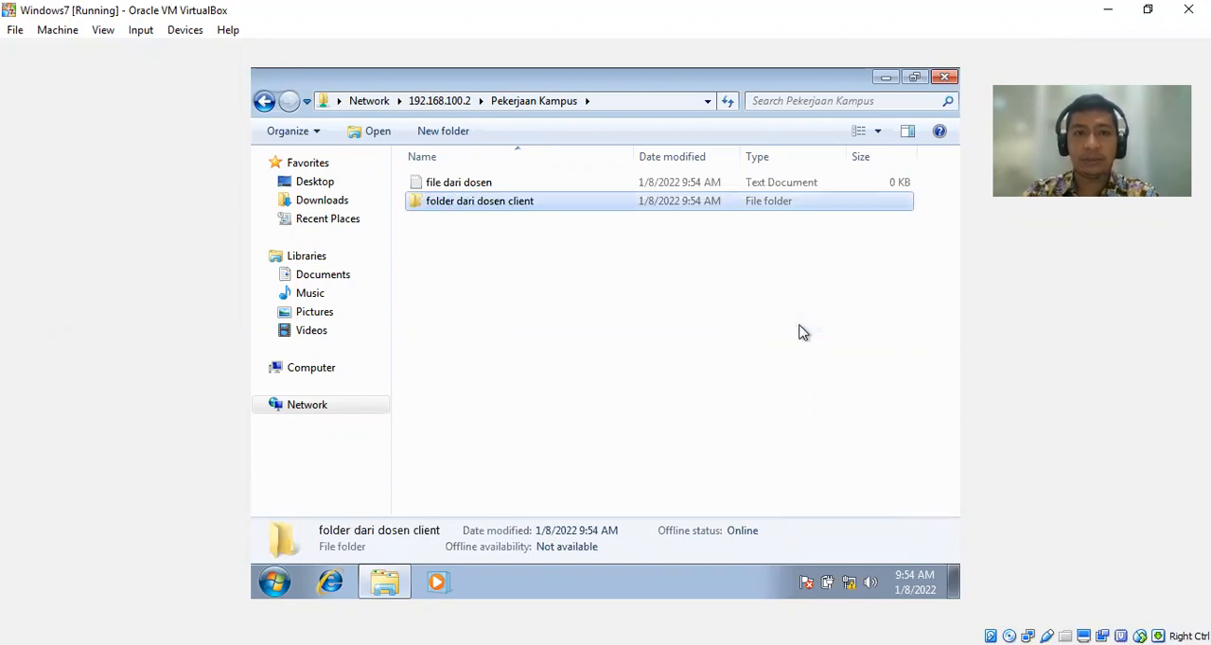
Rename the text document in the share to "file dari dosen client" and deselect it.
key("Up")
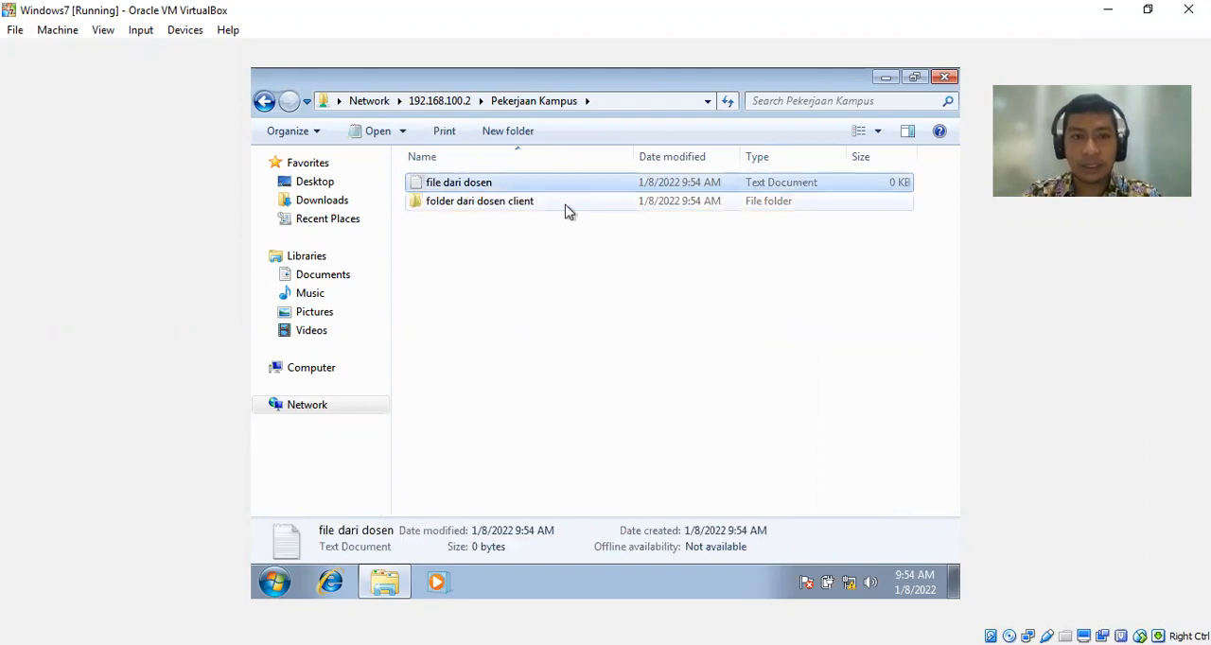
right_click(528, 190)
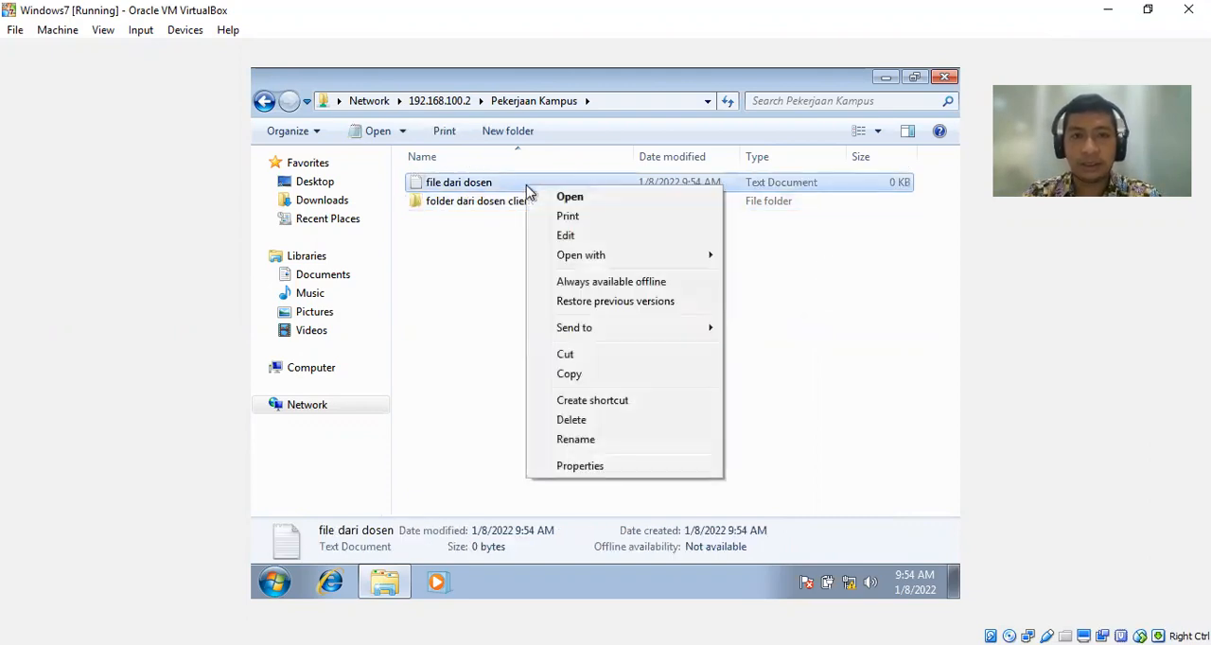
left_click(578, 440)
key("End")
type("client")
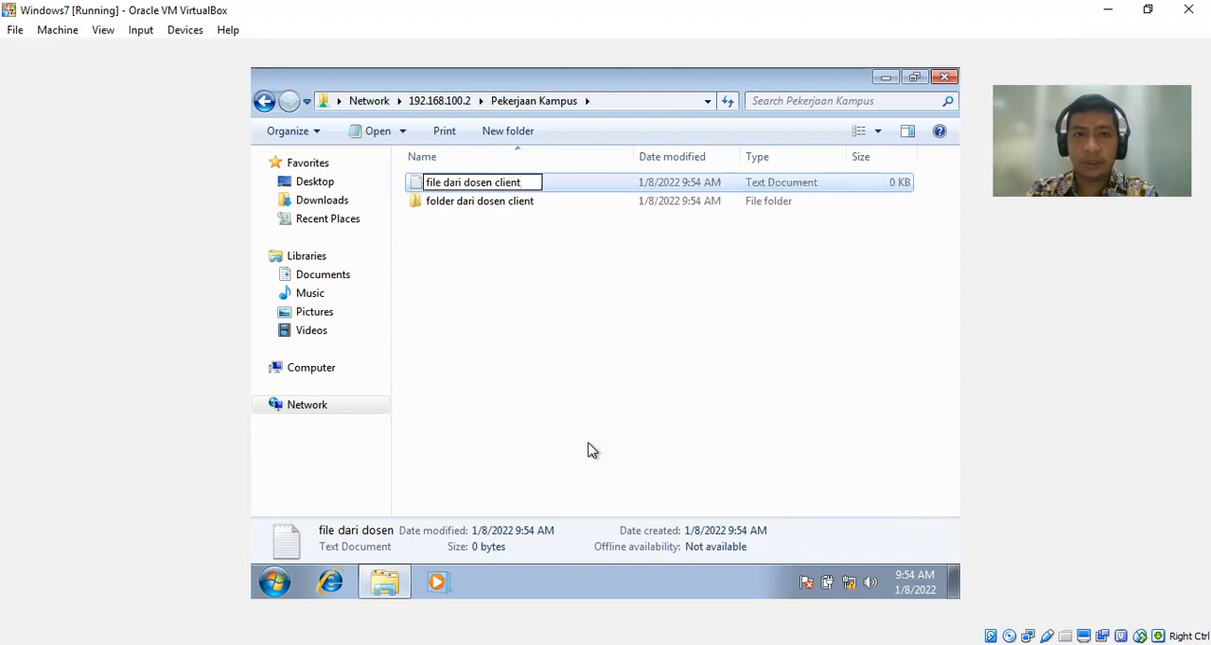
key("Return")
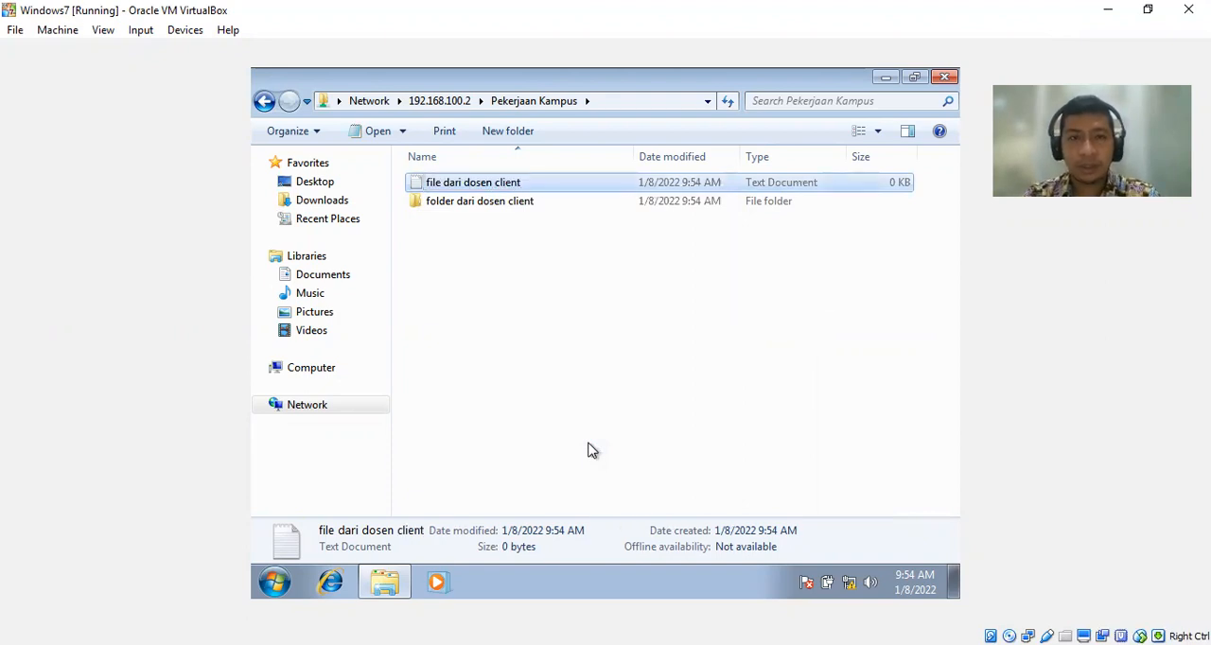
left_click(596, 385)
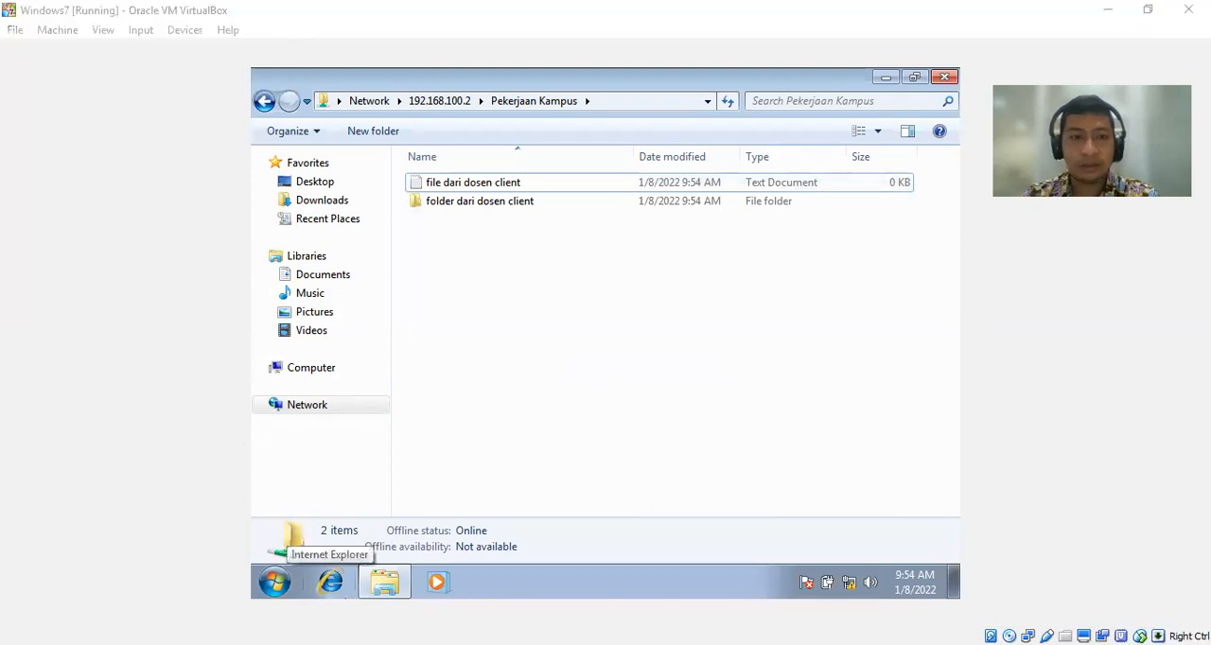
Switch to the Windowsserver2016 virtual machine, check the contents of the Pekerjaan Kampus folder and return to Local Disk (C:).
key("alt+Tab")
double_click(426, 171)
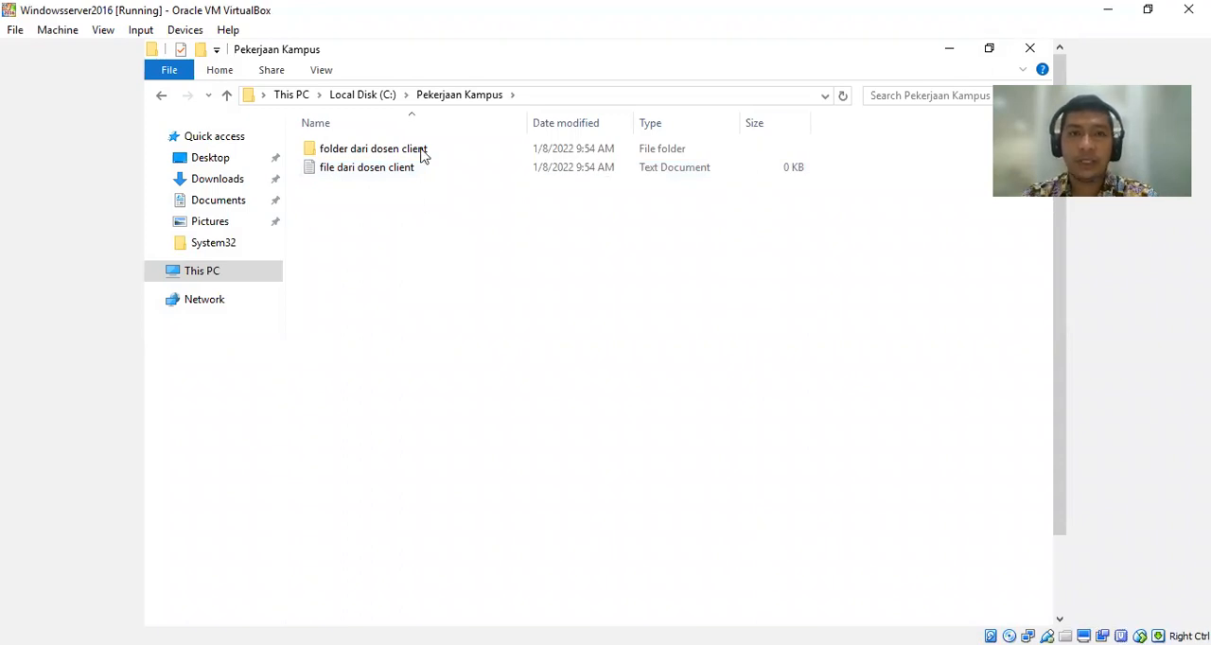
left_click(390, 99)
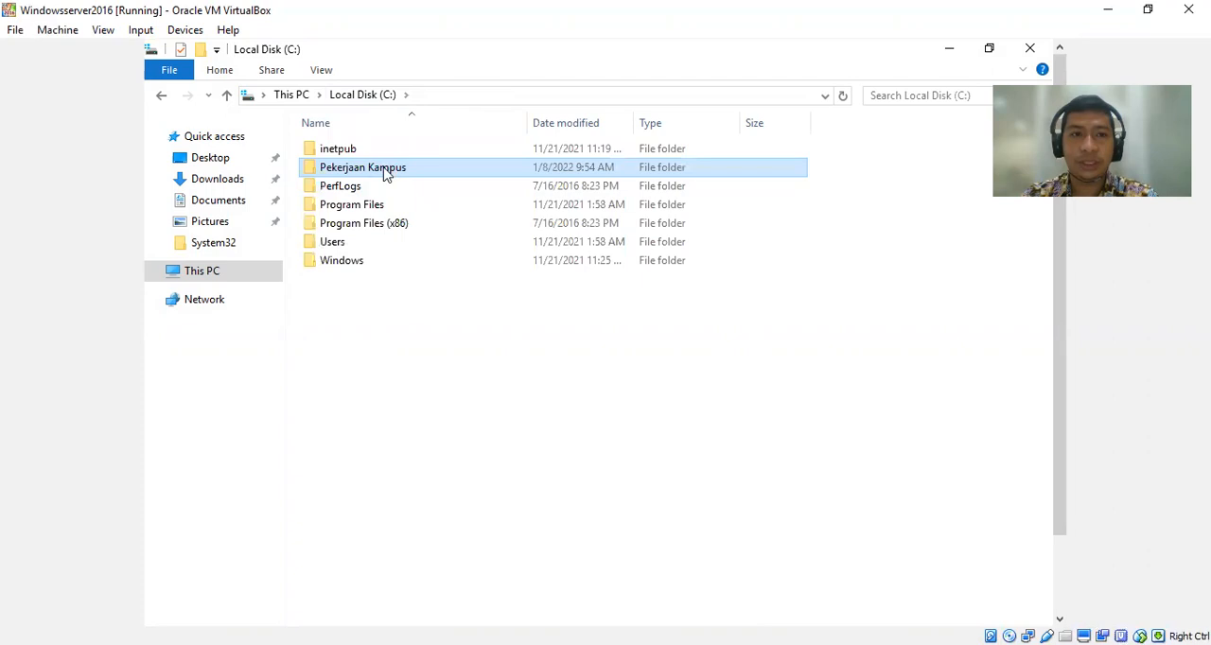
Change Everyone's permission level on the shared Pekerjaan Kampus folder to Read, apply the sharing and close the folder's properties.
right_click(384, 171)
left_click(486, 492)
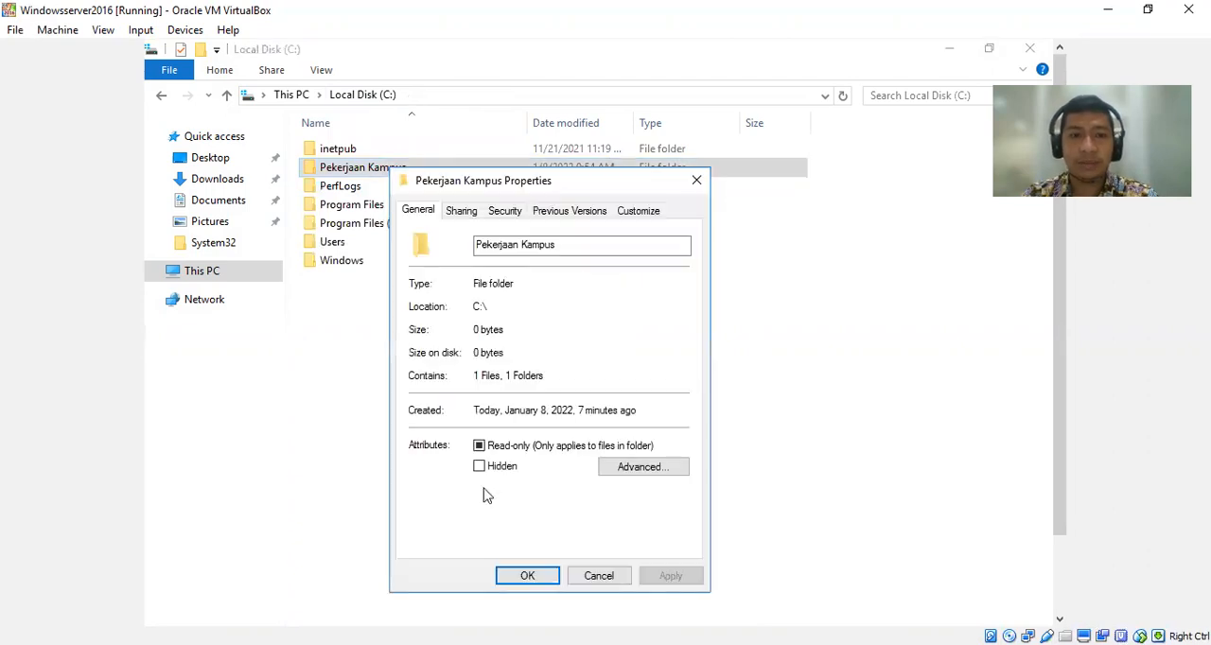
left_click(461, 212)
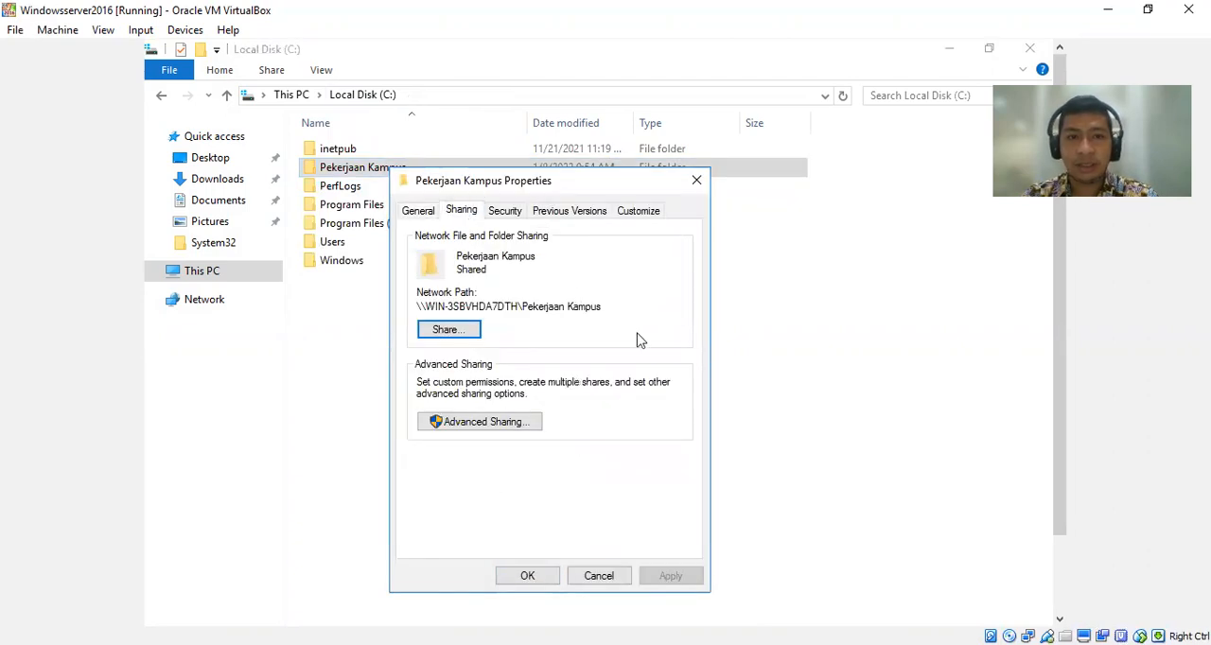
left_click(470, 334)
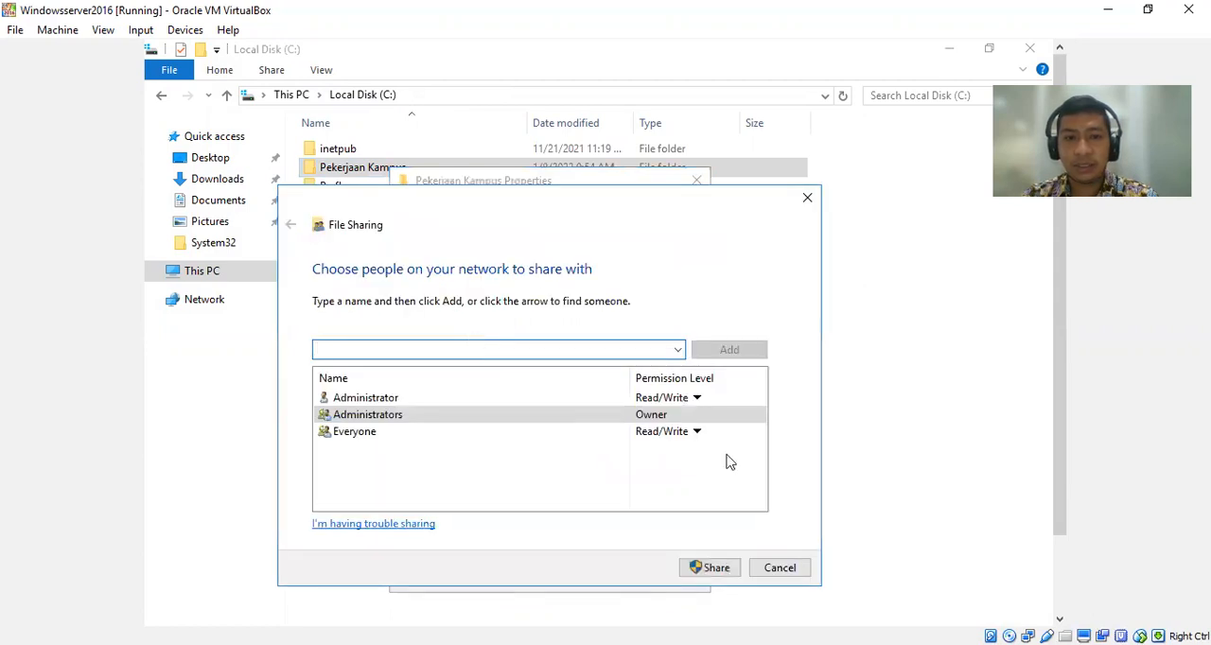
left_click(698, 431)
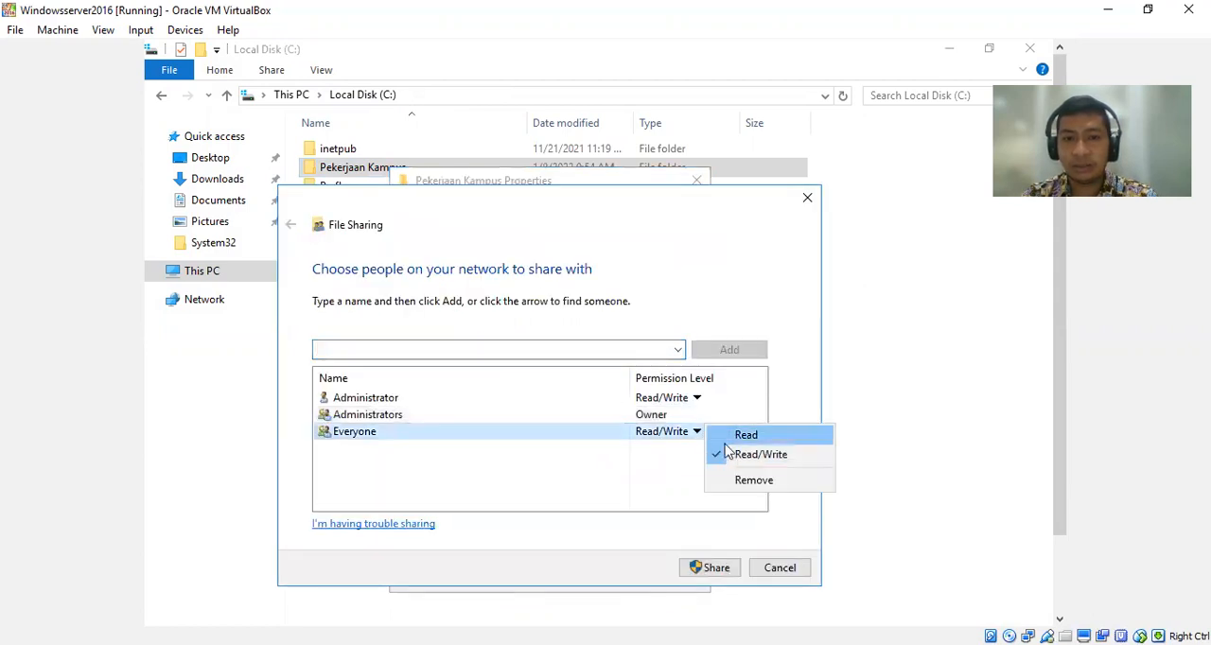
left_click(734, 439)
left_click(707, 568)
left_click(776, 570)
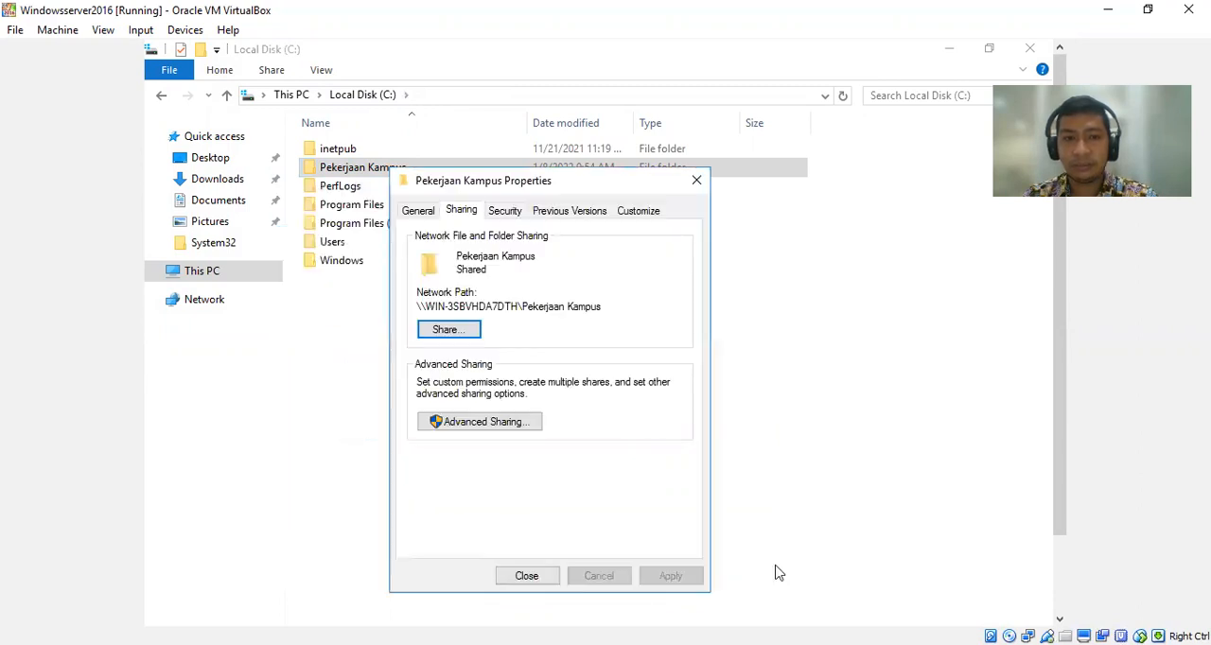
left_click(526, 576)
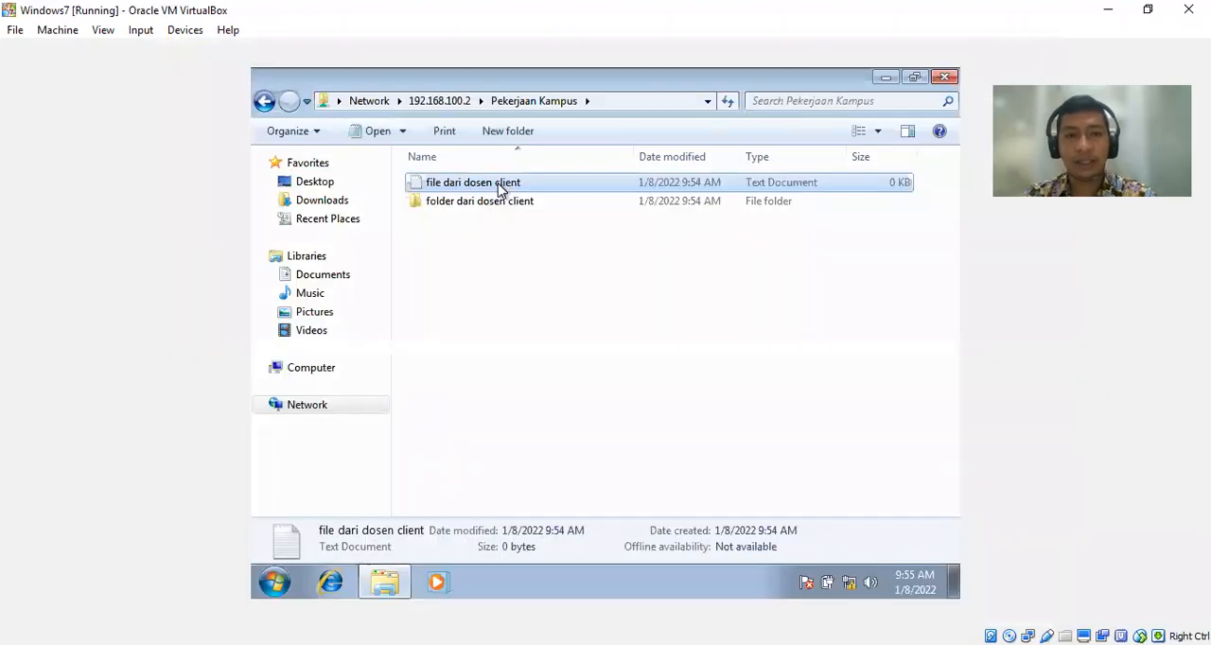
Switch to the Windows7 virtual machine and try to rename the shared text document to "file dari dosen".
right_click(501, 188)
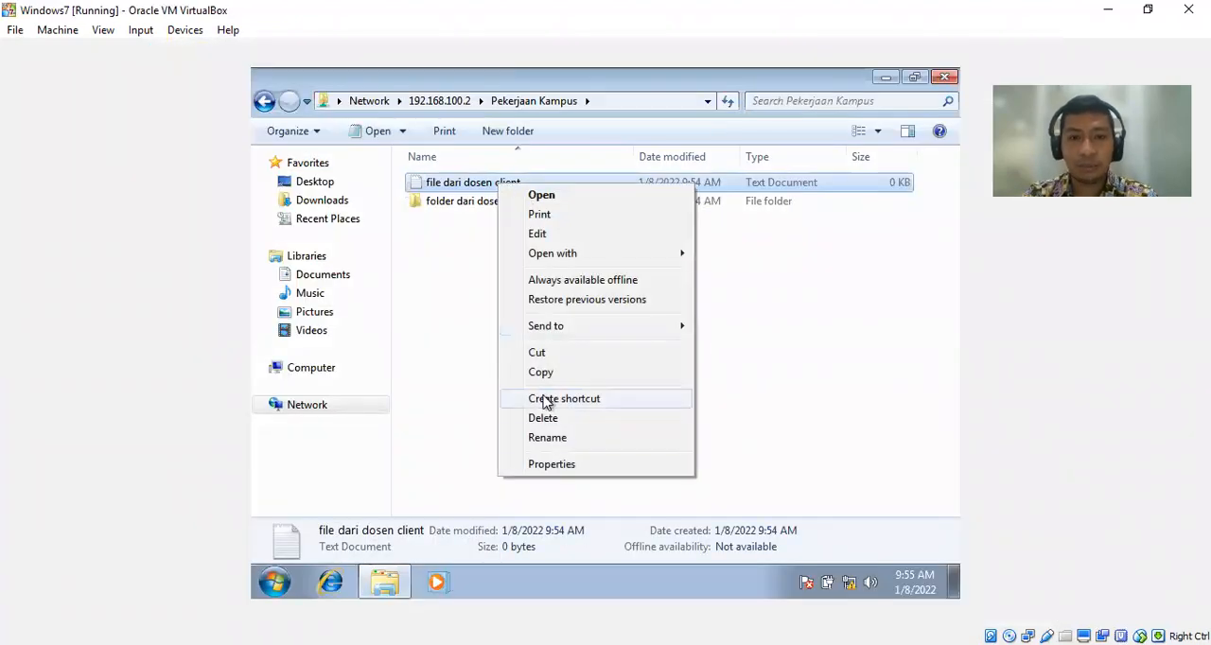
left_click(551, 438)
key("End")
key("BackSpace")
key("BackSpace")
key("BackSpace")
key("BackSpace")
key("BackSpace")
key("BackSpace")
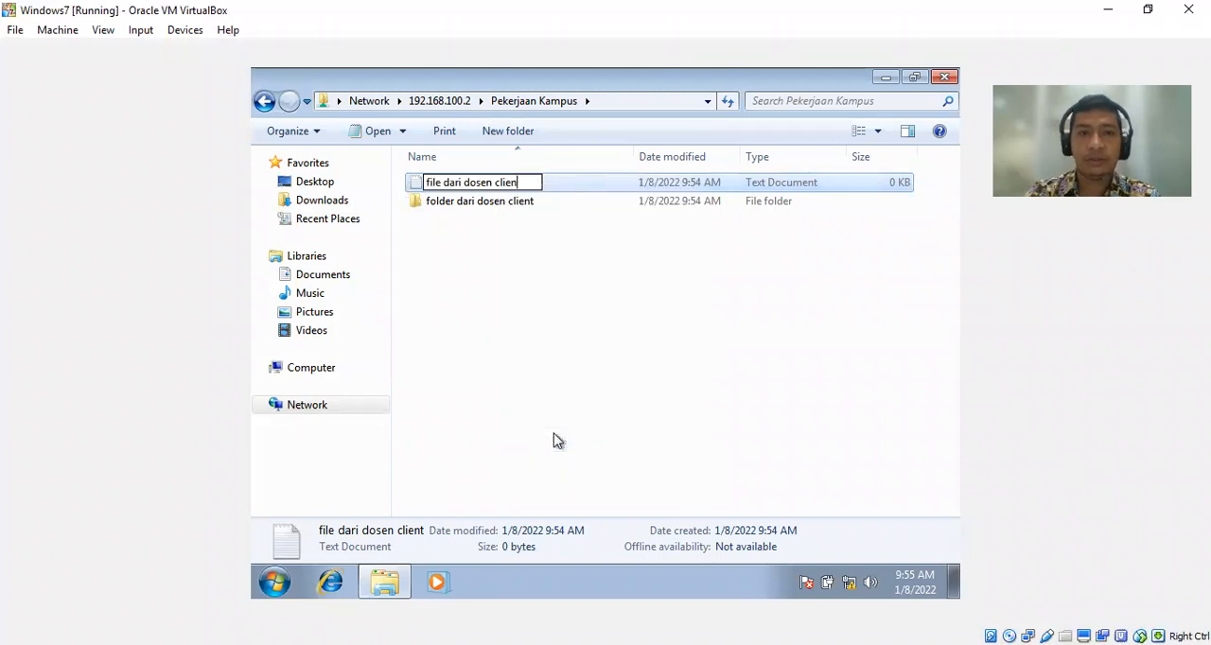
key("BackSpace")
key("Return")
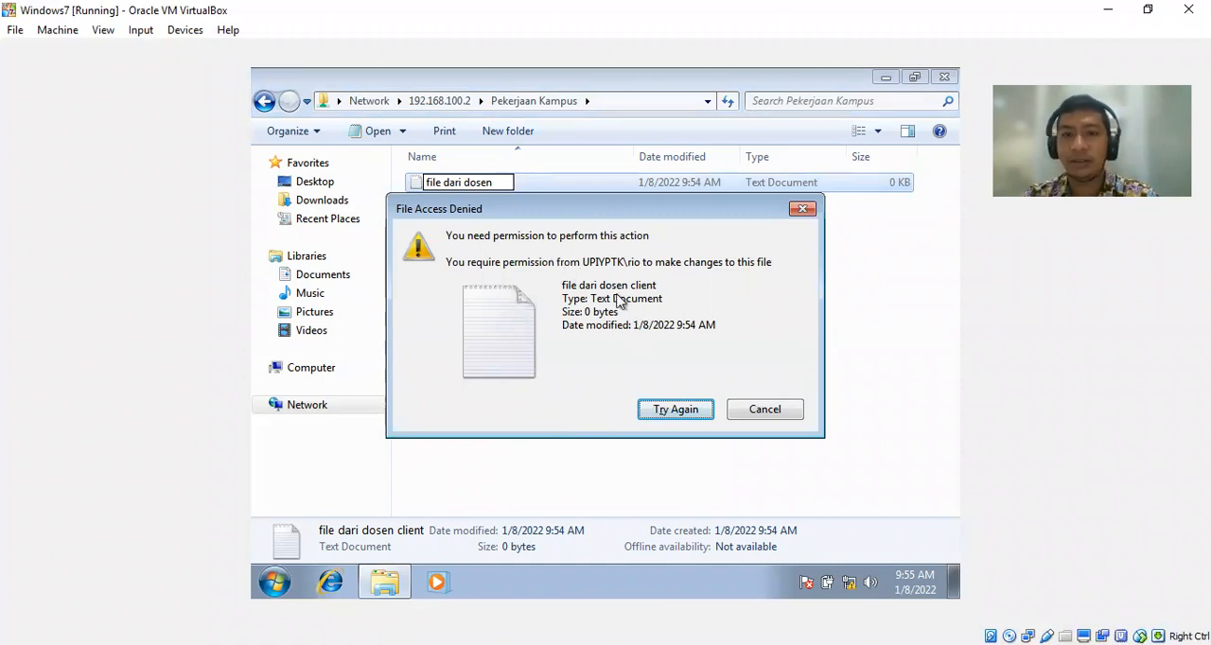
left_click(673, 414)
left_click(675, 415)
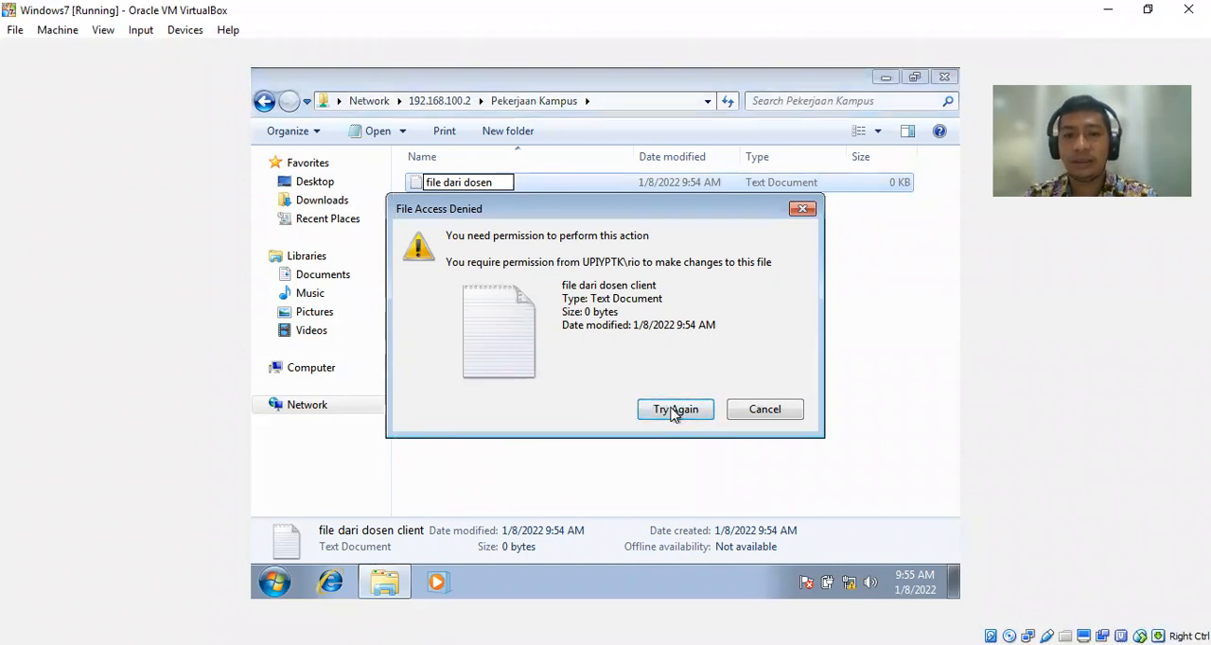
left_click(771, 413)
Switch to the Windowsserver2016 virtual machine, set Everyone's permission level on Pekerjaan Kampus to Read/Write, apply the sharing and close the folder's properties.
mouse_move(381, 591)
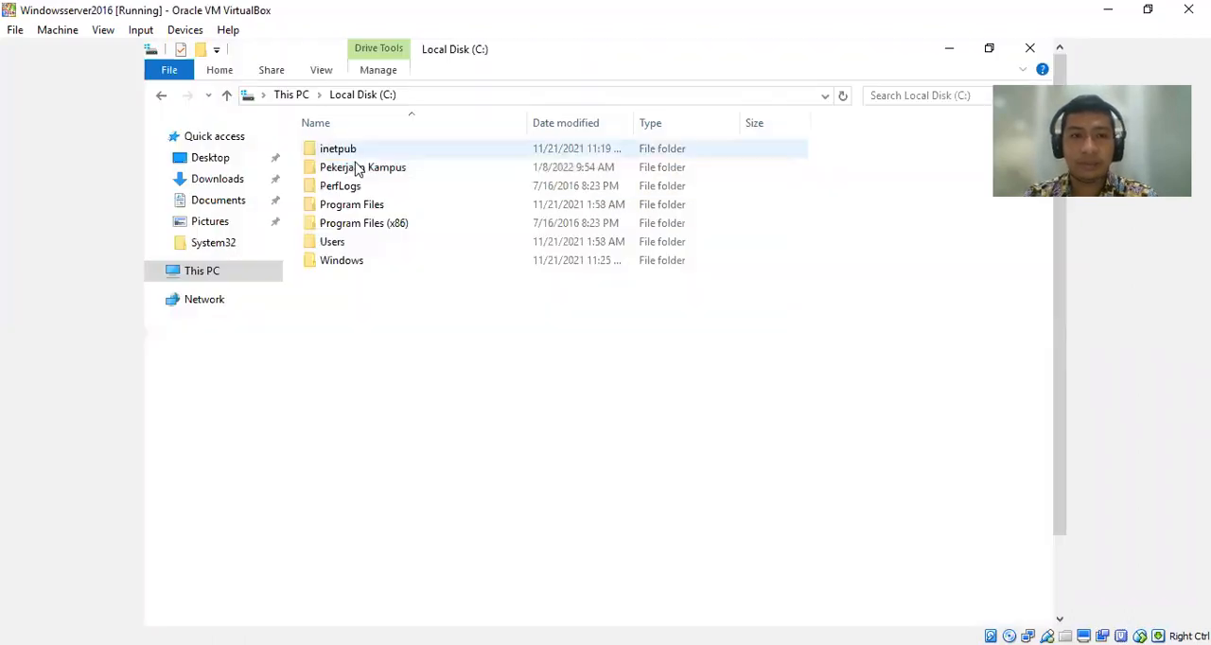
left_click(353, 169)
right_click(352, 170)
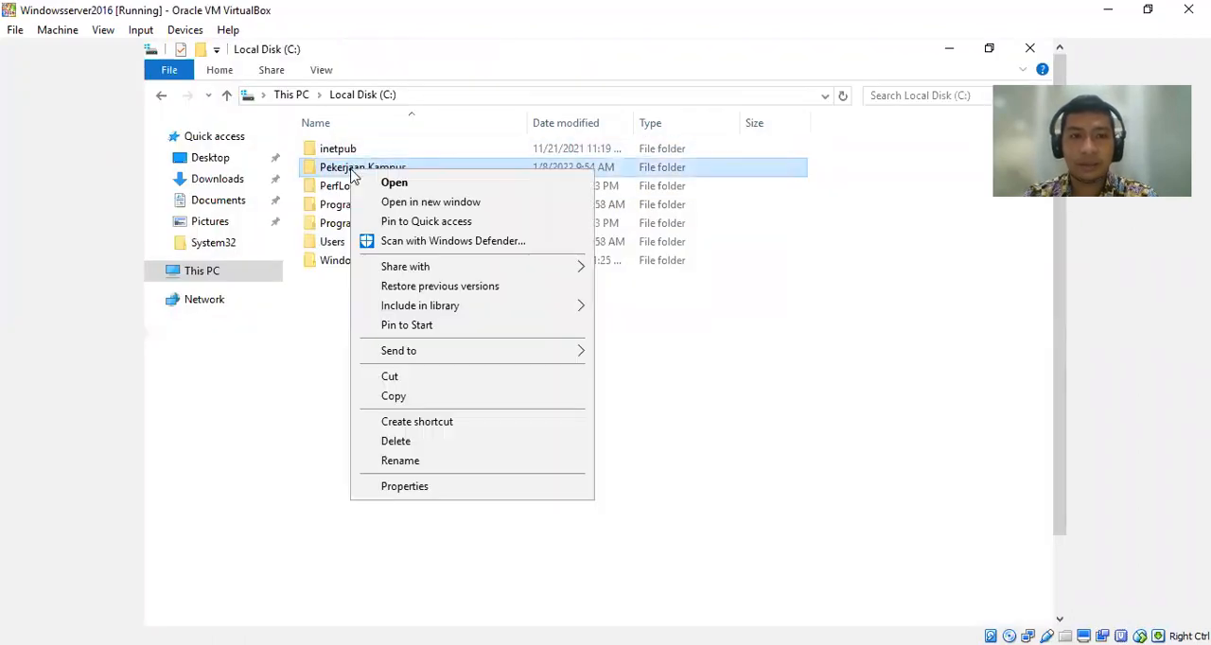
left_click(459, 488)
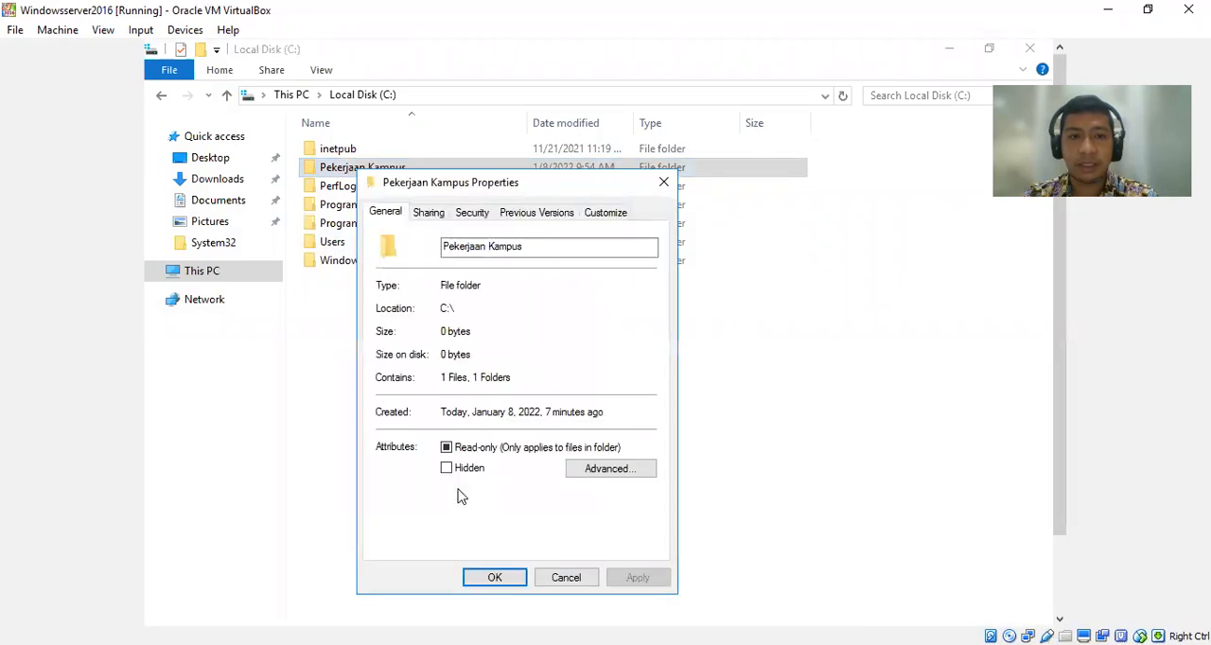
left_click(428, 214)
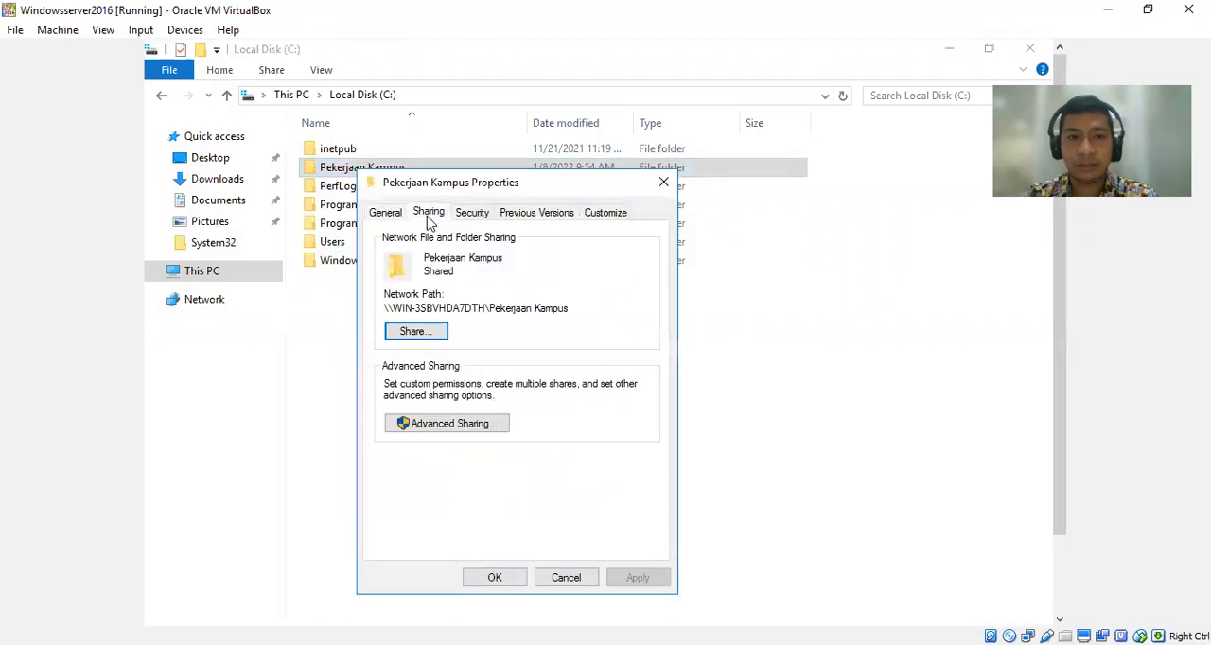
left_click(416, 332)
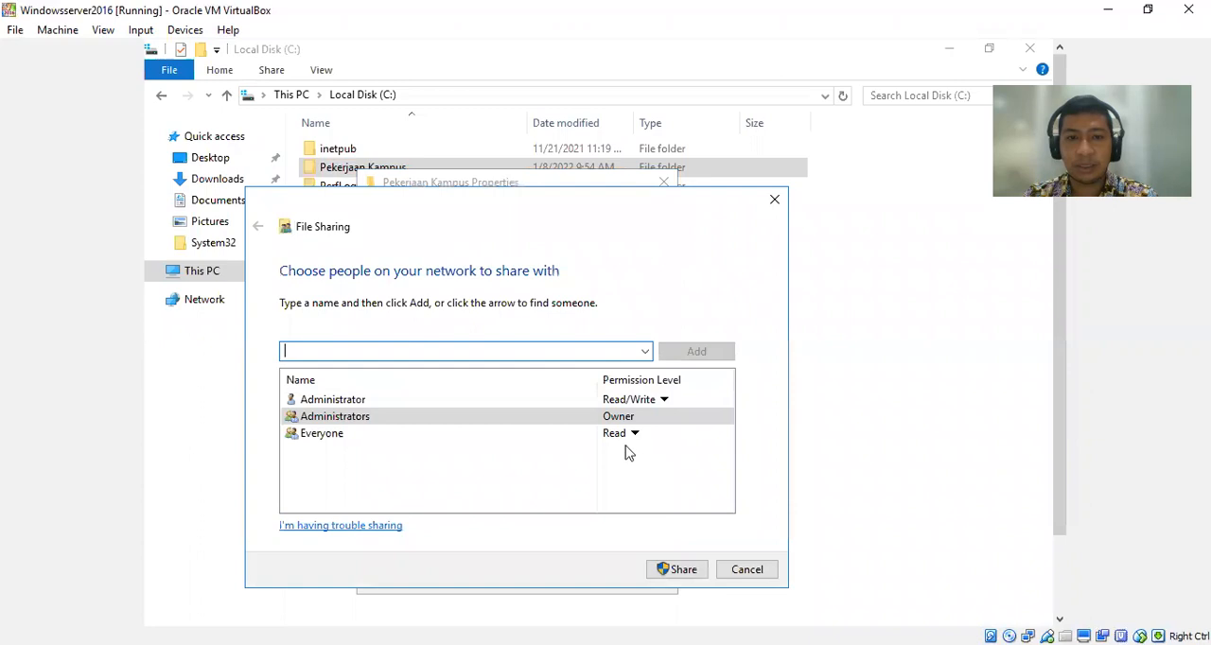
left_click(632, 435)
left_click(672, 458)
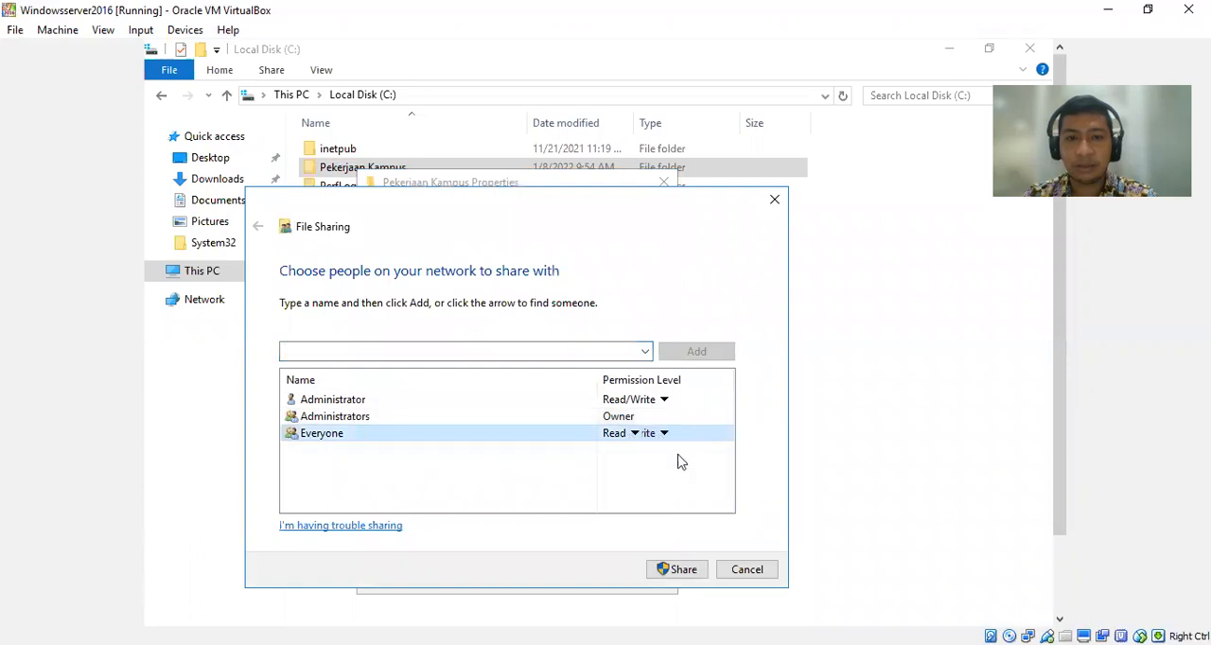
left_click(680, 569)
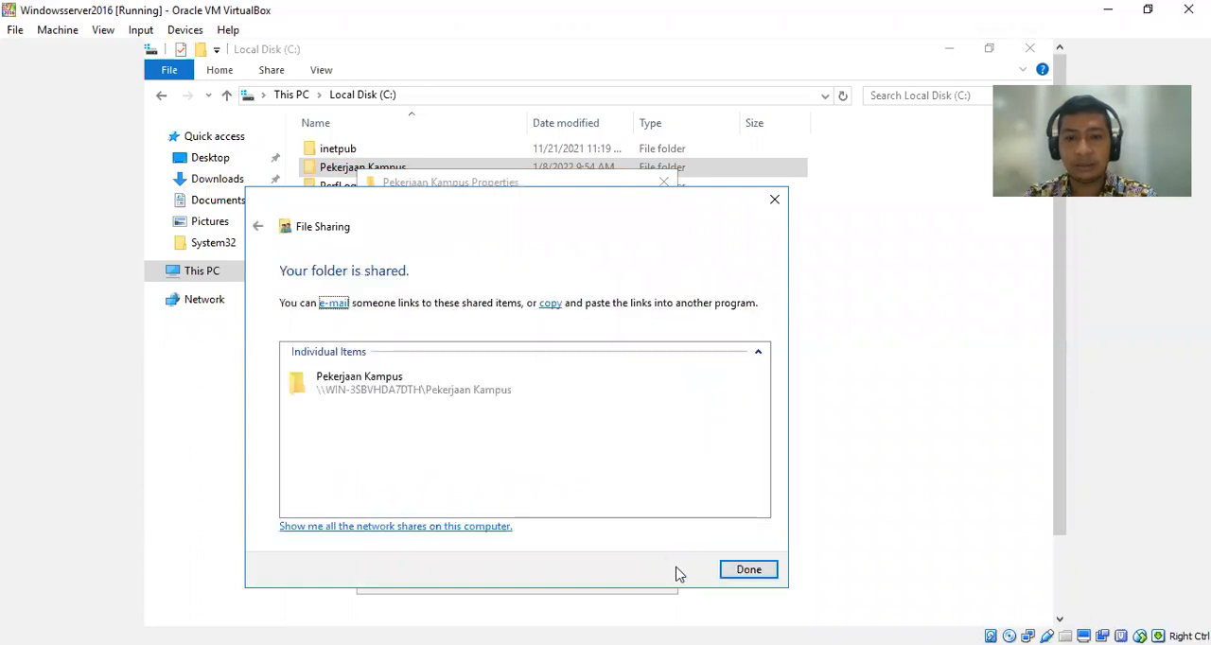
left_click(744, 571)
left_click(509, 578)
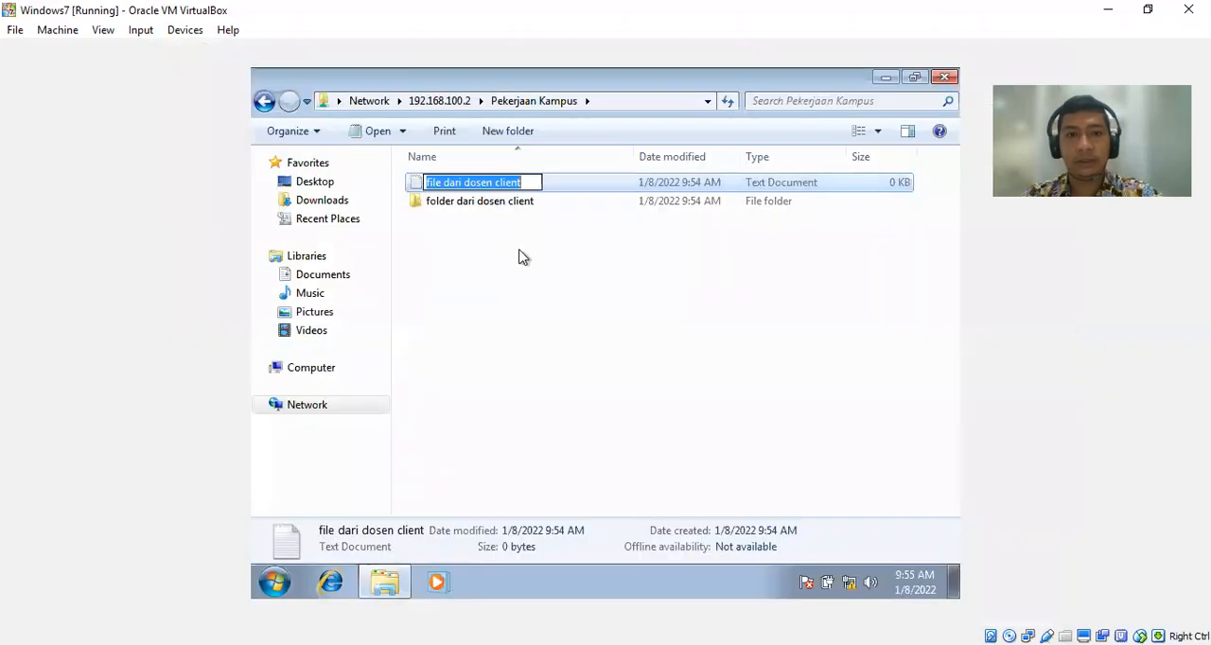
Switch to the Windows7 virtual machine and rename the shared text document to "file dari dosen client ok".
key("End")
type("ok")
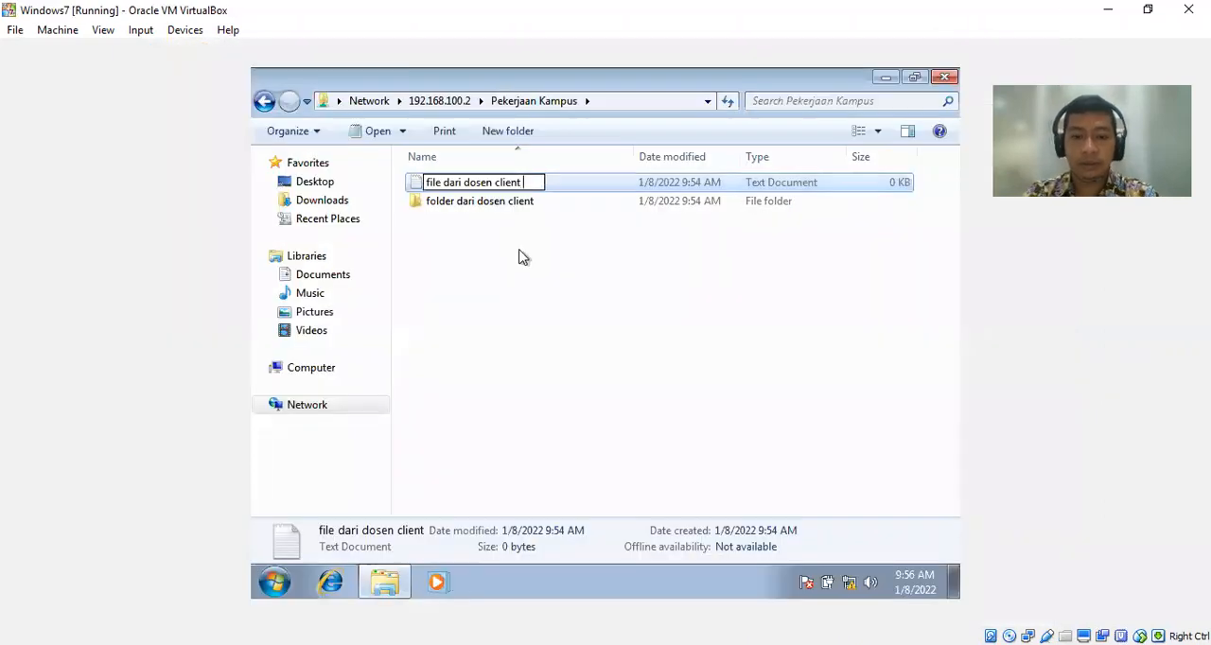
key("Return")
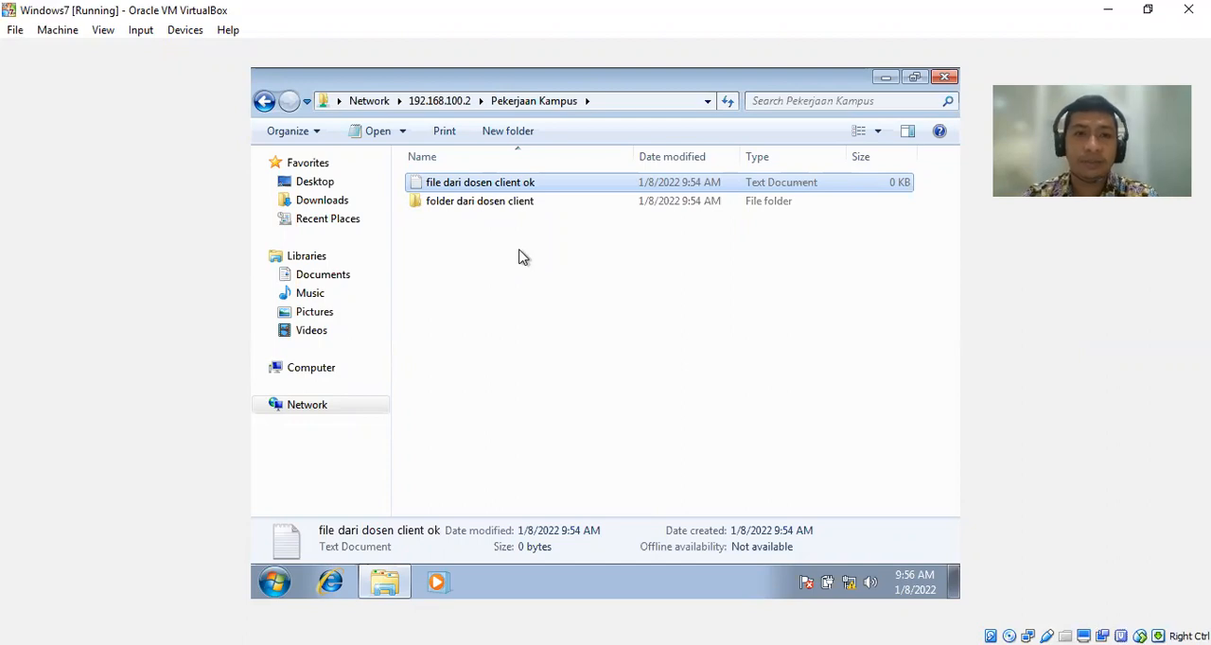
Permanently delete the text document and the folder from the Pekerjaan Kampus share.
key("ctrl+a")
key("Delete")
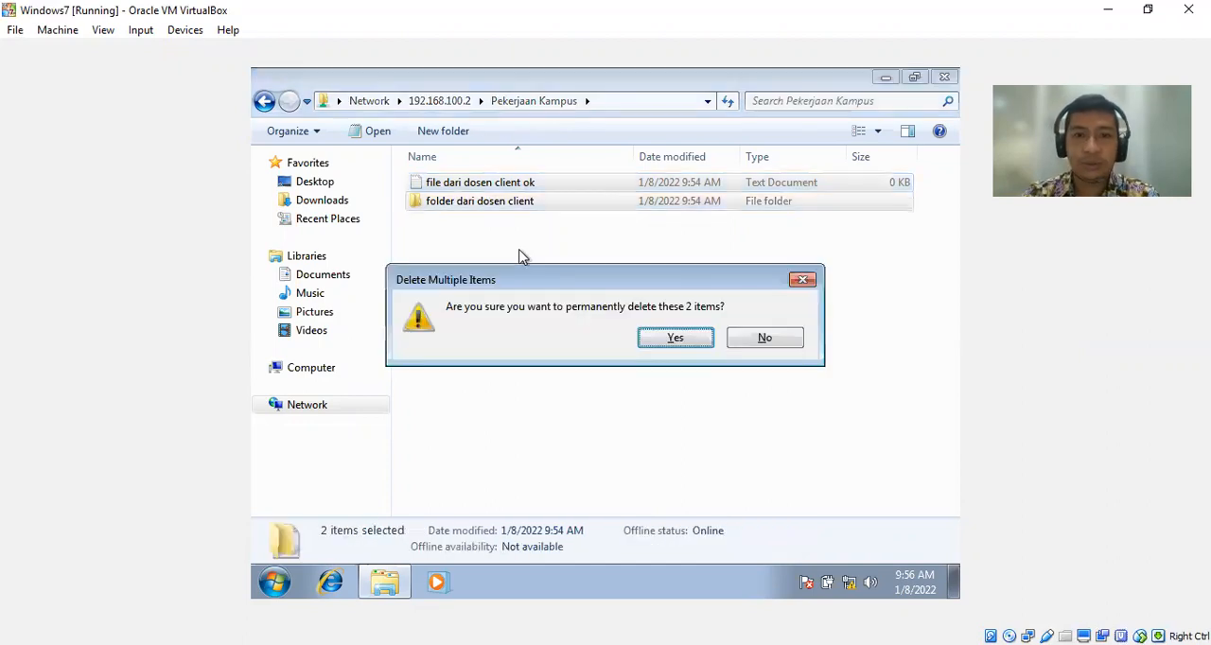
key("Return")
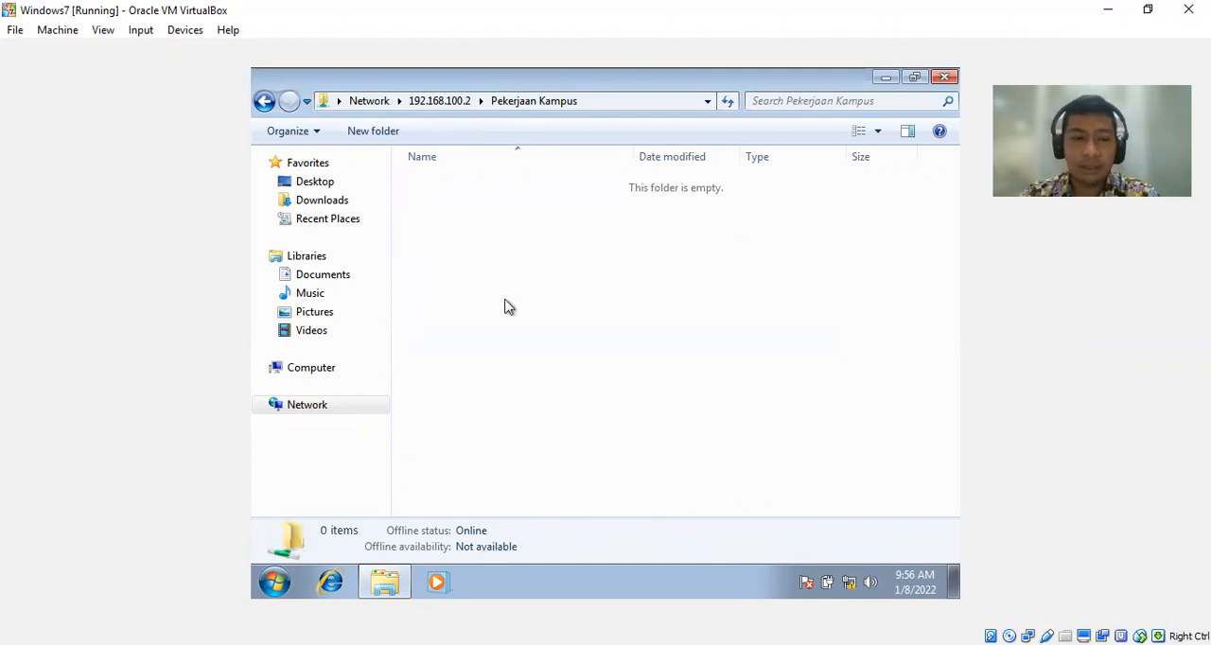
Switch to the Windowsserver2016 virtual machine and create a folder named "Dosen" inside Pekerjaan Kampus.
mouse_move(404, 590)
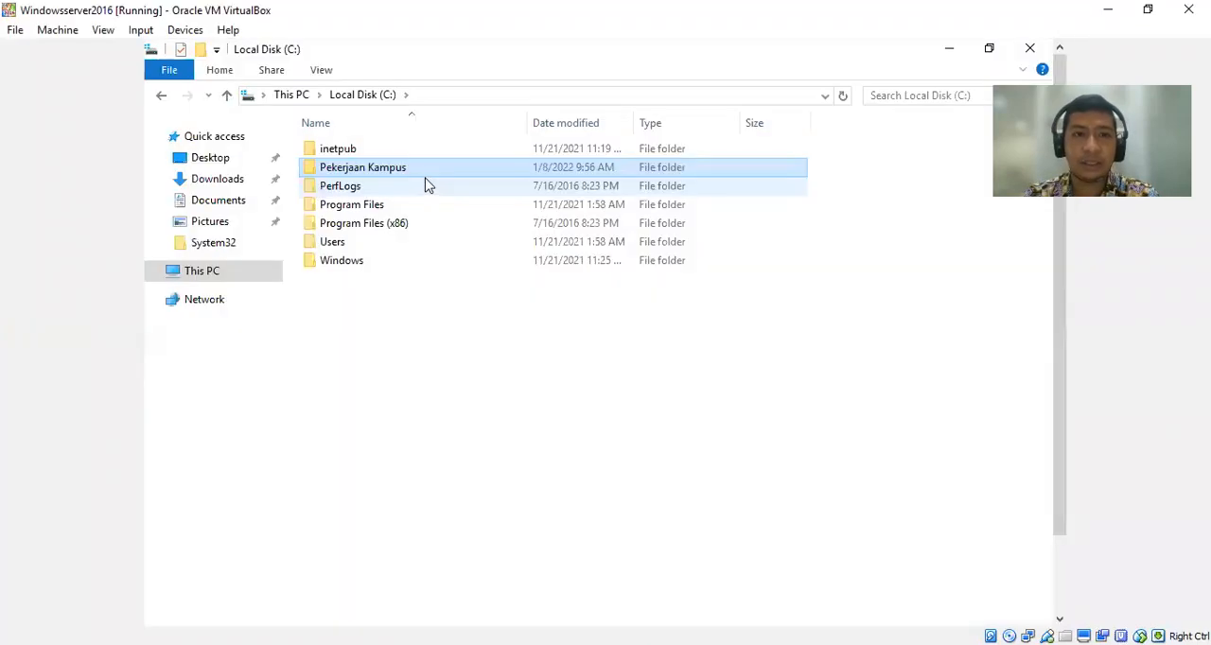
double_click(425, 172)
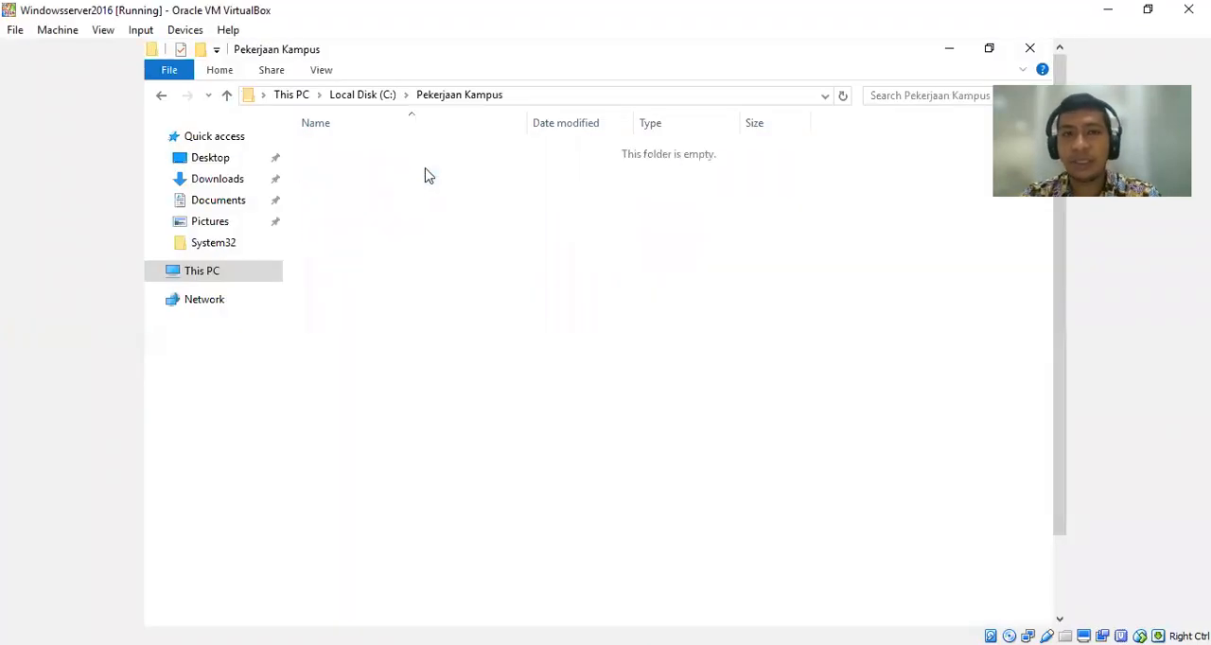
right_click(501, 253)
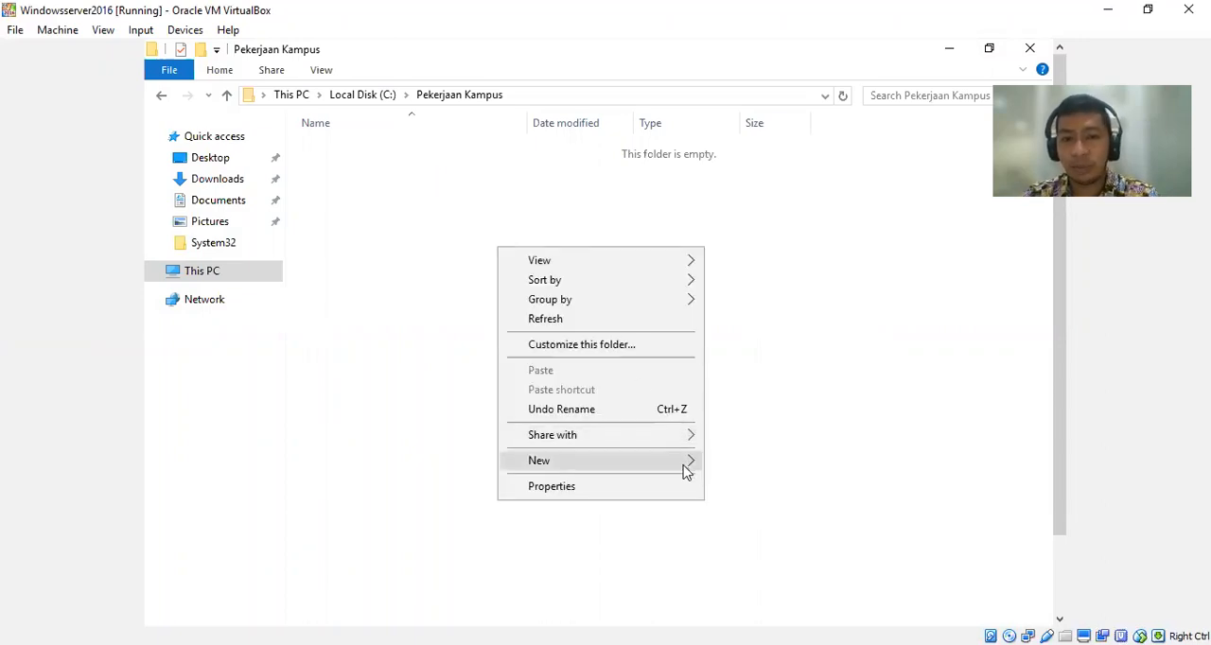
mouse_move(684, 467)
left_click(741, 465)
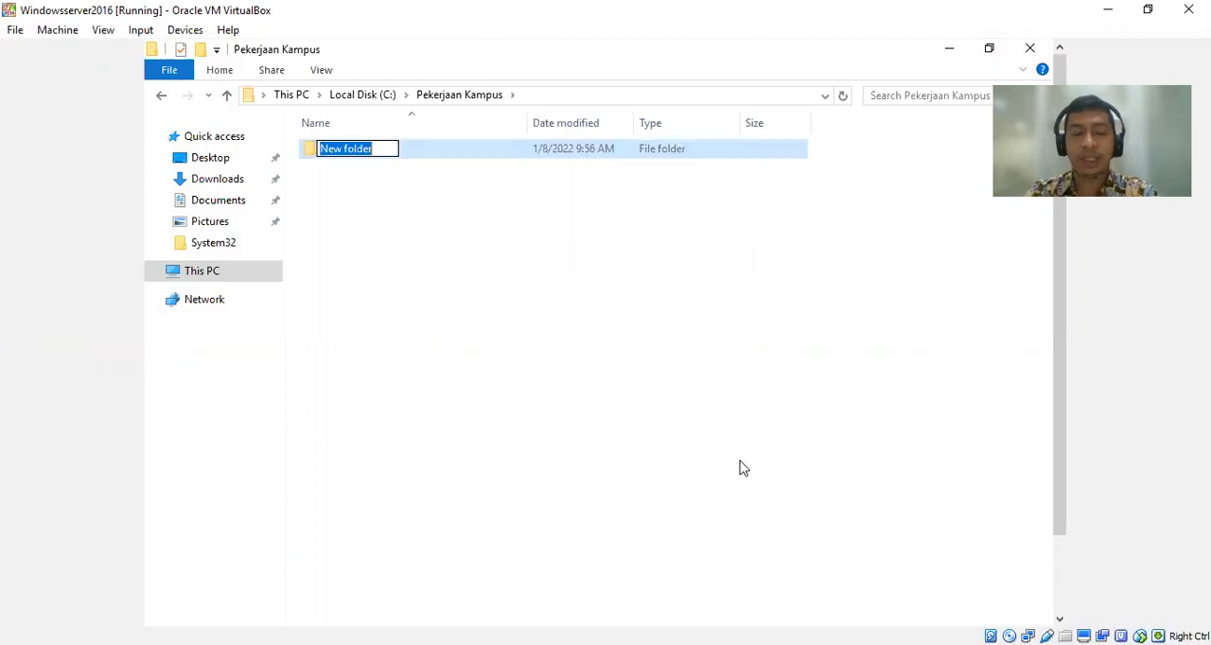
type("Dosen")
key("Return")
Create a second folder named "Mahasiswa" in Pekerjaan Kampus and leave nothing selected.
right_click(557, 357)
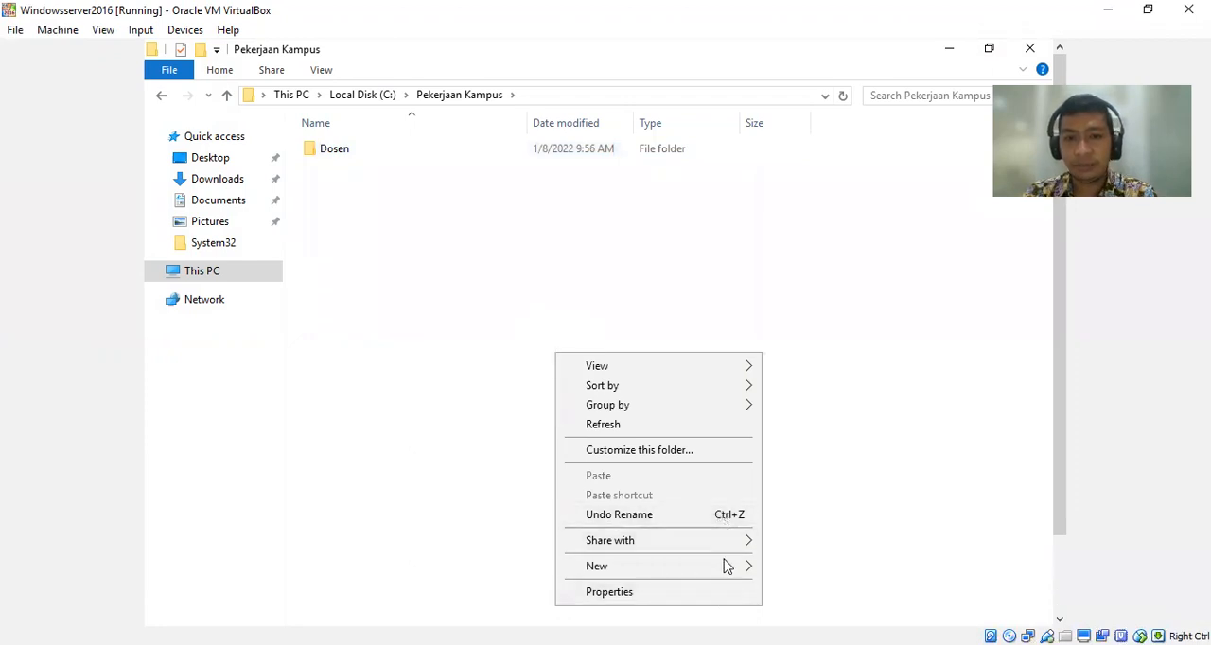
mouse_move(725, 566)
left_click(792, 570)
type("Mahasiswa")
key("Return")
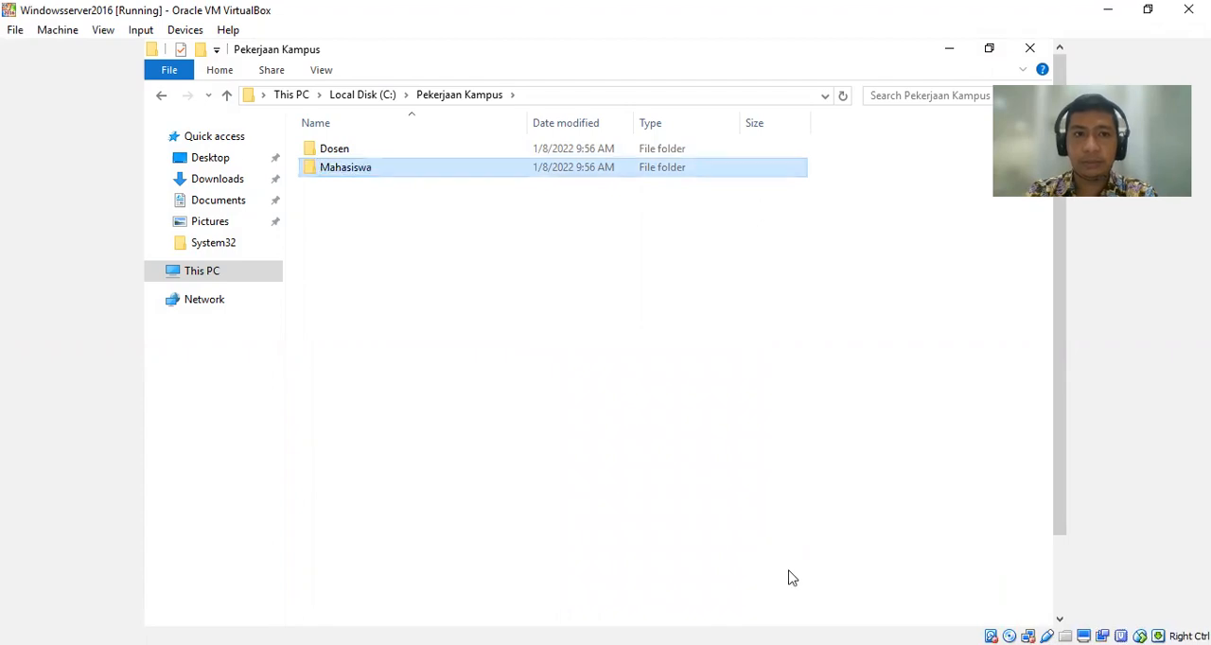
key("Up")
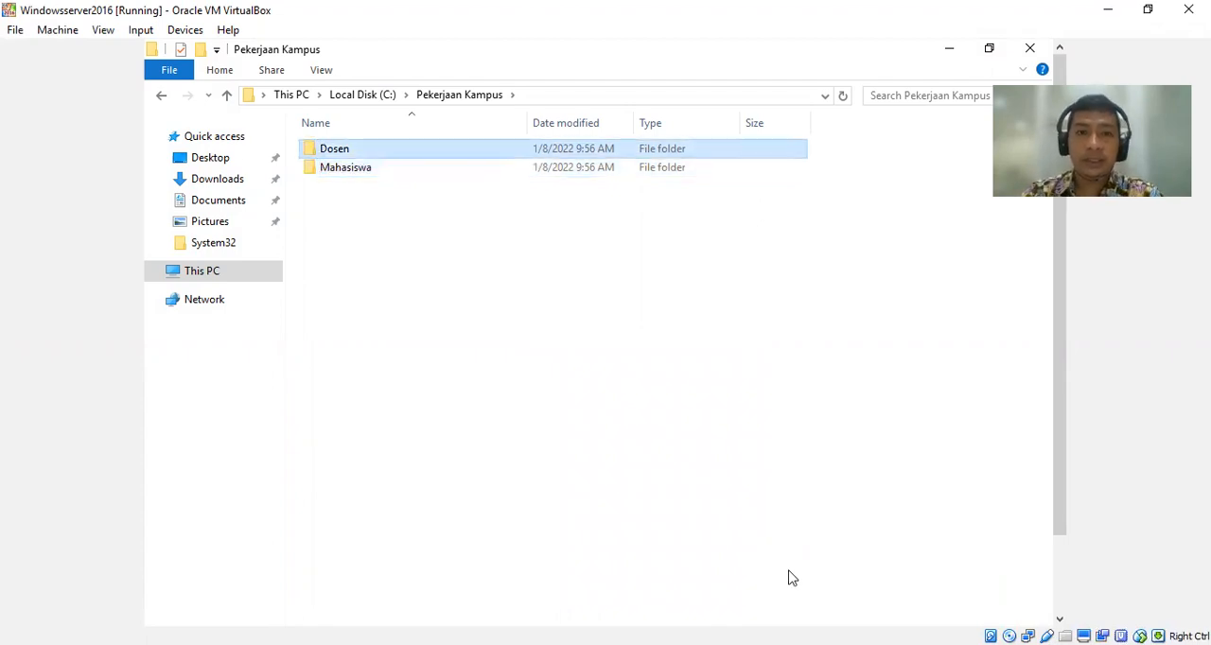
left_click(490, 286)
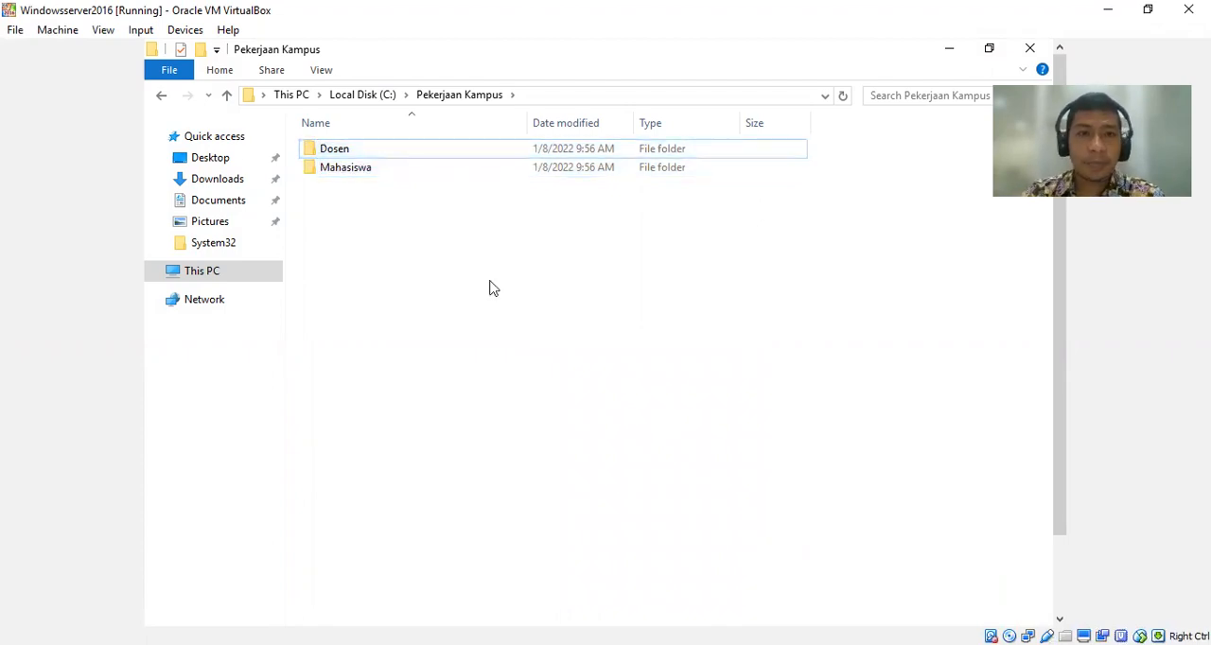
In the Dosen folder's File Sharing settings, find the dsn group in the upiyptk.ac.id directory and add it to the sharing list.
left_click(379, 157)
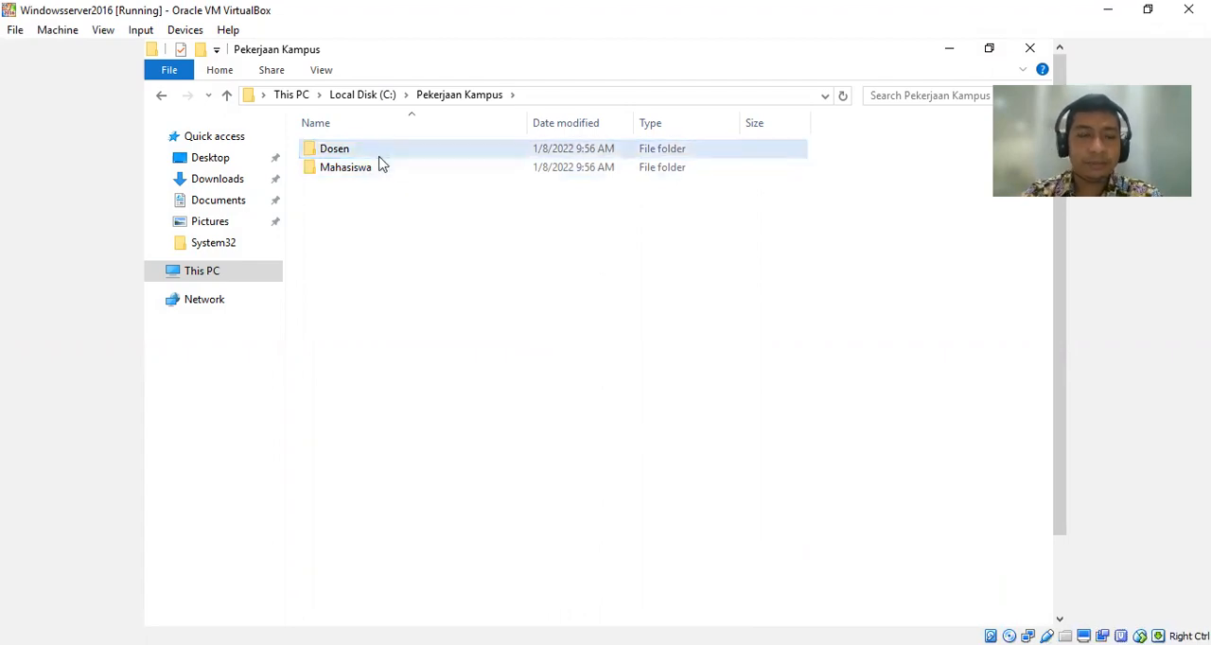
right_click(379, 164)
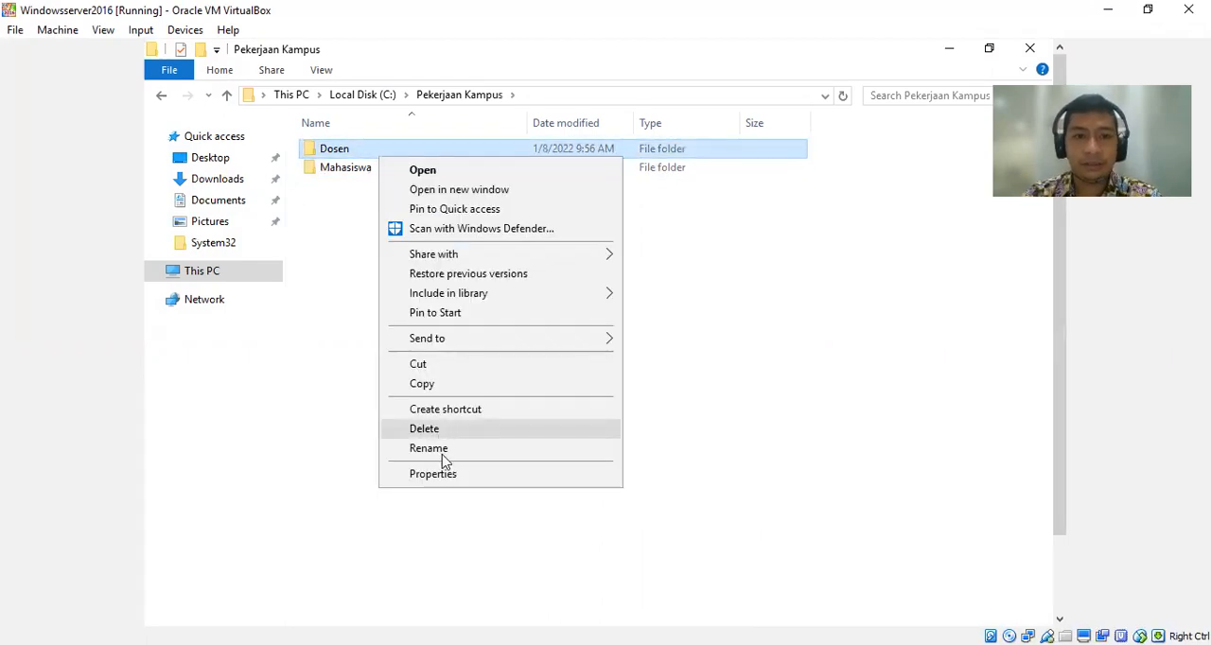
left_click(445, 477)
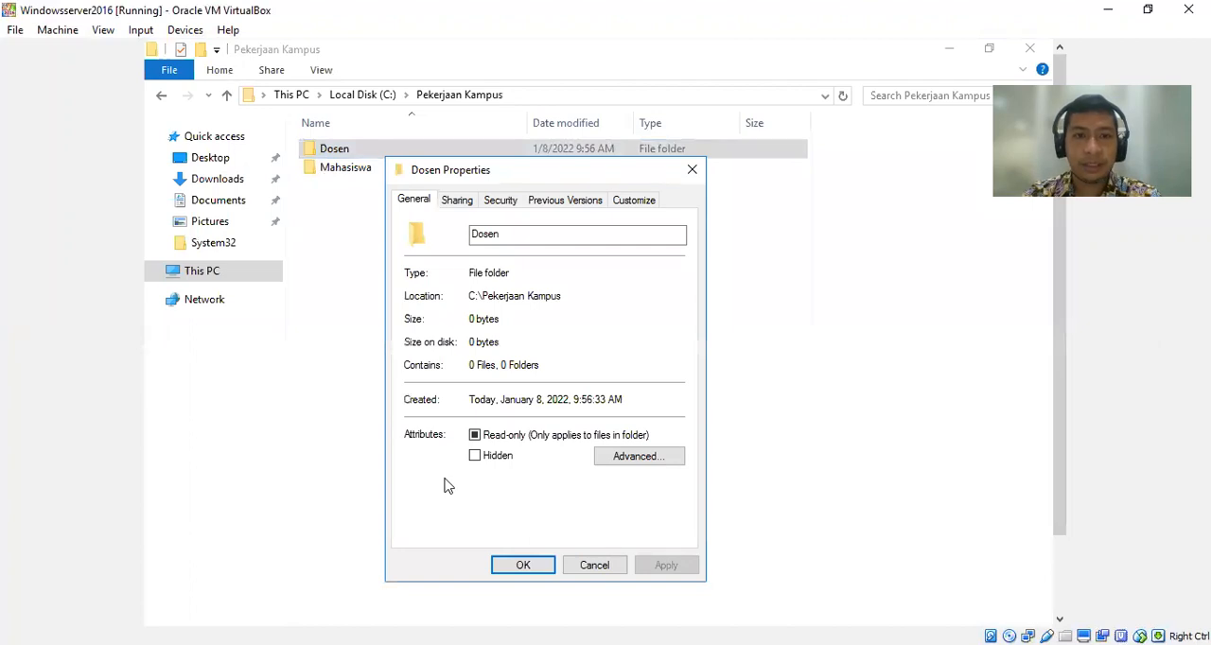
left_click(461, 204)
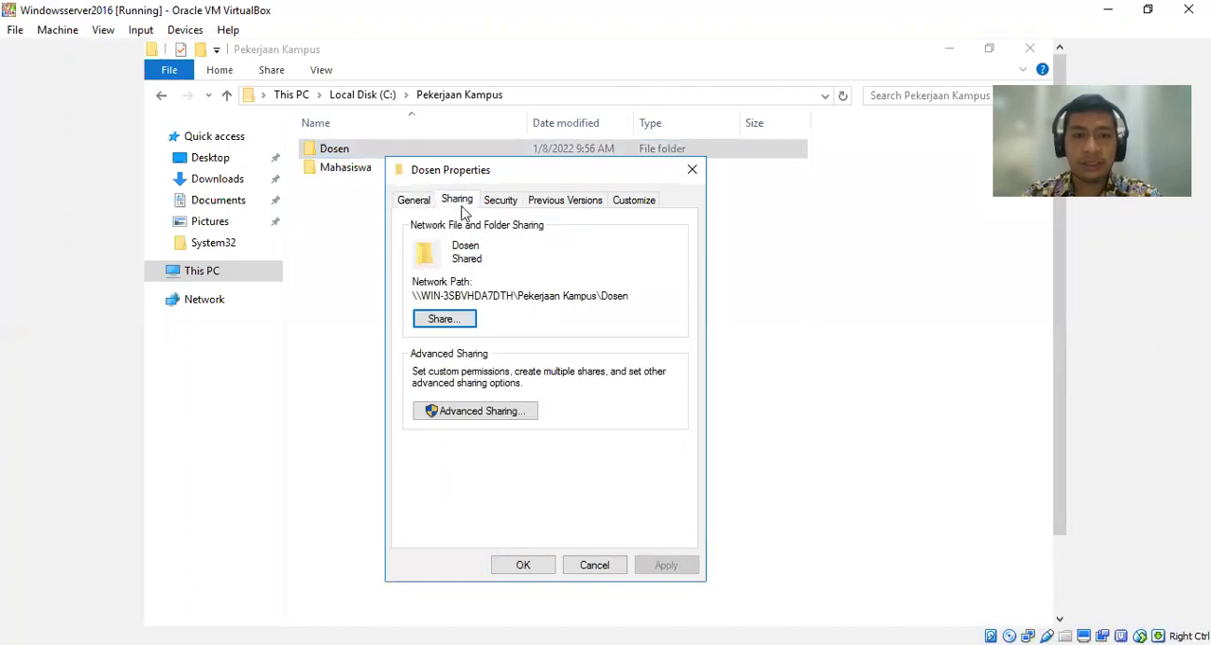
left_click(445, 319)
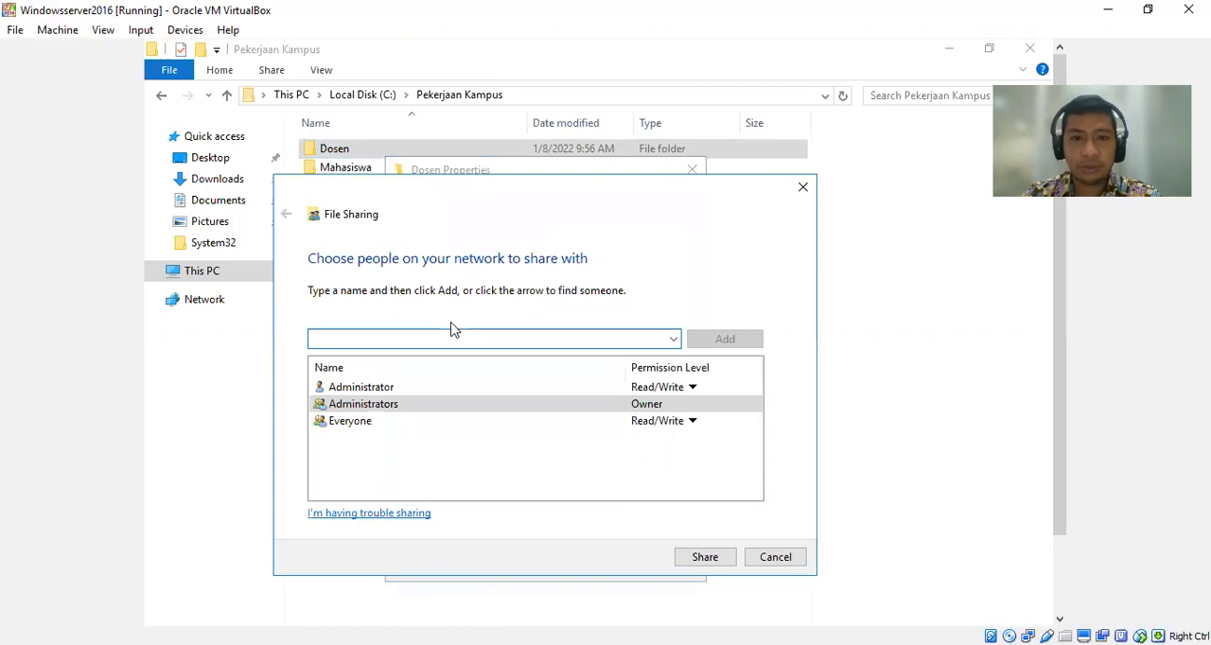
left_click(672, 341)
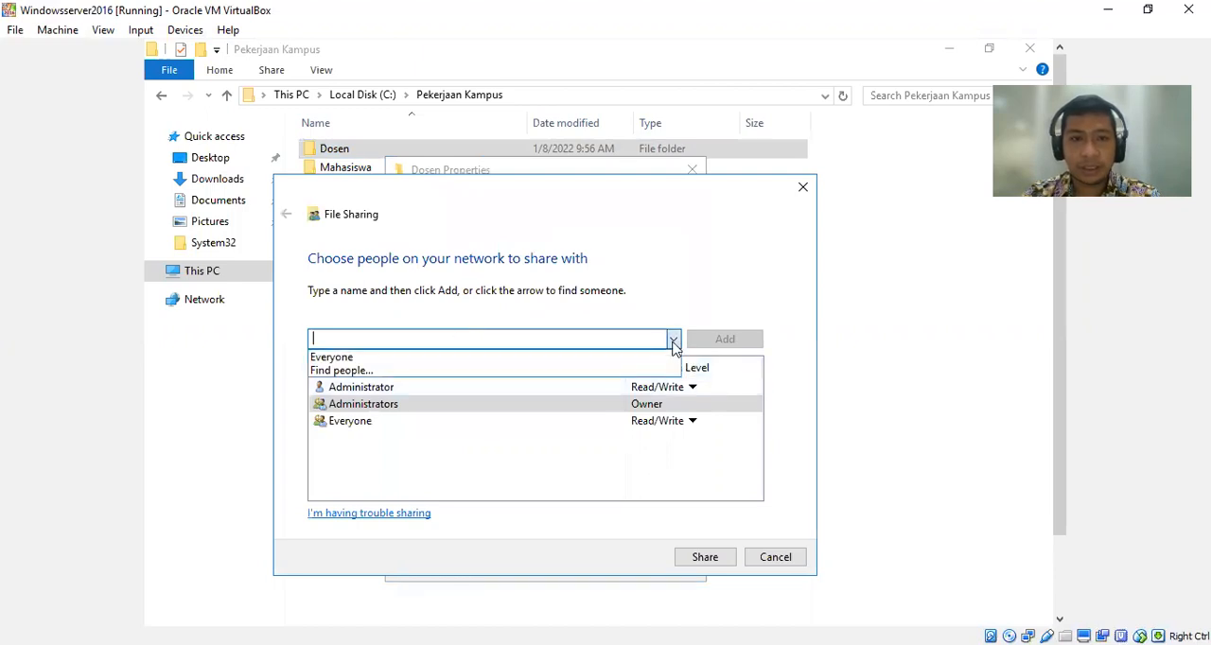
left_click(452, 371)
left_click(331, 406)
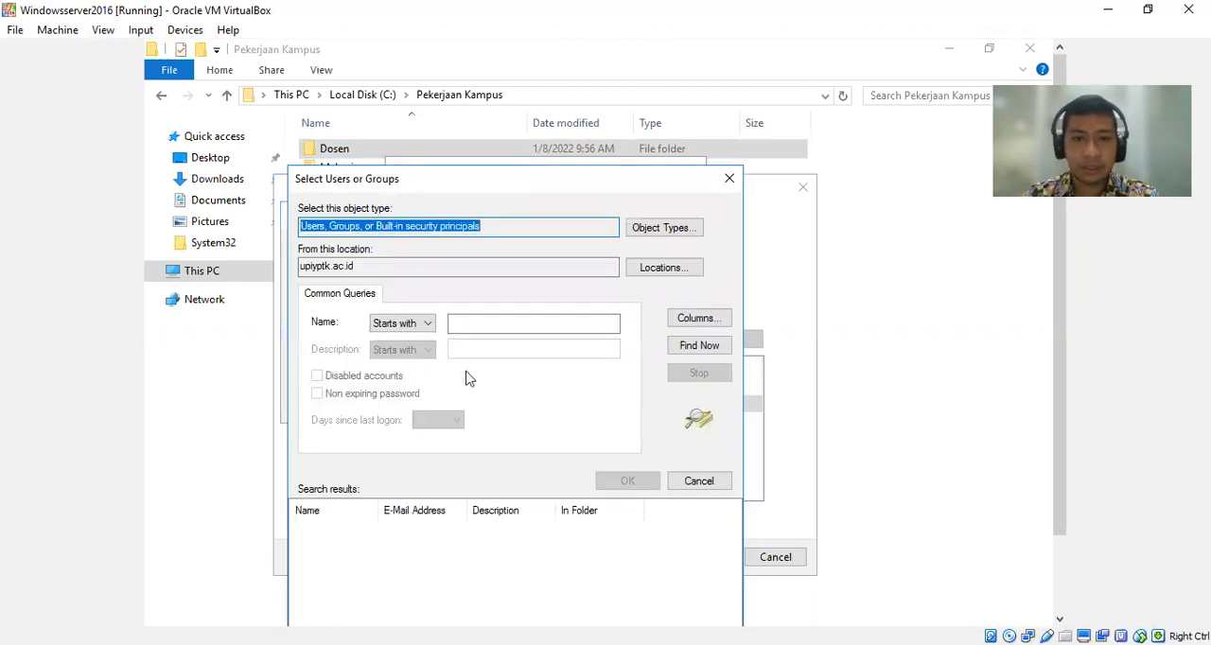
left_click(702, 347)
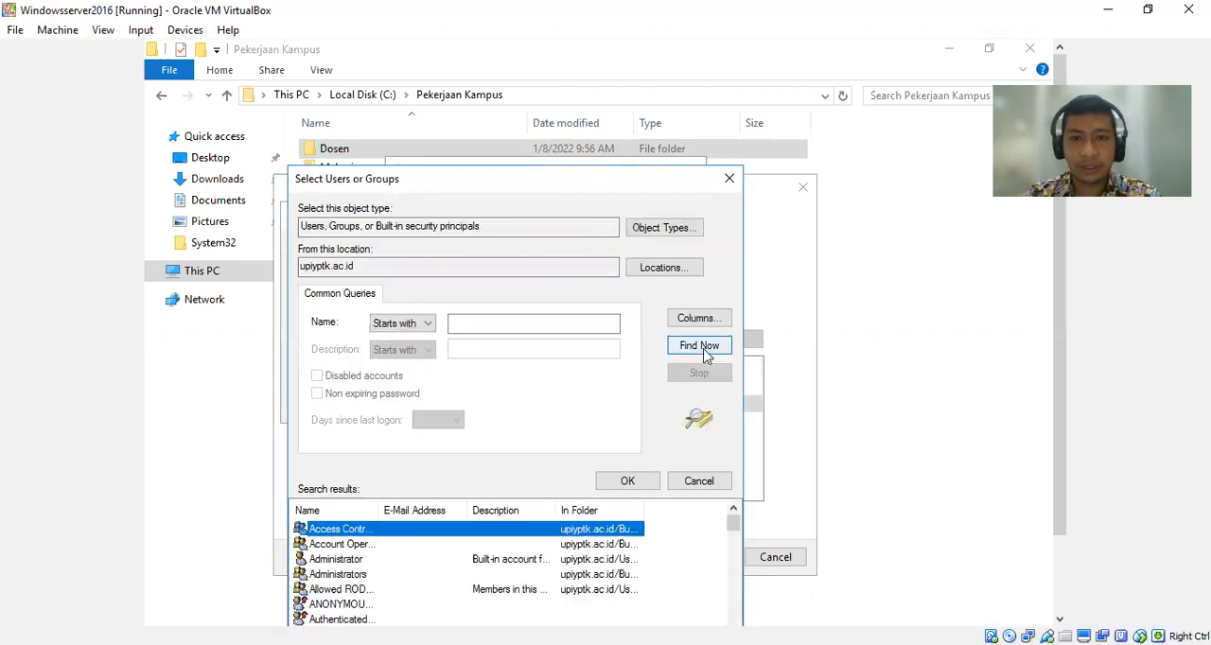
type("dsn")
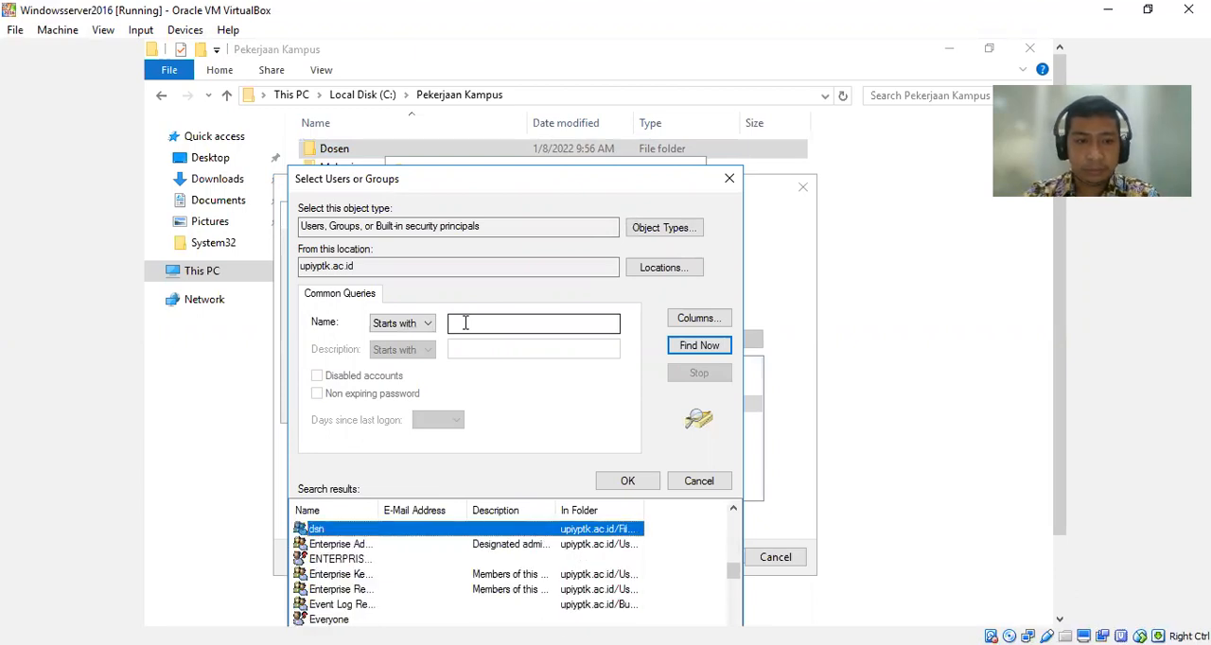
double_click(345, 530)
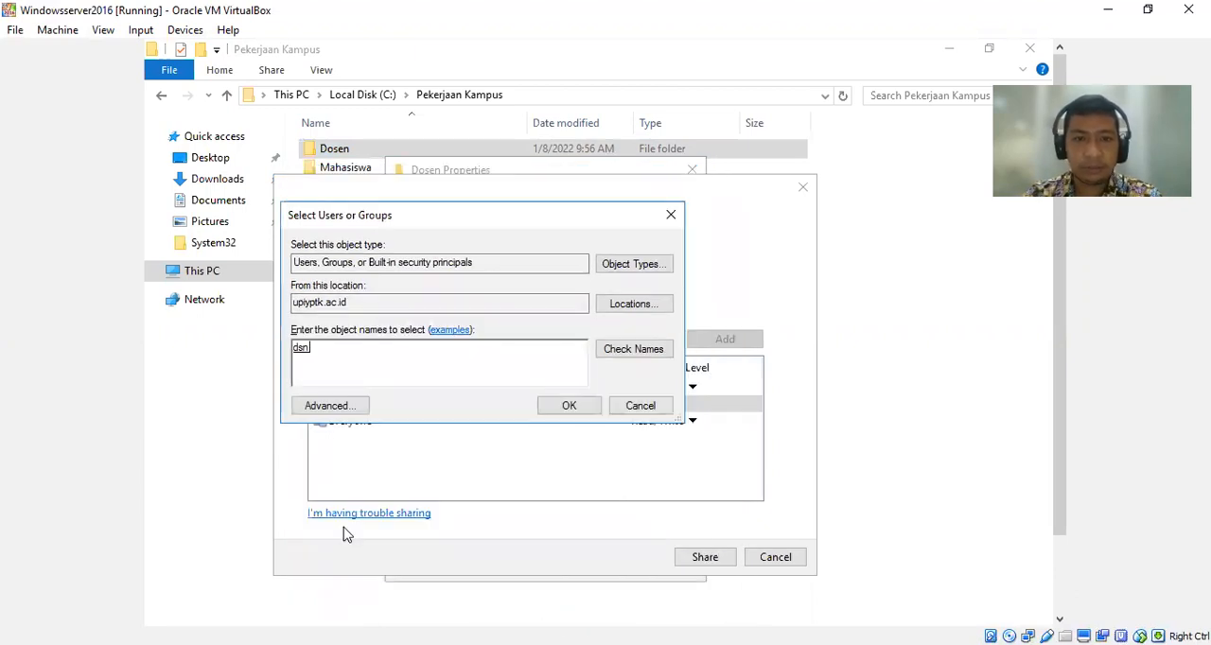
left_click(556, 412)
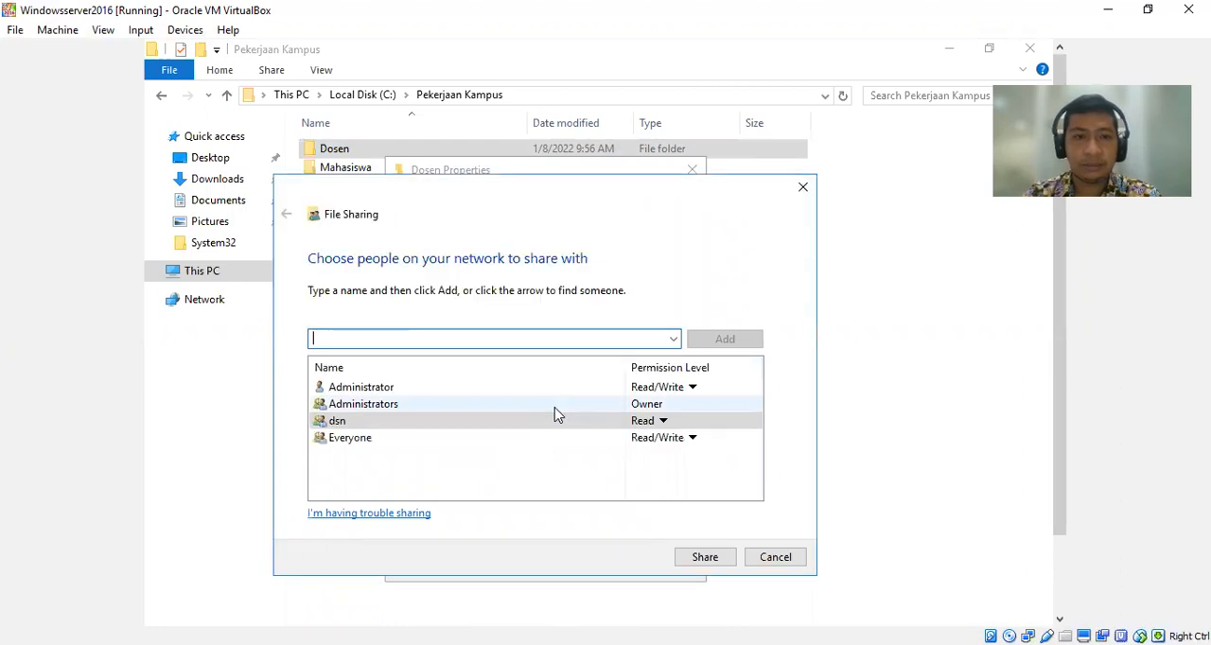
Set the dsn group's permission level on the Dosen folder to Read/Write and apply the sharing.
left_click(662, 422)
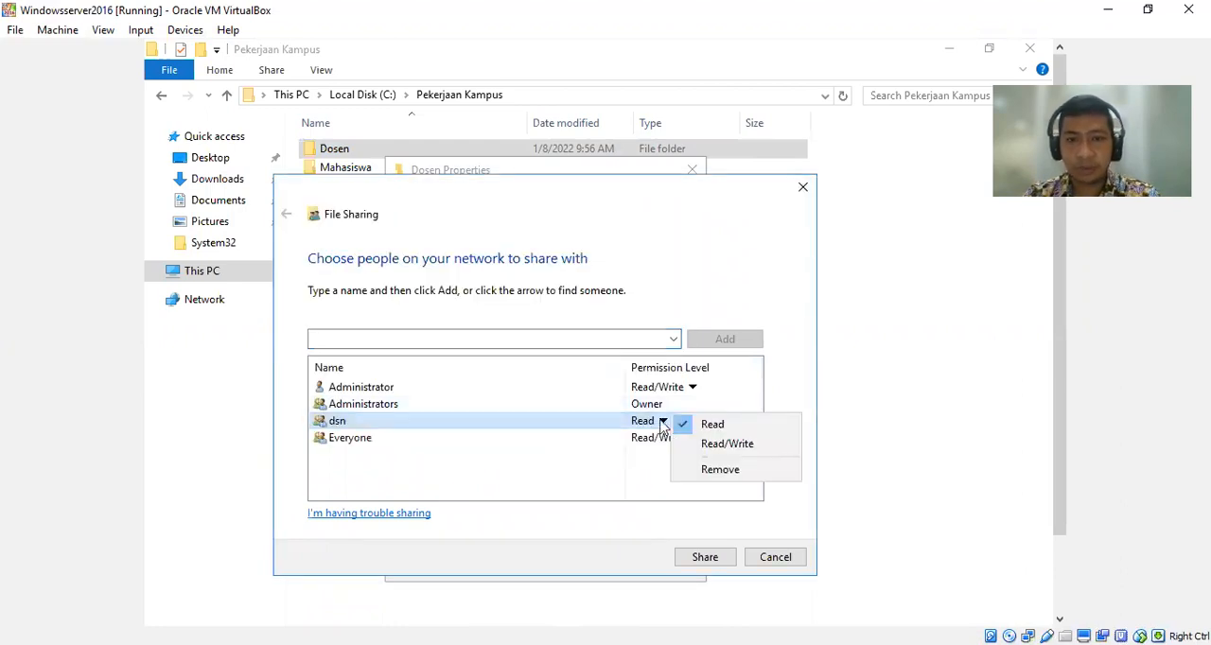
left_click(719, 445)
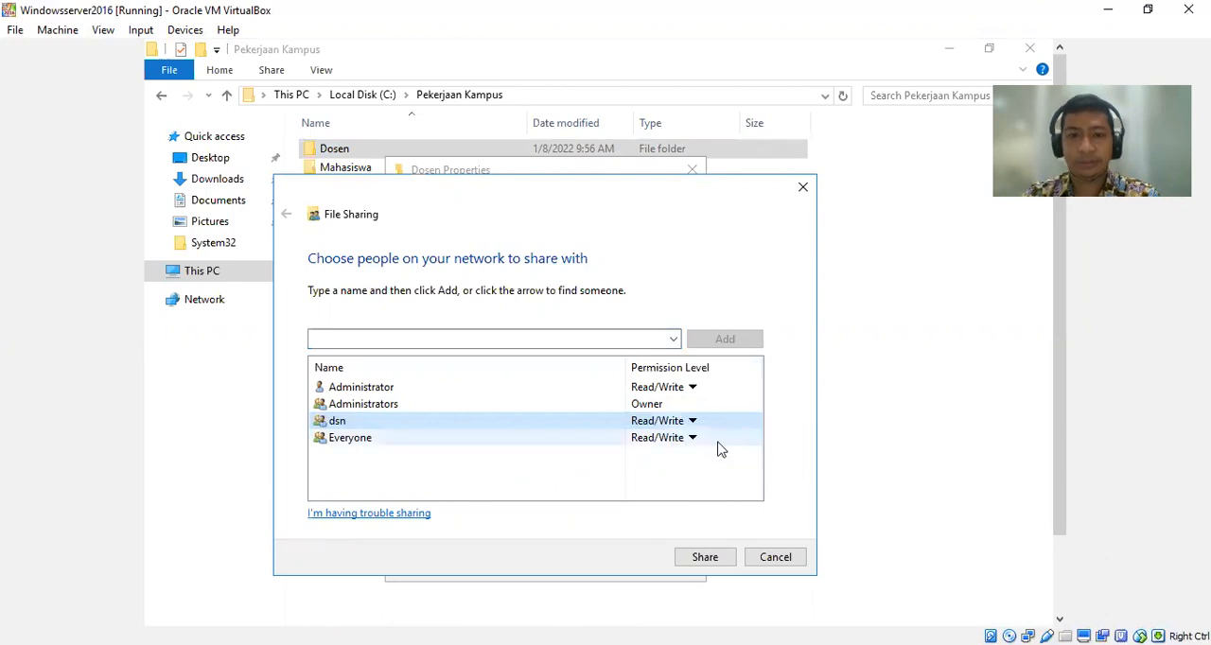
left_click(704, 561)
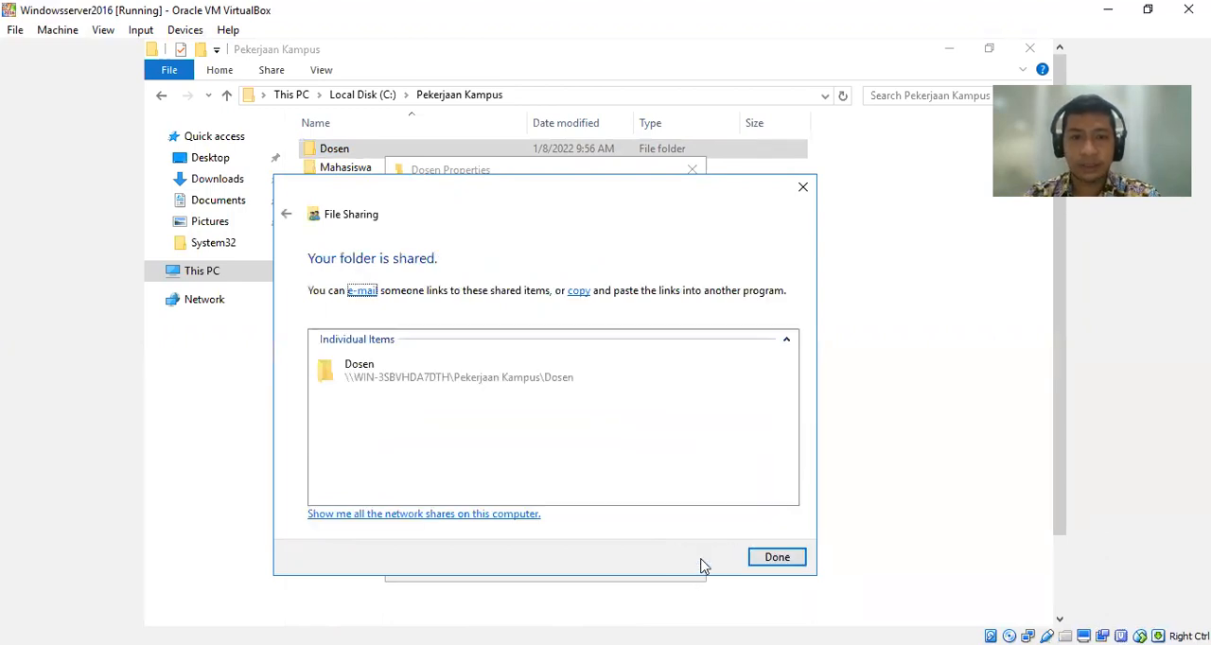
left_click(767, 560)
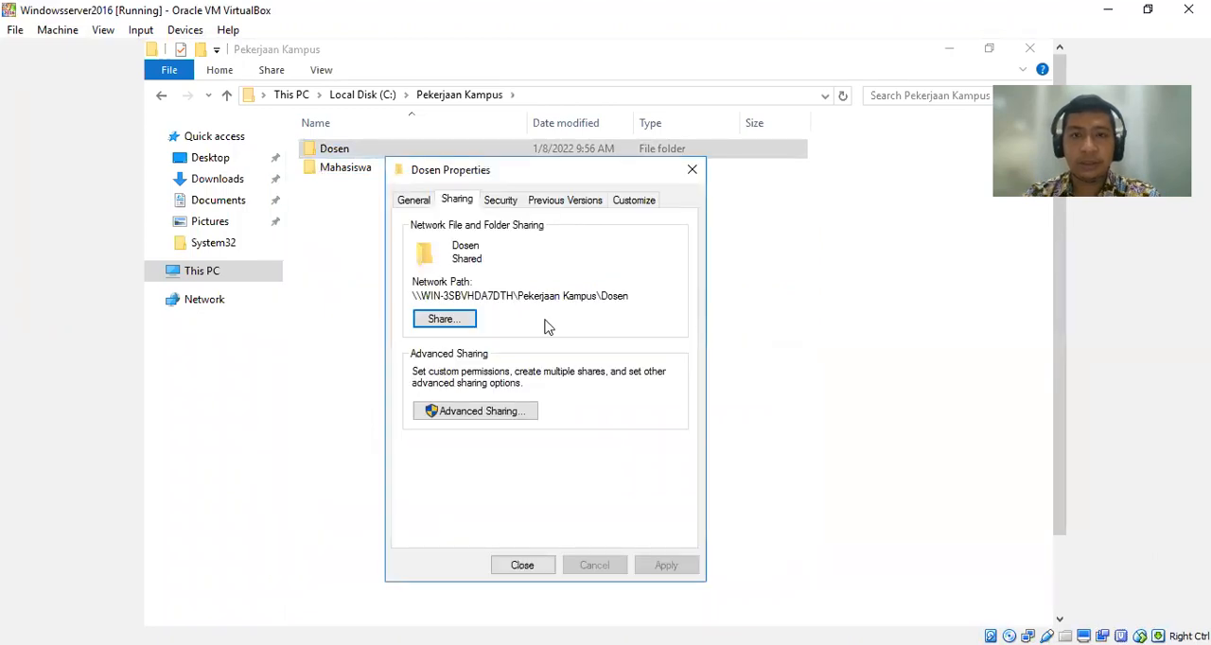
In the Dosen folder's advanced security settings, replace all child object permission entries with inheritable entries from this folder and confirm.
left_click(504, 201)
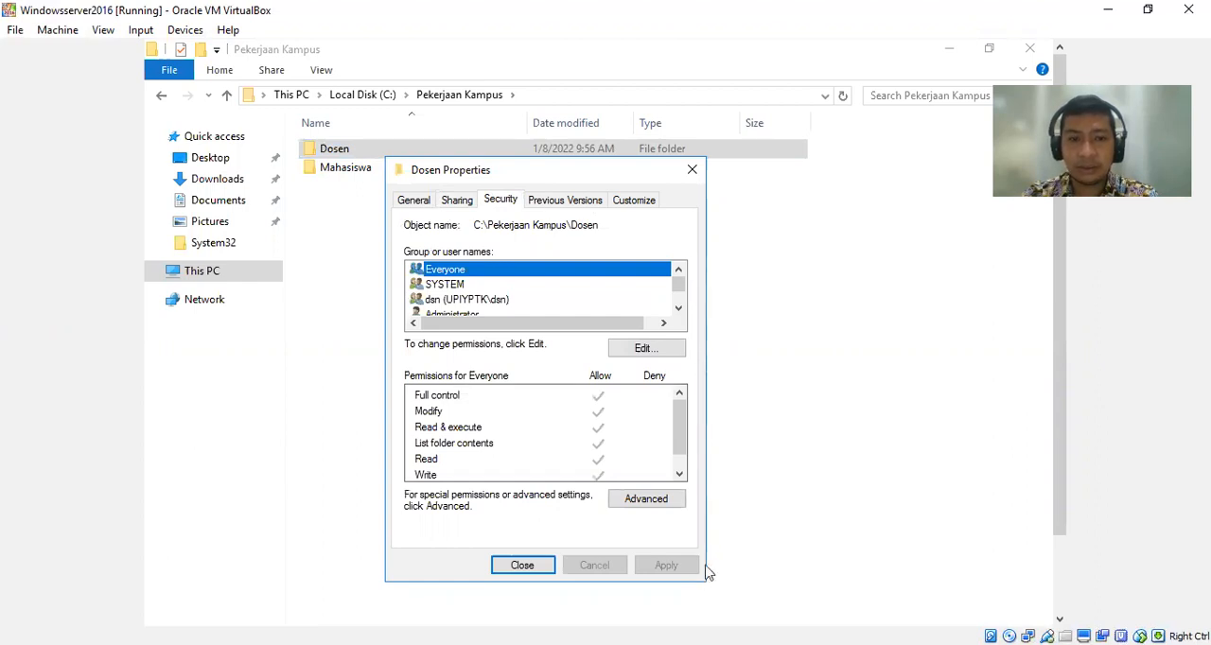
left_click_drag(684, 432, 688, 390)
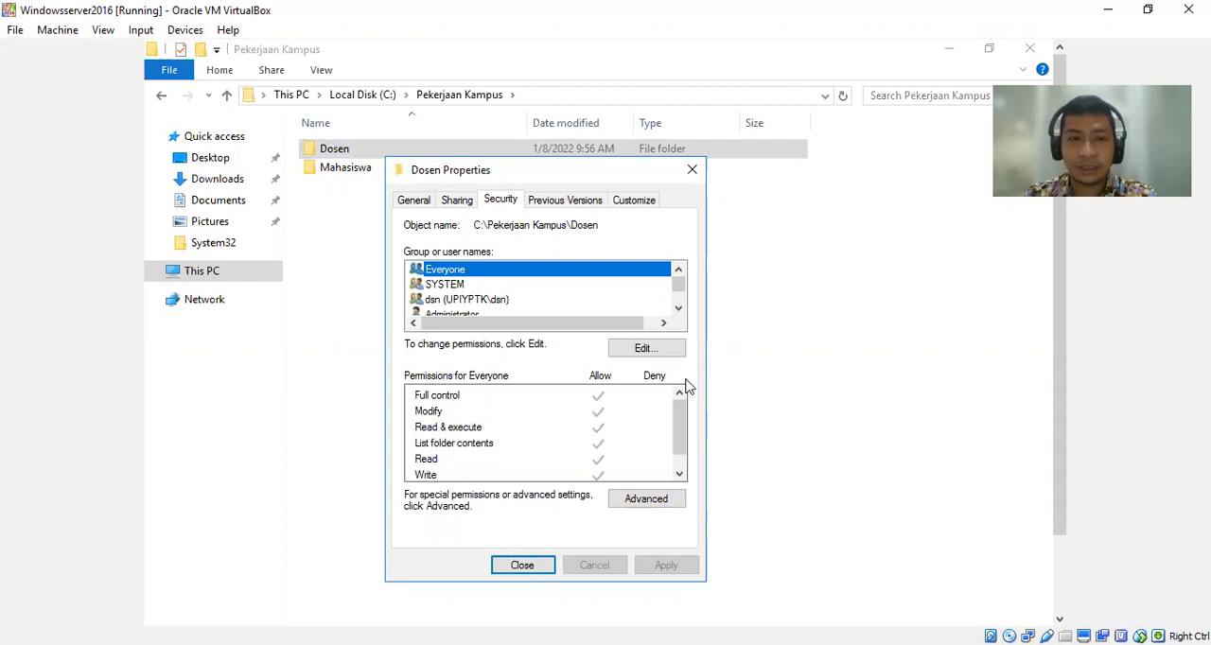
left_click(664, 349)
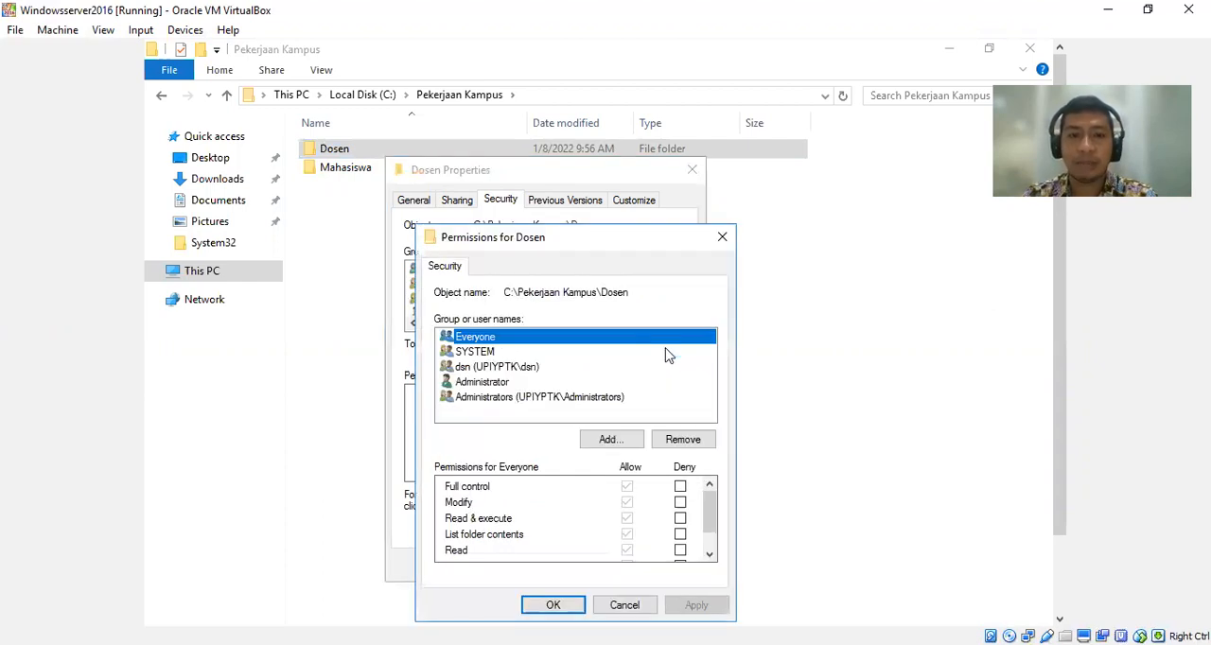
left_click(629, 609)
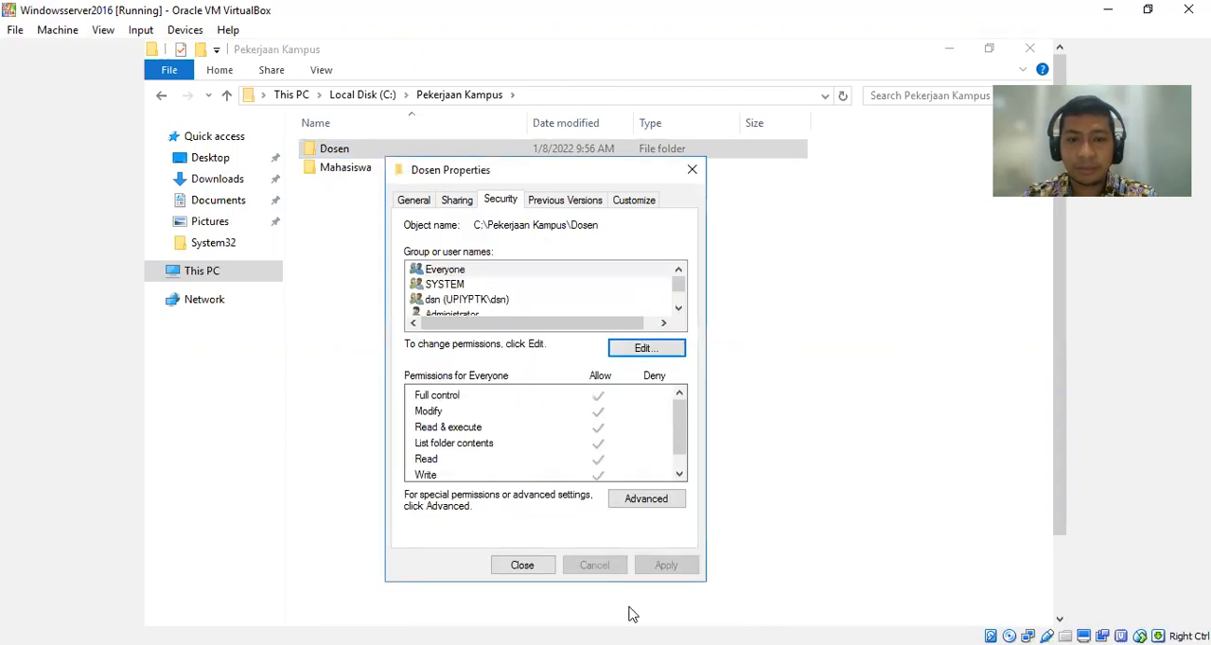
left_click_drag(684, 454, 681, 471)
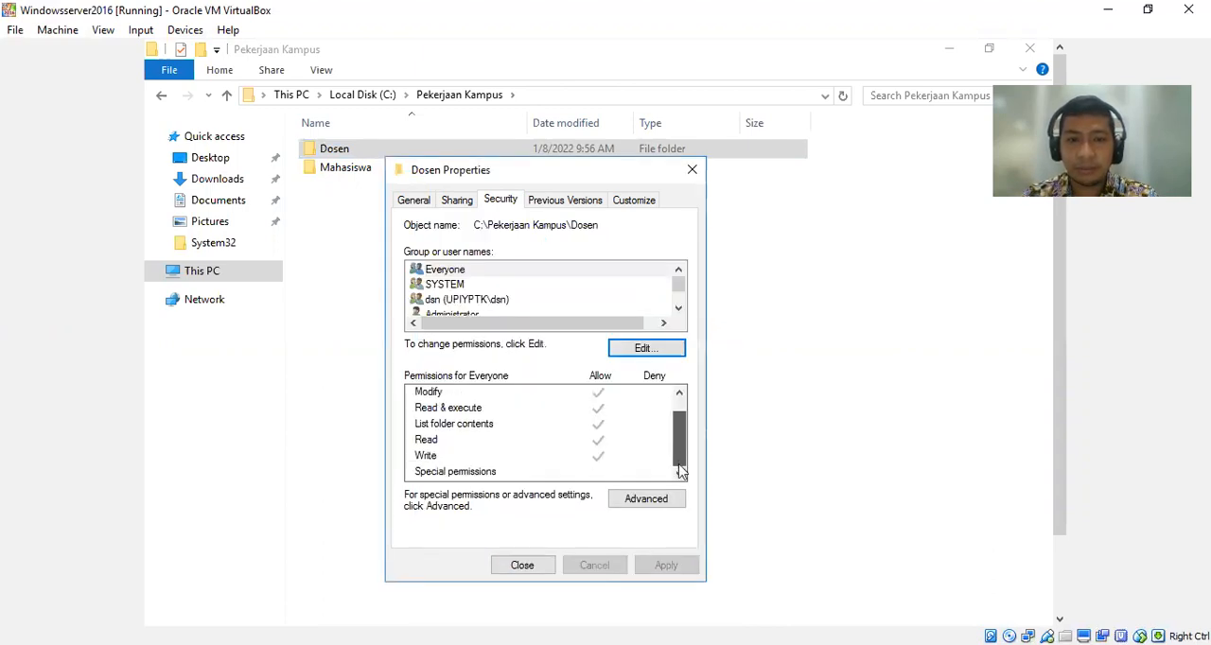
left_click(644, 508)
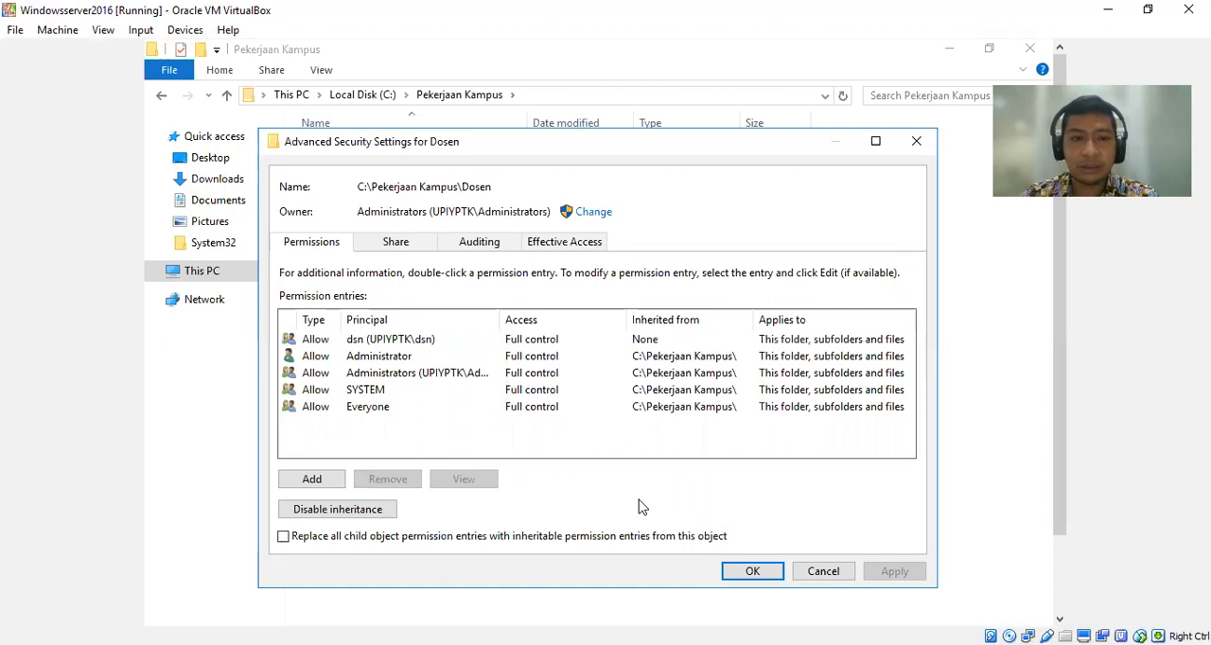
left_click(284, 537)
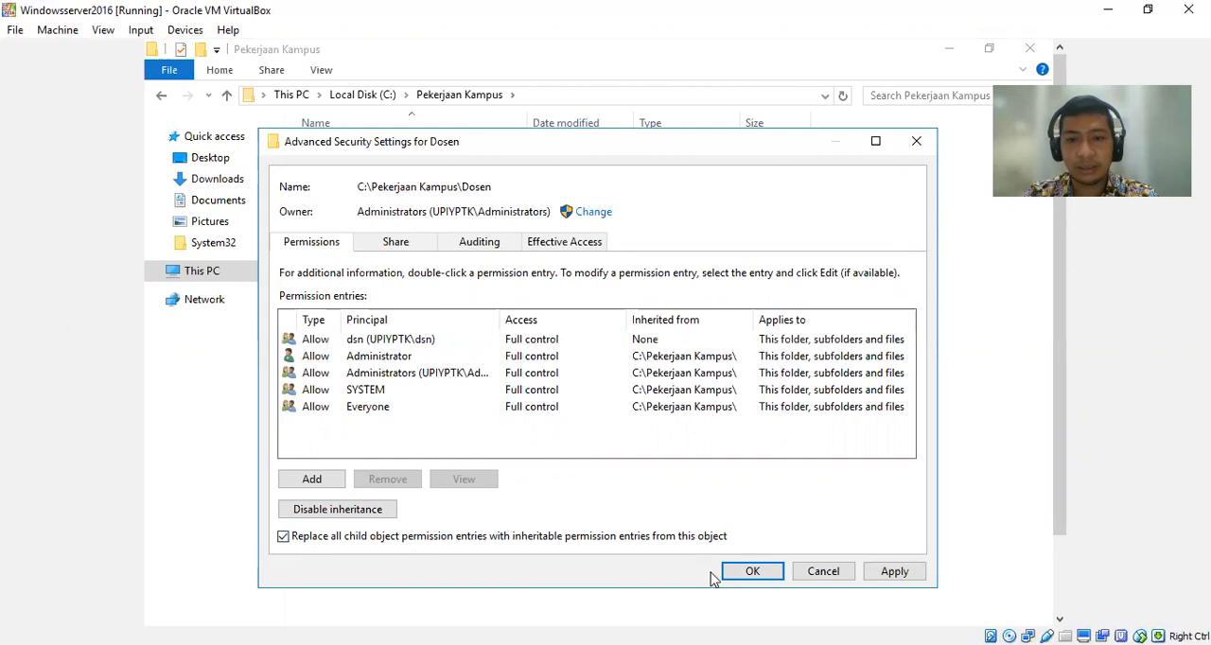
left_click(752, 573)
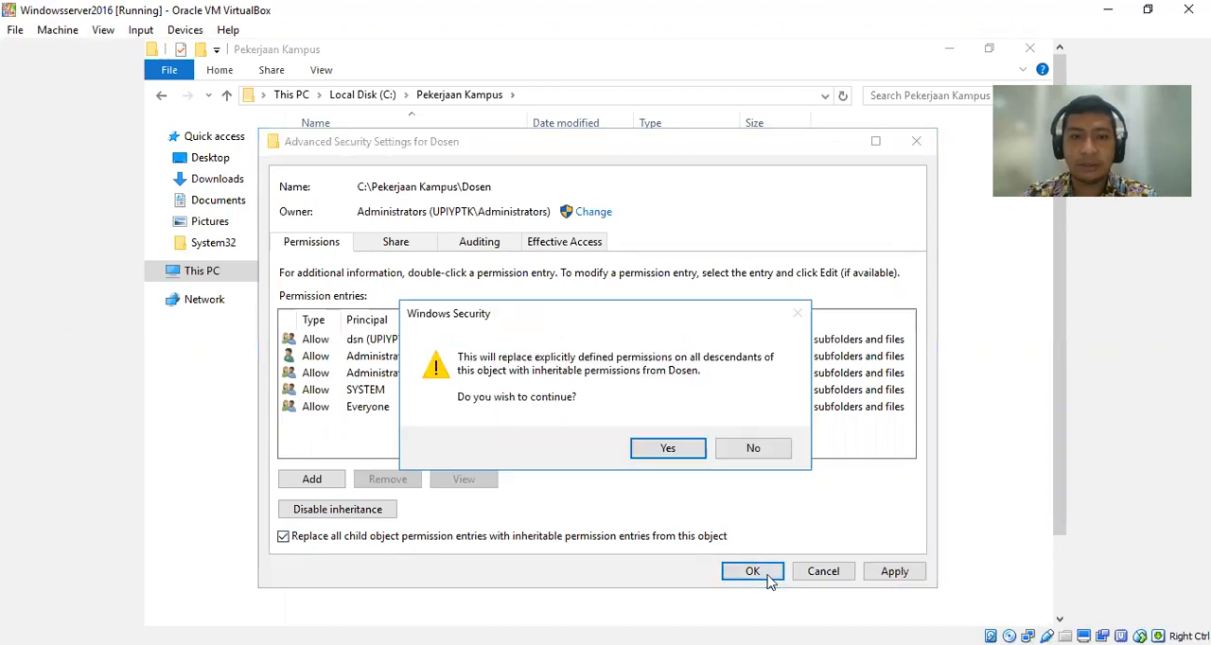
left_click(691, 455)
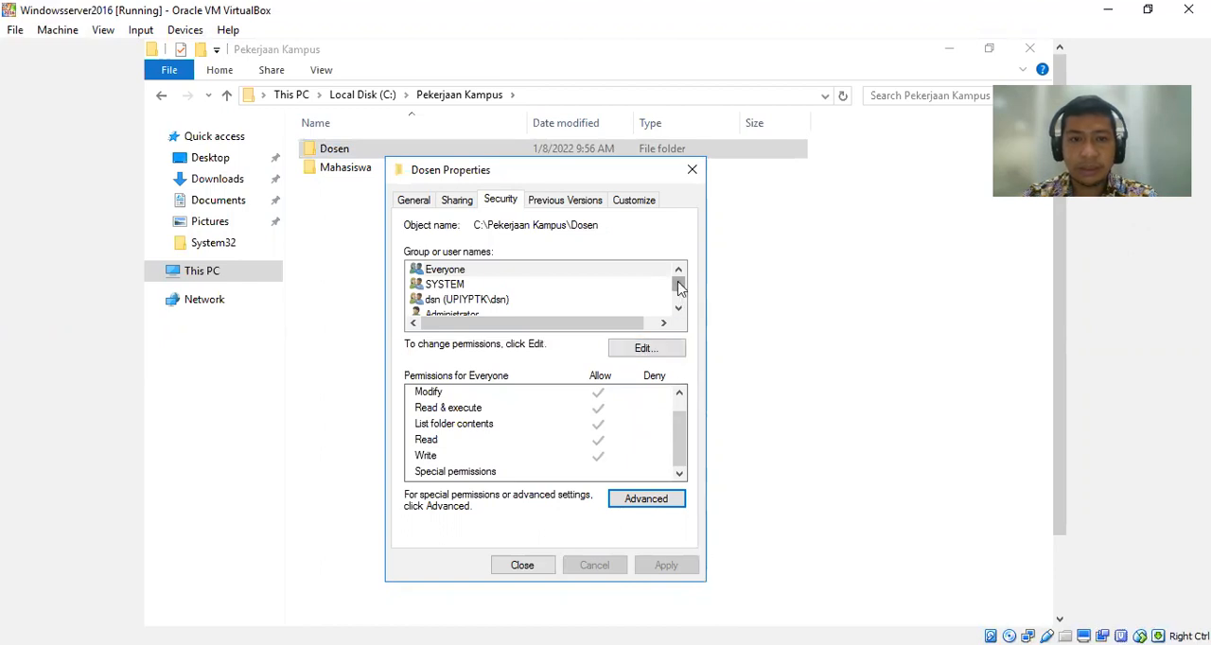
Try to remove the Everyone group from the Dosen folder's security permissions.
mouse_move(673, 283)
left_mouse_down()
mouse_move(679, 304)
mouse_move(685, 266)
left_mouse_up()
left_click(445, 284)
left_click(445, 271)
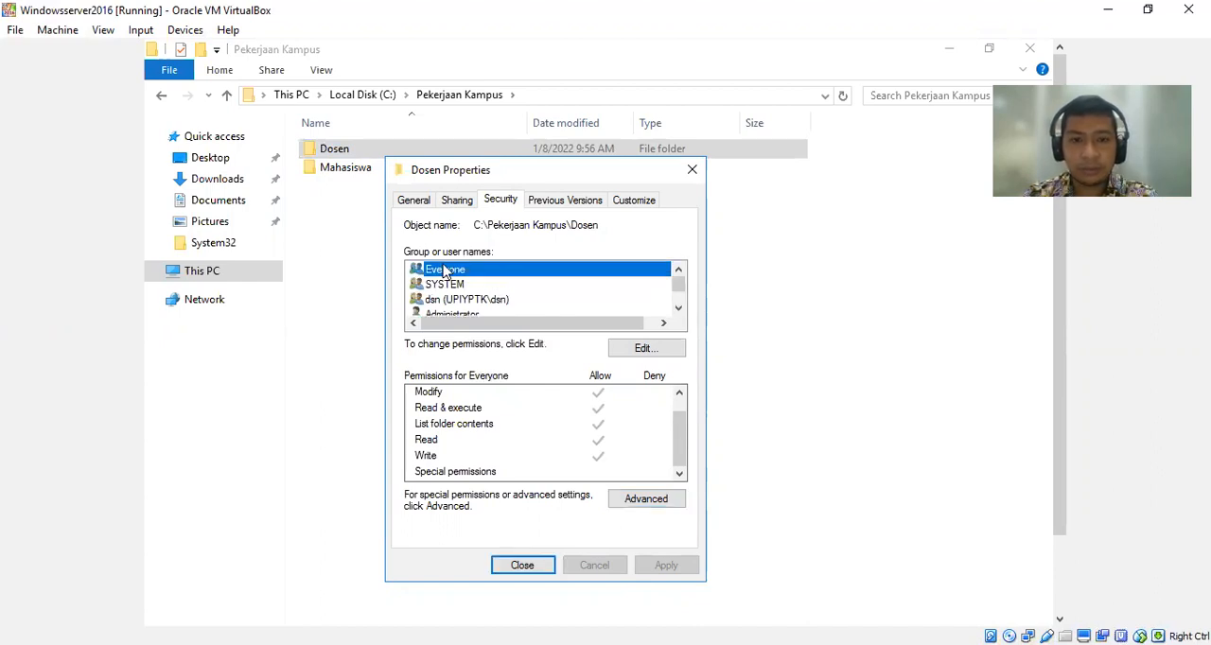
left_click(652, 352)
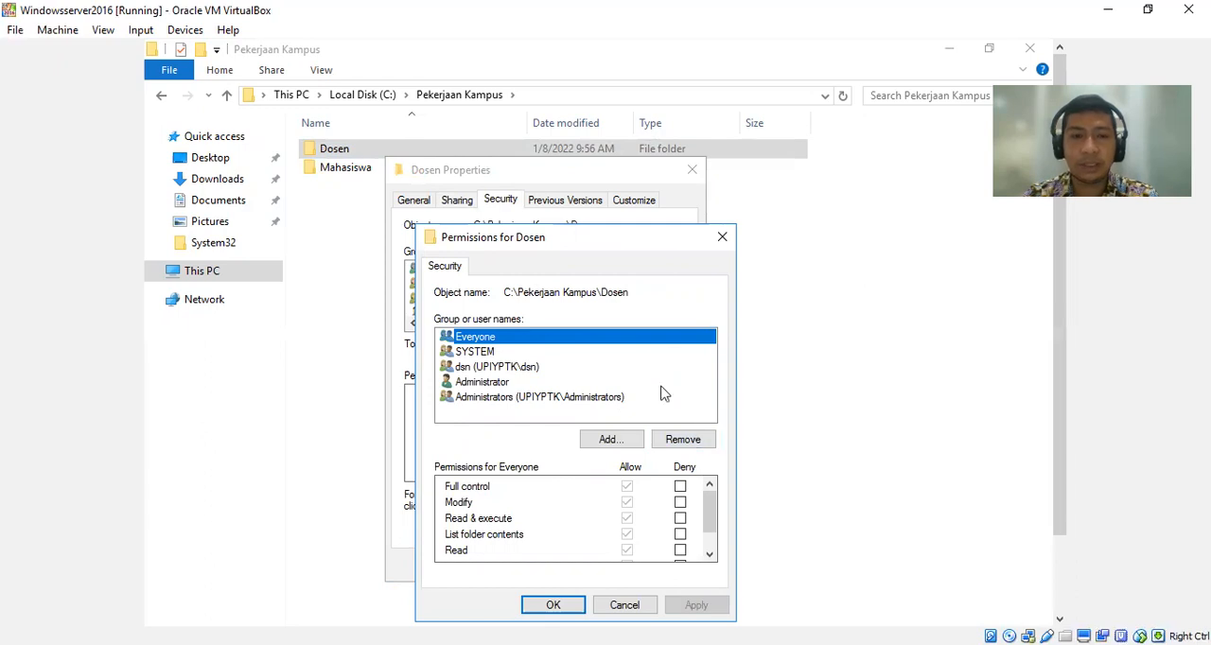
left_click(684, 441)
left_click(762, 449)
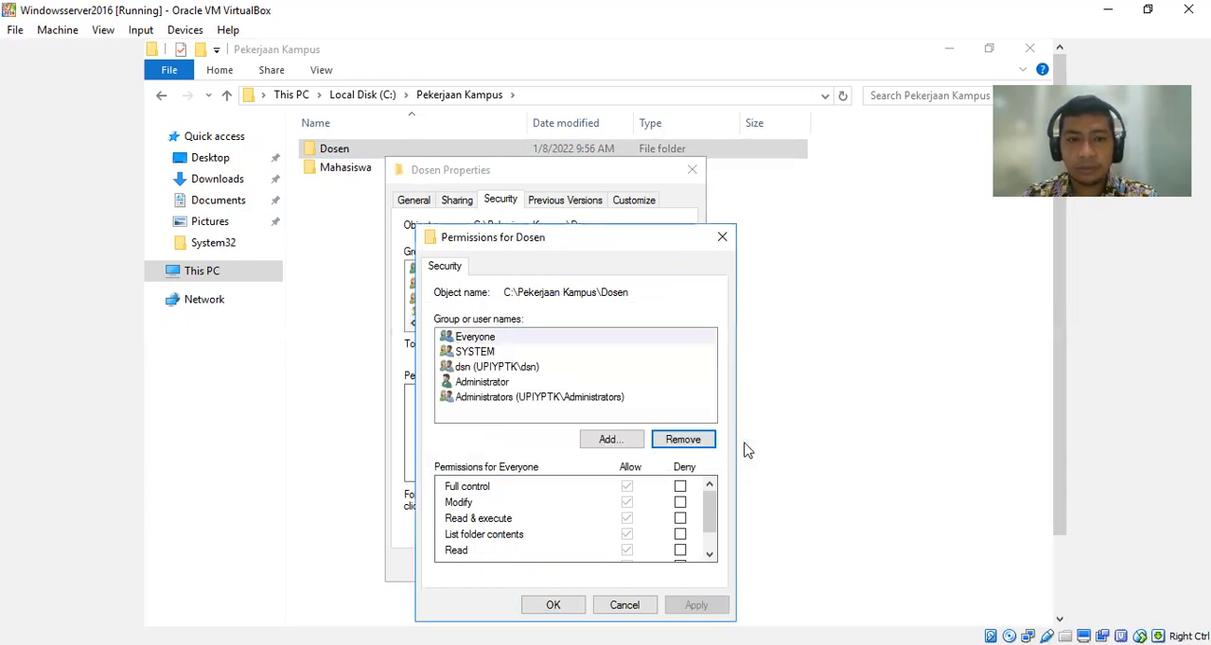
Deny the List folder contents permission to Everyone on the Dosen folder and confirm the deny entry.
left_click(491, 342)
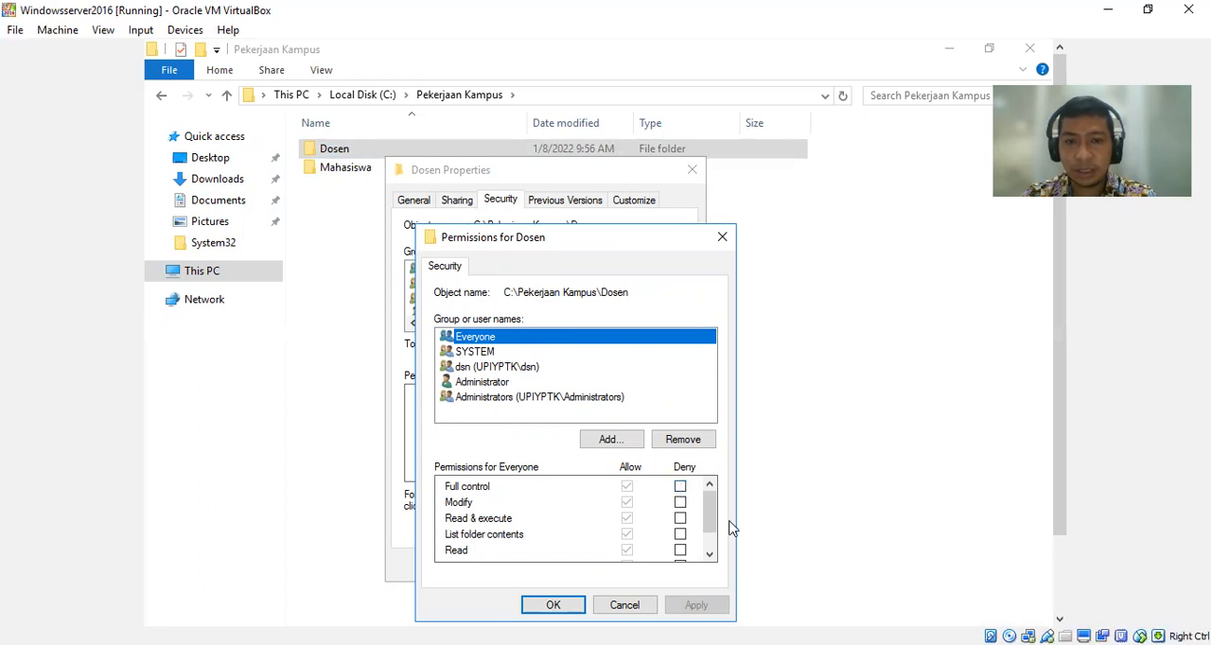
left_click_drag(707, 507, 712, 532)
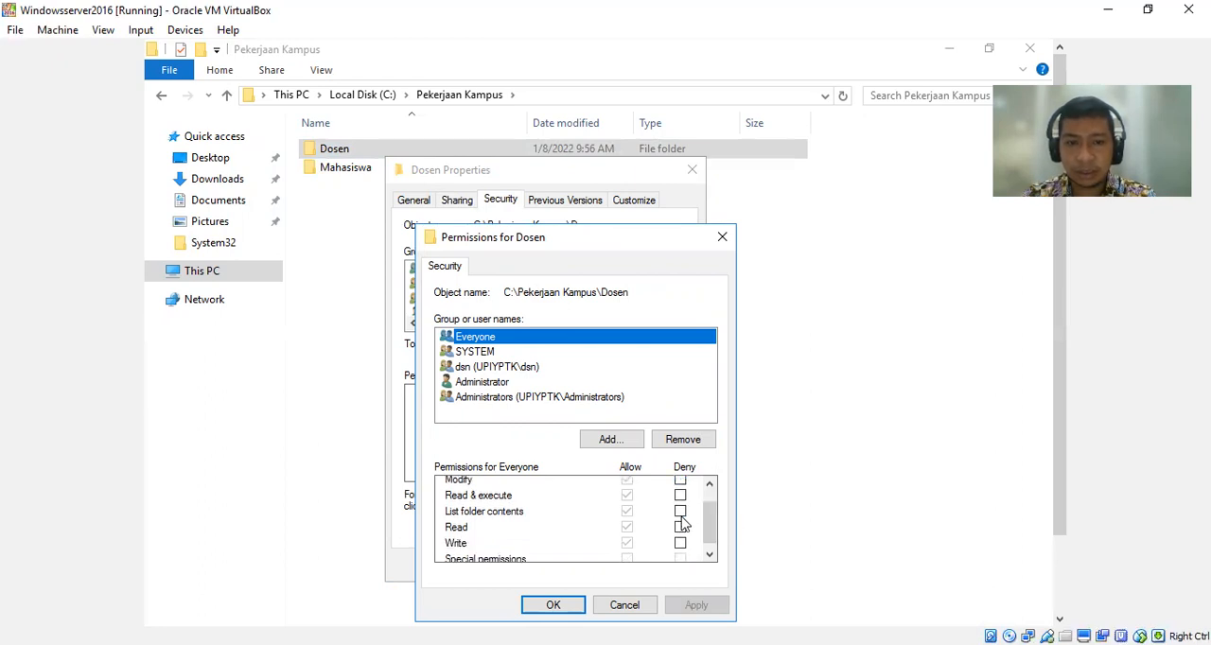
left_click(680, 512)
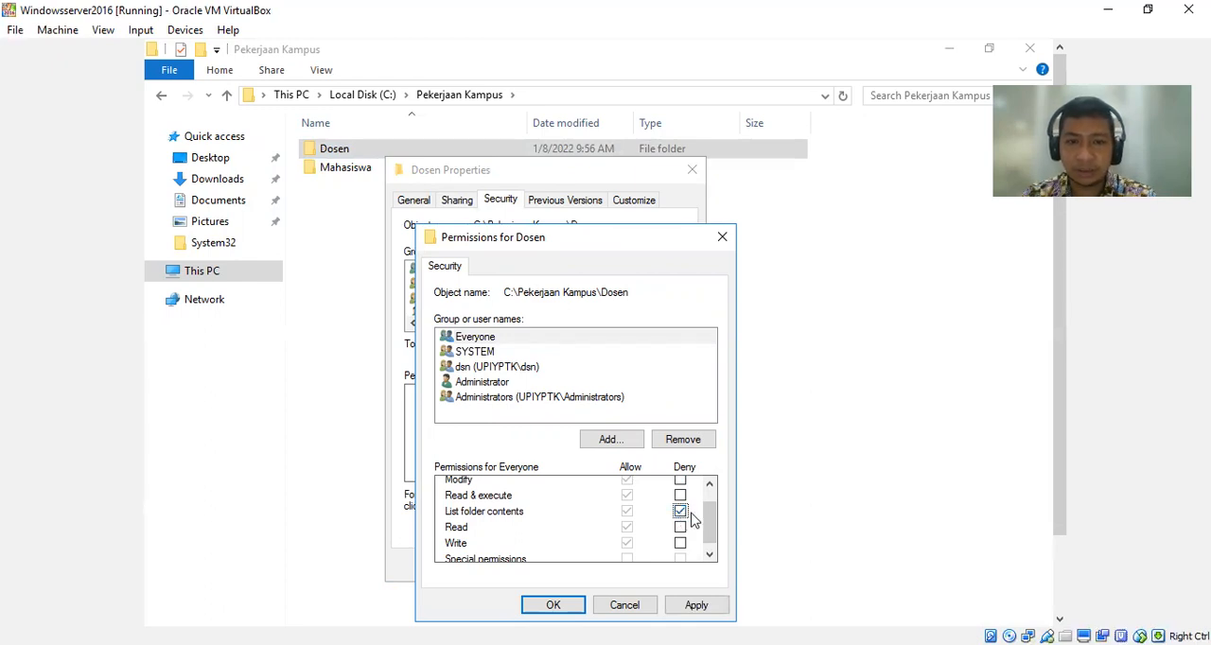
left_click(568, 610)
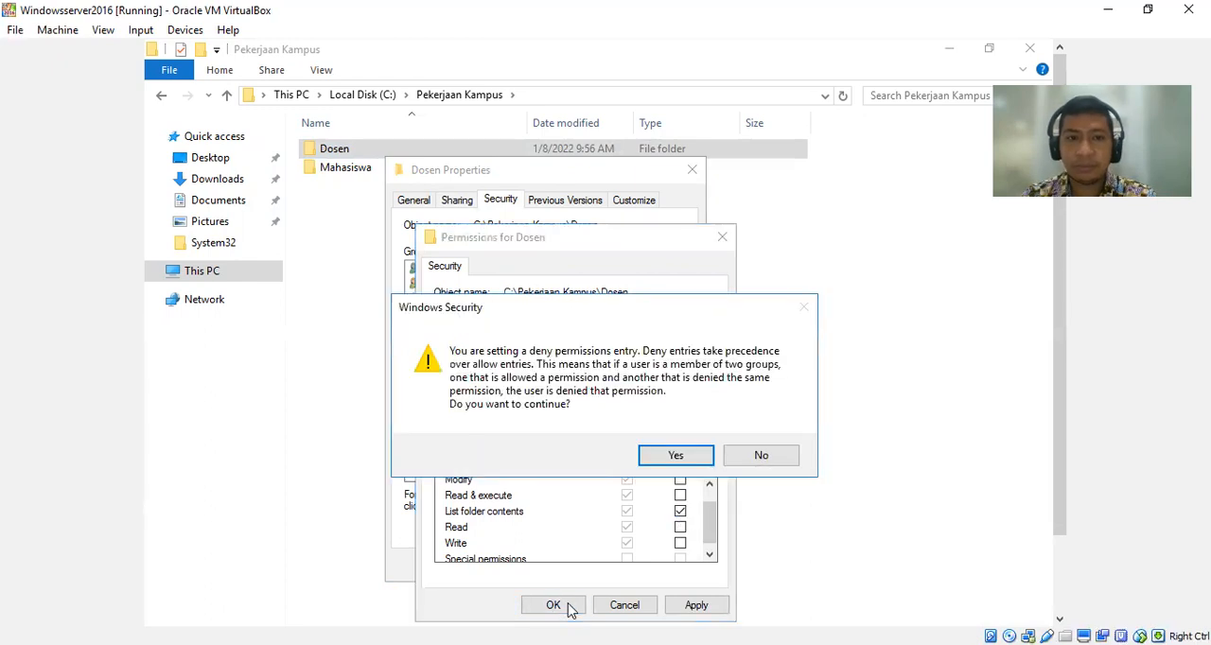
left_click(665, 456)
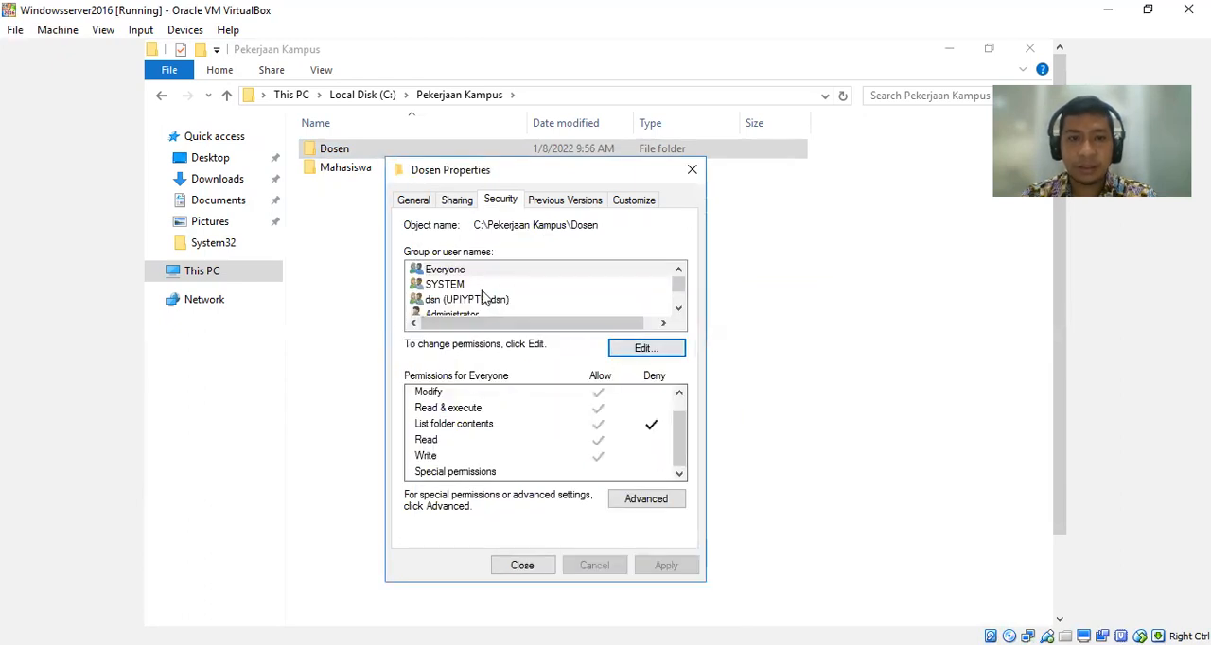
Try to remove SYSTEM from the Dosen folder's security permissions and leave the permission editor without changes.
left_click(678, 309)
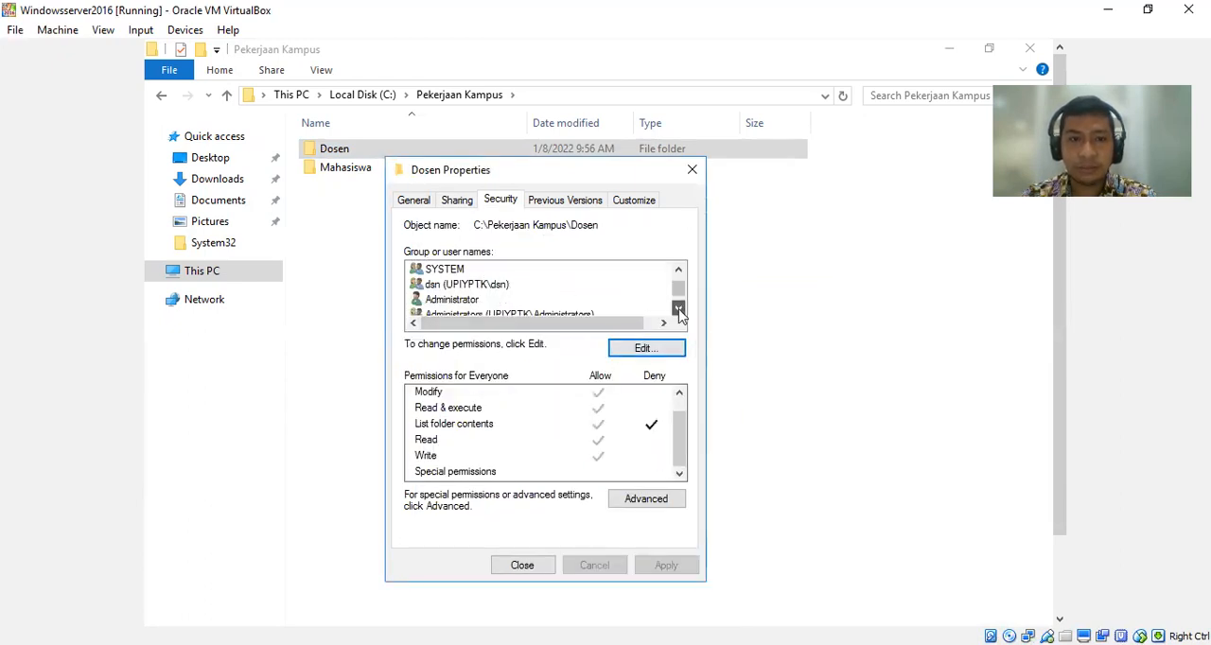
left_click(523, 291)
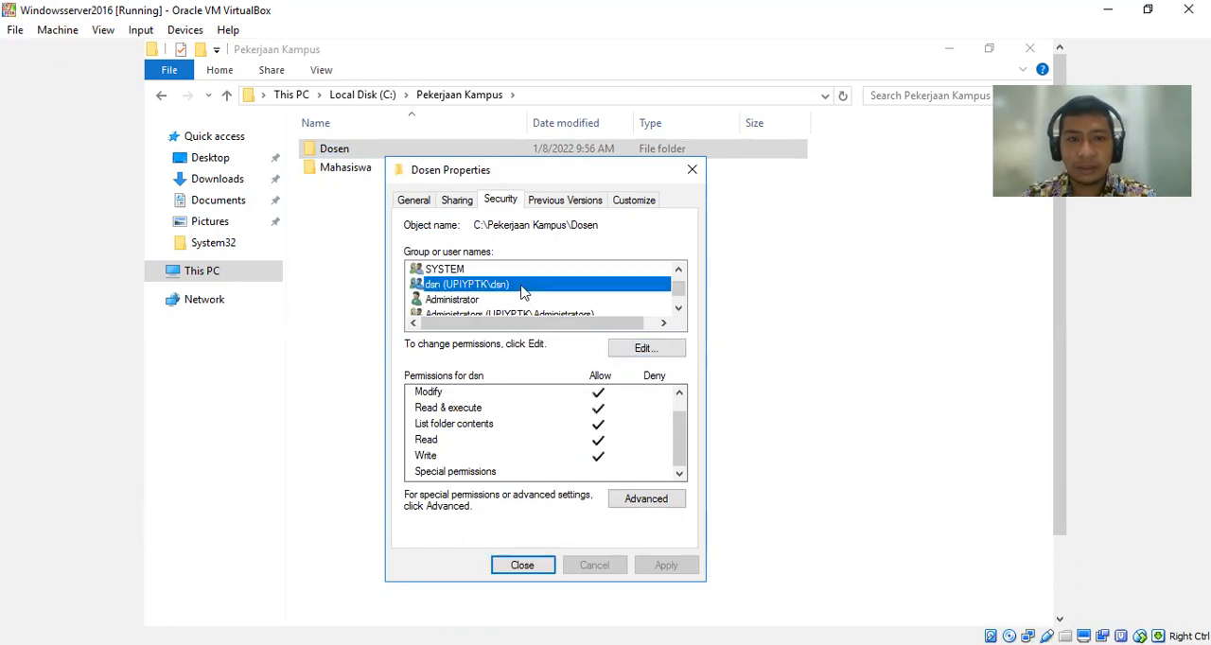
left_click(679, 280)
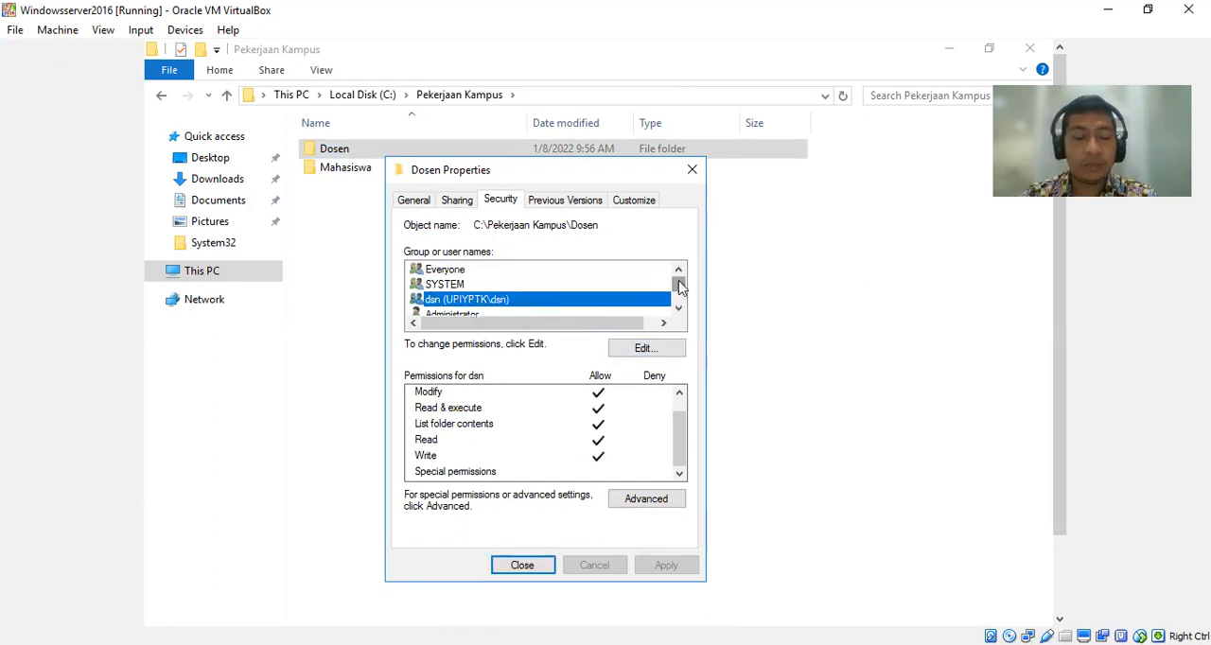
left_click(470, 274)
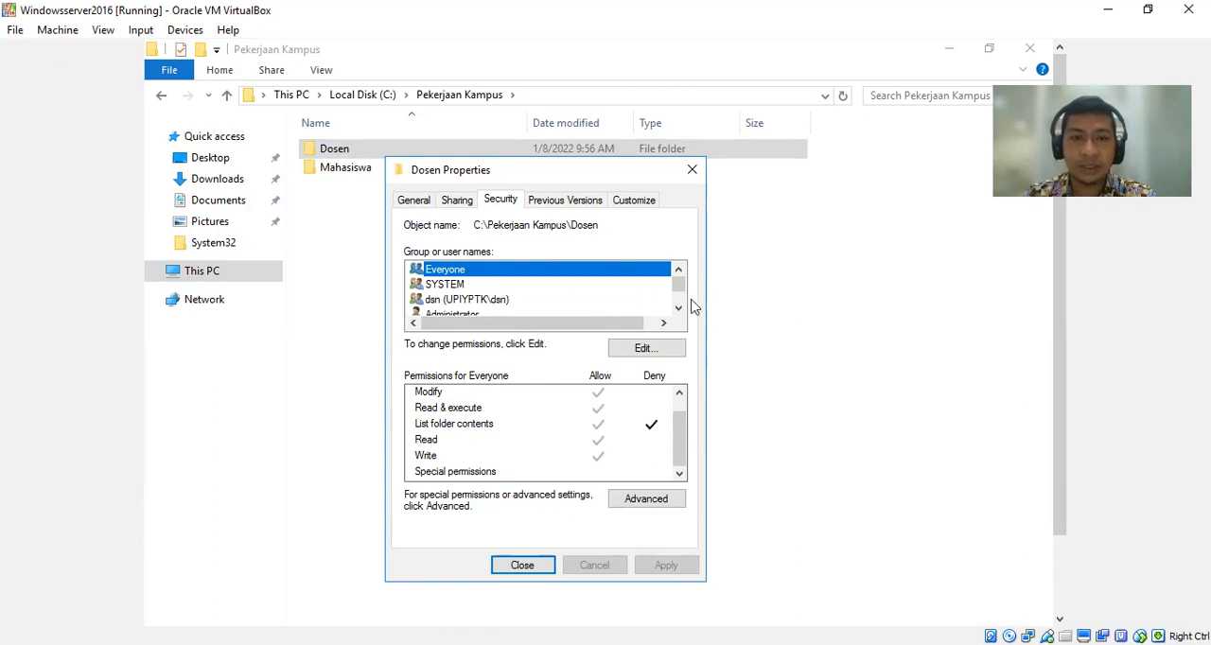
left_click(498, 289)
left_click(613, 350)
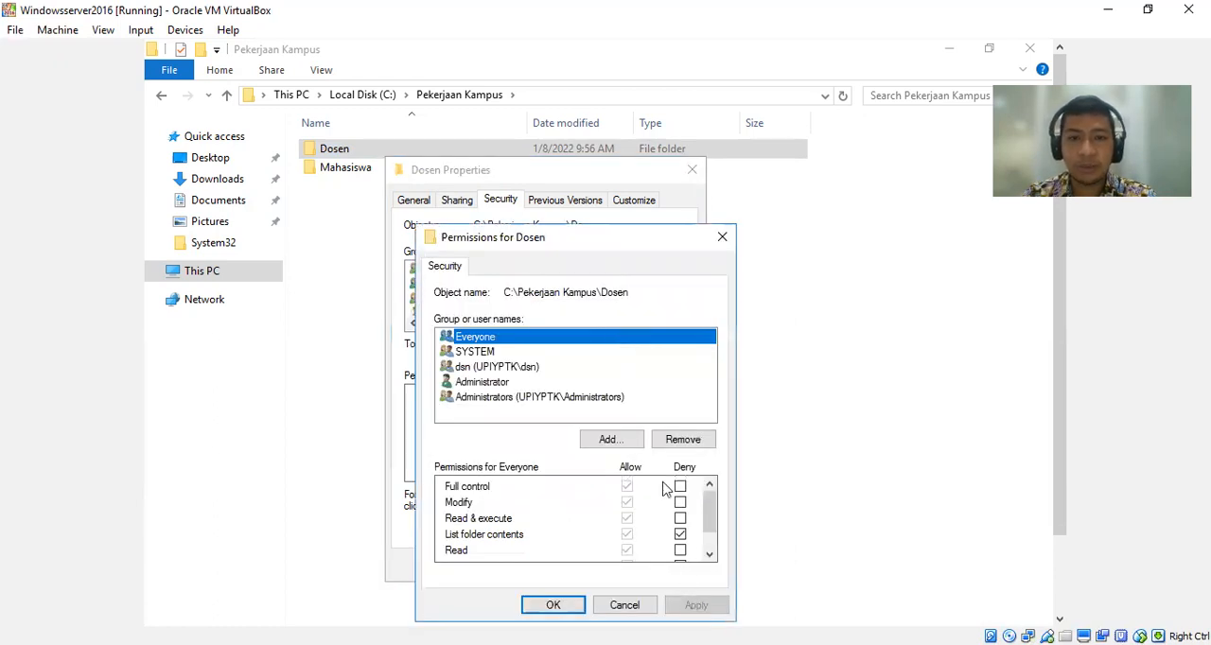
left_click(503, 354)
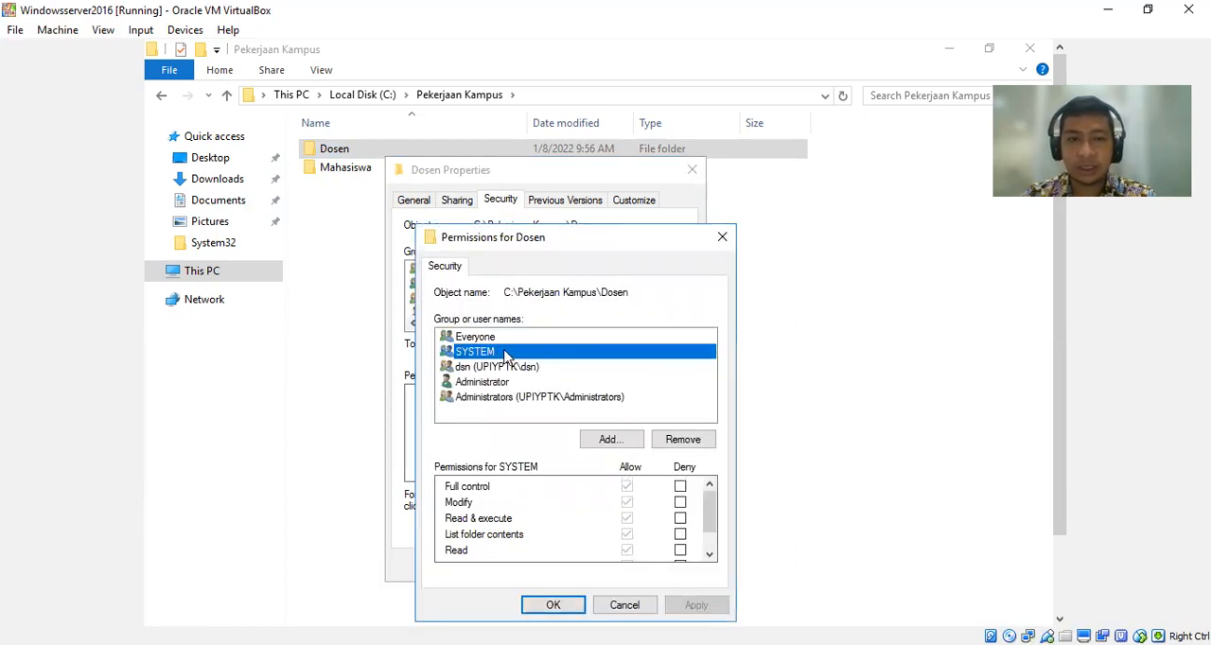
left_click(676, 438)
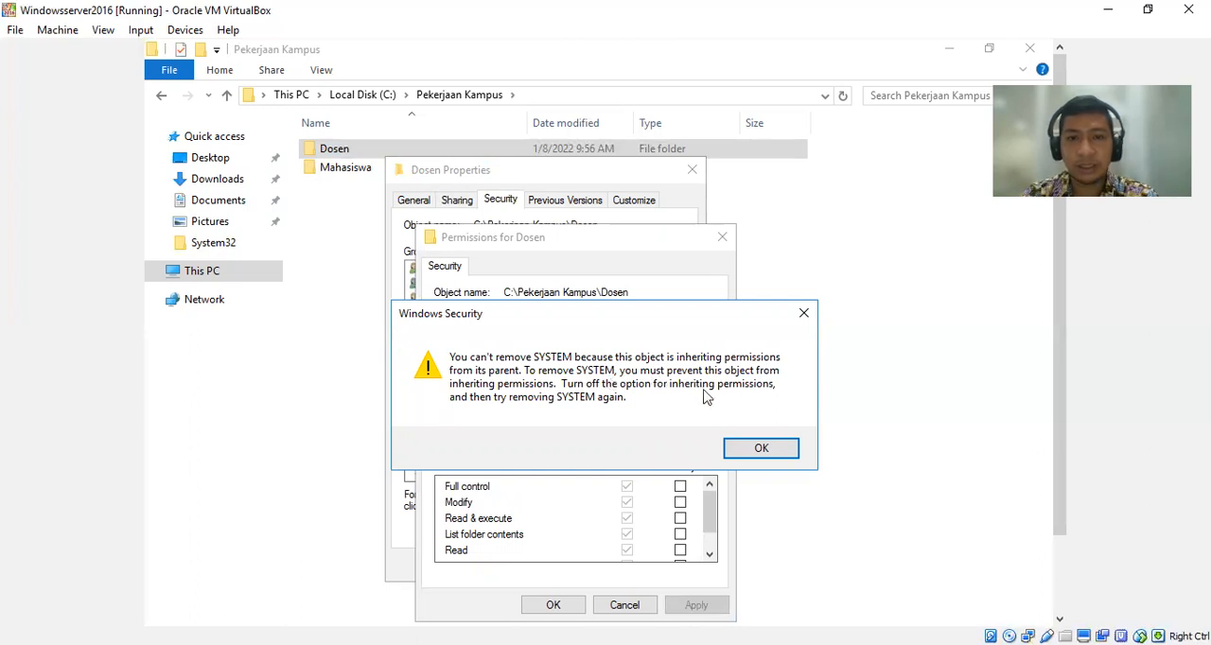
left_click(763, 450)
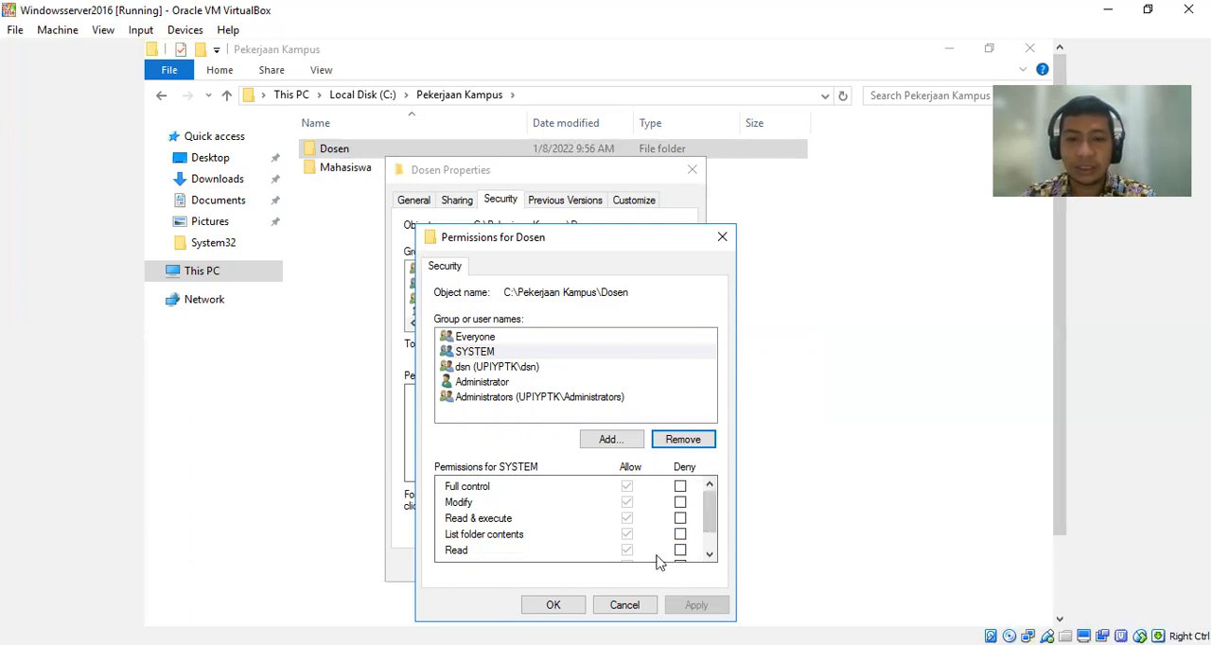
left_click(624, 605)
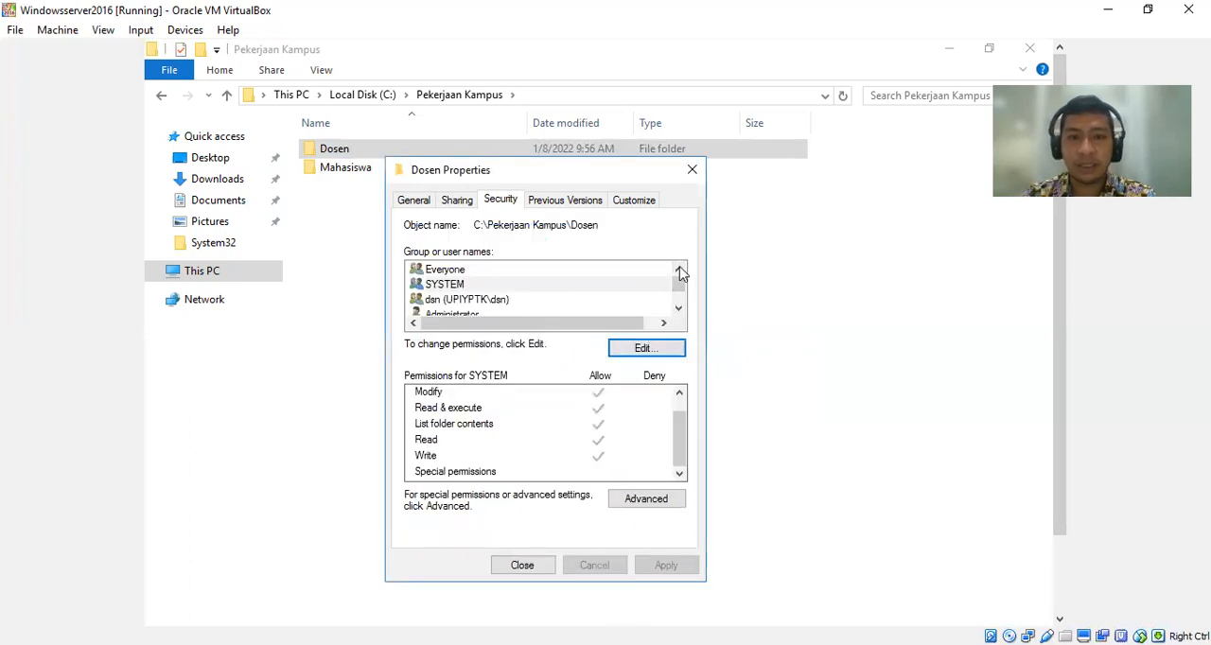
Check the Dosen folder's permissions for Everyone, SYSTEM and the dsn group, and close the folder's properties.
left_click(448, 272)
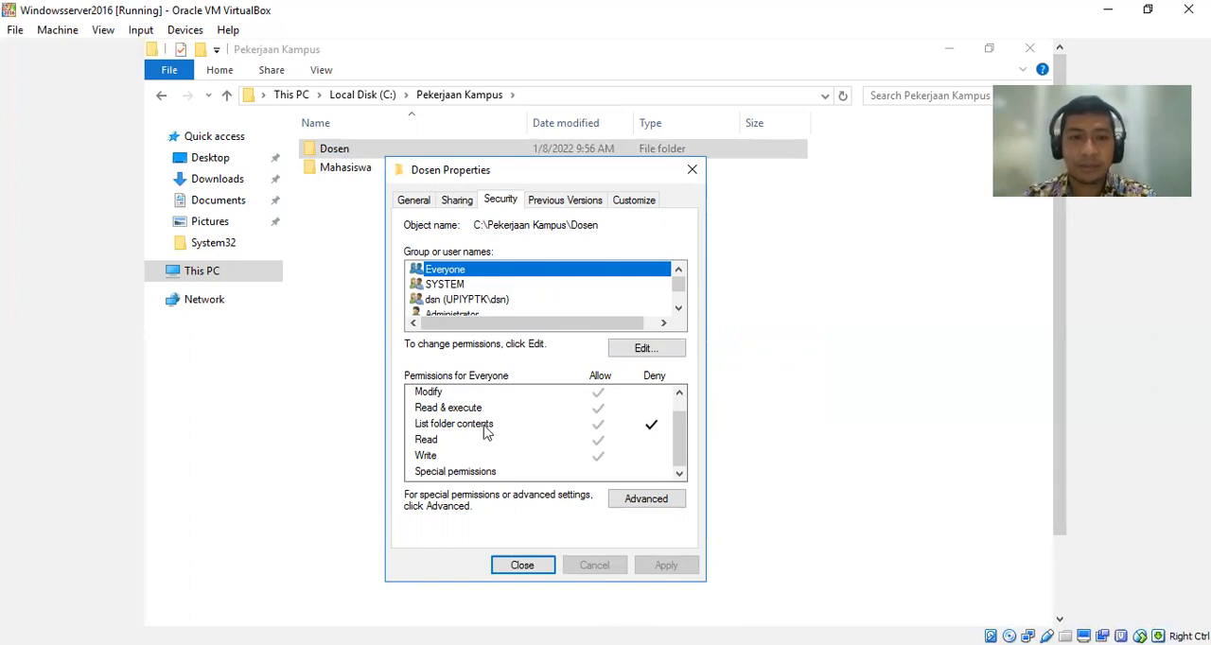
left_click(678, 308)
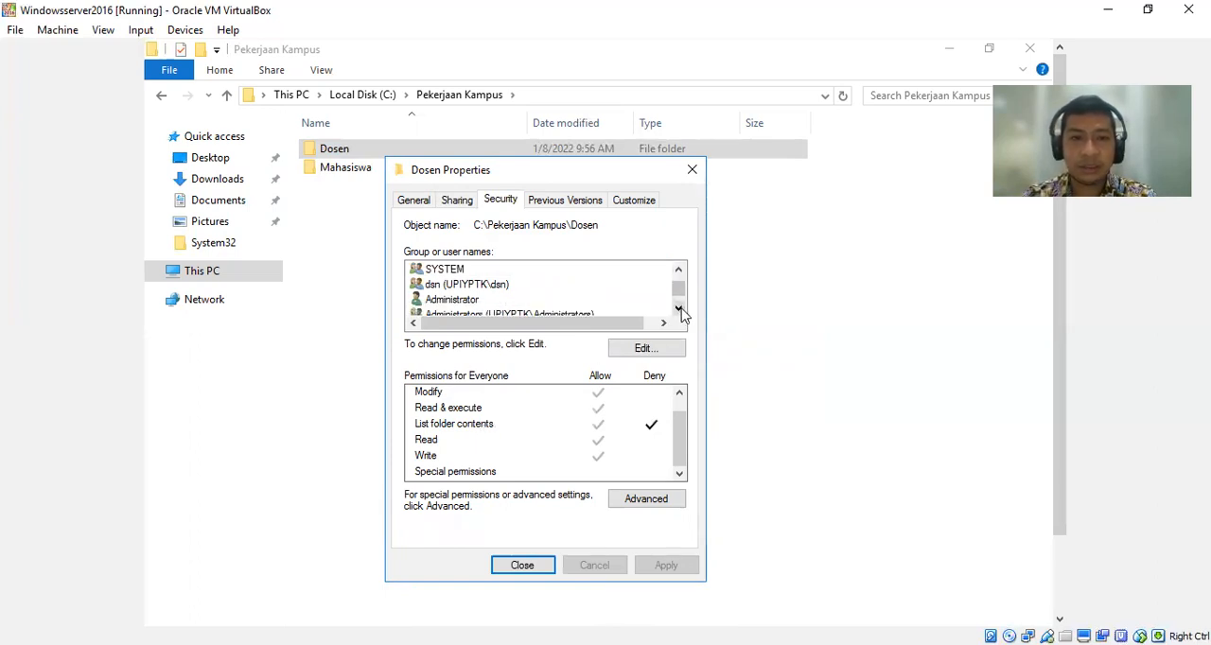
left_click(452, 273)
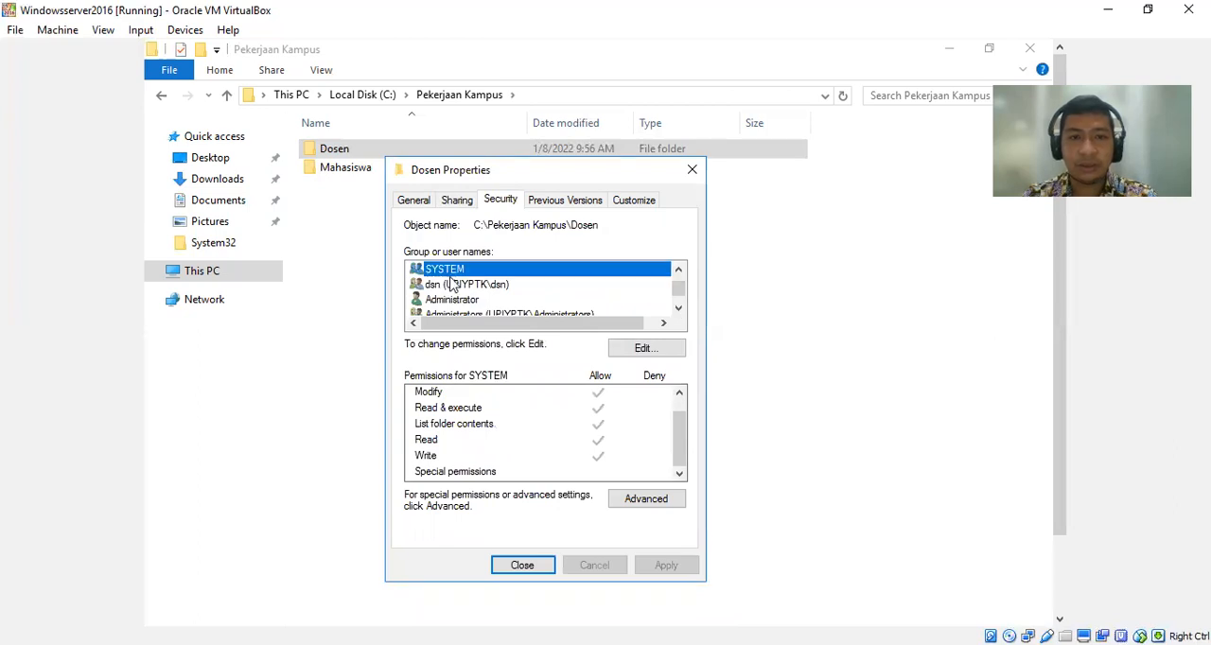
left_click(450, 286)
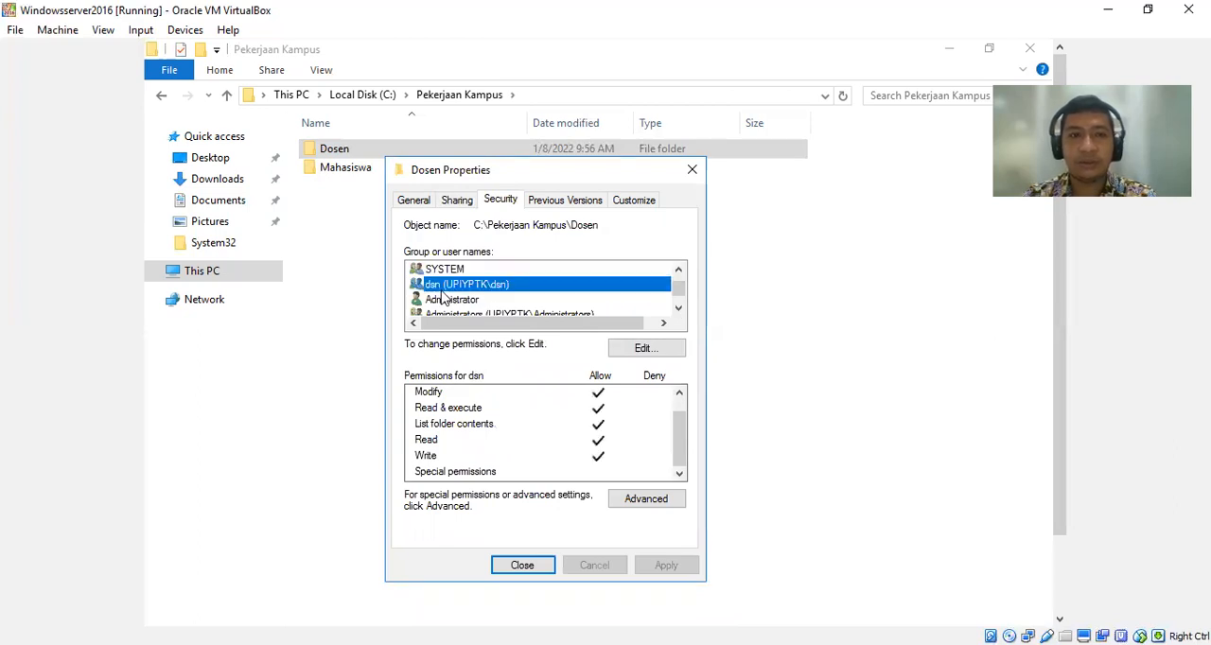
left_click(523, 567)
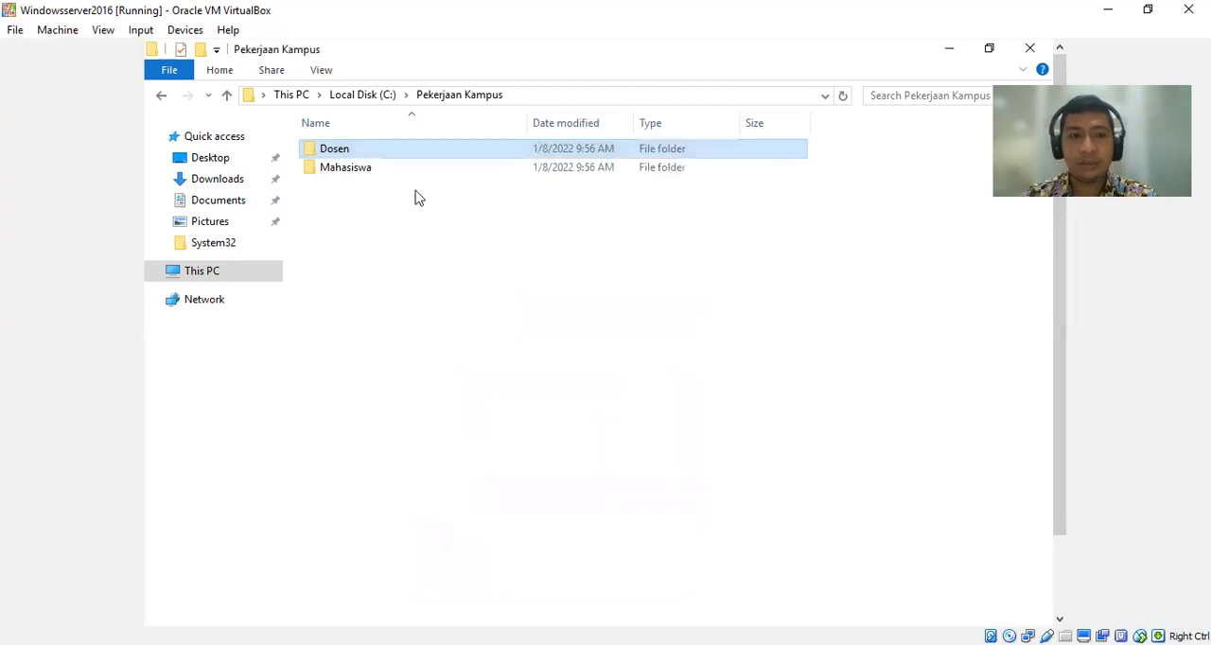
Open the file sharing settings of the Mahasiswa folder from its properties.
left_click(365, 178)
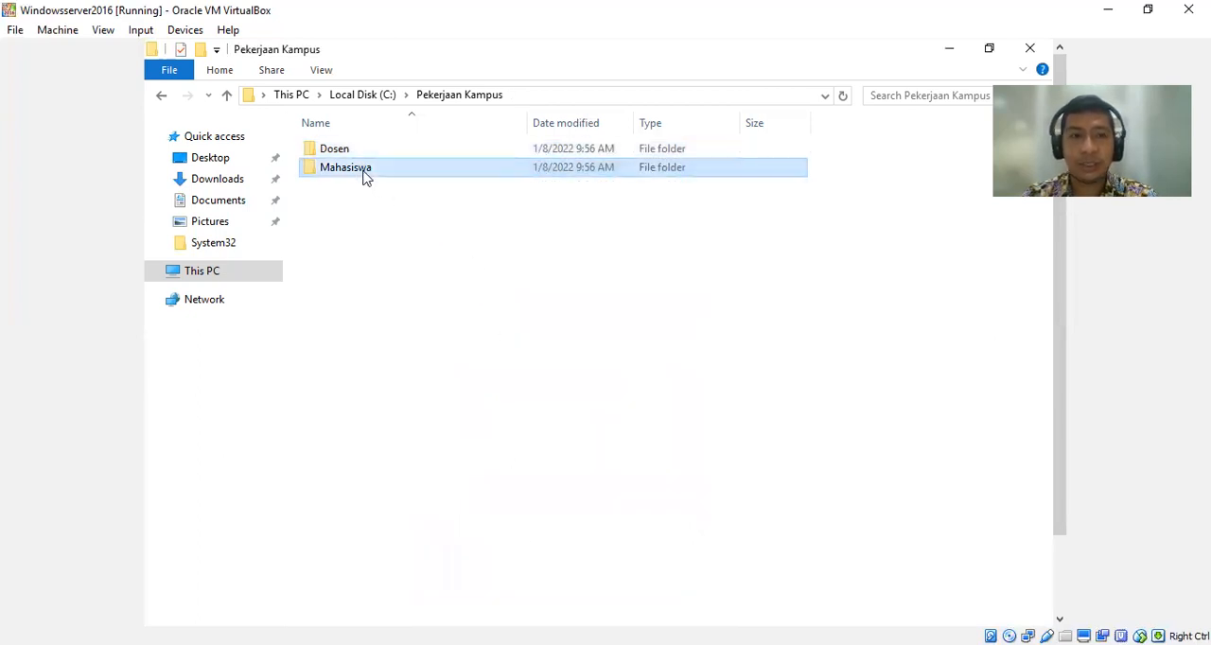
right_click(366, 178)
left_click(460, 494)
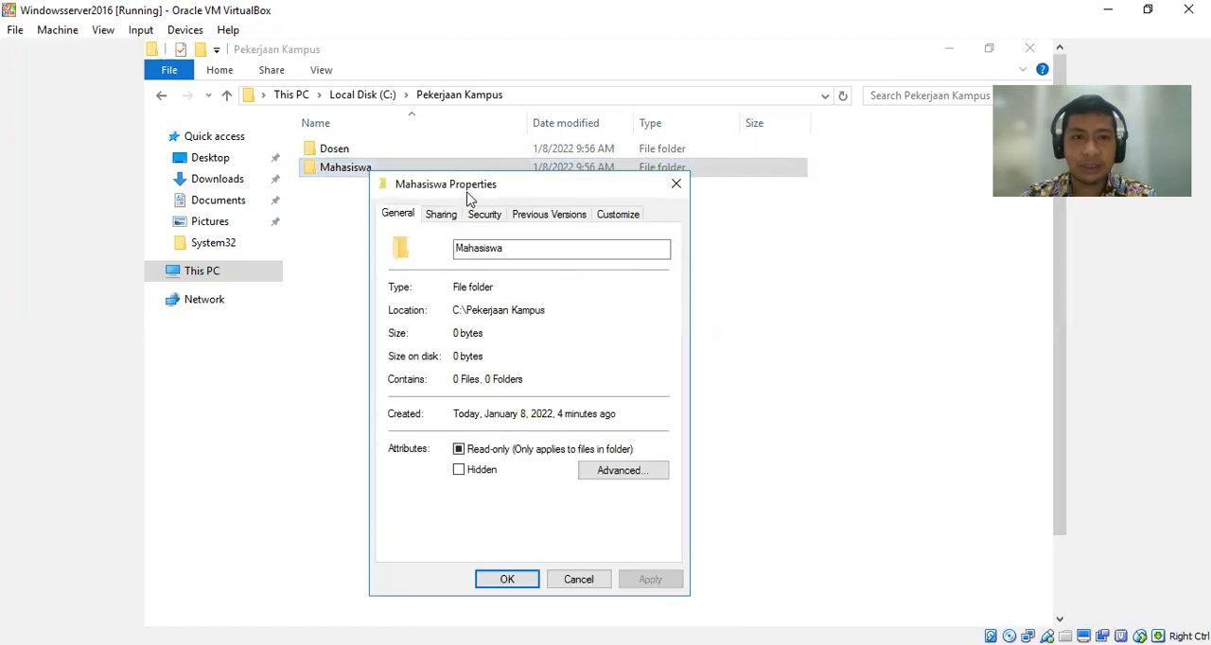
left_click(448, 216)
left_click(439, 338)
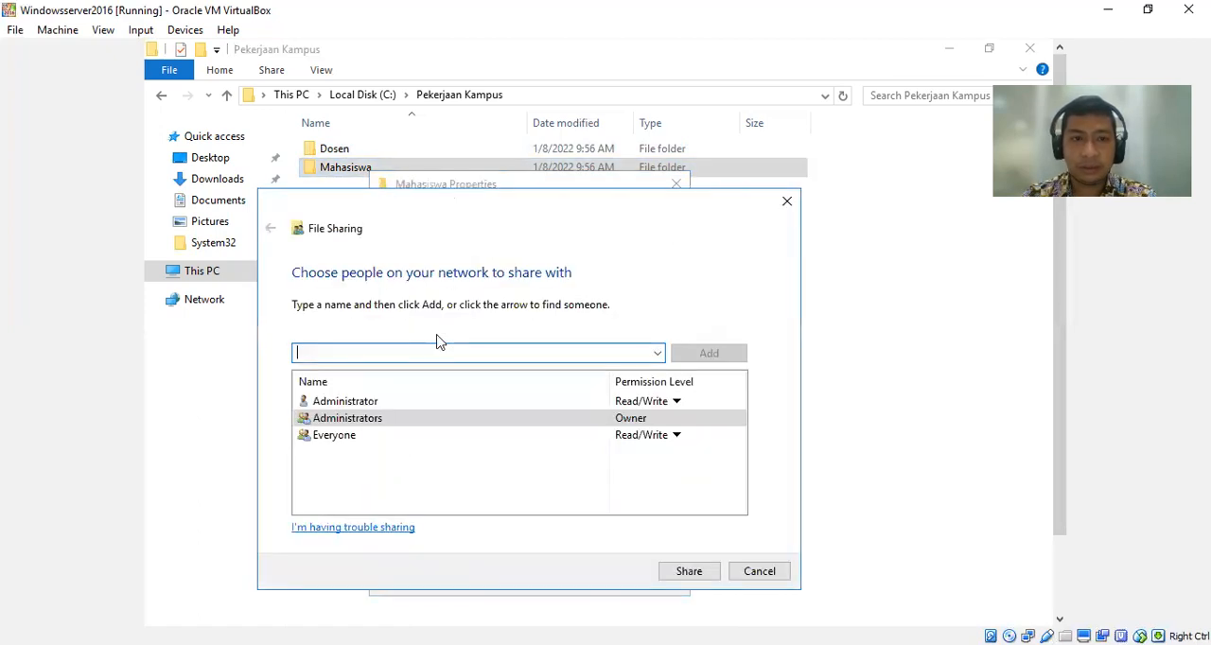
Find the mhs group in the upiyptk.ac.id directory and add it to the people sharing the Mahasiswa folder.
left_click(658, 358)
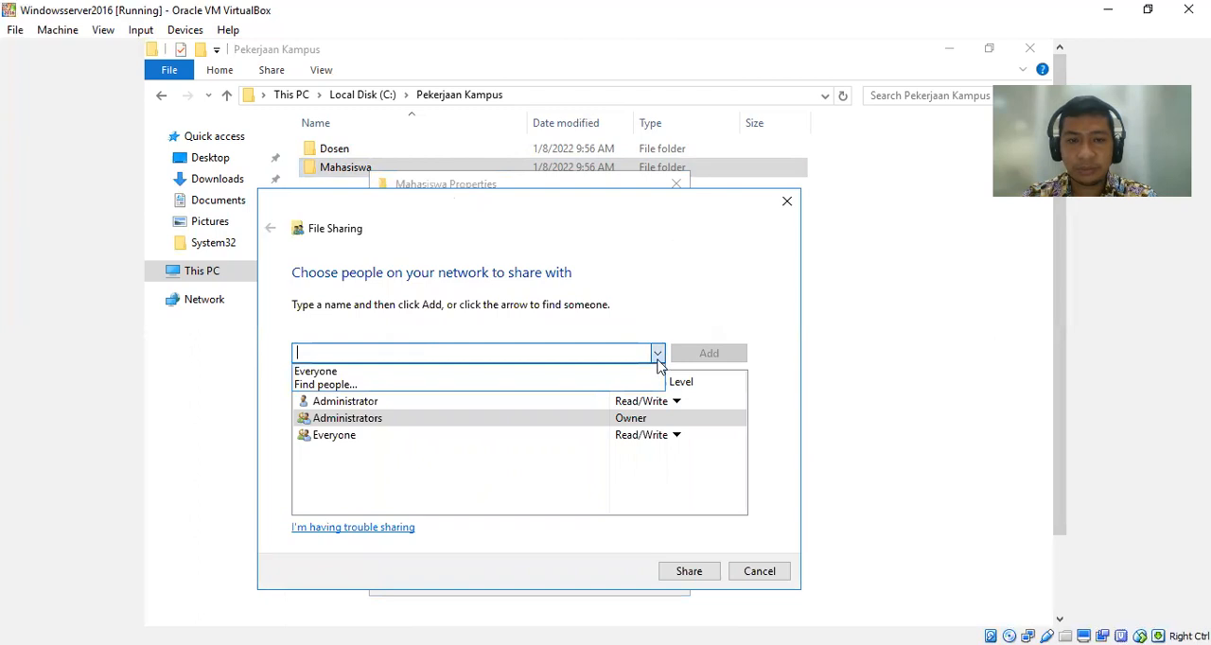
left_click(516, 385)
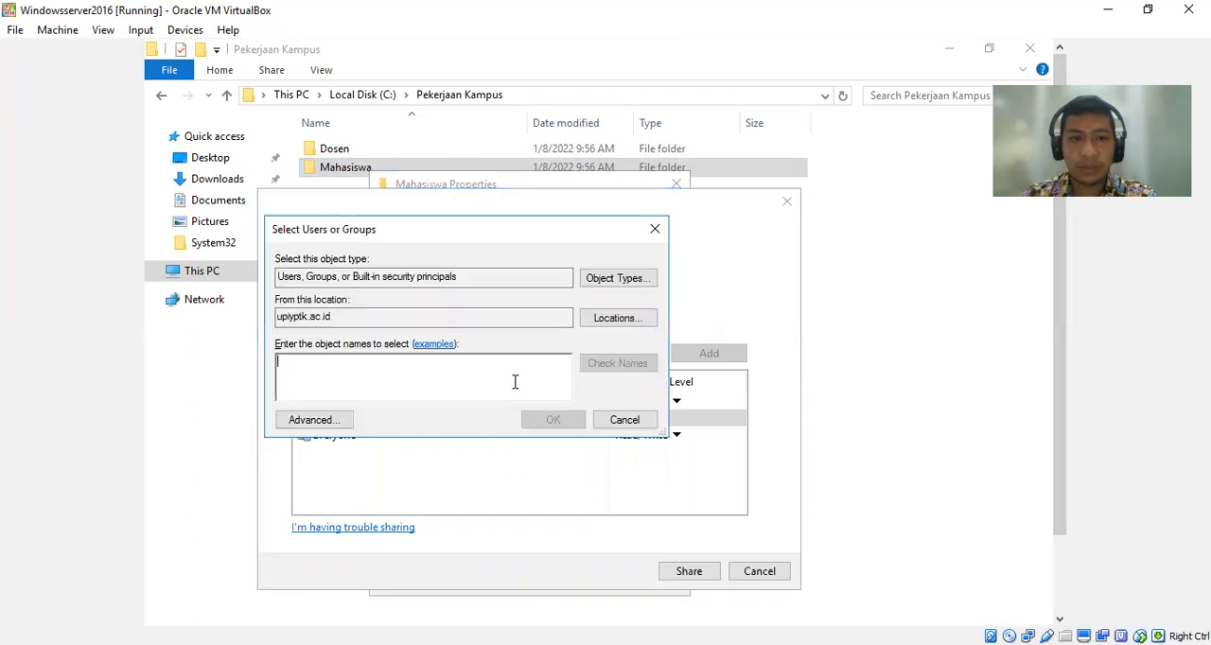
left_click(317, 425)
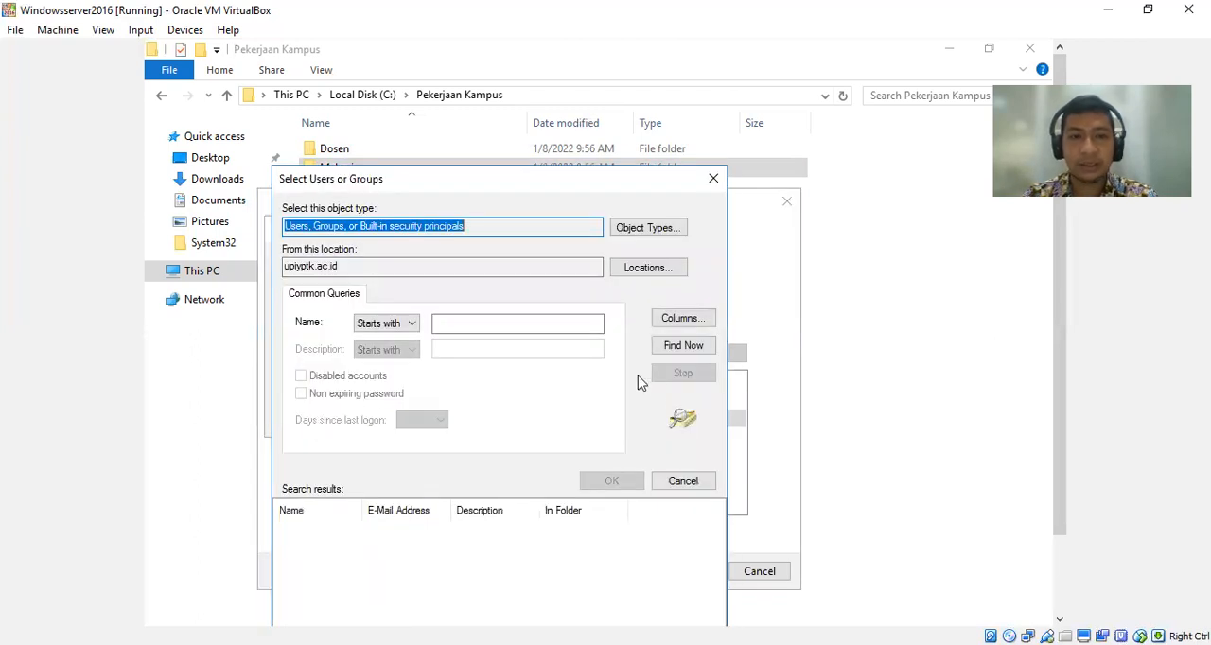
left_click(659, 348)
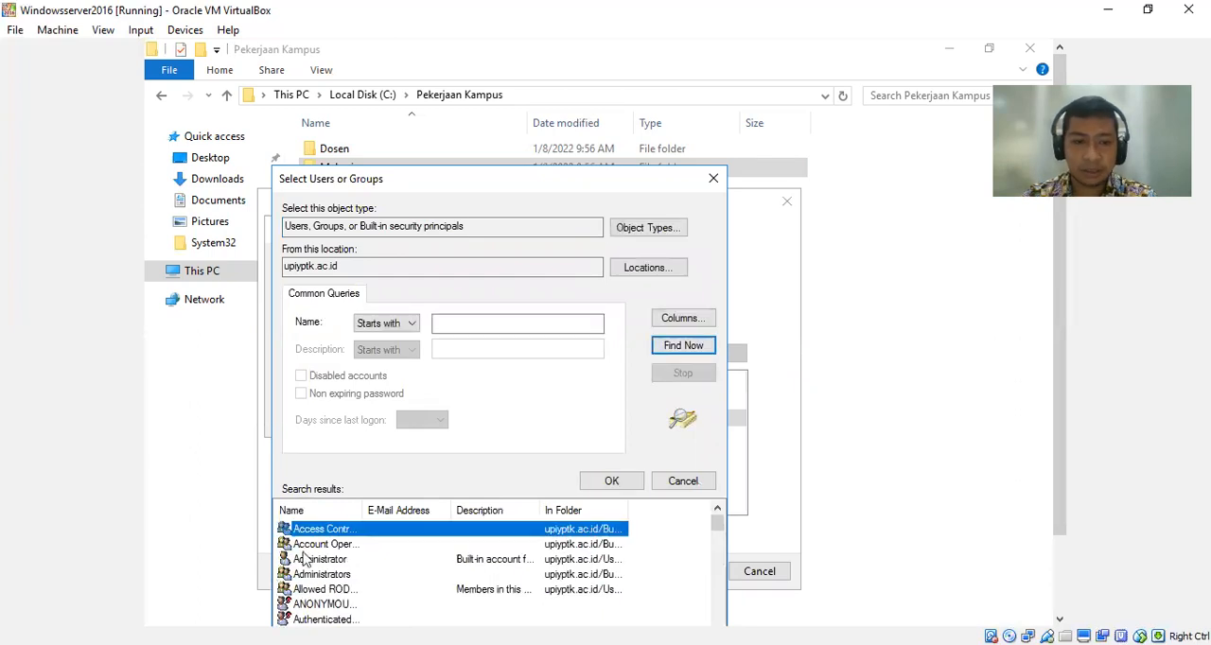
key("m")
key("m")
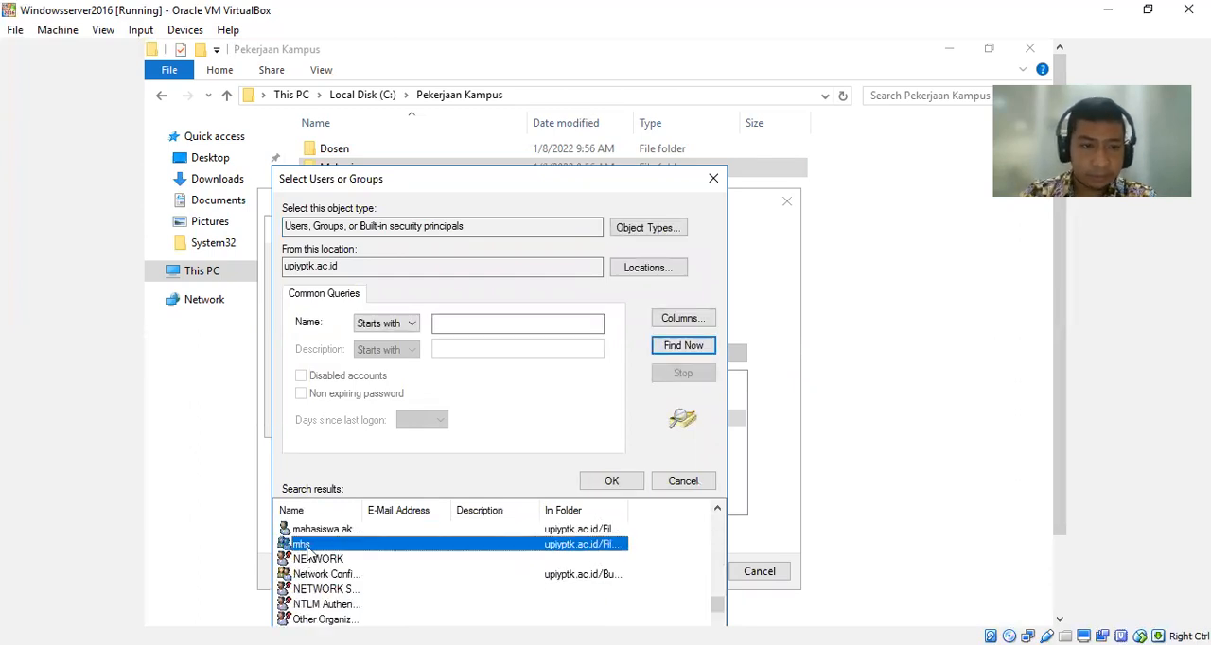
double_click(310, 544)
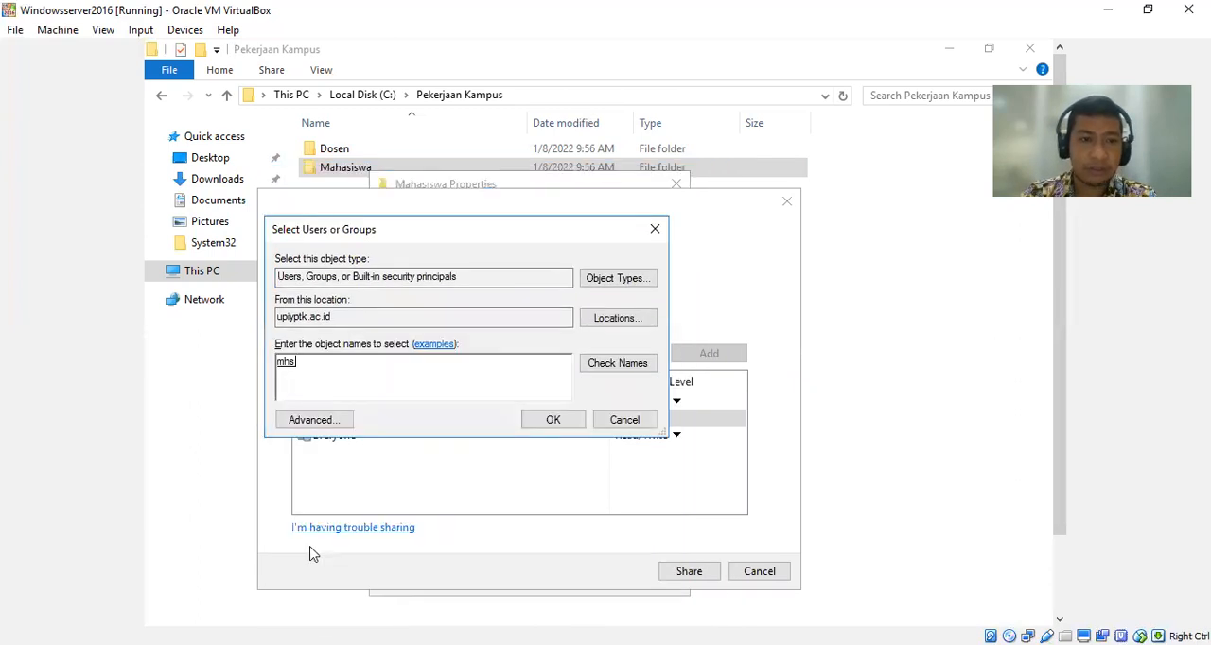
left_click(565, 426)
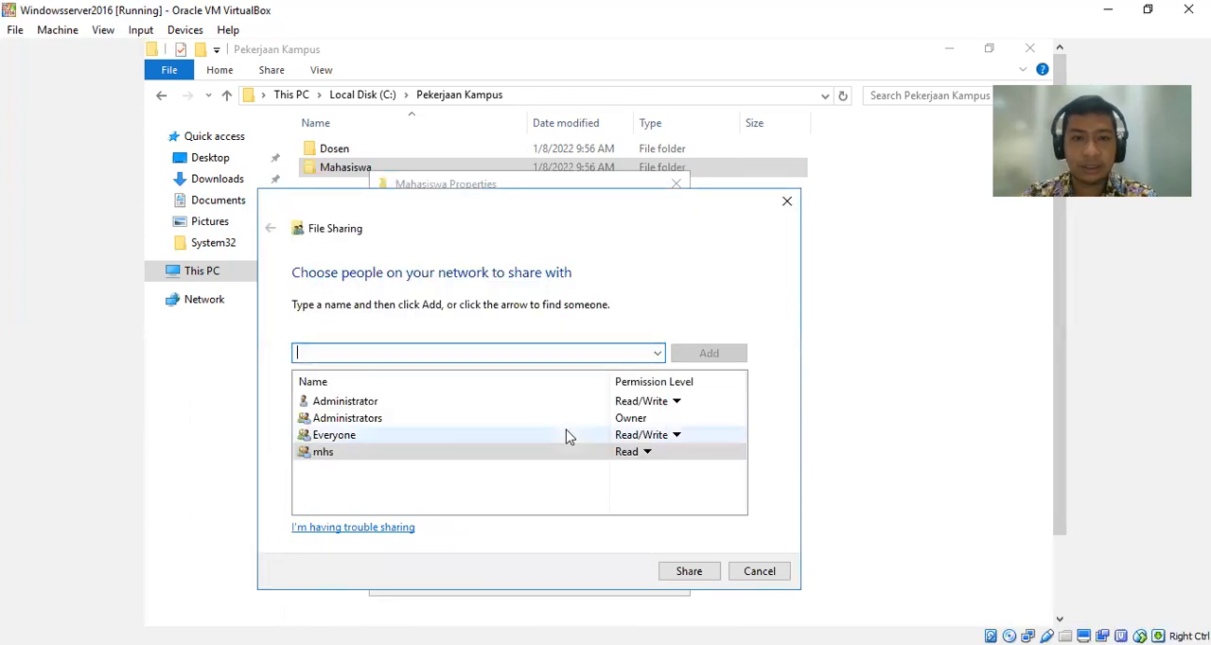
Give the mhs group Read/Write permission and share the Mahasiswa folder.
left_click(648, 453)
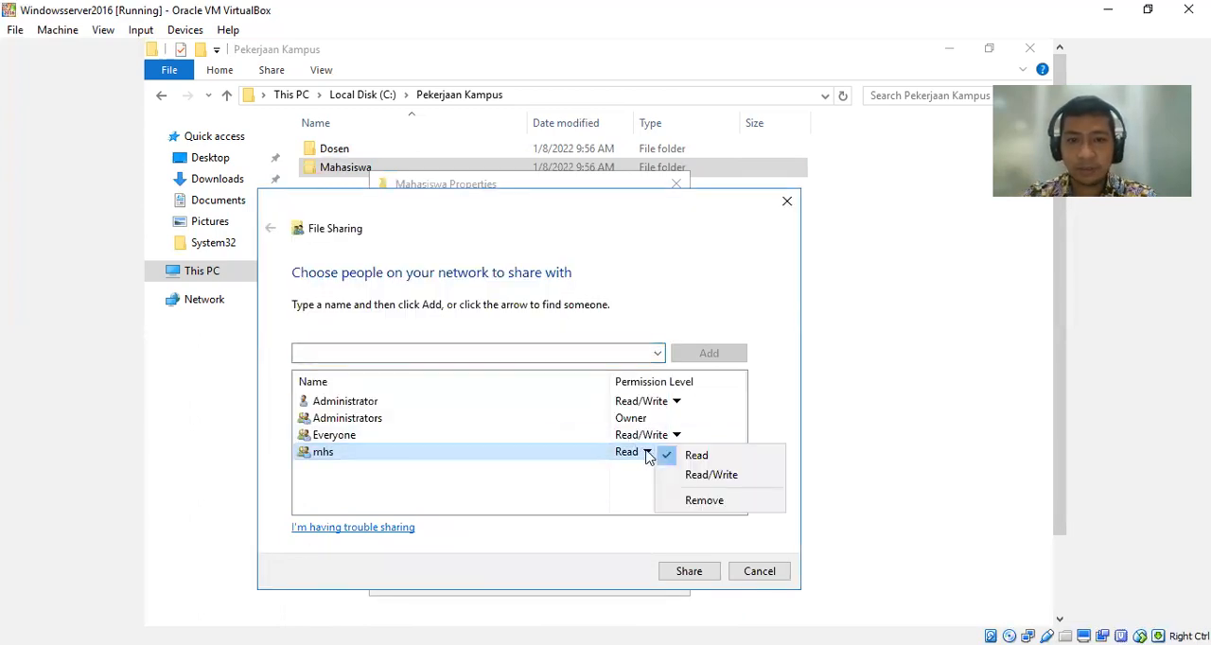
left_click(700, 475)
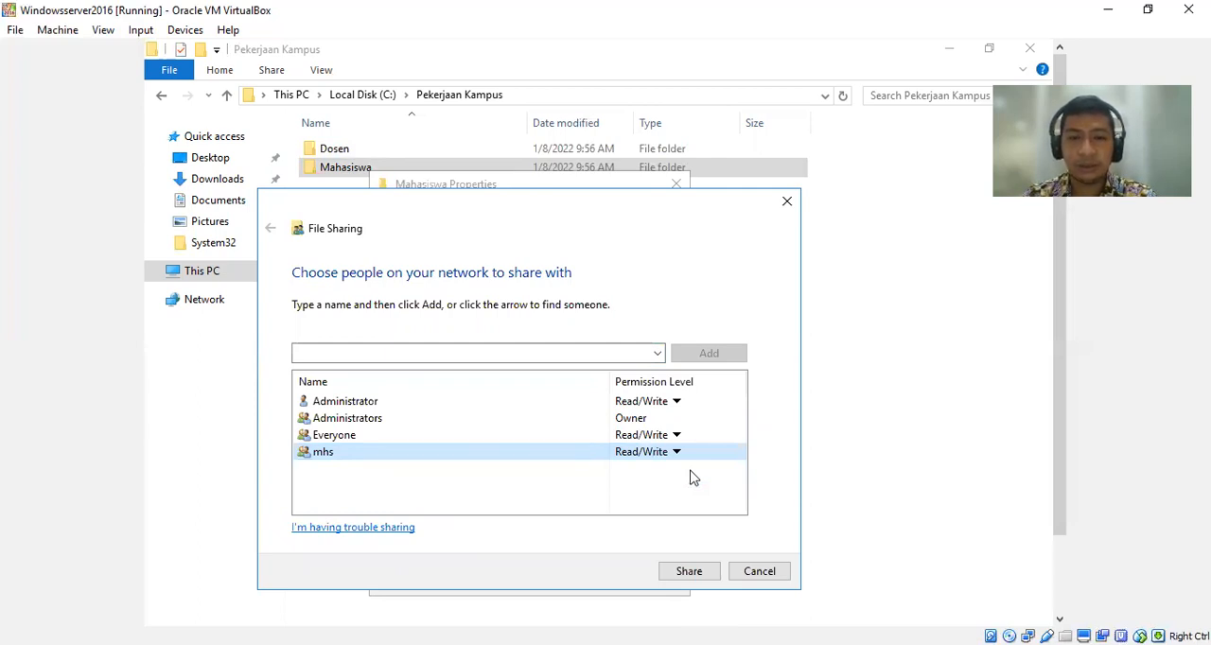
left_click(690, 572)
left_click(767, 574)
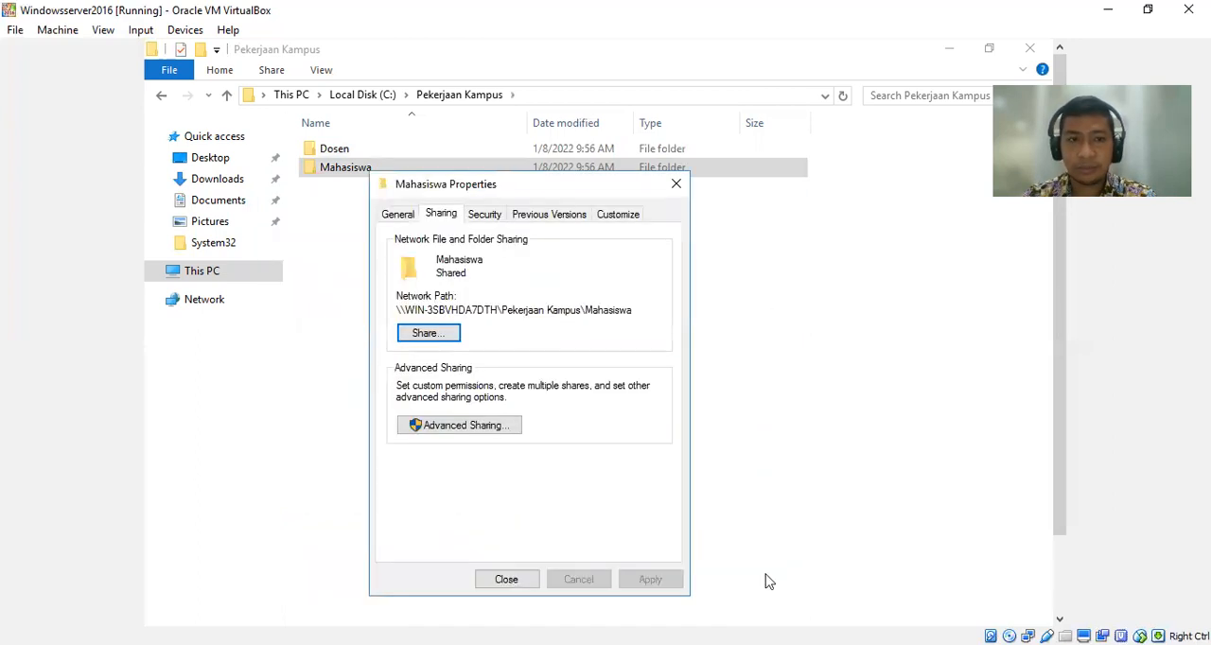
Deny the List folder contents permission to Everyone on the Mahasiswa folder and confirm the deny entry.
left_click(483, 215)
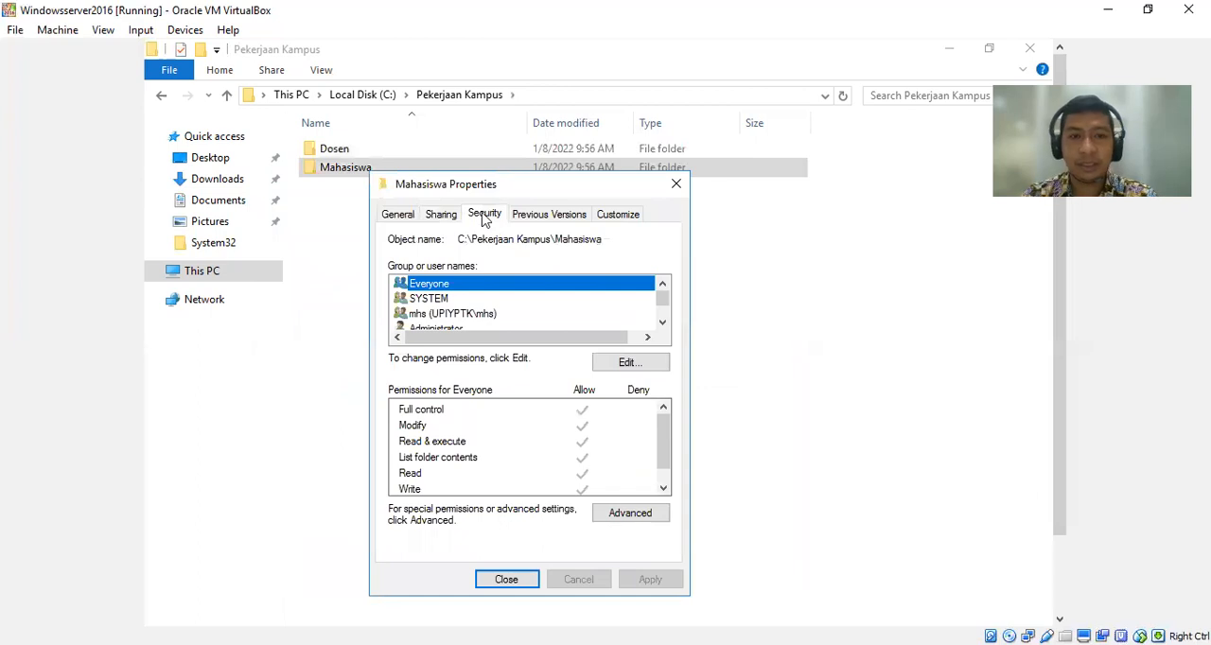
left_click(639, 369)
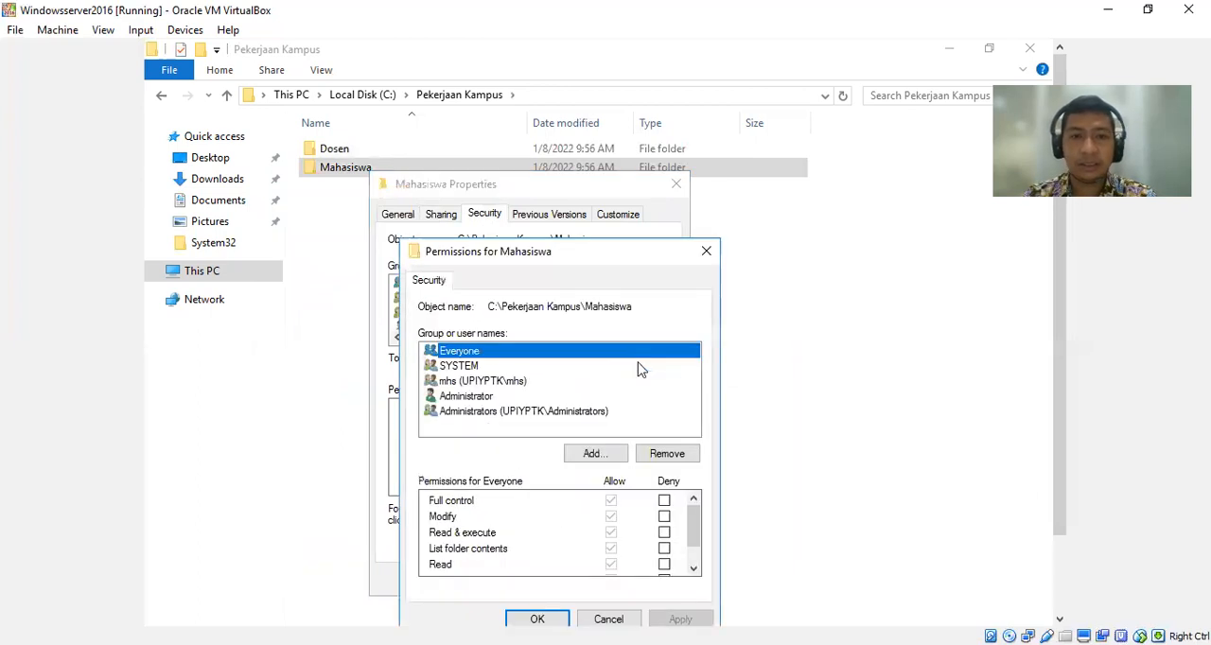
left_click(664, 550)
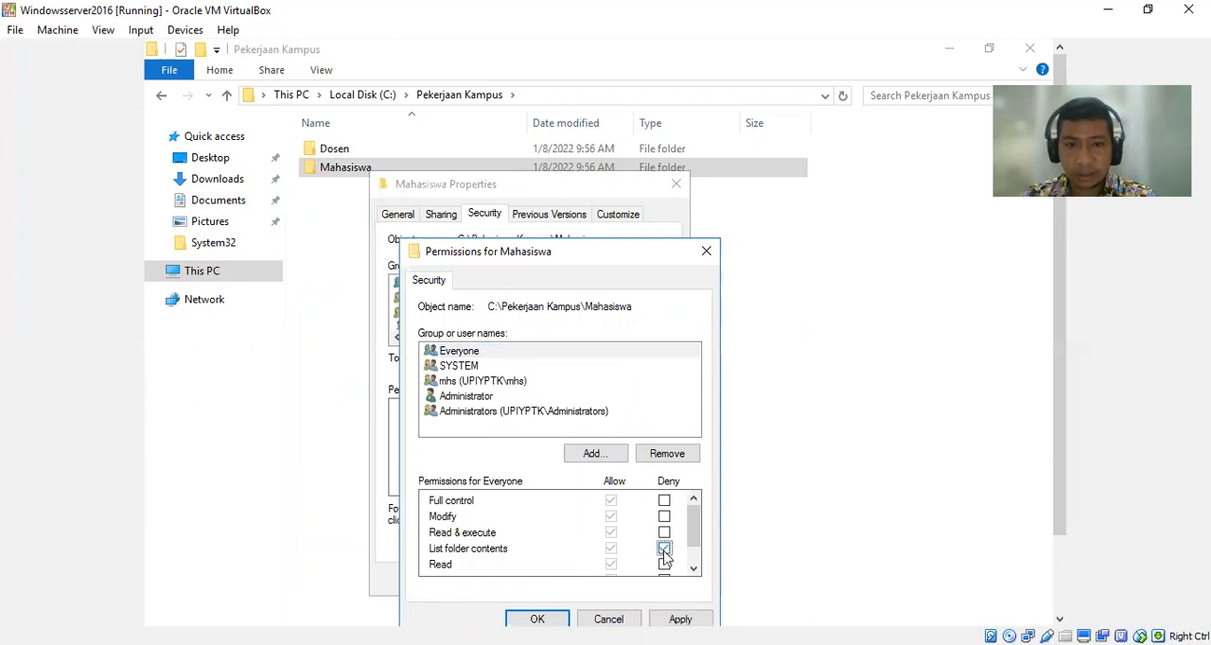
left_click(679, 618)
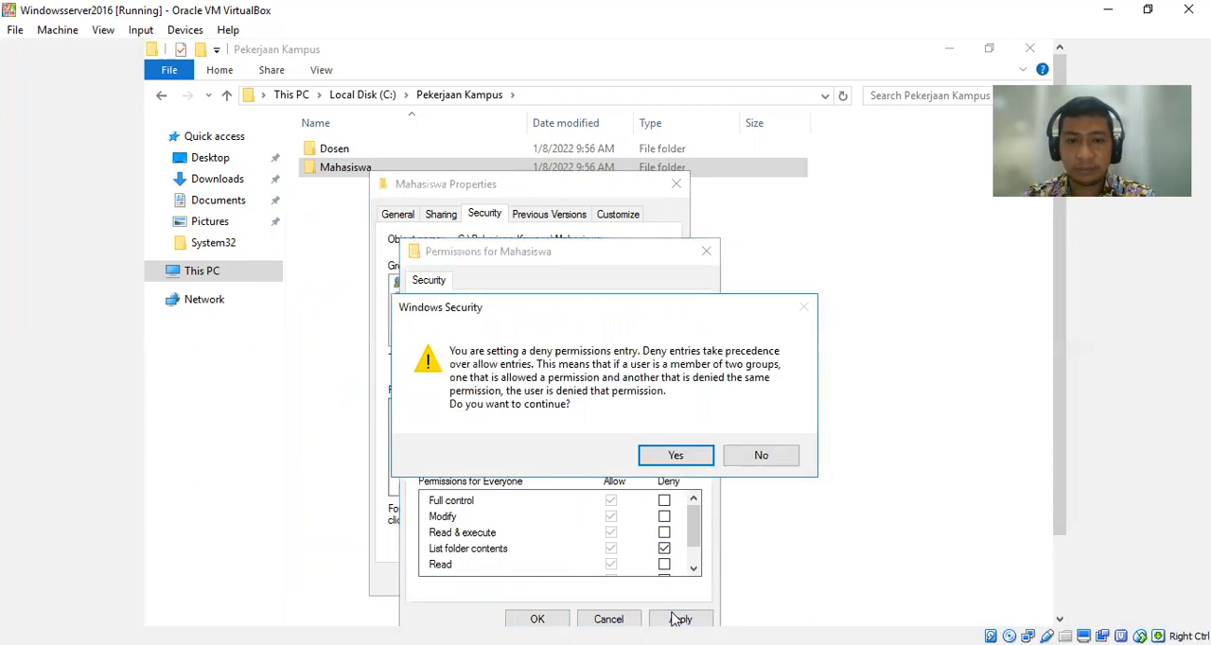
left_click(678, 458)
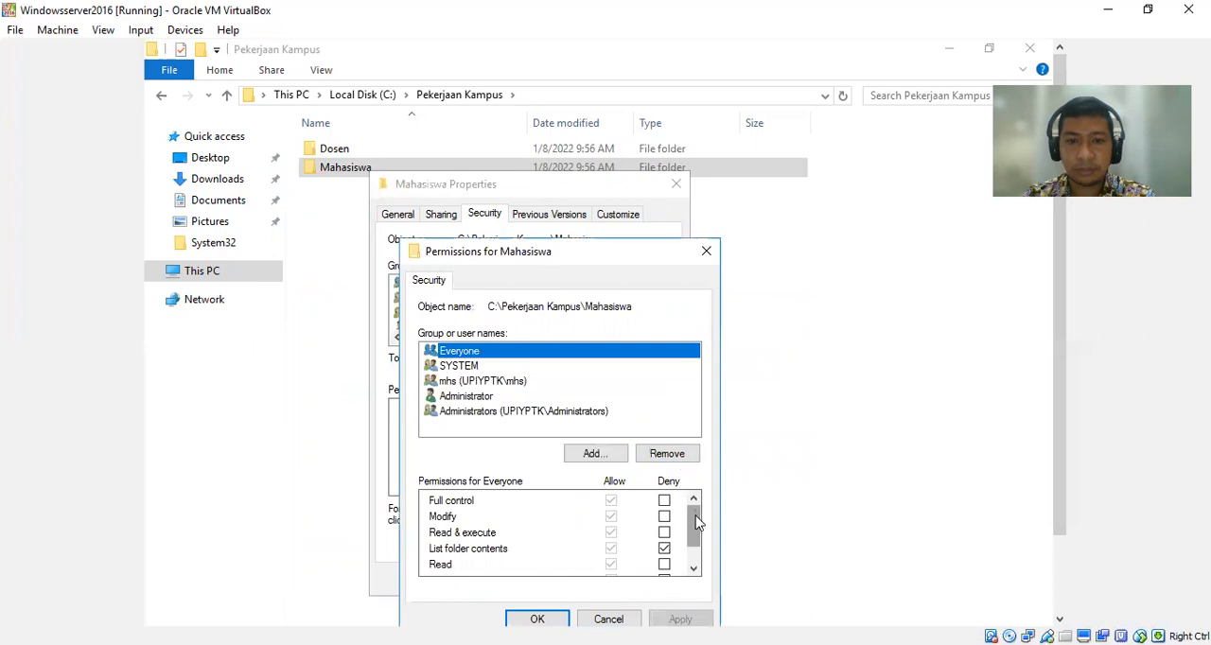
left_click(540, 619)
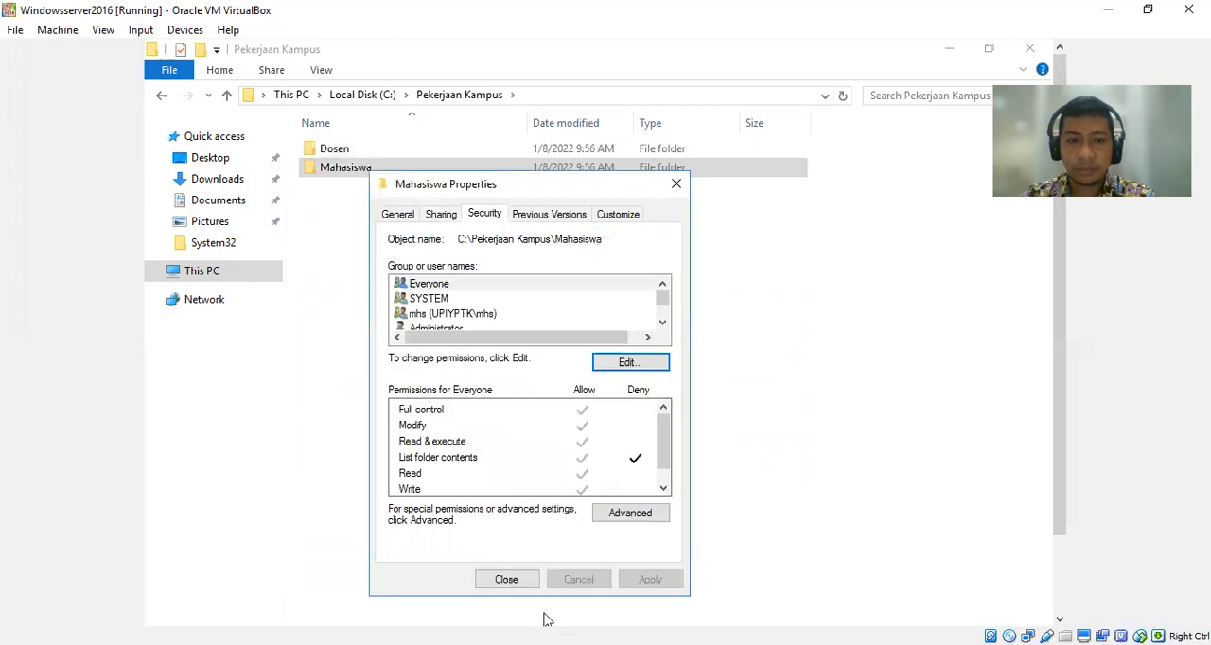
Try to replace all child object permission entries with inheritable entries from Mahasiswa in its advanced security settings.
left_click(620, 518)
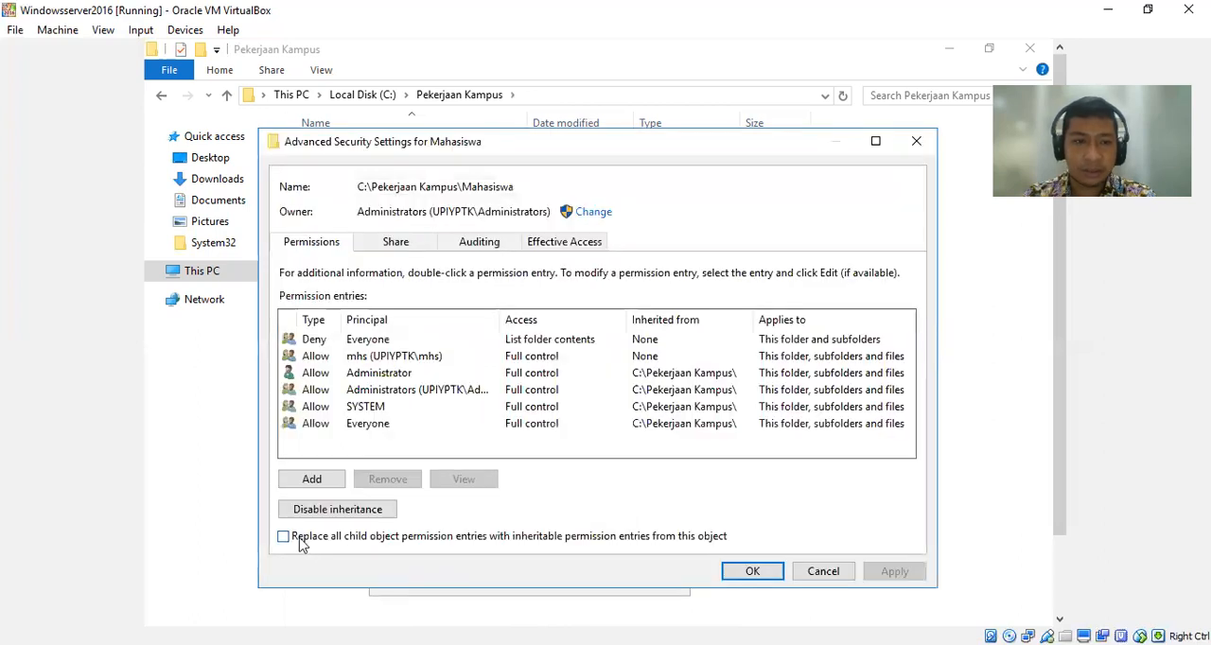
left_click(283, 537)
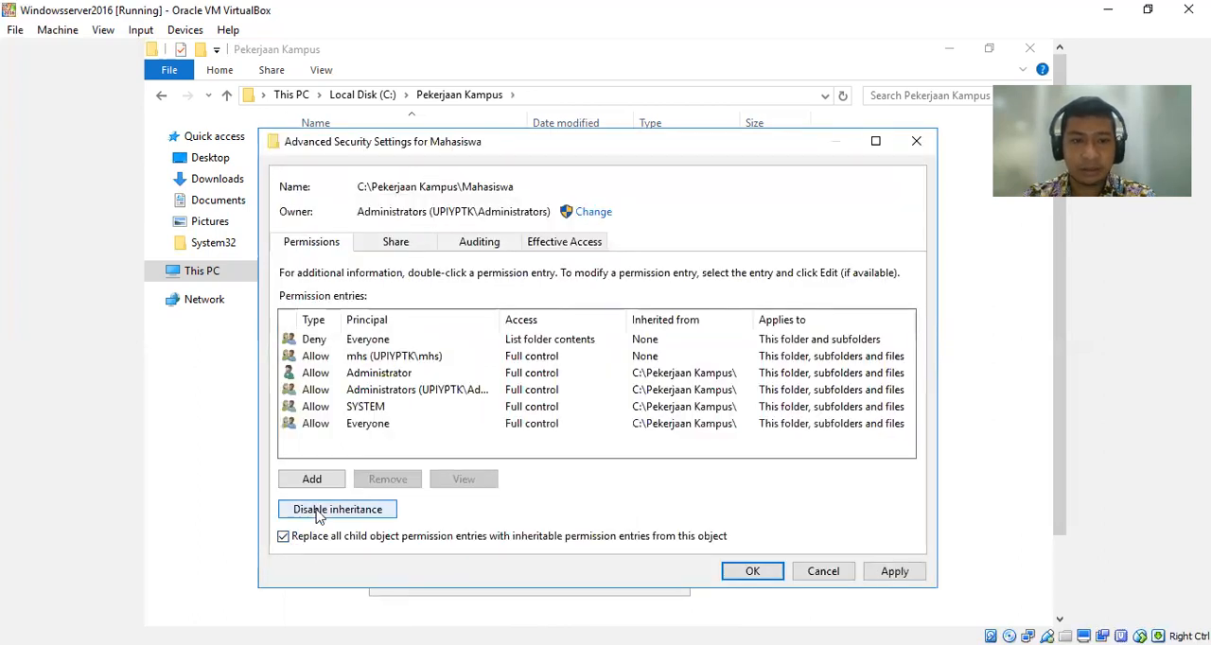
left_click(319, 516)
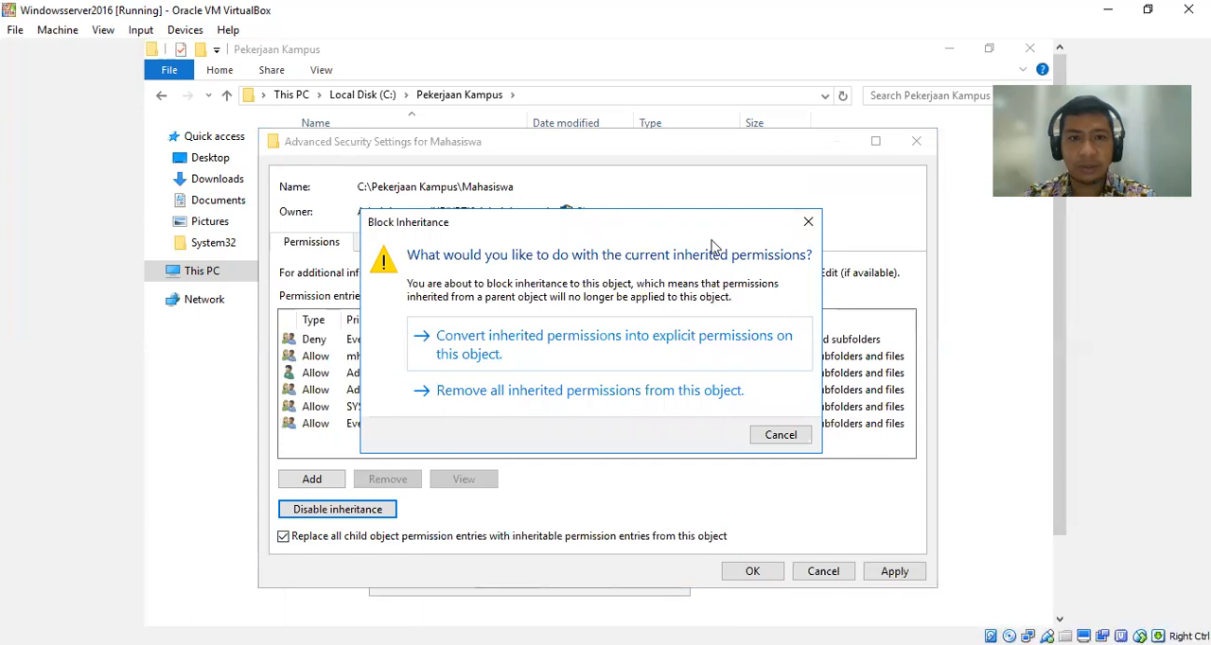
left_click(808, 222)
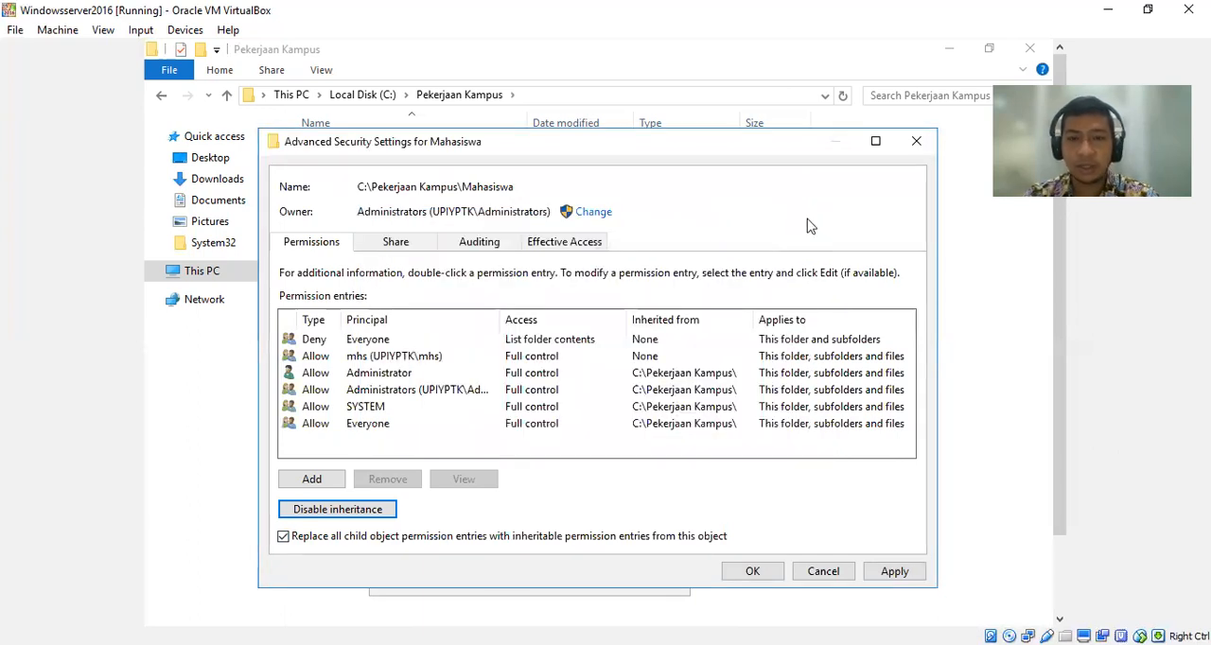
left_click(375, 538)
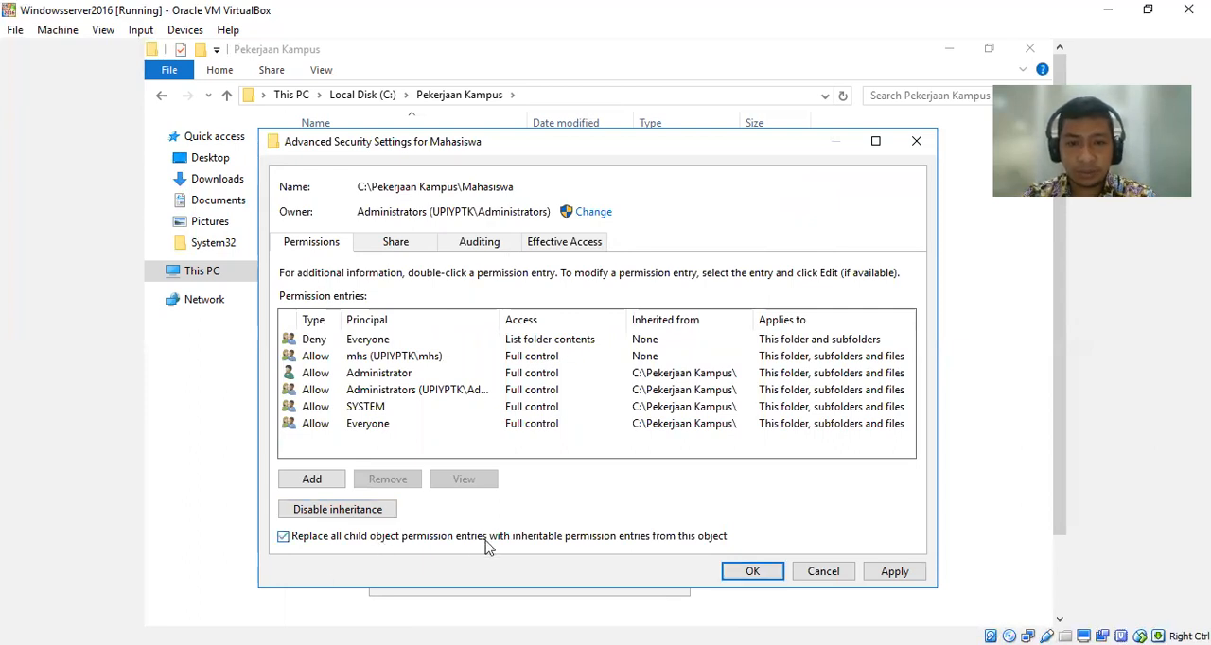
left_click(736, 573)
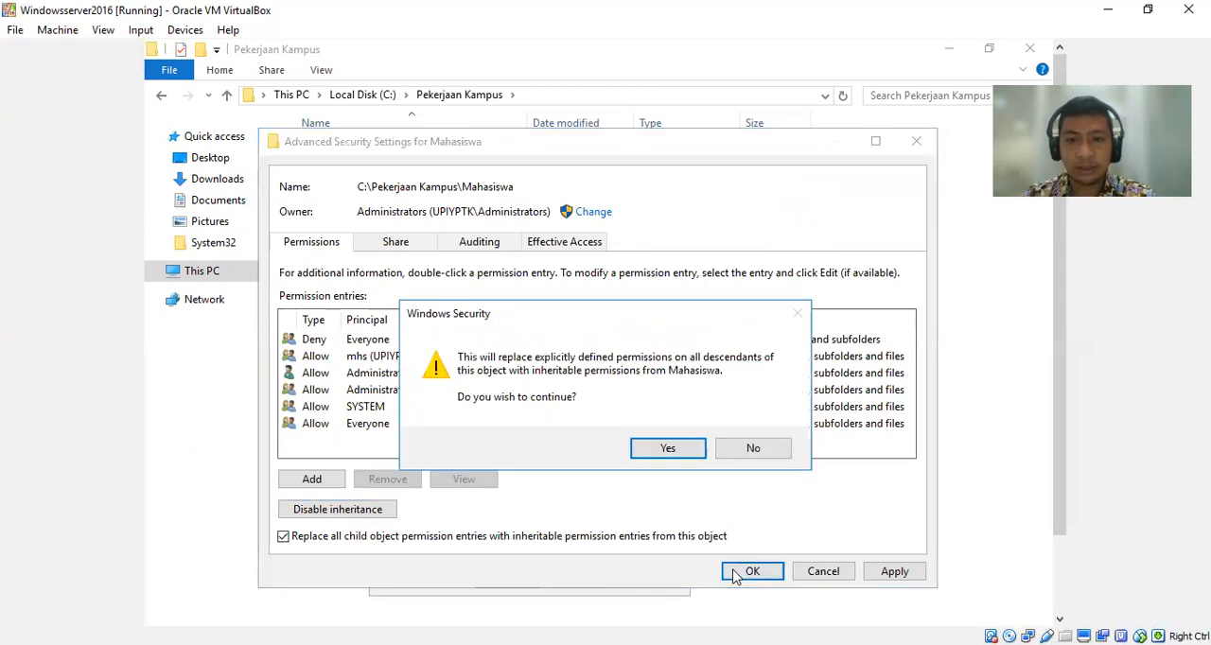
left_click(668, 449)
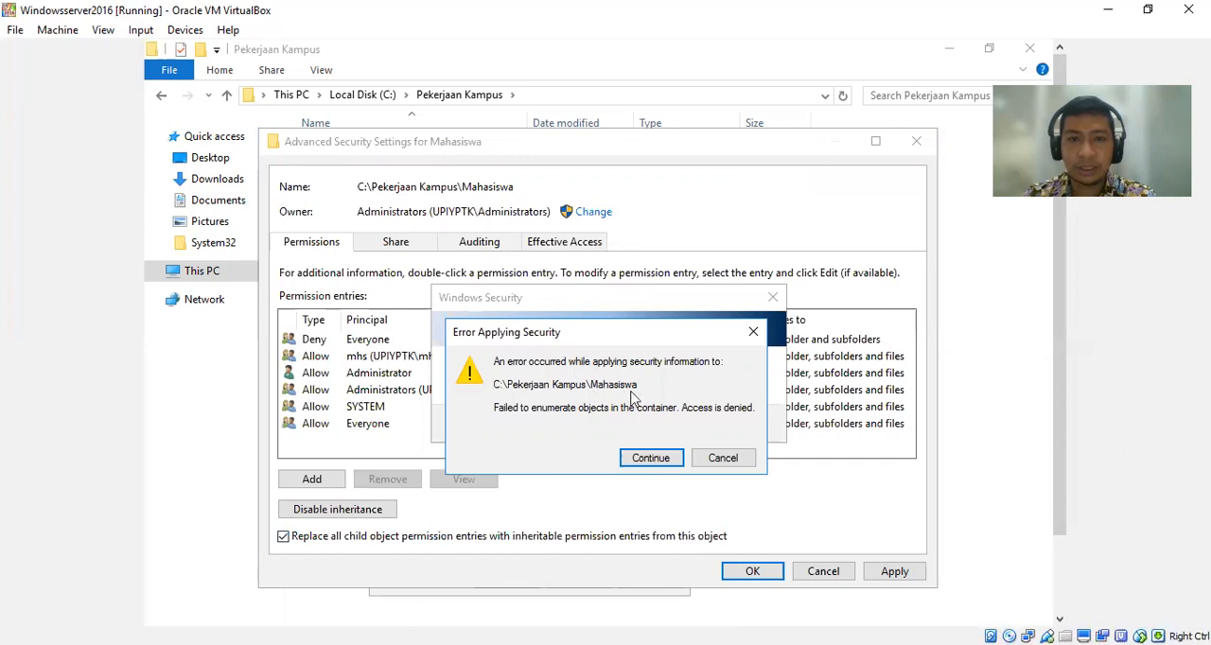
left_click(710, 462)
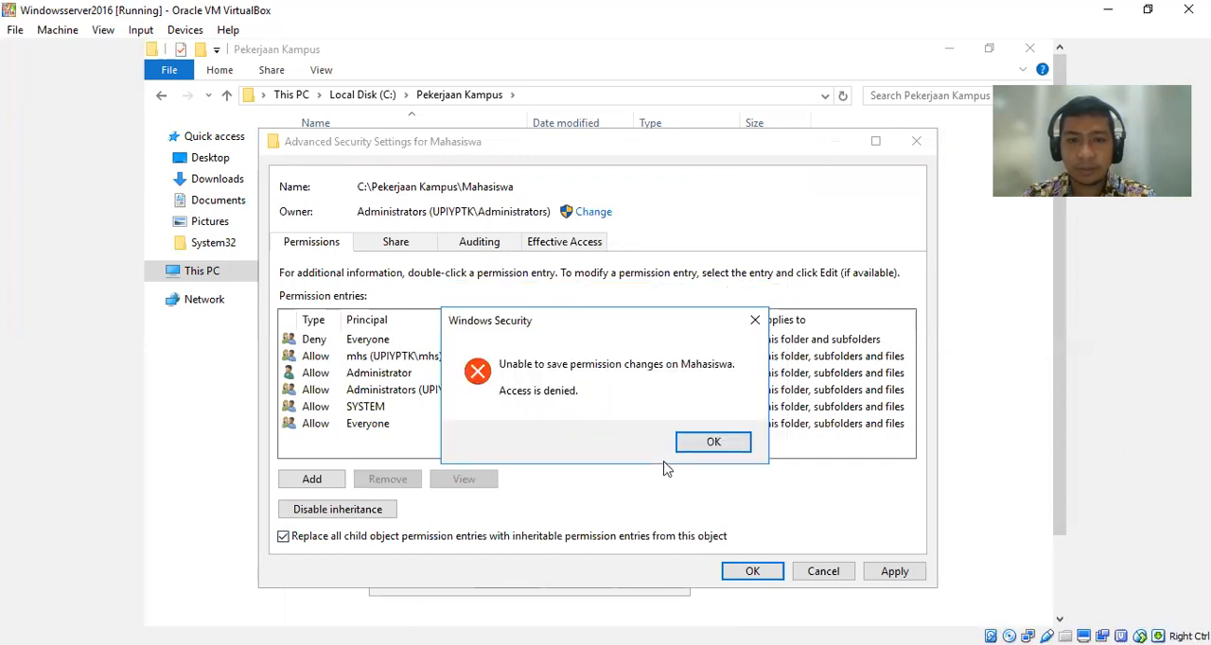
left_click(707, 448)
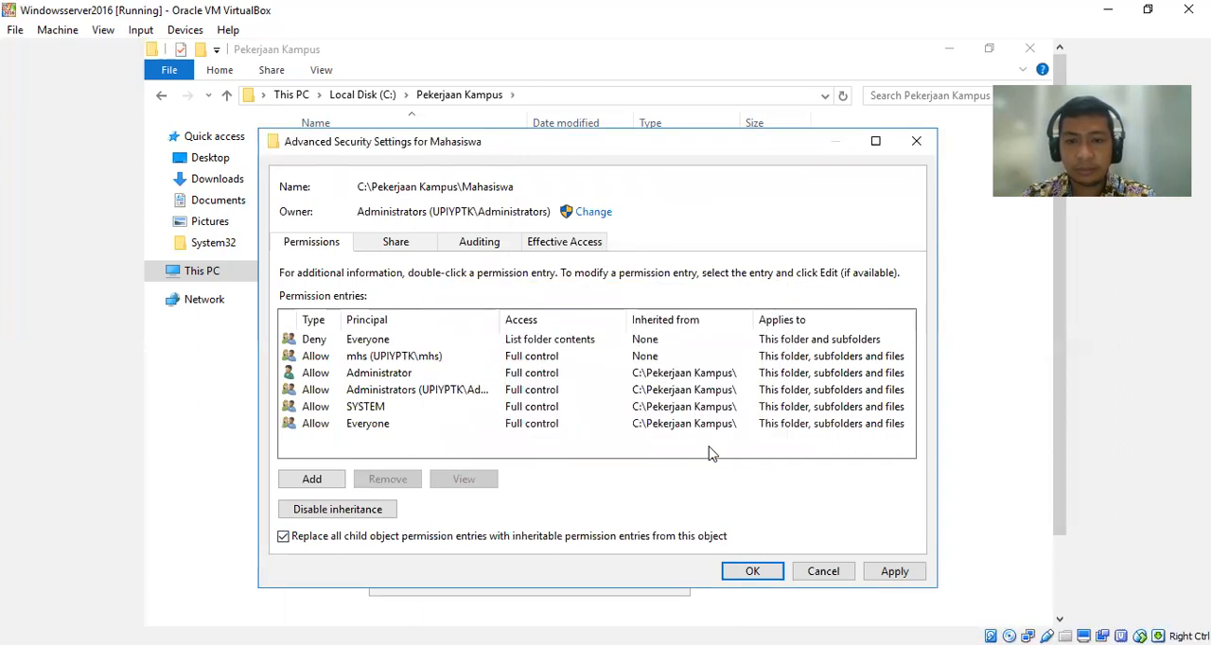
Turn off child permission replacement for Mahasiswa, try to apply the advanced security settings, and leave them.
left_click(842, 575)
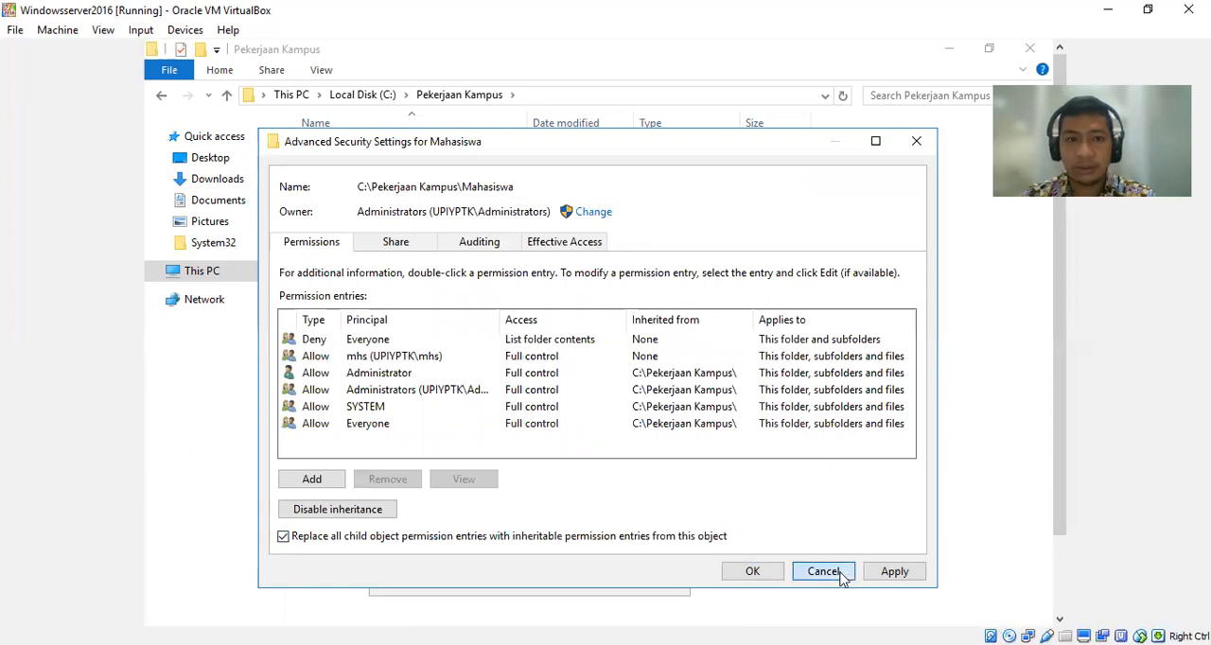
left_click(593, 537)
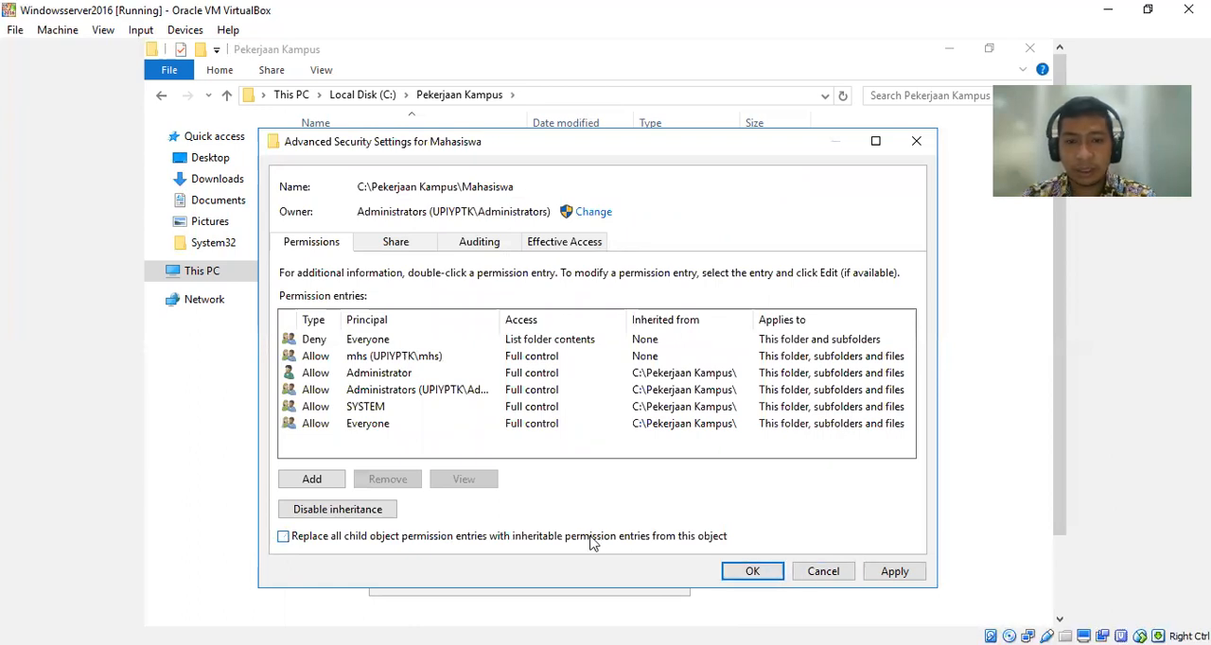
left_click(875, 575)
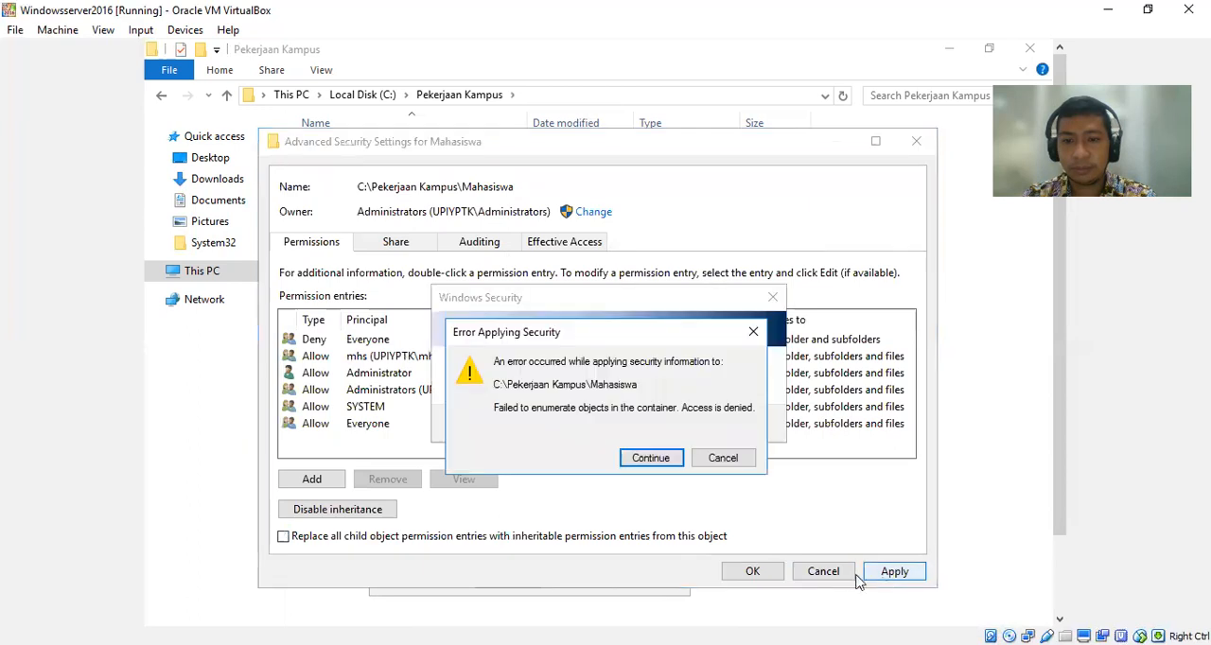
left_click(668, 460)
left_click(715, 452)
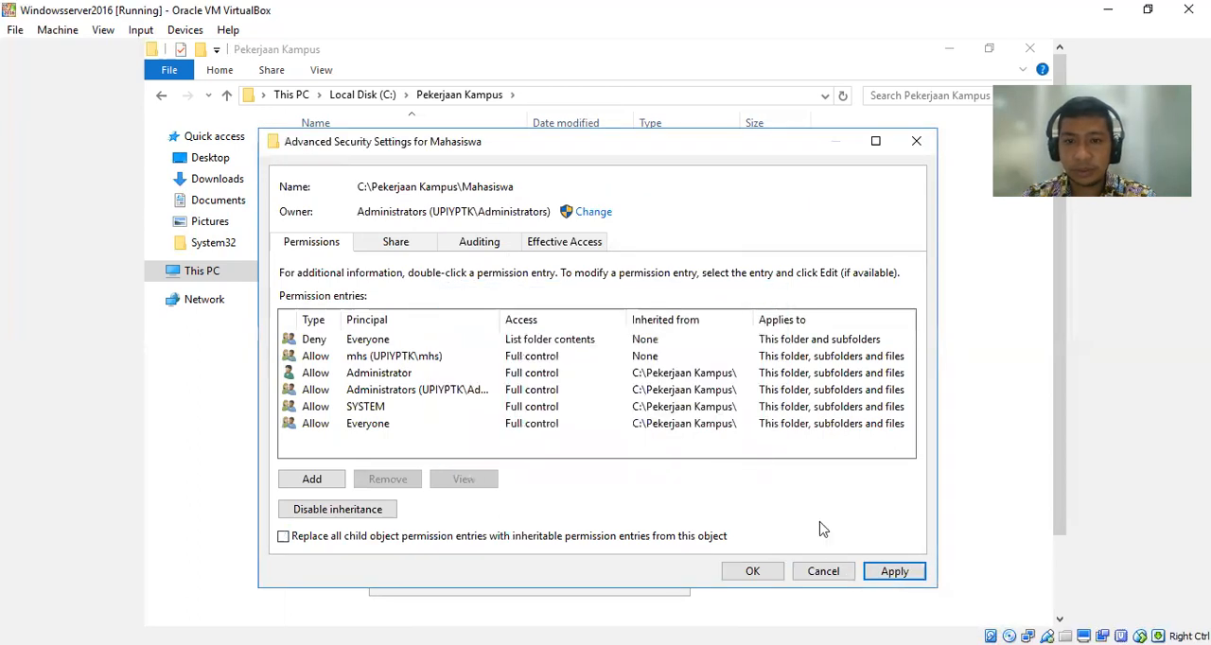
left_click(840, 571)
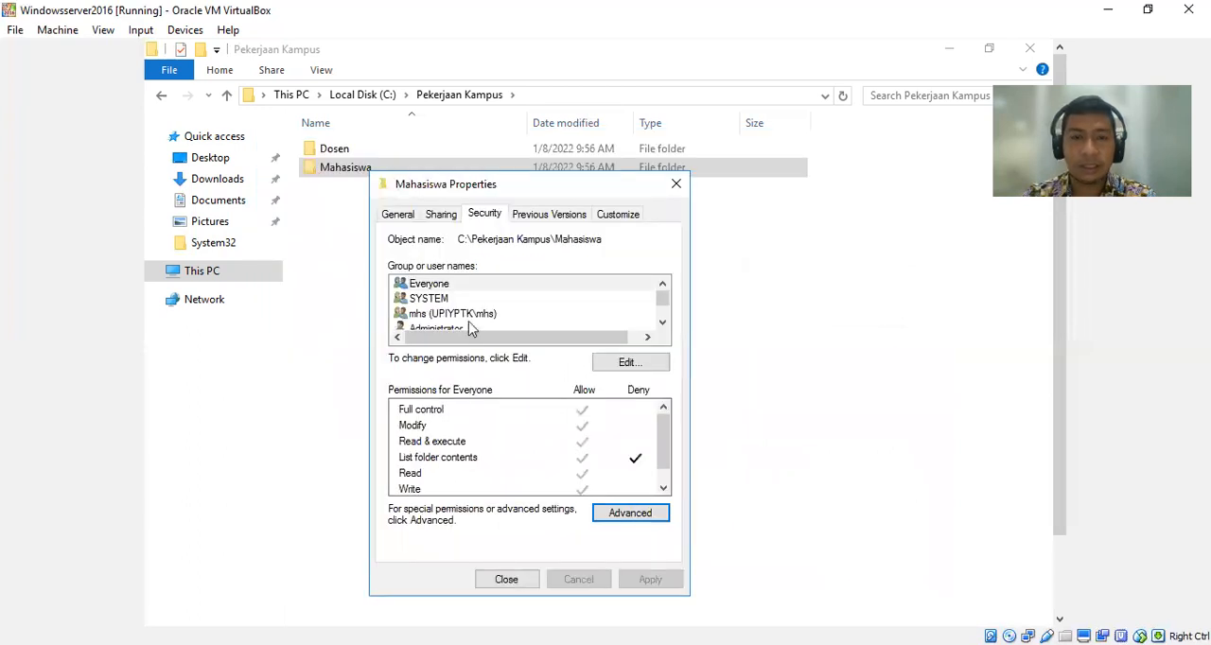
Check the Mahasiswa folder's security permissions for the mhs group and Everyone.
left_click(465, 313)
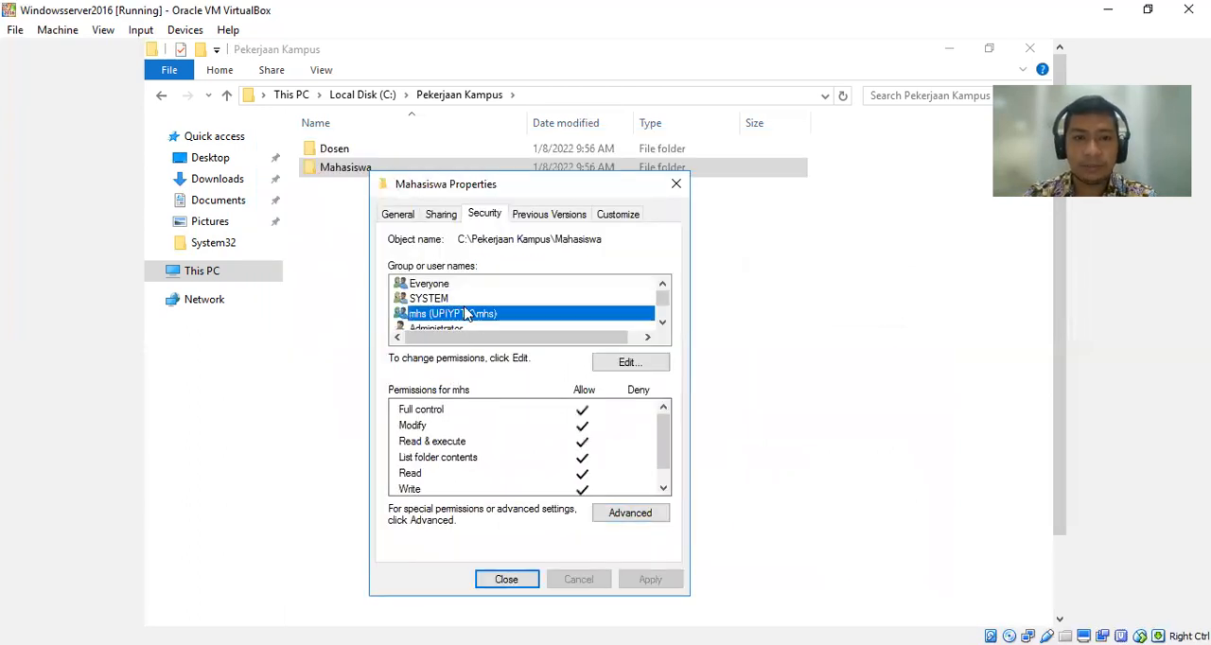
left_click(630, 364)
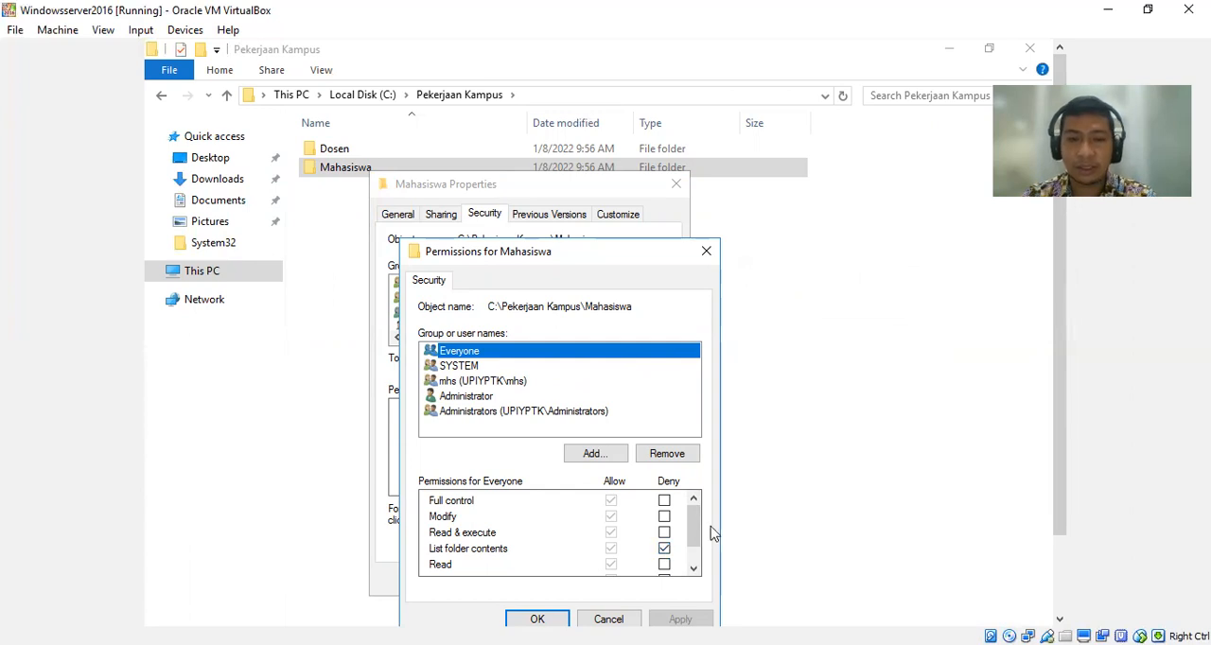
left_click(522, 622)
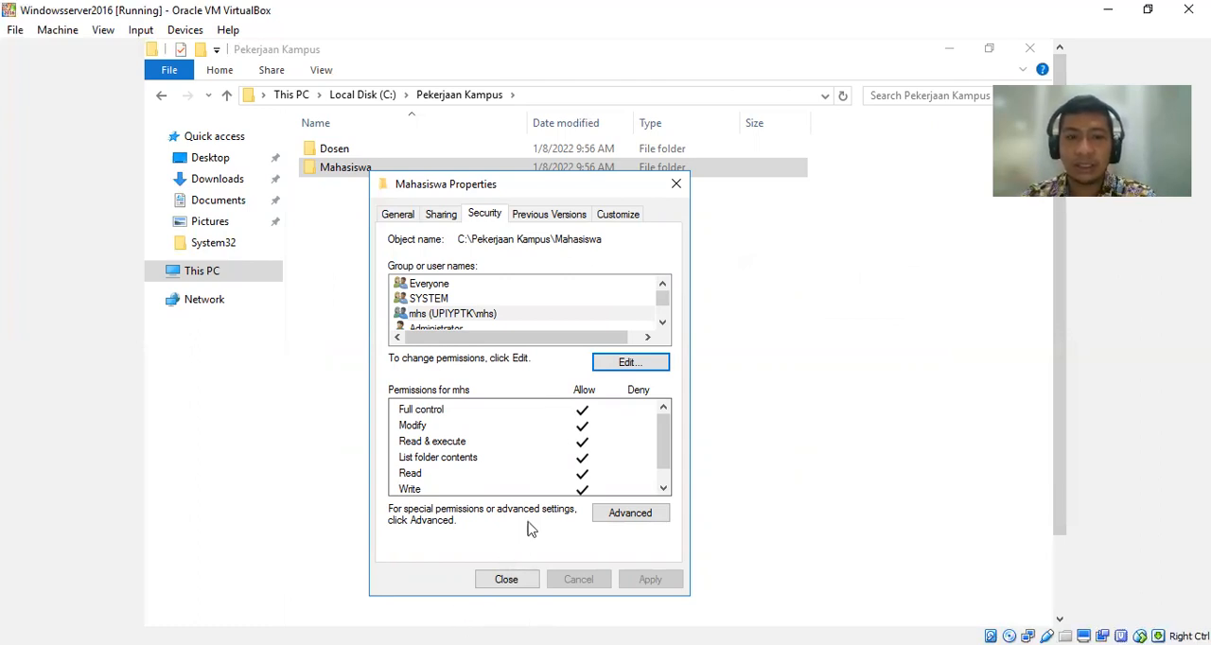
left_click(445, 284)
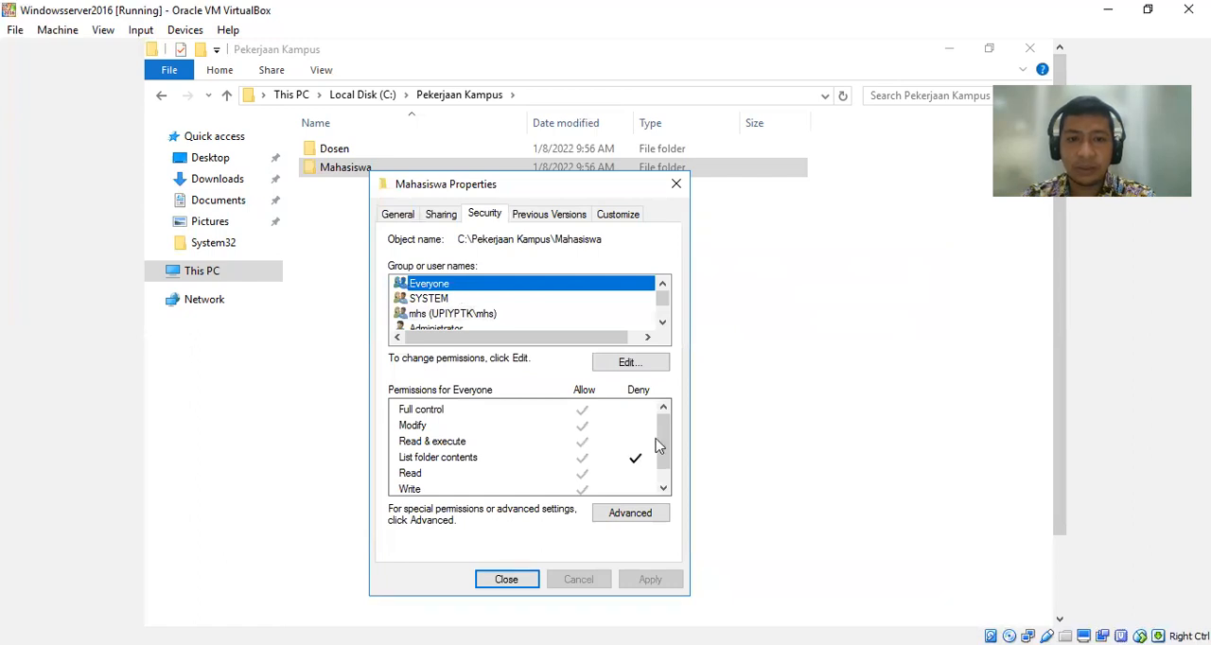
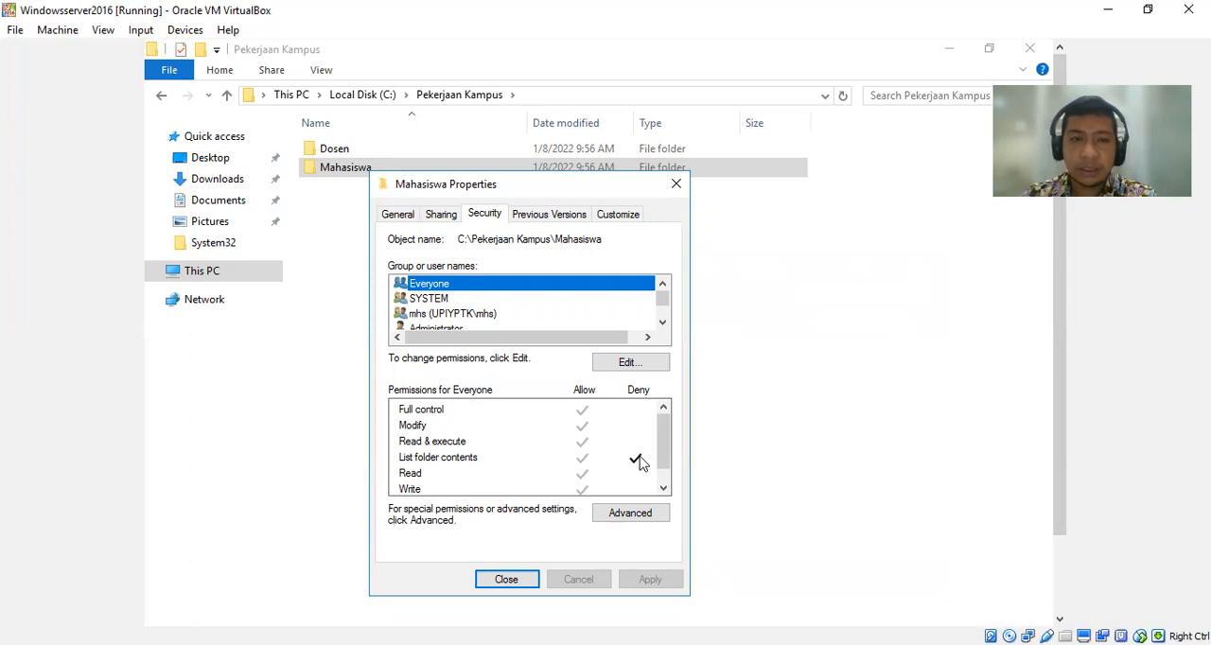
Review the Mahasiswa folder's advanced security entries, permission editor and sharing details, and close its properties.
left_click(619, 516)
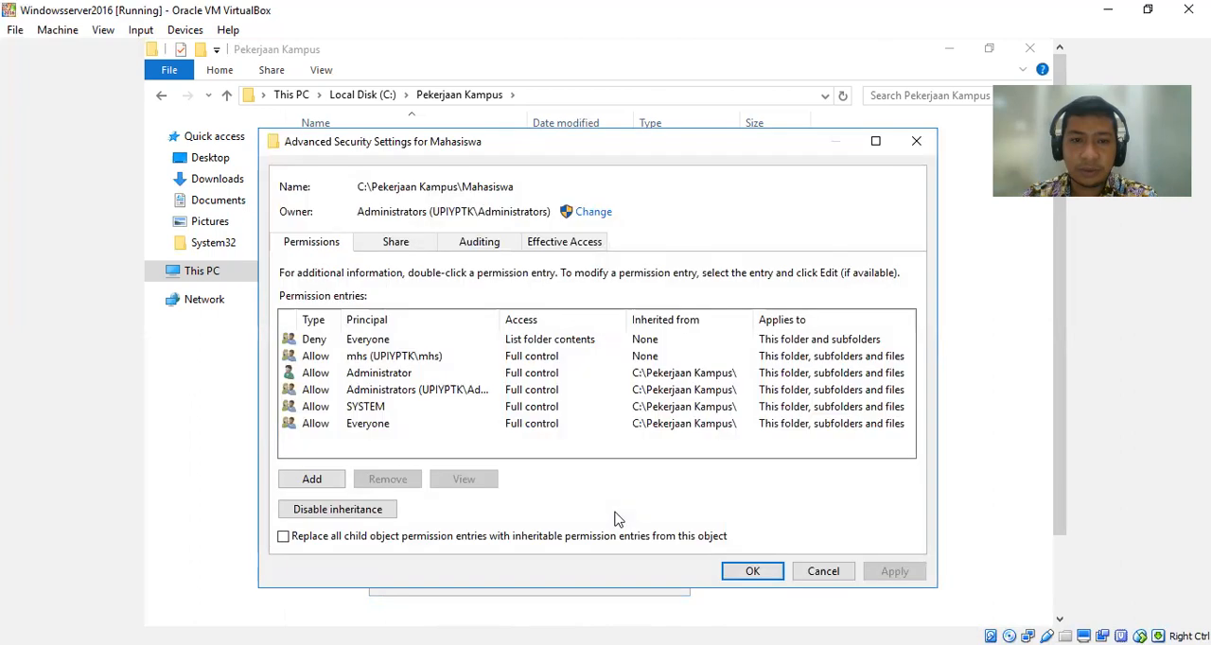
left_click(839, 574)
left_click(614, 367)
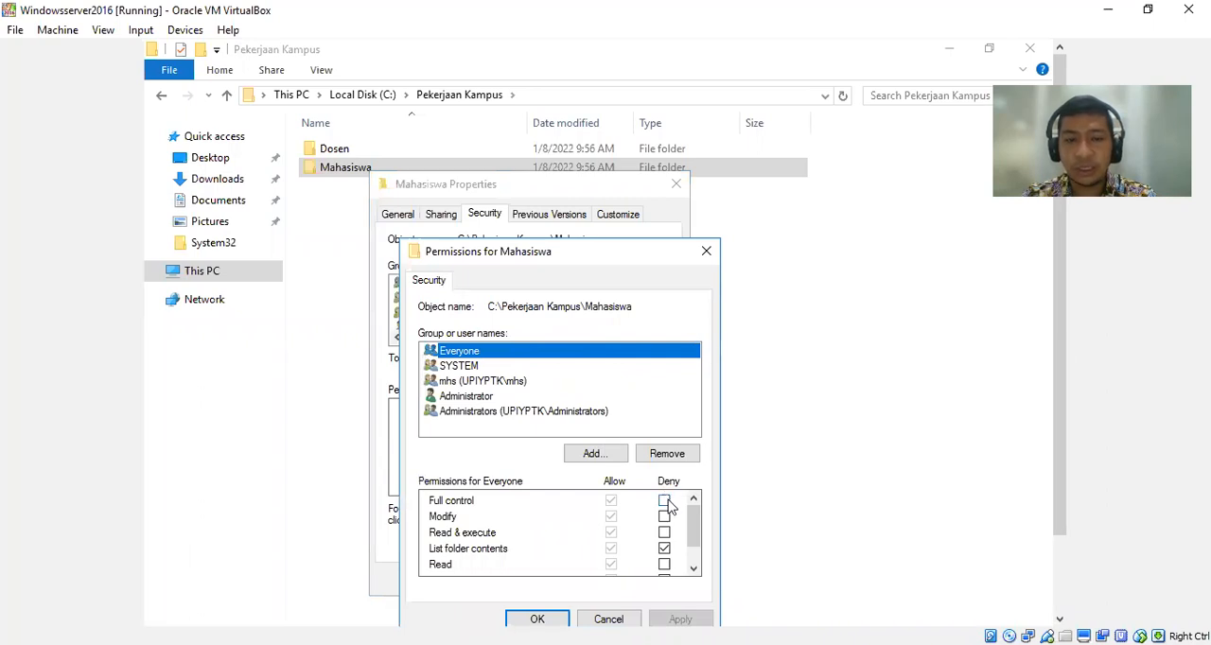
left_click(557, 620)
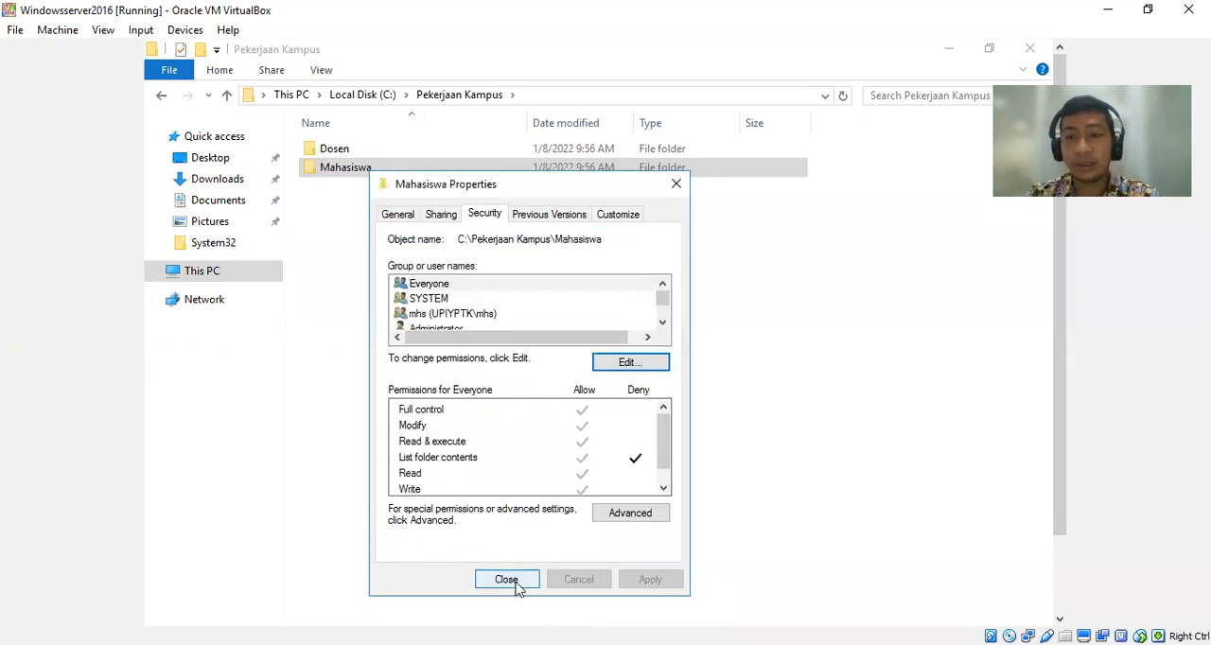
left_click(516, 586)
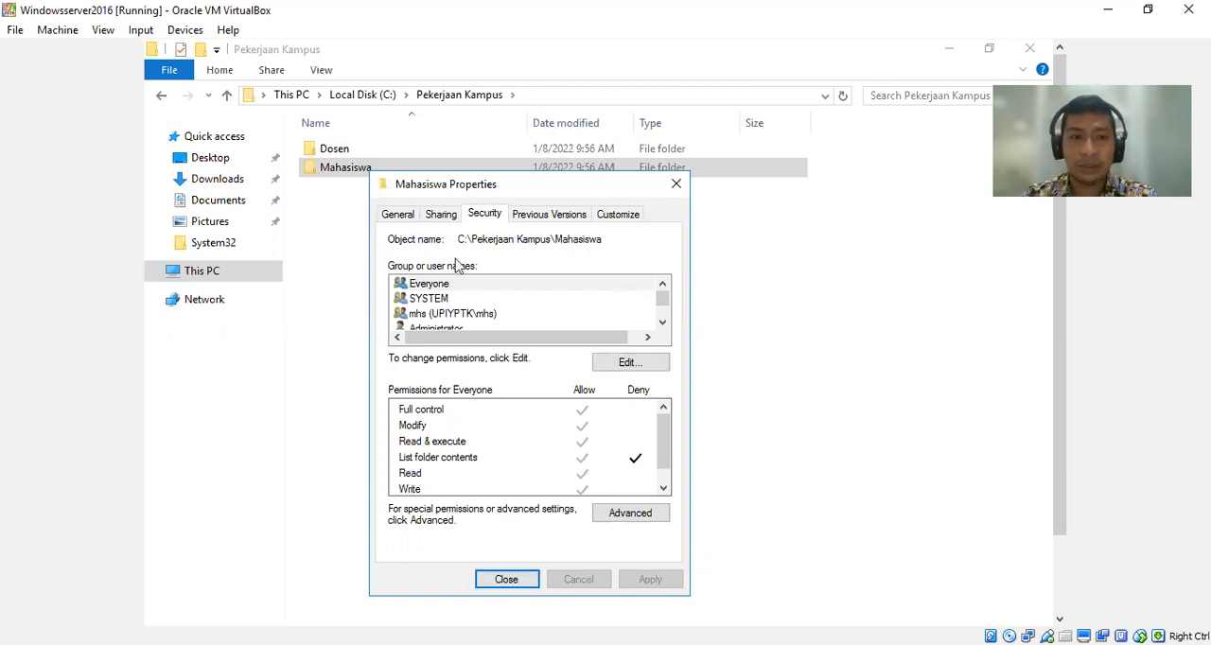
left_click(448, 220)
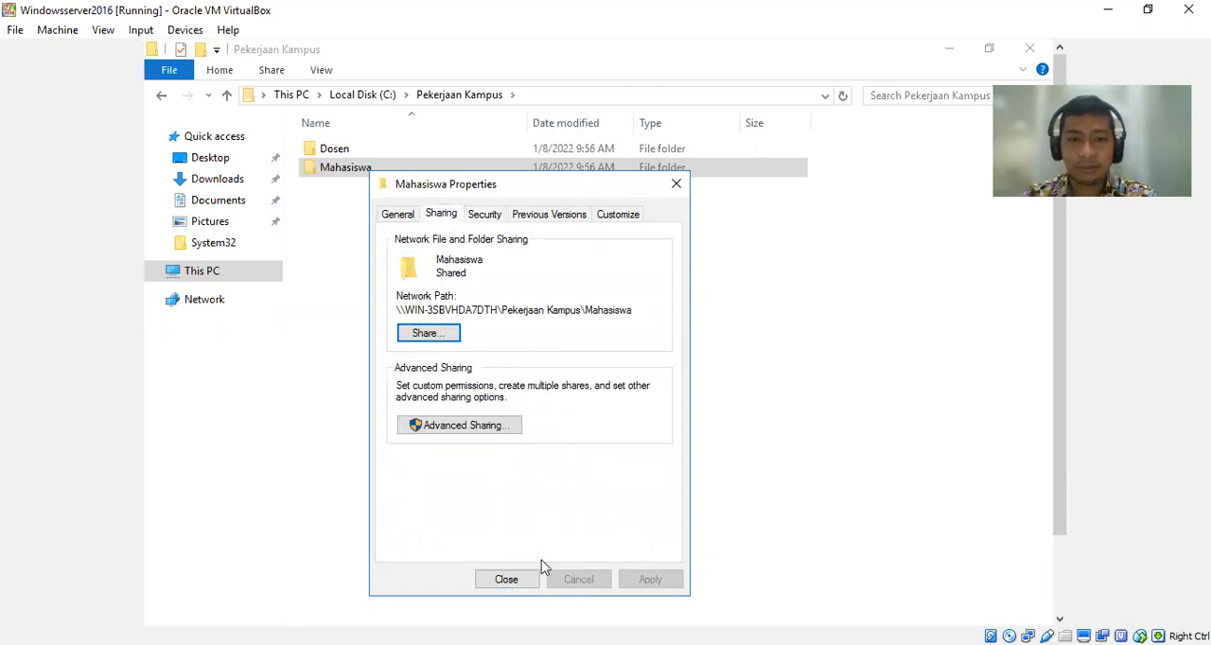
left_click(507, 580)
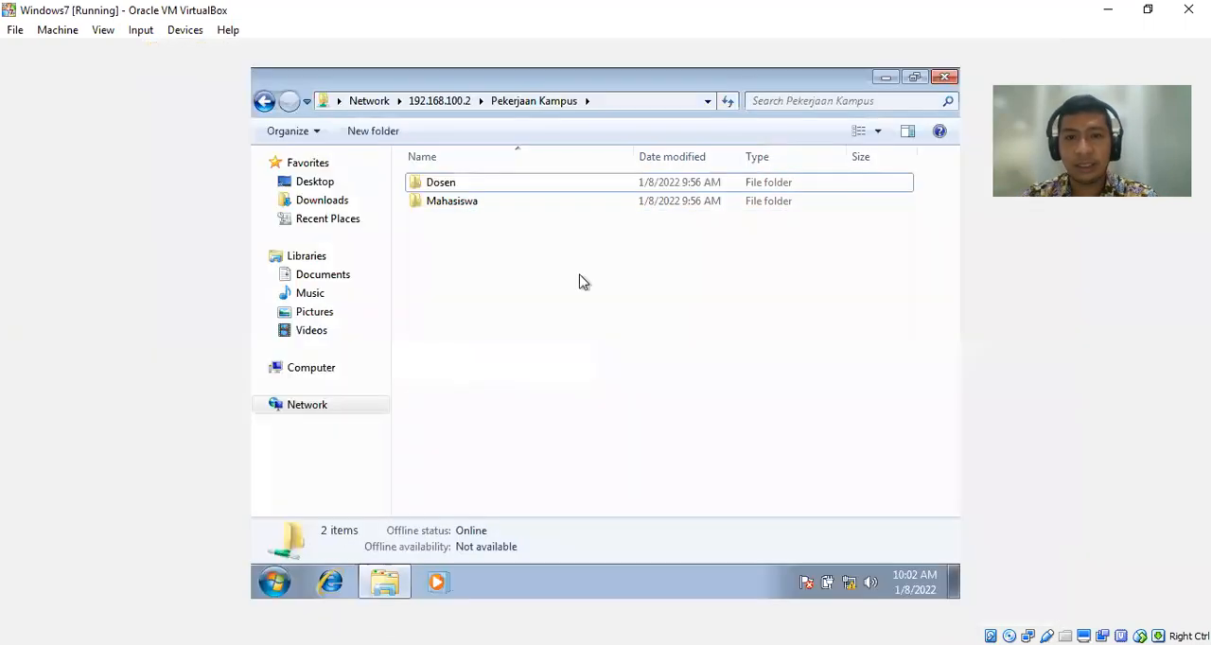
On the Windows 7 client, refresh the Pekerjaan Kampus share and reopen it from 192.168.100.2 to test access.
right_click(578, 278)
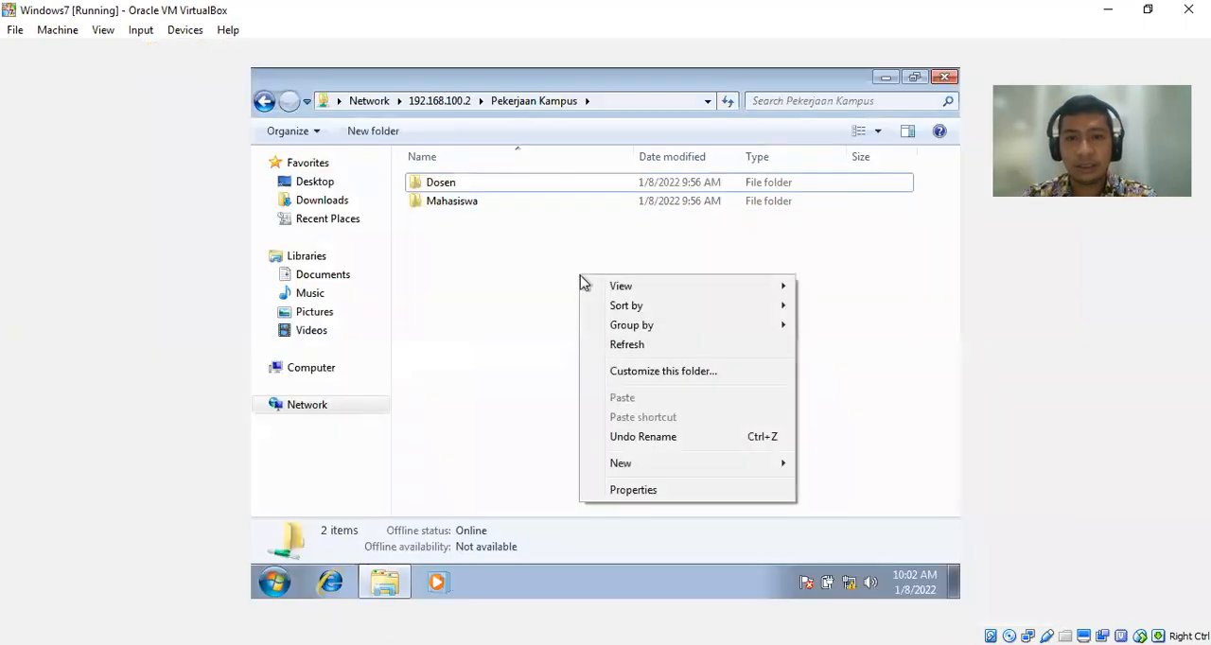
left_click(630, 348)
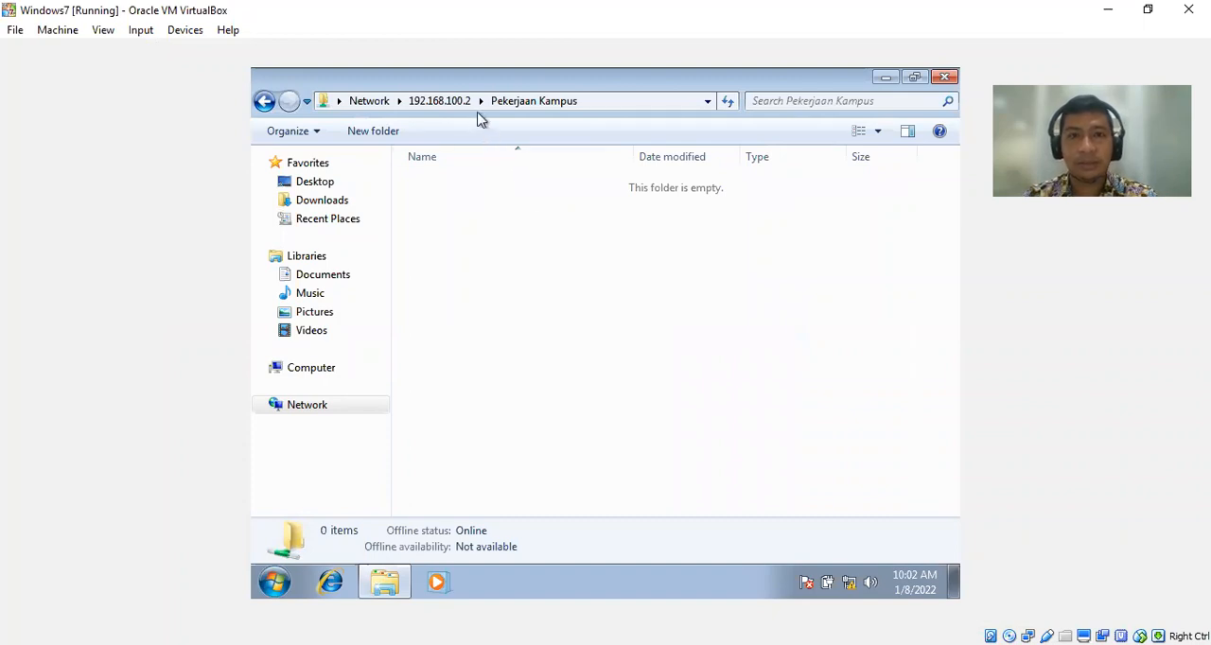
right_click(642, 281)
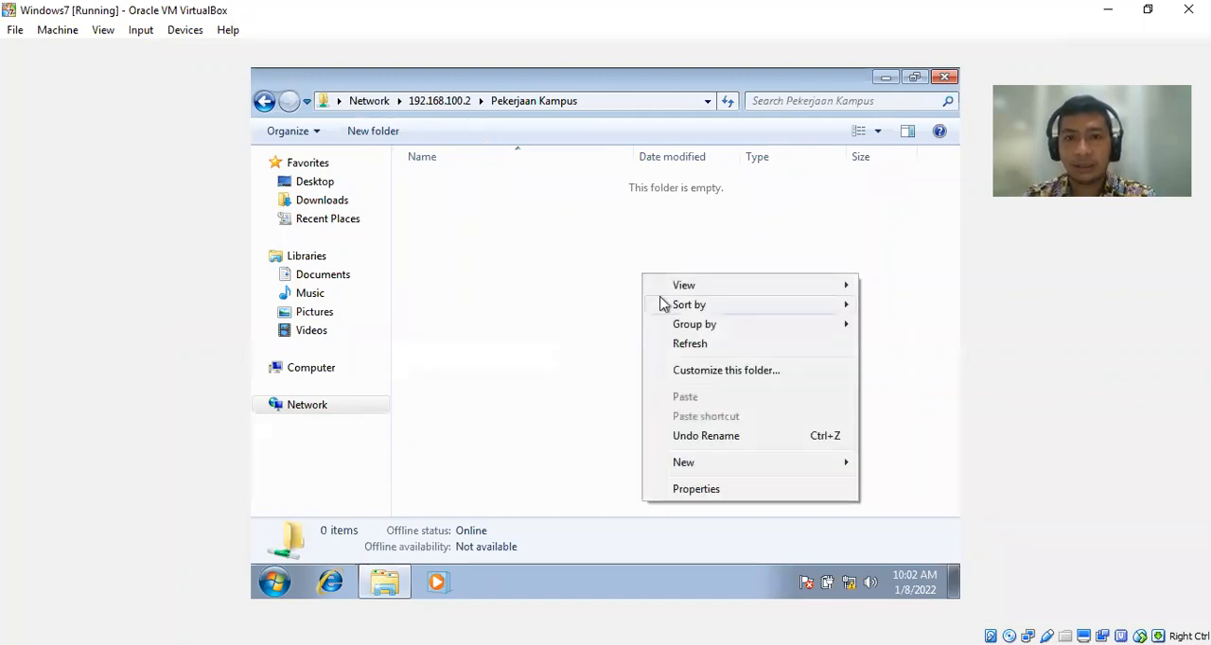
left_click(690, 344)
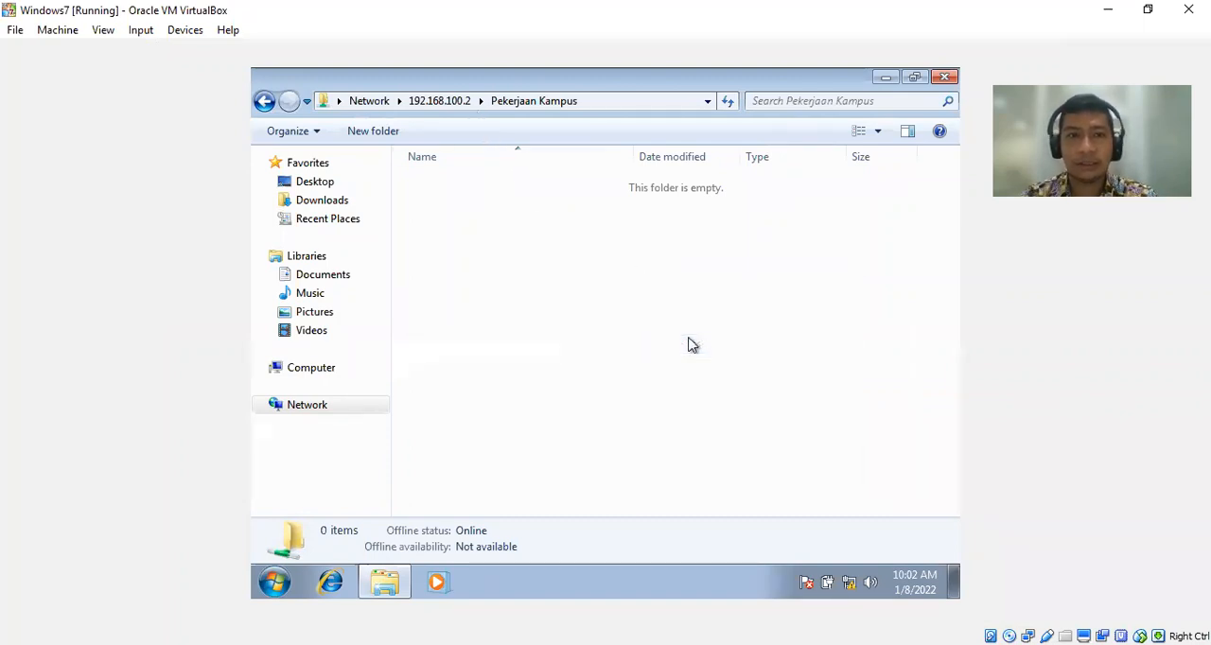
left_click(450, 104)
double_click(692, 172)
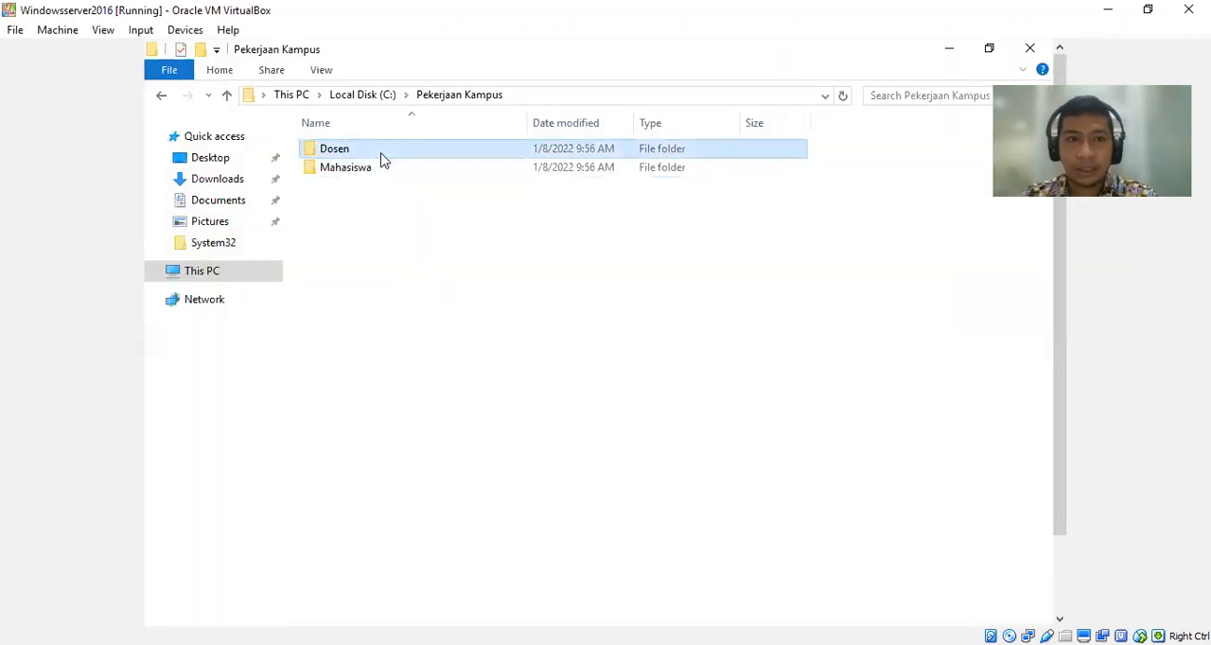
On the server, try to share the Dosen folder again with the dsn group kept at Read/Write.
right_click(382, 159)
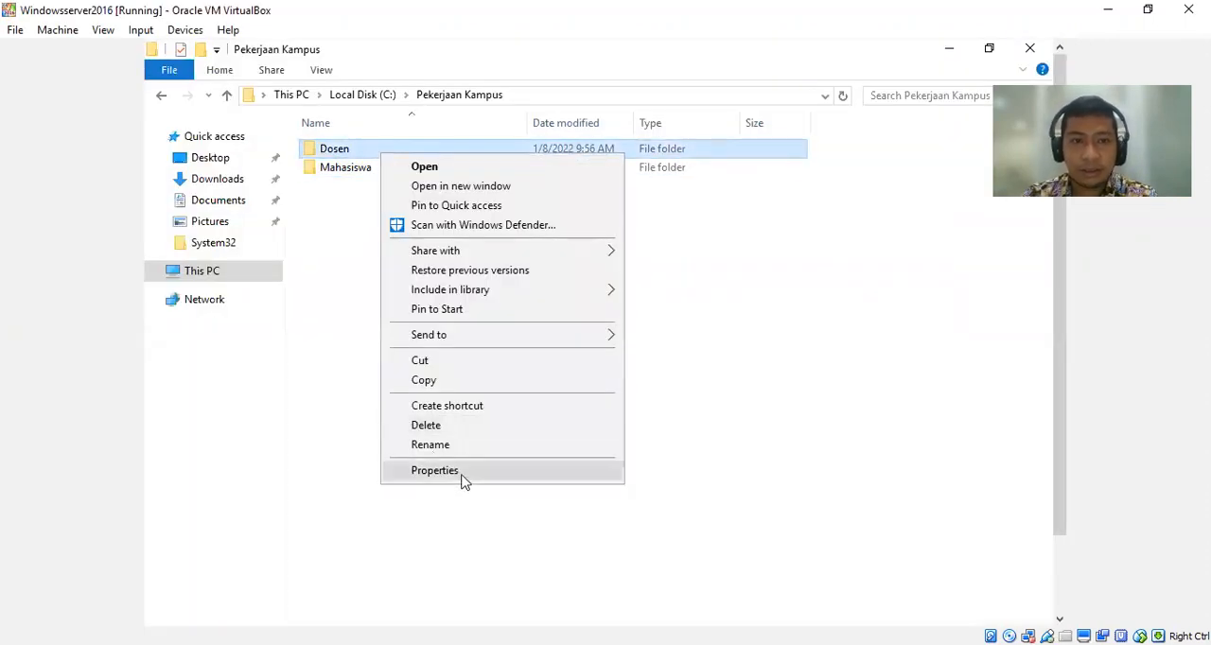
left_click(463, 478)
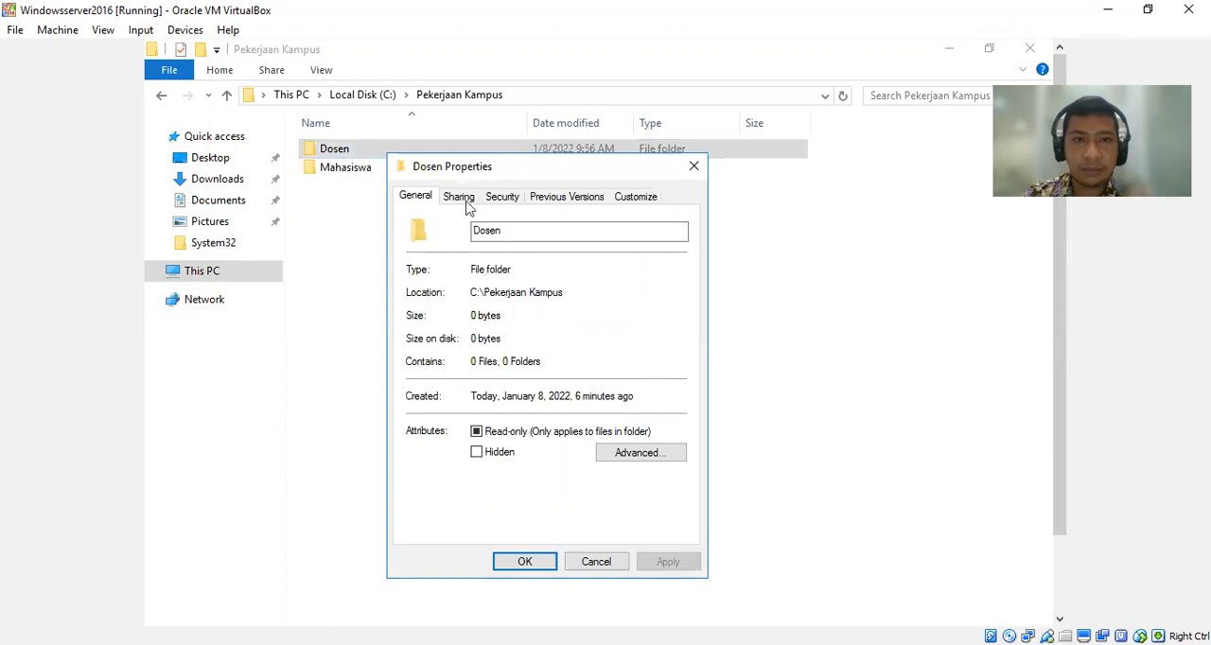
left_click(465, 201)
left_click(455, 316)
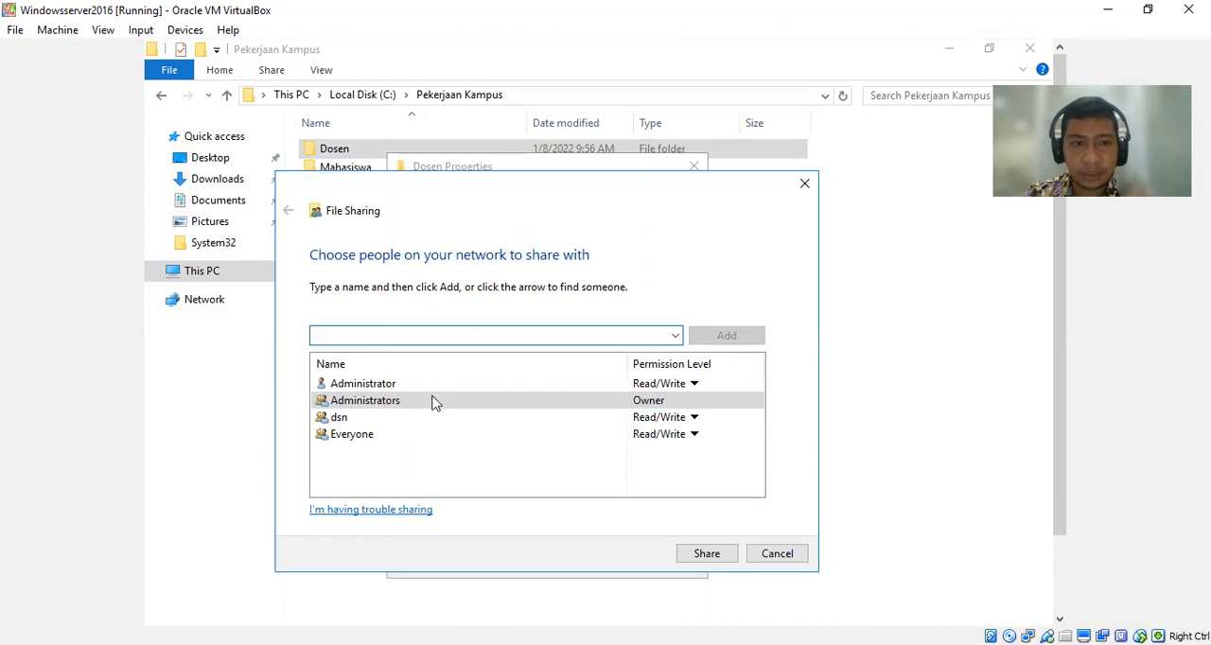
left_click(382, 424)
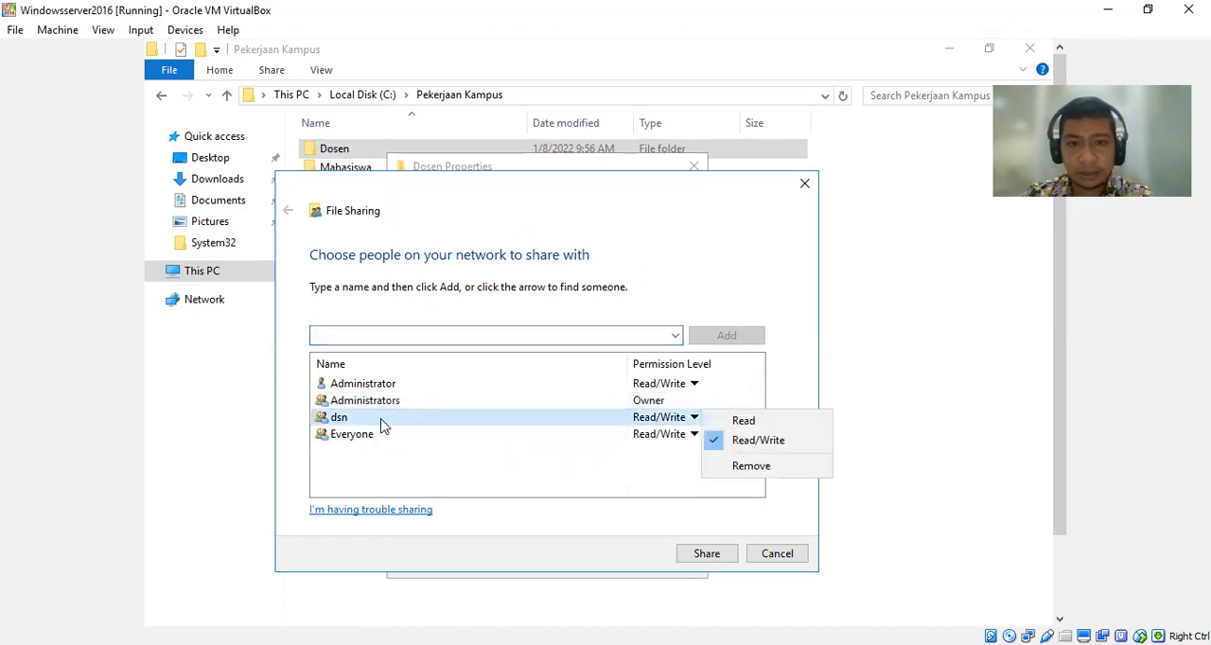
left_click(726, 560)
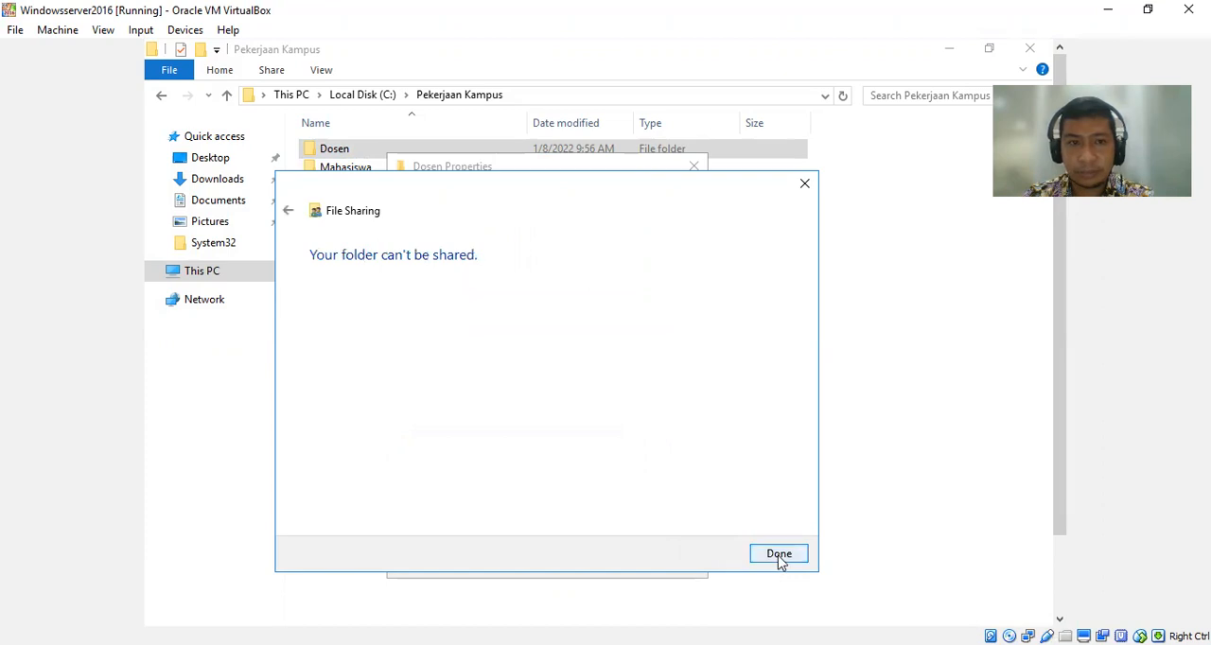
left_click(779, 554)
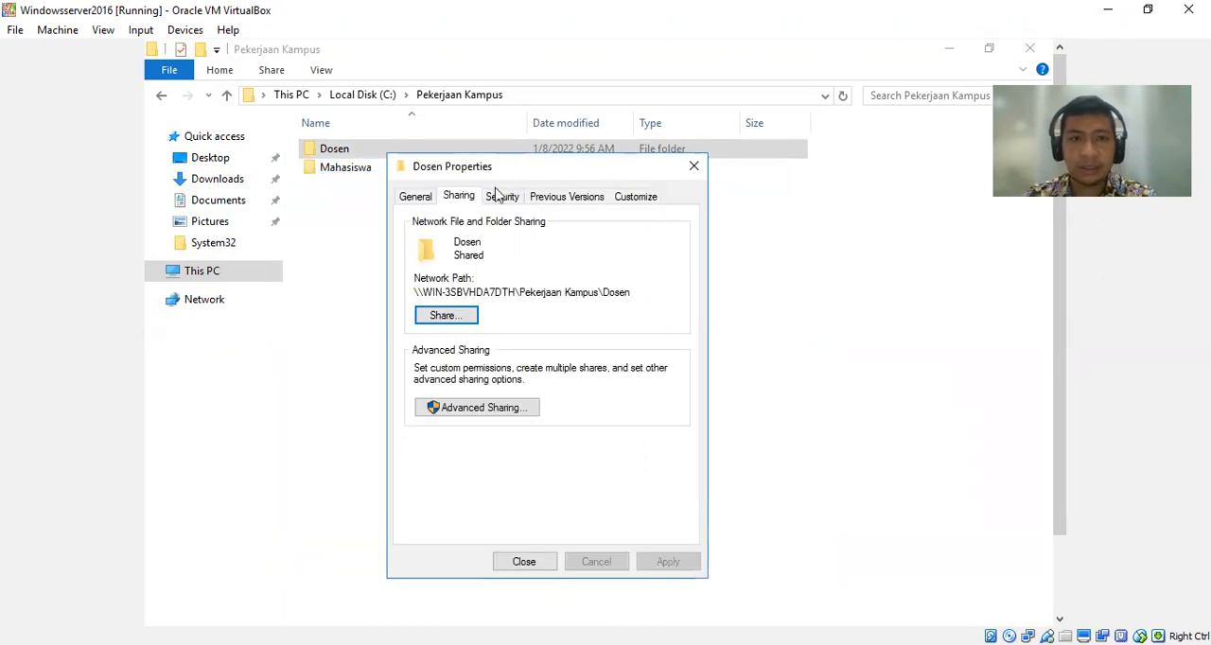
Check Dosen's advanced security entries and remove the List folder contents denial for Everyone from the folder.
left_click(501, 196)
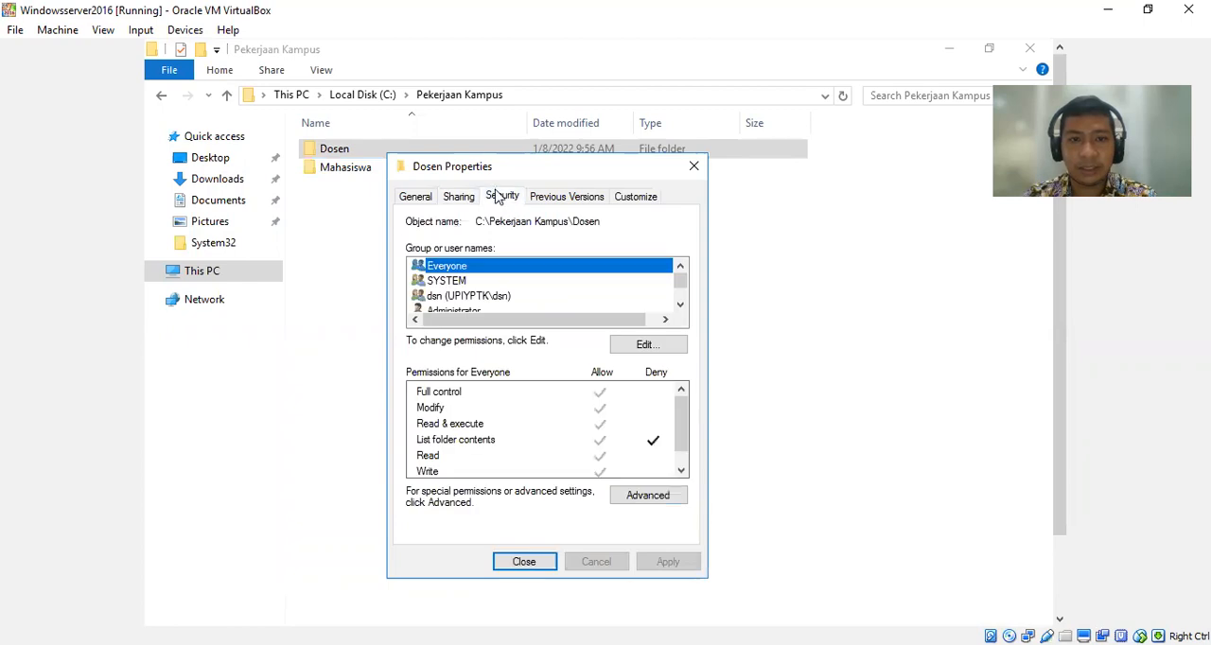
left_click(635, 499)
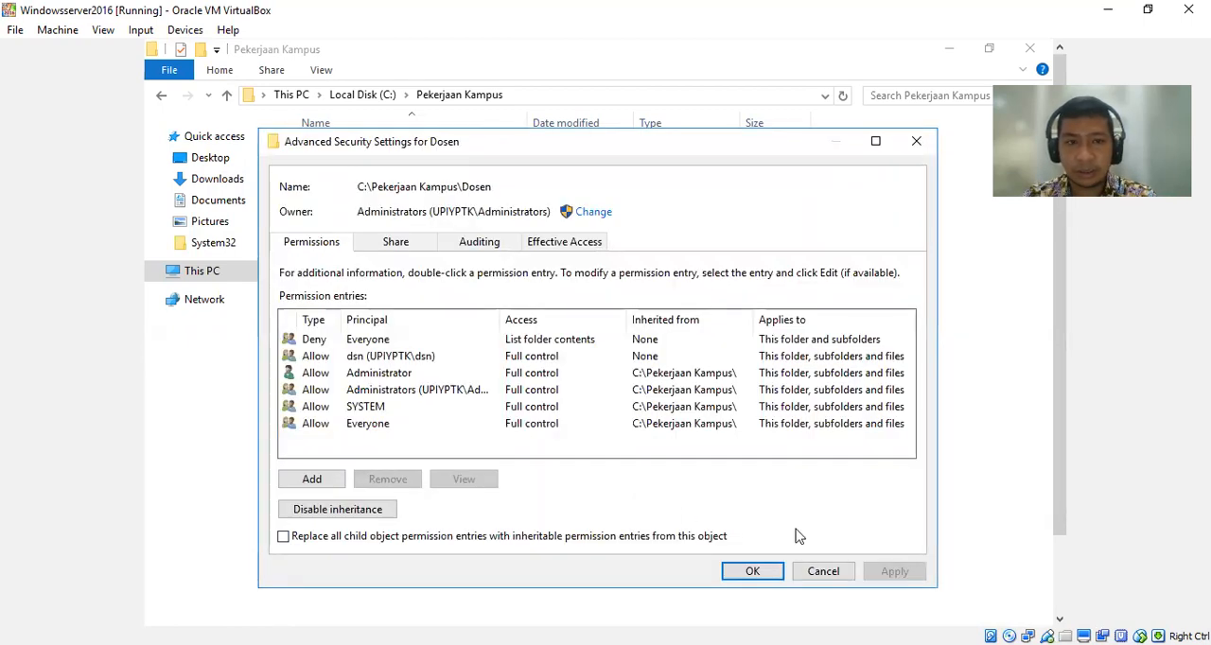
left_click(837, 577)
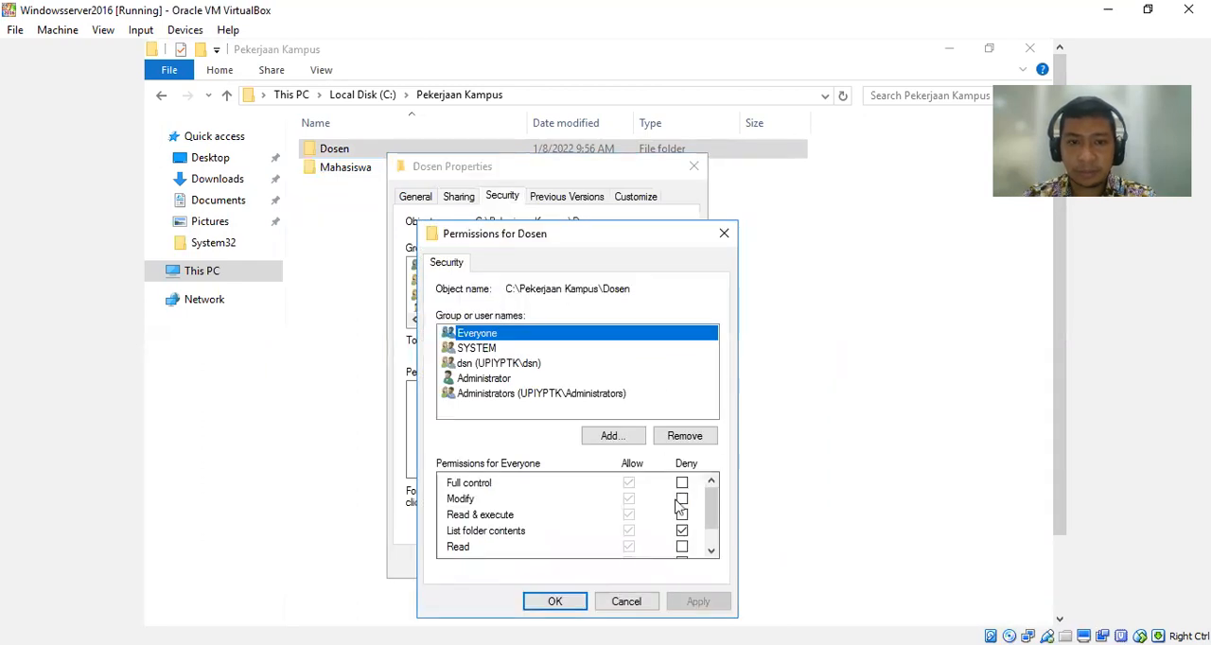
left_click(682, 533)
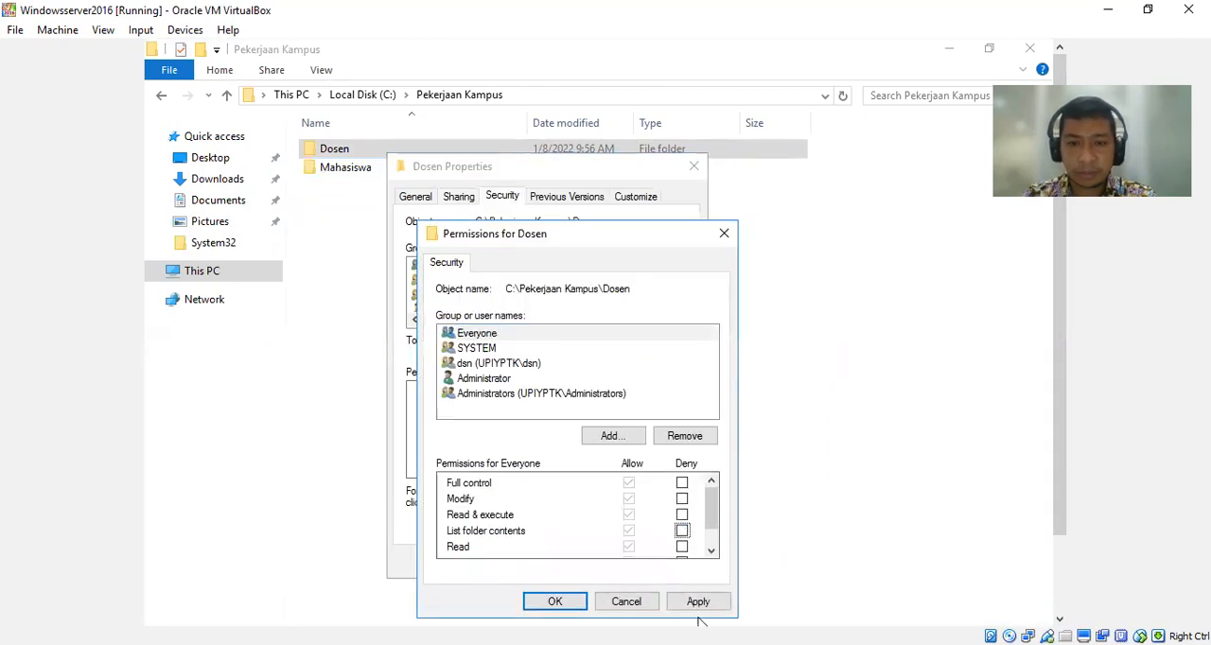
left_click(697, 604)
left_click(555, 603)
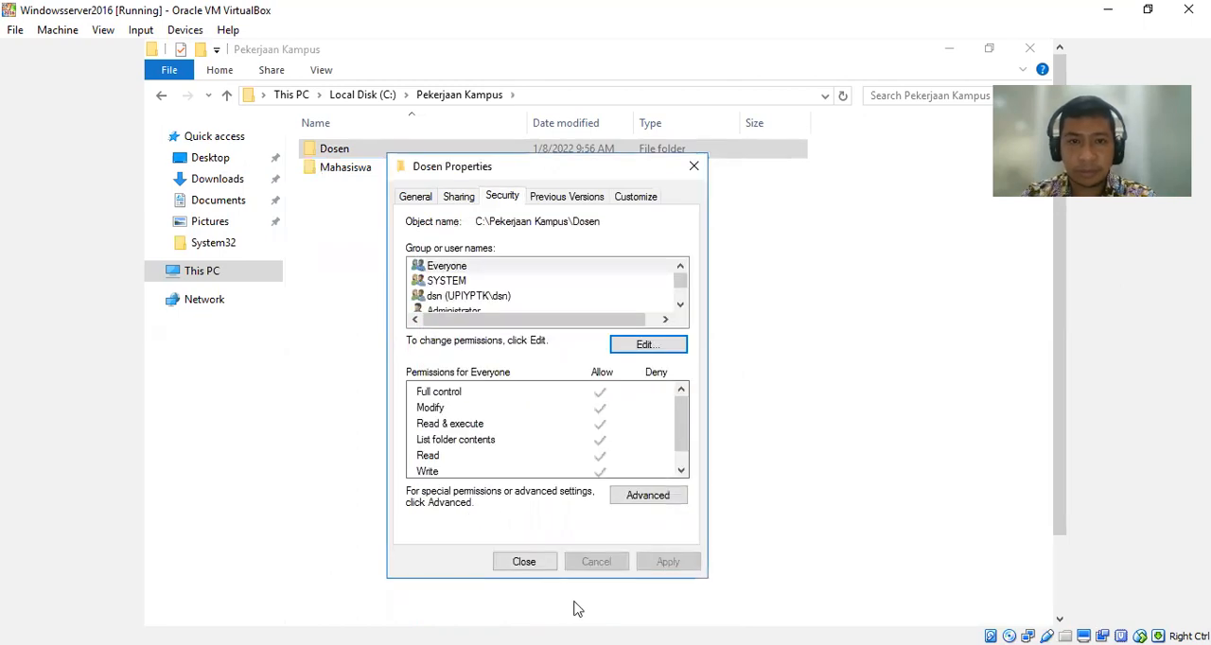
left_click(540, 564)
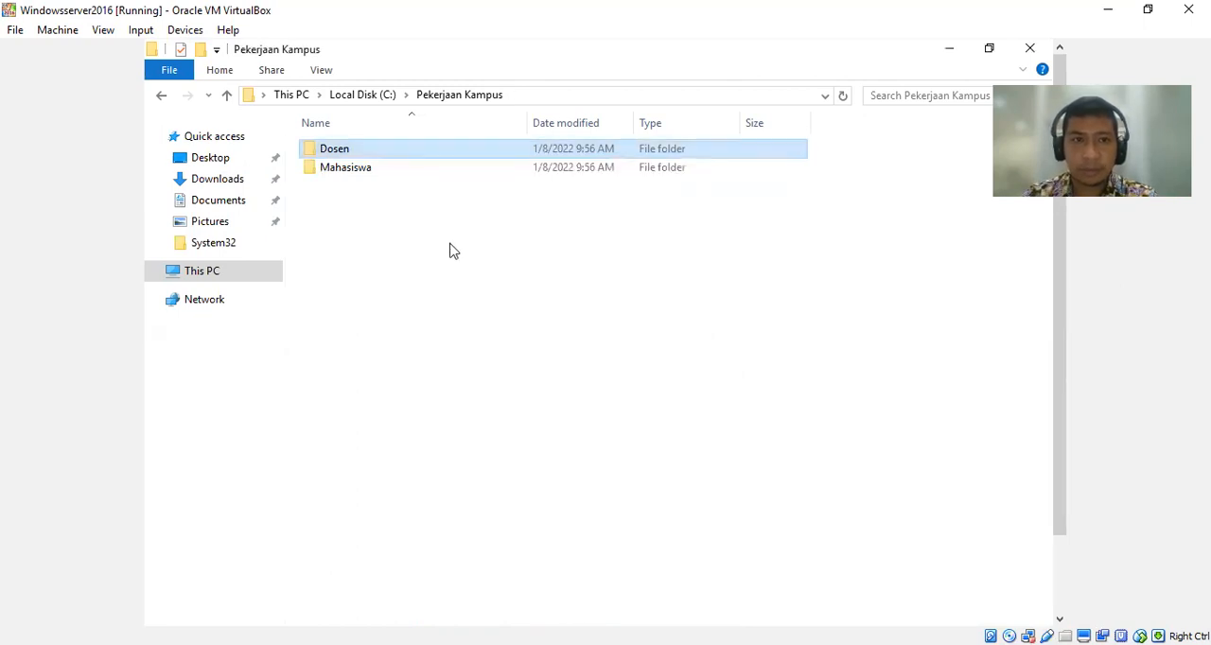
Remove Administrator, Everyone and dsn from the Dosen folder's file sharing list.
right_click(388, 157)
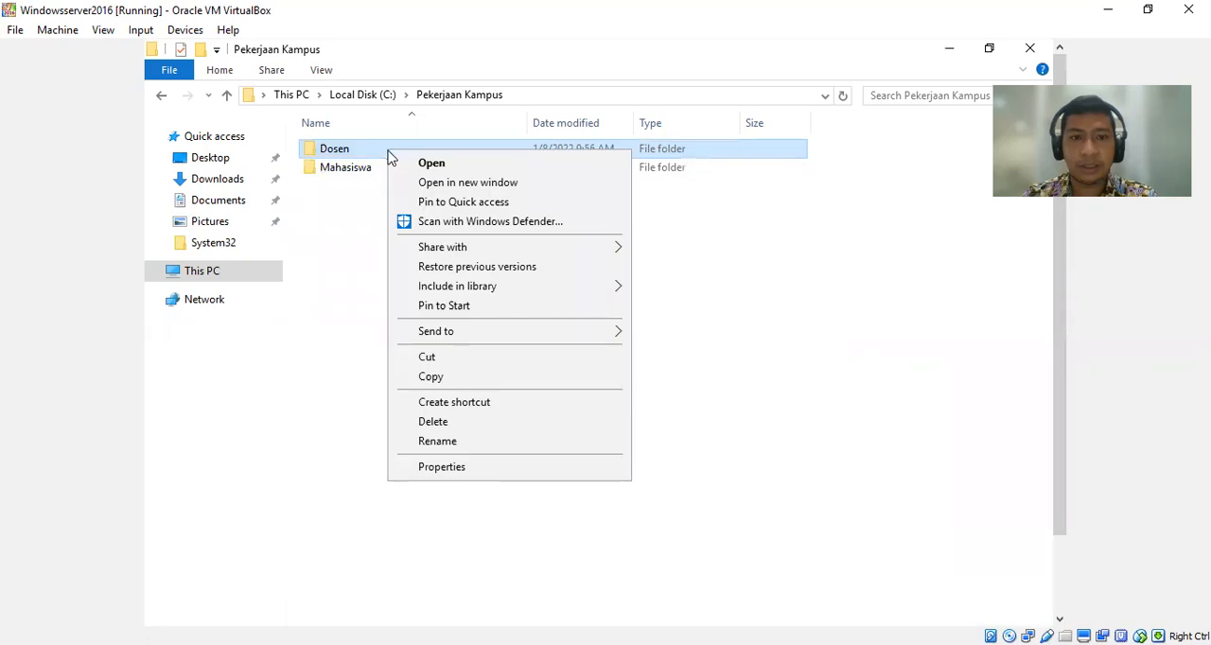
left_click(525, 468)
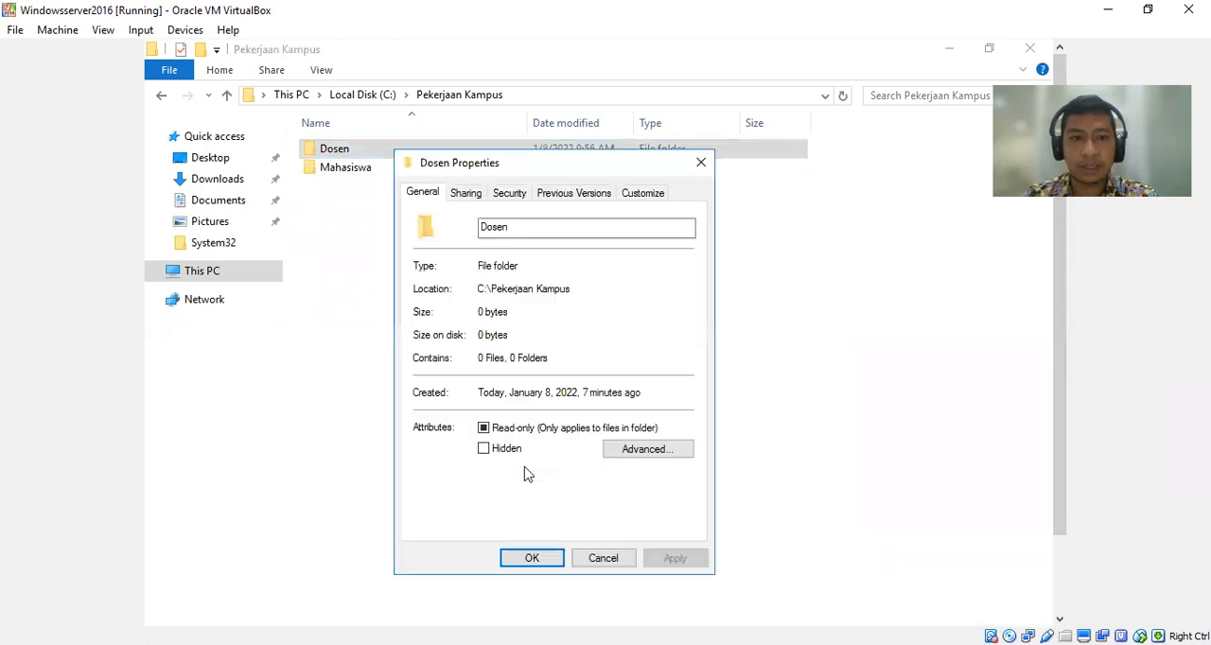
left_click(477, 195)
left_click(458, 313)
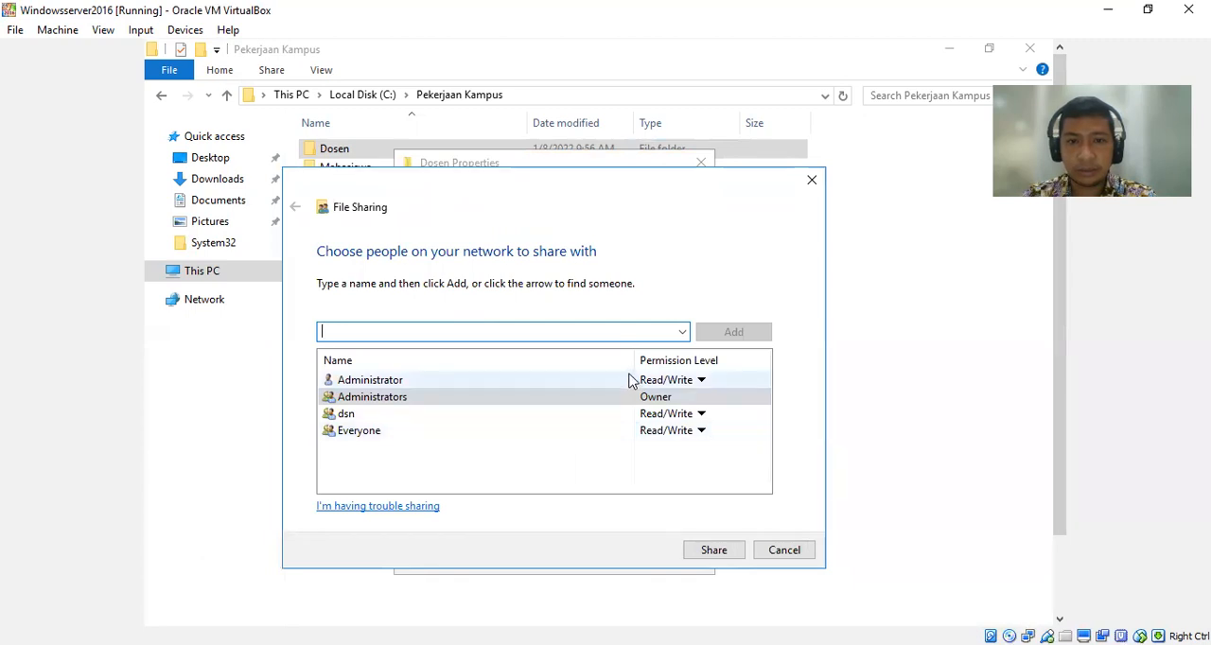
left_click(634, 380)
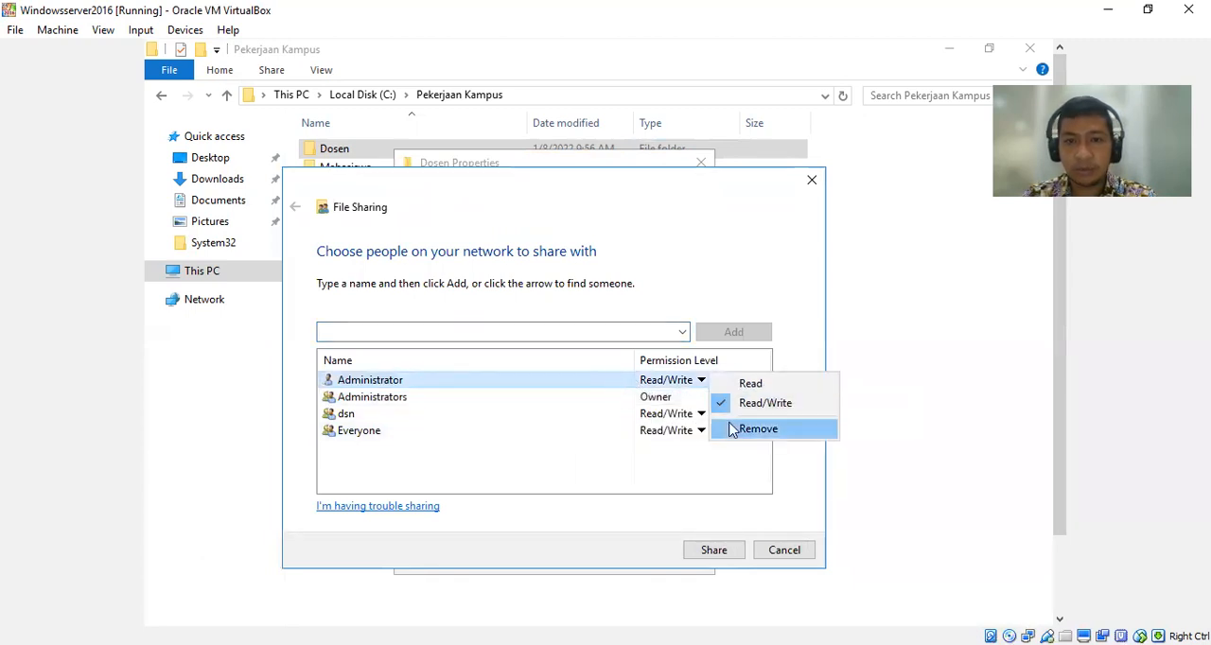
left_click(732, 427)
left_click(628, 386)
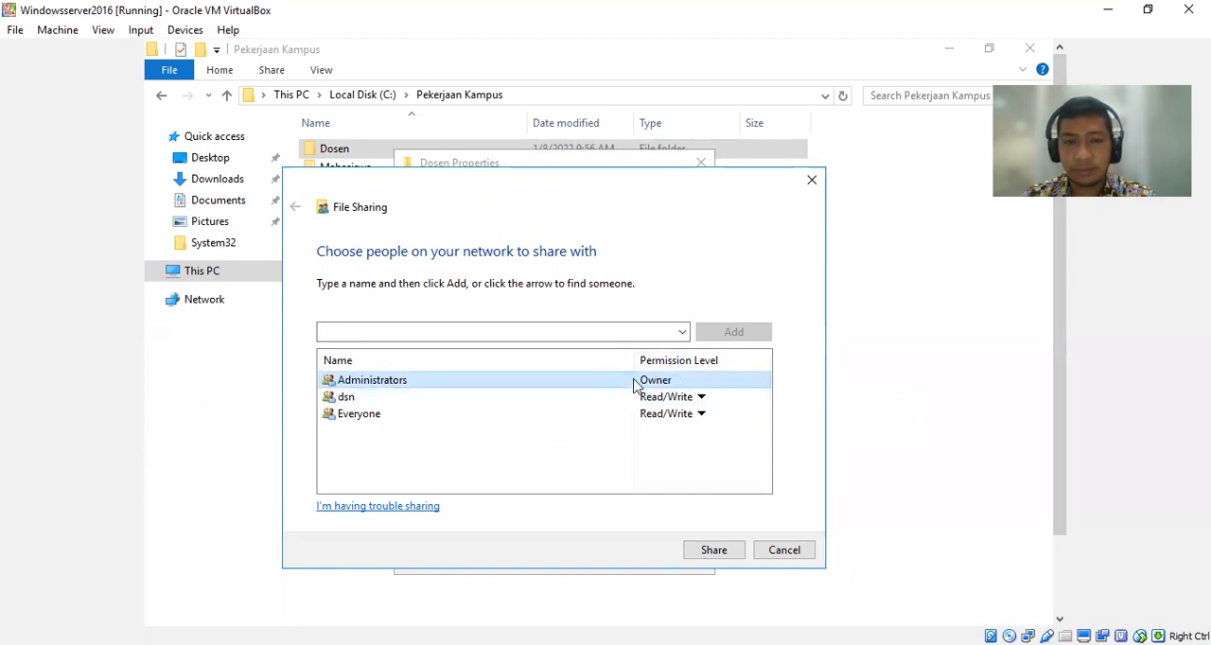
left_click(567, 416)
left_click(726, 466)
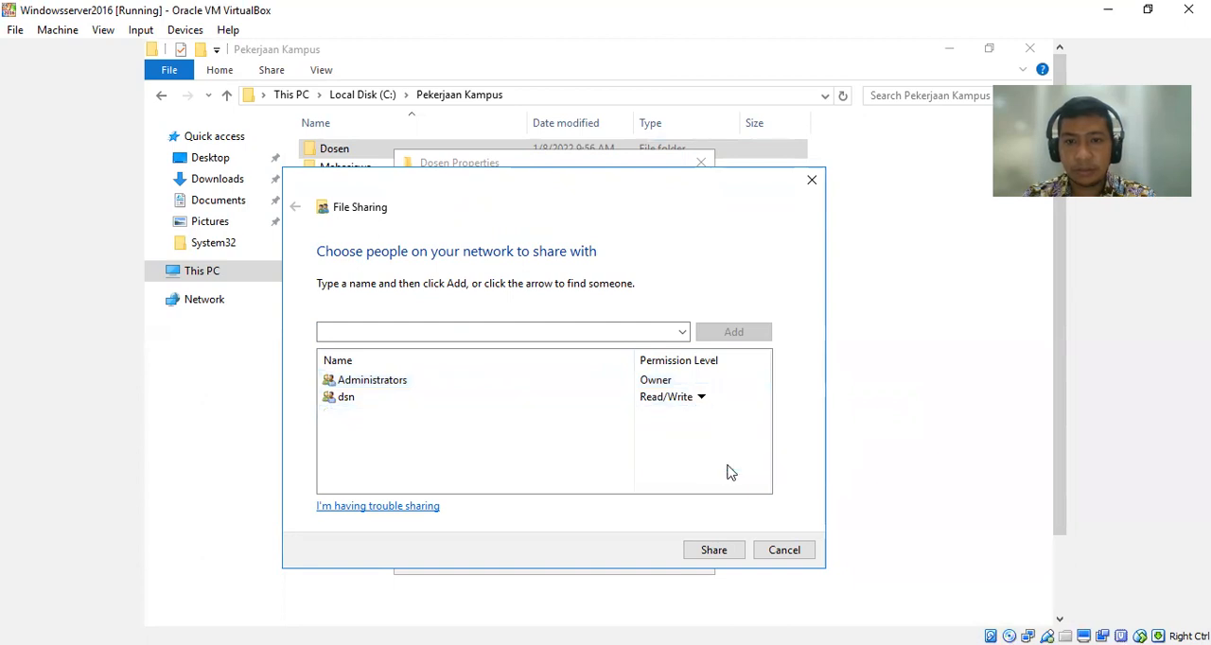
left_click(524, 400)
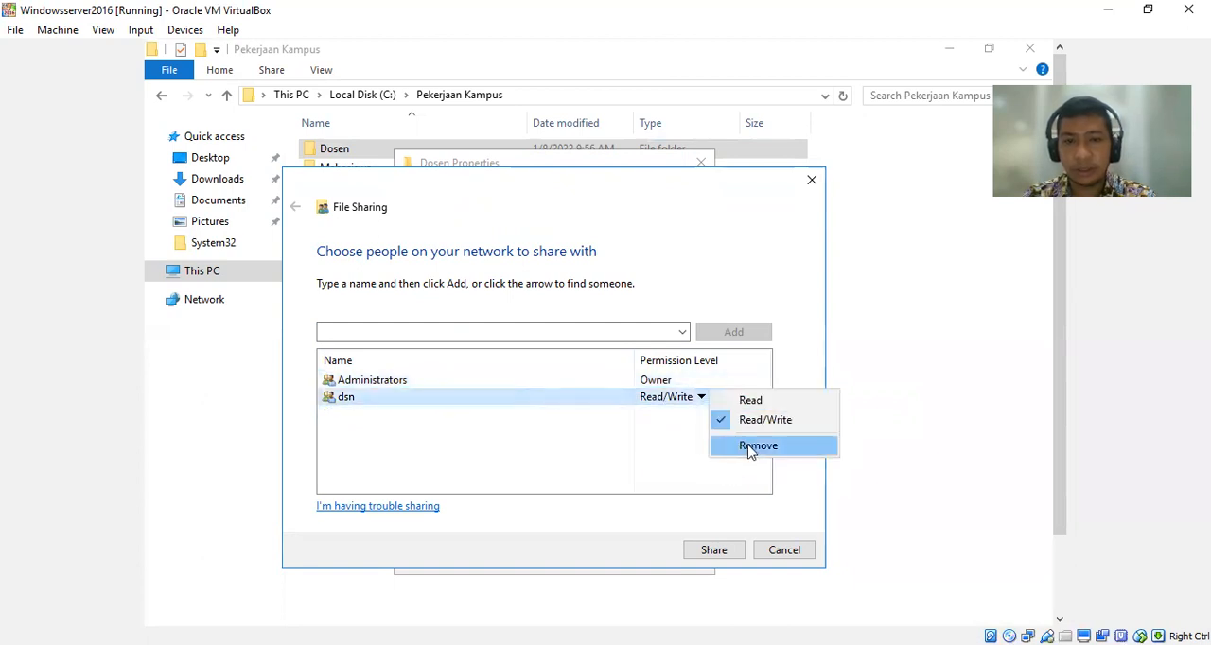
left_click(751, 451)
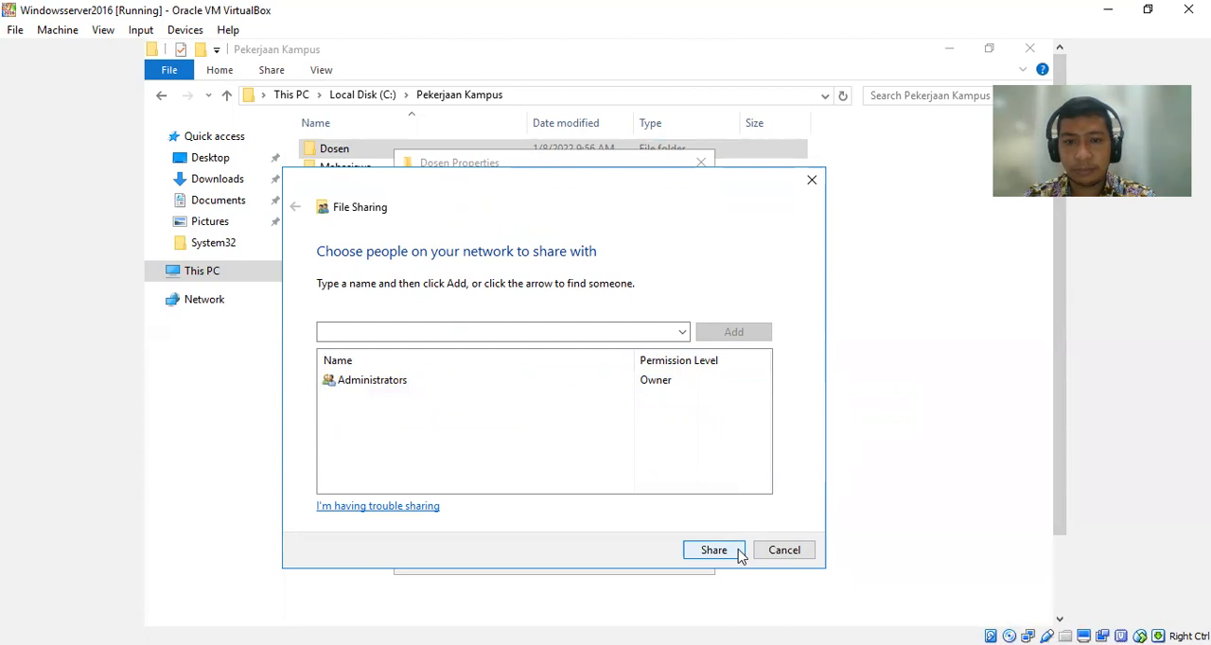
Find the dsn group in the upiyptk.ac.id directory and add it to the Dosen folder's file sharing list.
left_click(682, 331)
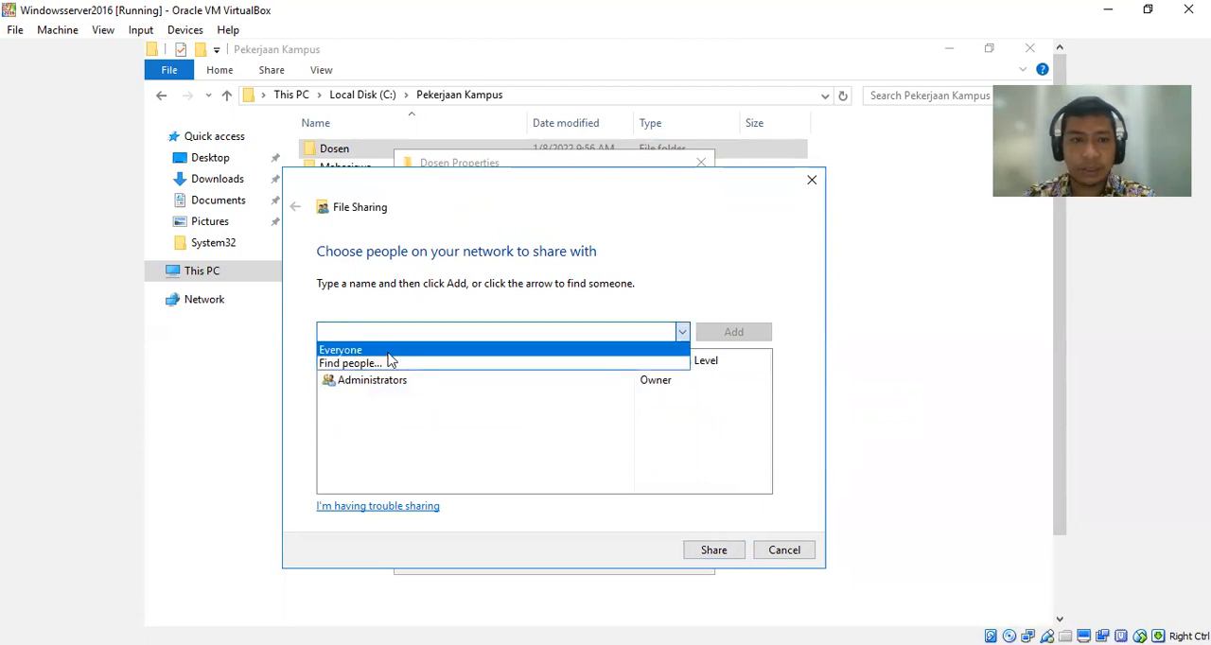
left_click(346, 364)
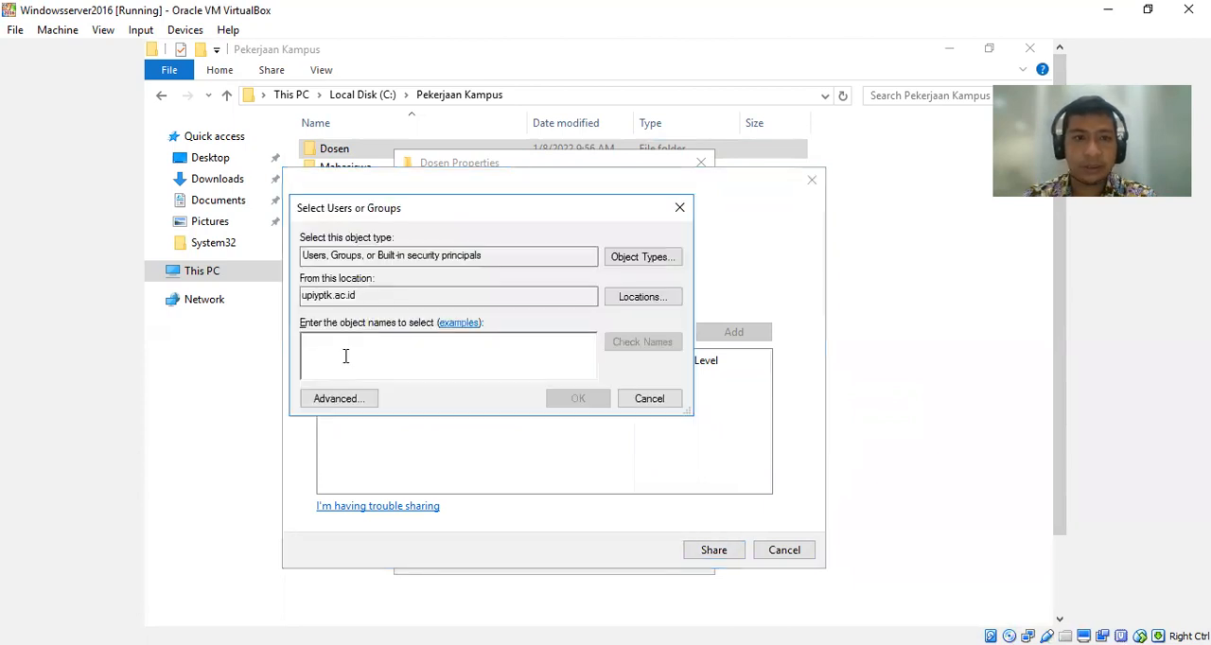
left_click(338, 398)
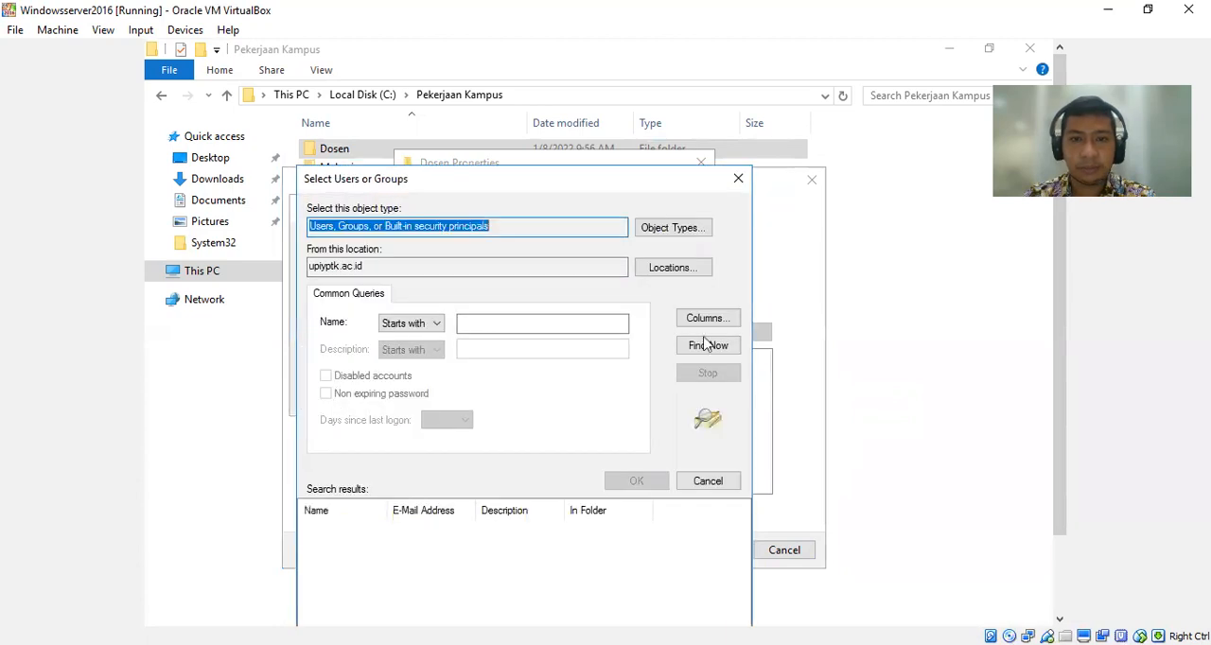
left_click(715, 347)
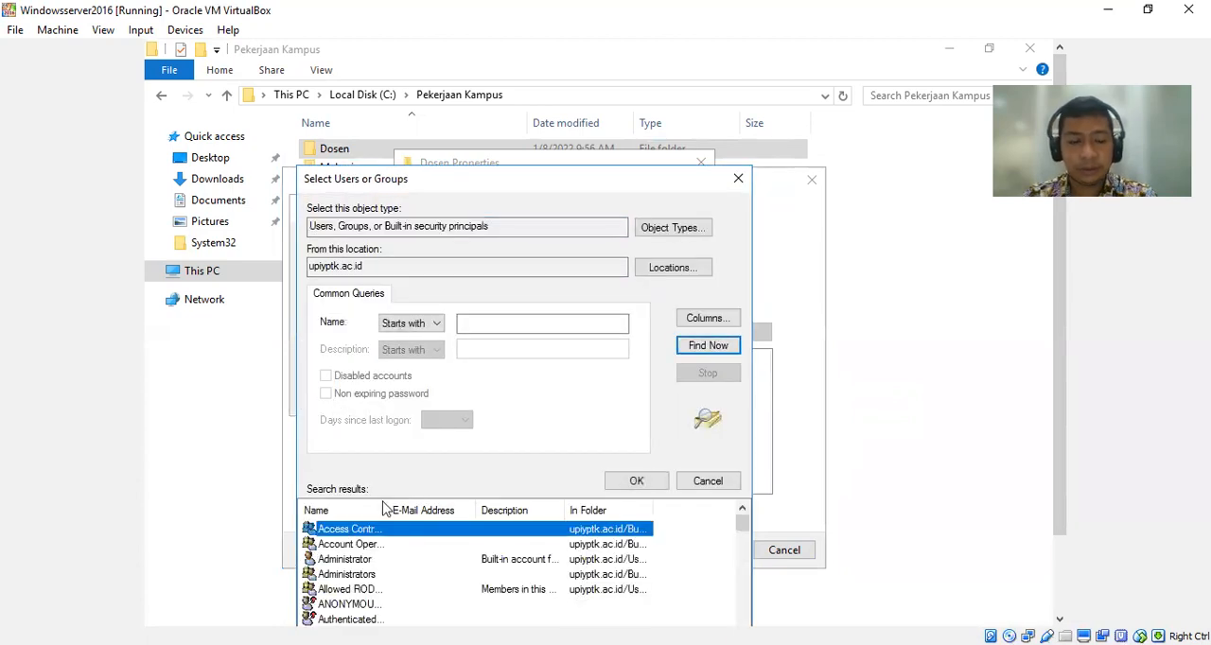
key("d")
key("d")
key("d")
key("d")
key("d")
key("d")
key("d")
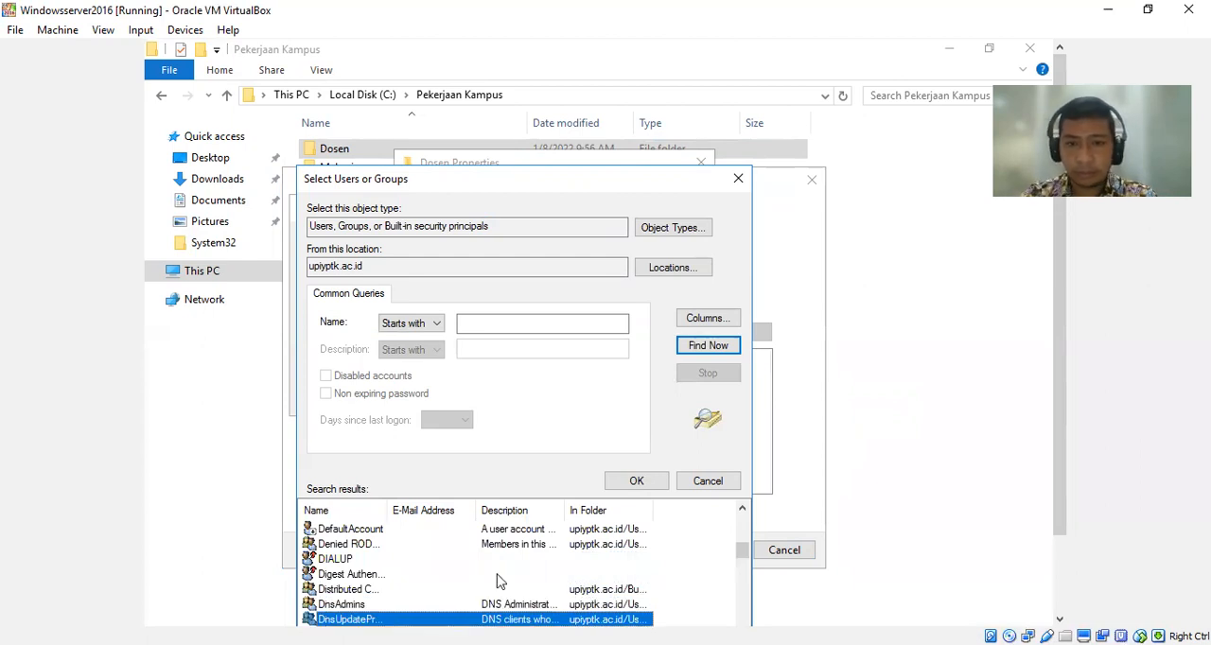
left_click_drag(743, 555, 742, 557)
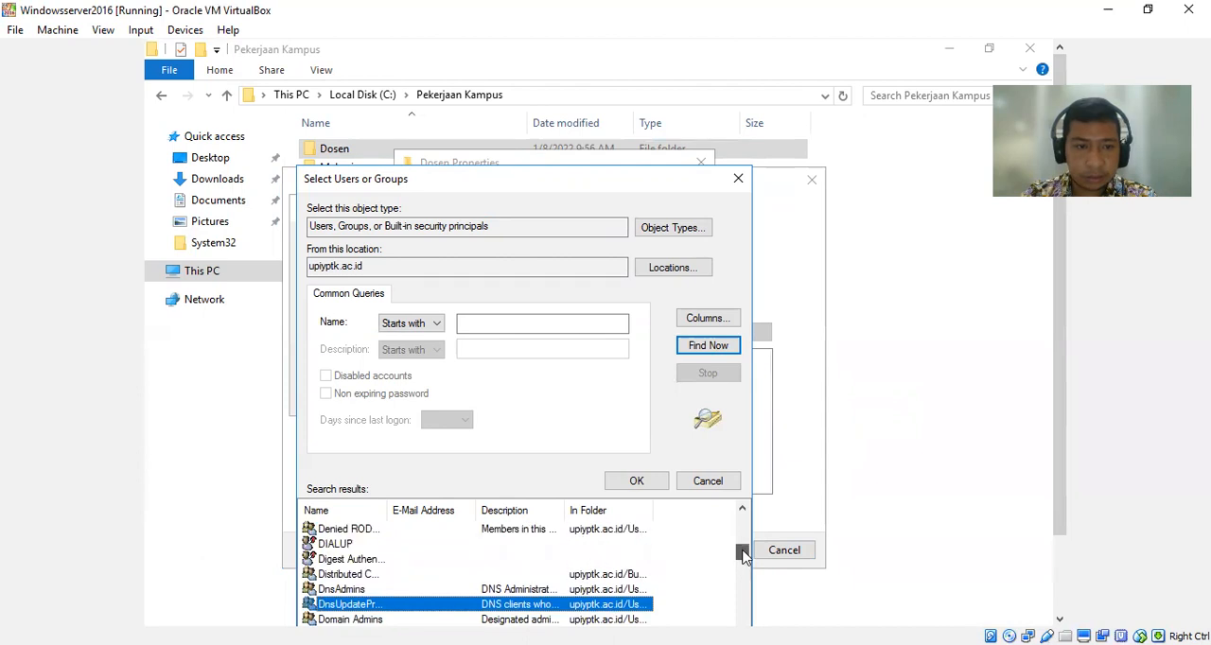
left_click_drag(620, 183, 690, 83)
key("Down")
key("Down")
key("Down")
key("Down")
key("Down")
key("Down")
key("Up")
key("Up")
key("Up")
key("Up")
key("Up")
key("Up")
key("Up")
key("Up")
key("Up")
key("Up")
key("Up")
key("Up")
key("Down")
key("Down")
key("Down")
key("Down")
key("Down")
key("Down")
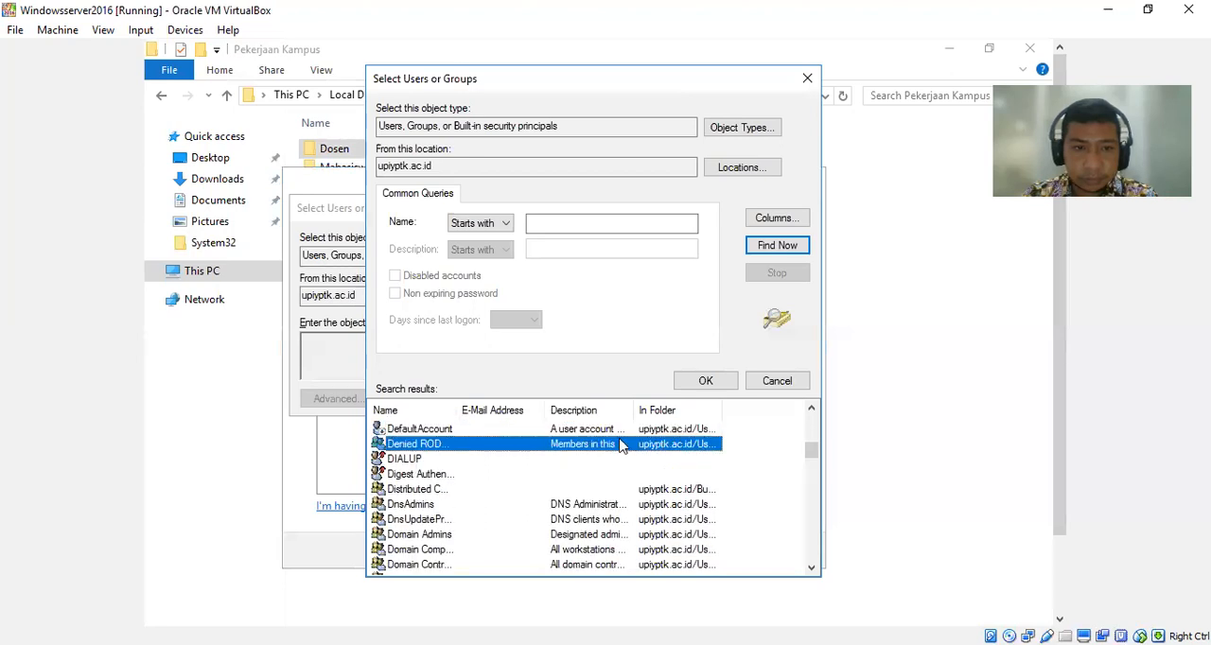
key("Down")
key("Down")
key("Down")
key("Down")
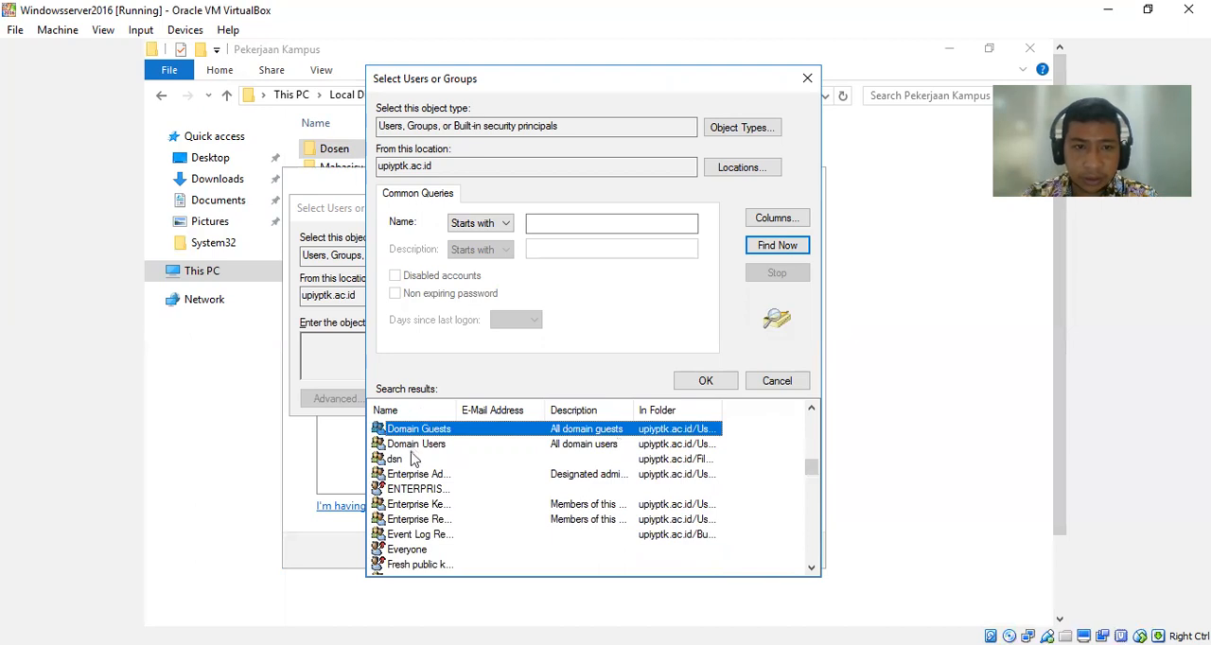
left_click(409, 463)
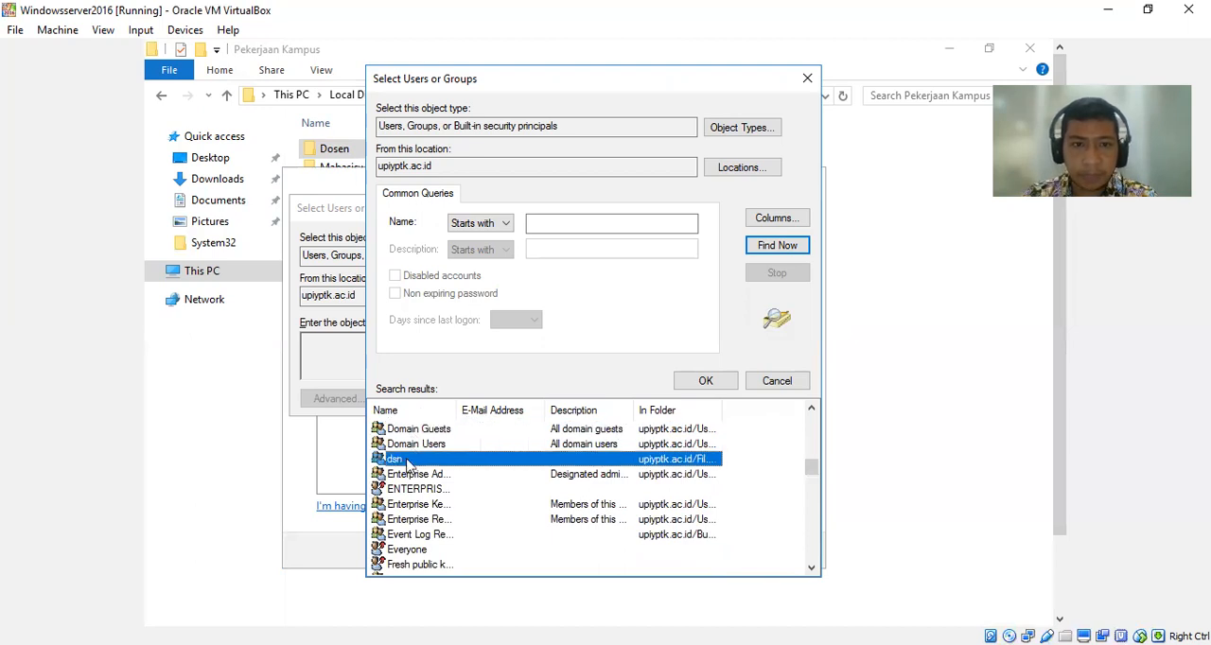
double_click(408, 461)
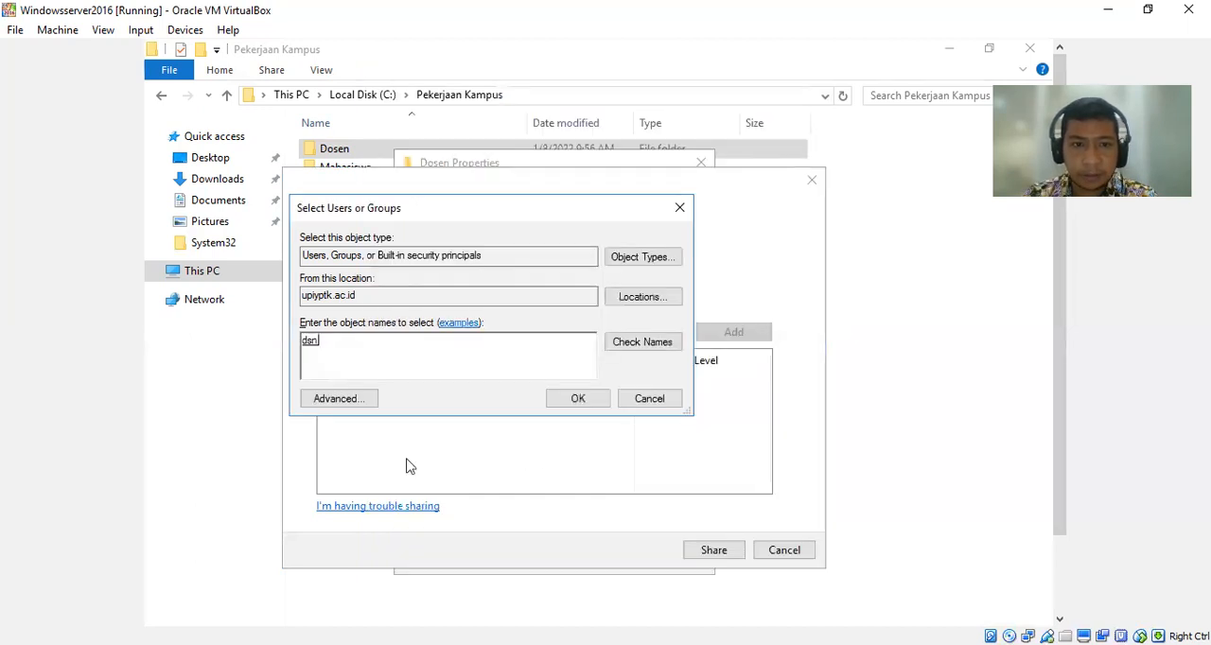
left_click(578, 400)
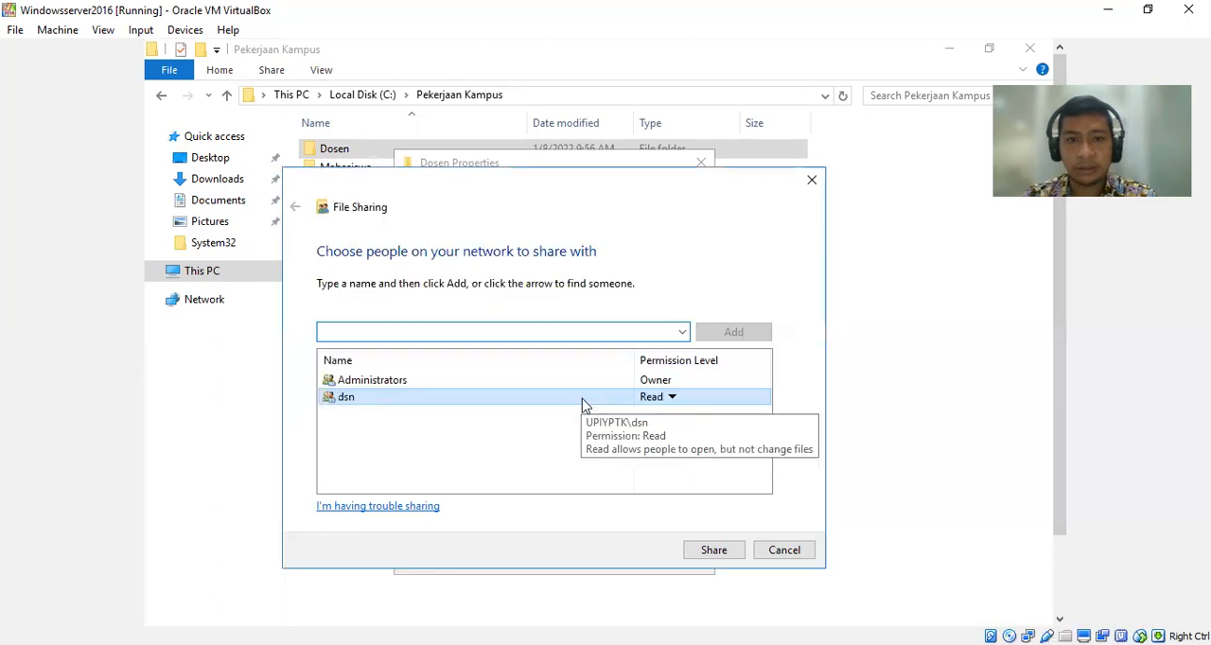
Give dsn Read/Write permission, share the Dosen folder and close its properties.
left_click(668, 398)
left_click(695, 418)
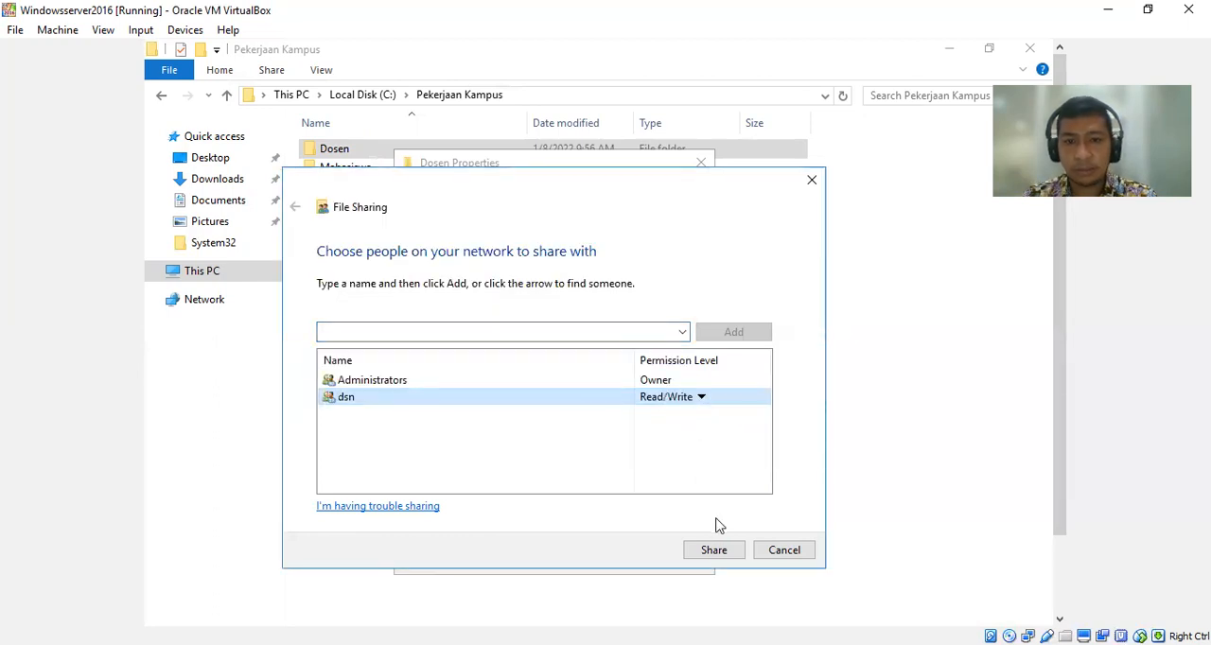
left_click(714, 550)
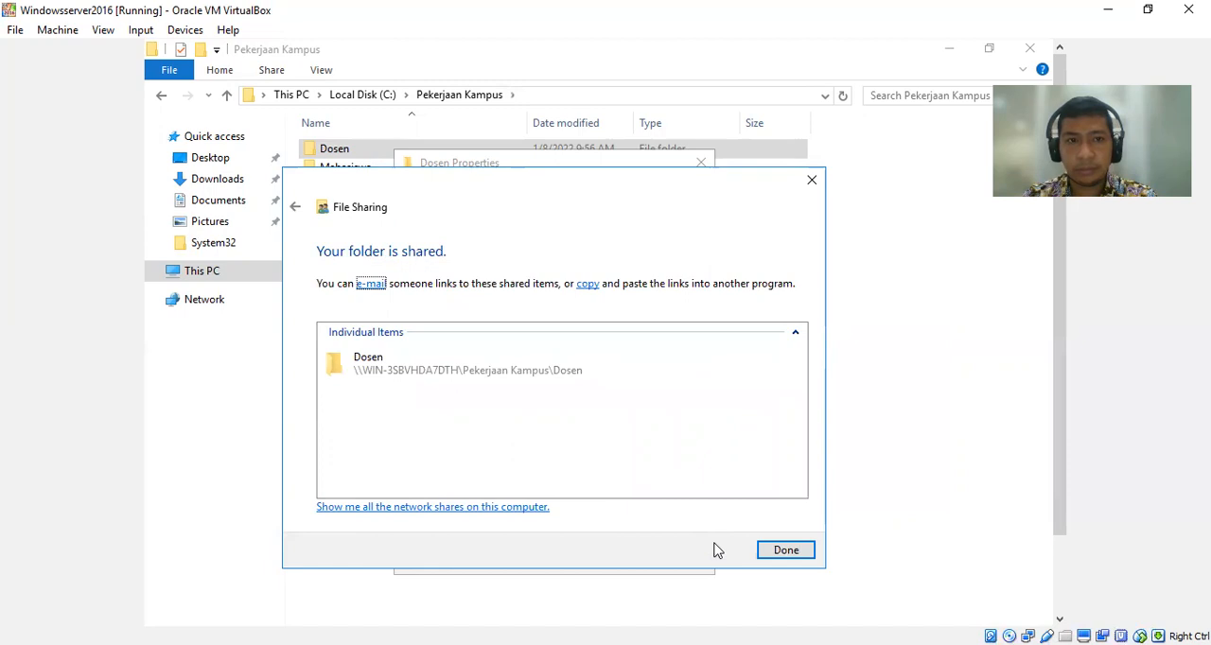
left_click(800, 554)
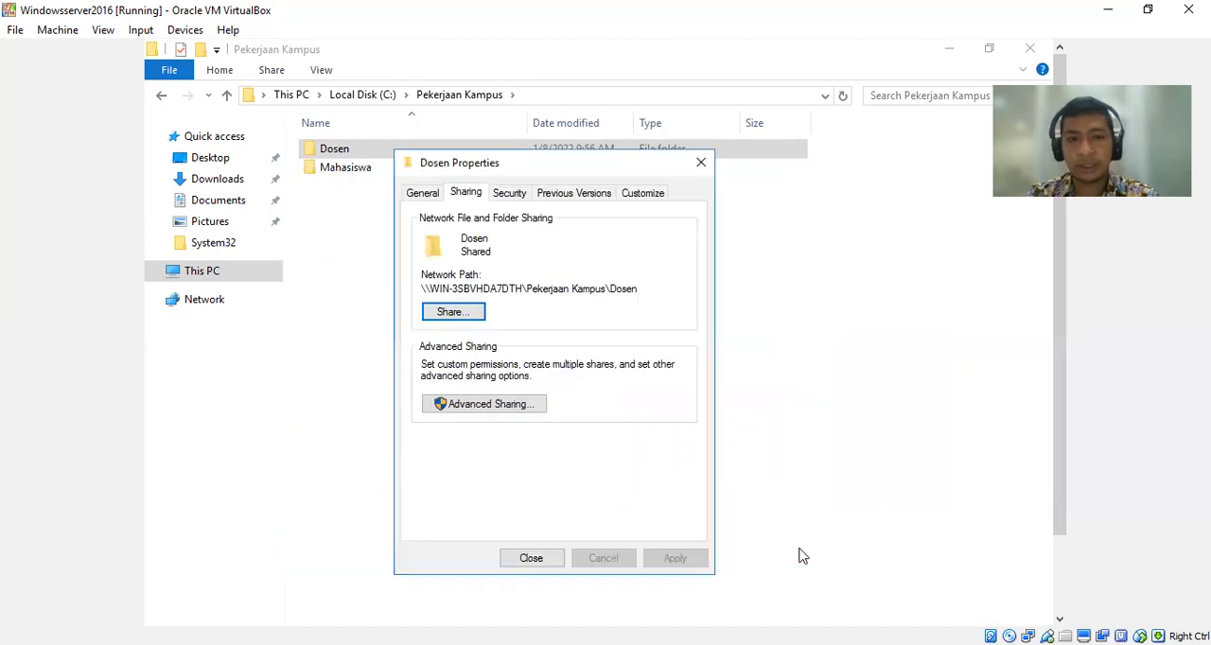
left_click(547, 559)
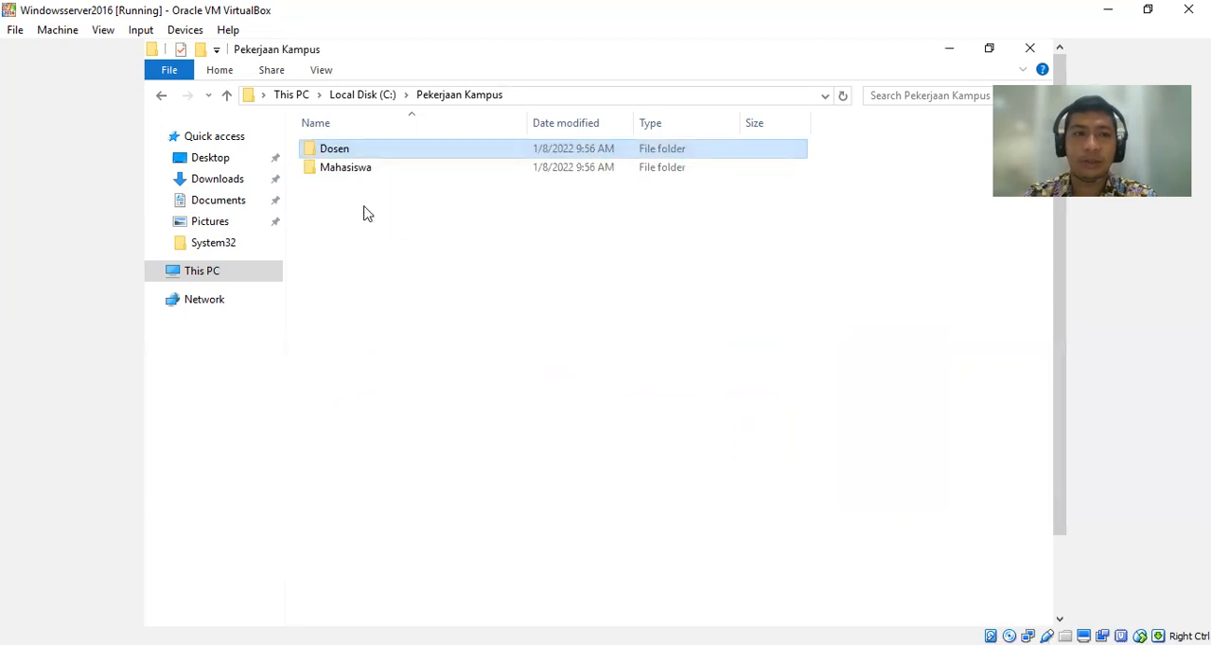
Remove the List folder contents denial for Everyone from the Mahasiswa folder's security permissions.
left_click(350, 170)
right_click(350, 170)
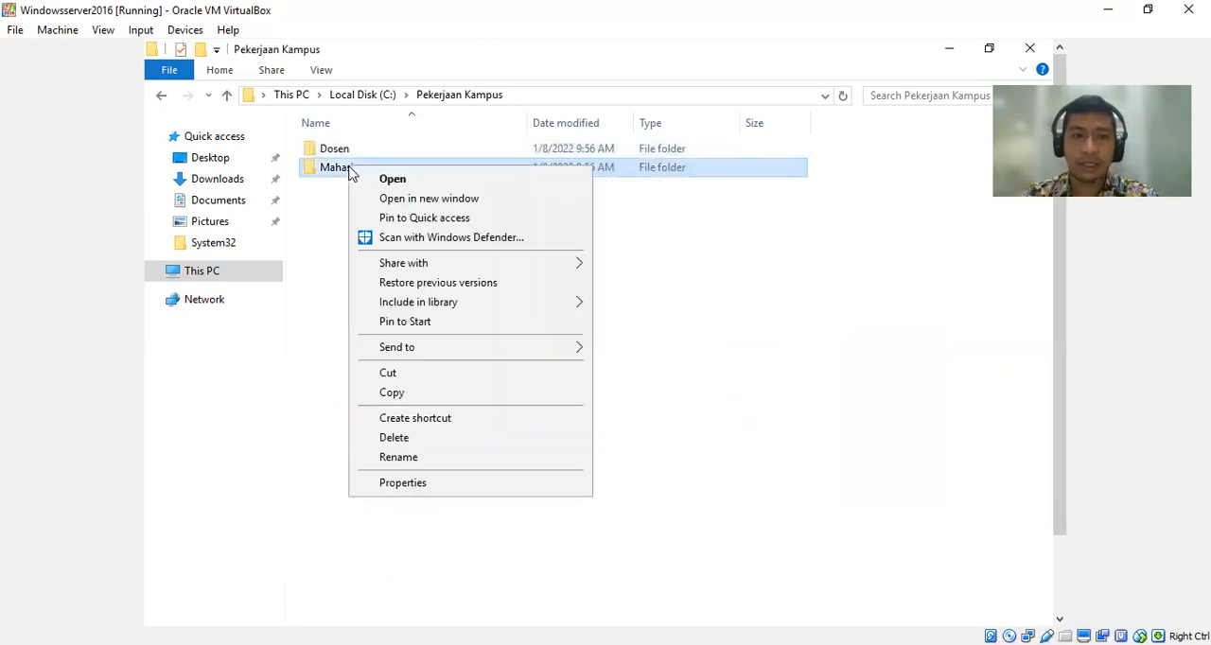
left_click(459, 489)
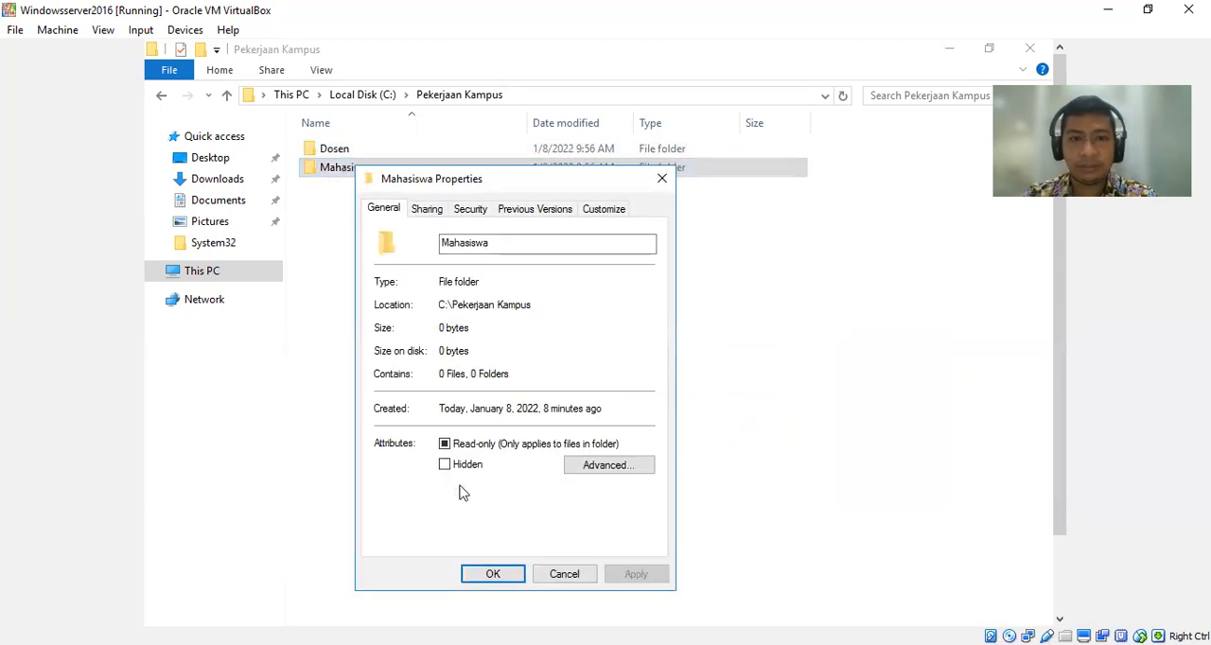
left_click(465, 212)
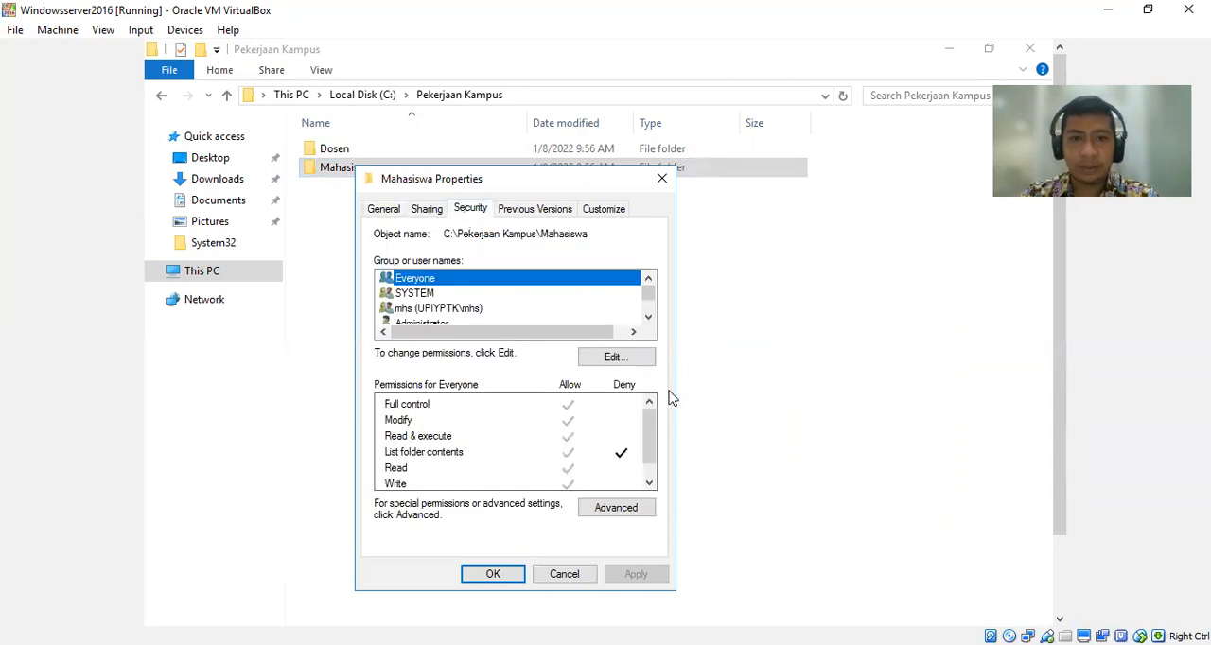
left_click(630, 366)
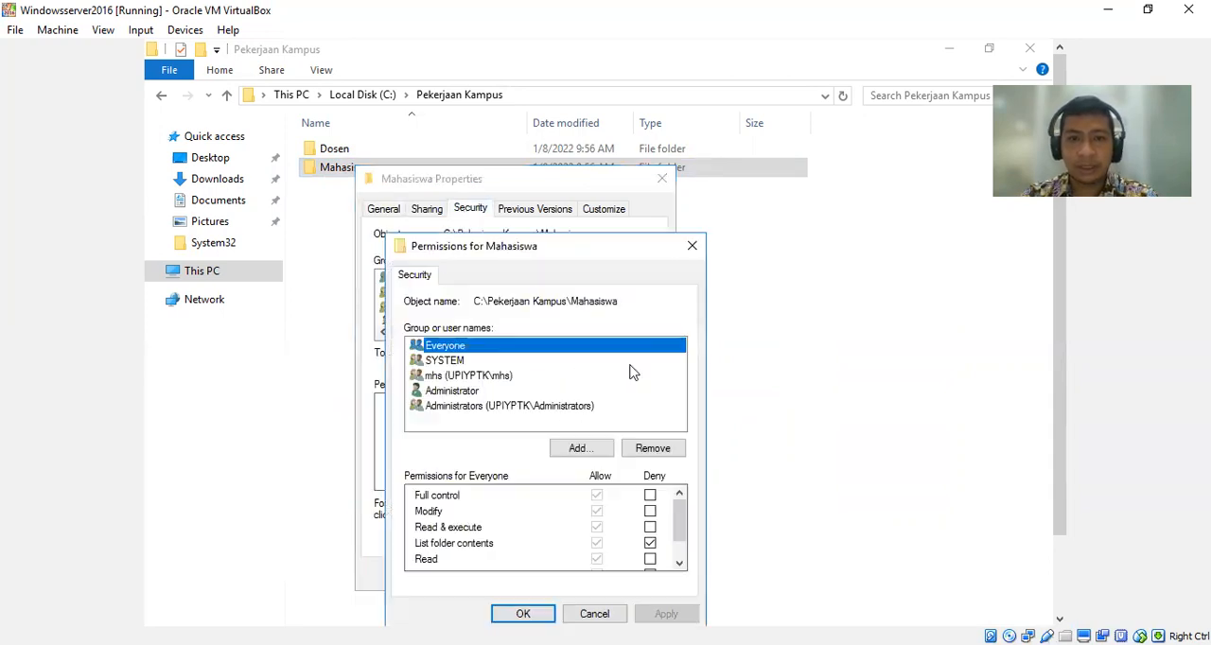
left_click(650, 543)
left_click(663, 615)
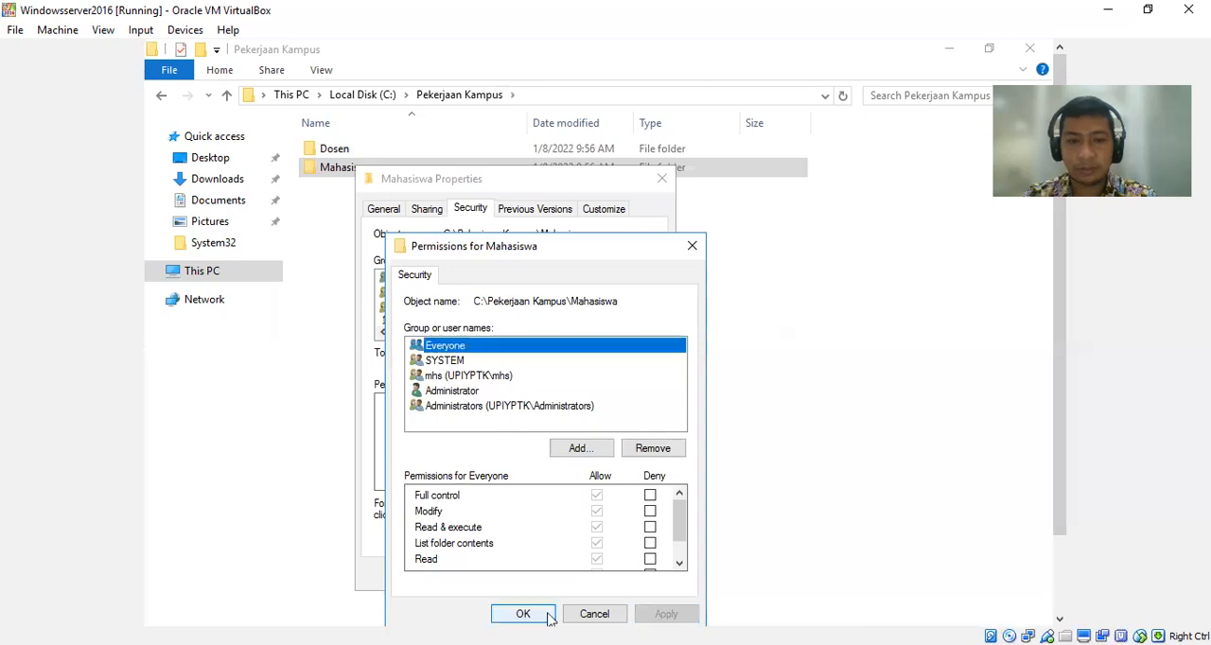
left_click(544, 617)
Remove Administrator and Everyone from Mahasiswa's file sharing list and share the folder with mhs kept at Read/Write.
left_click(427, 210)
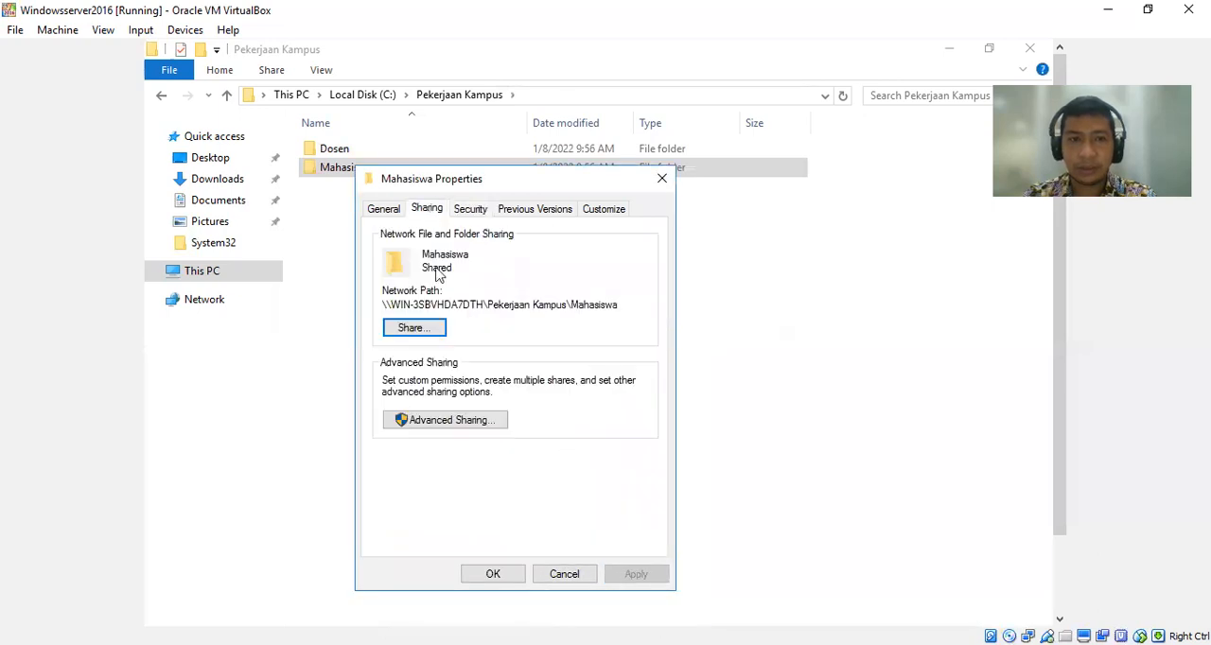
left_click(426, 327)
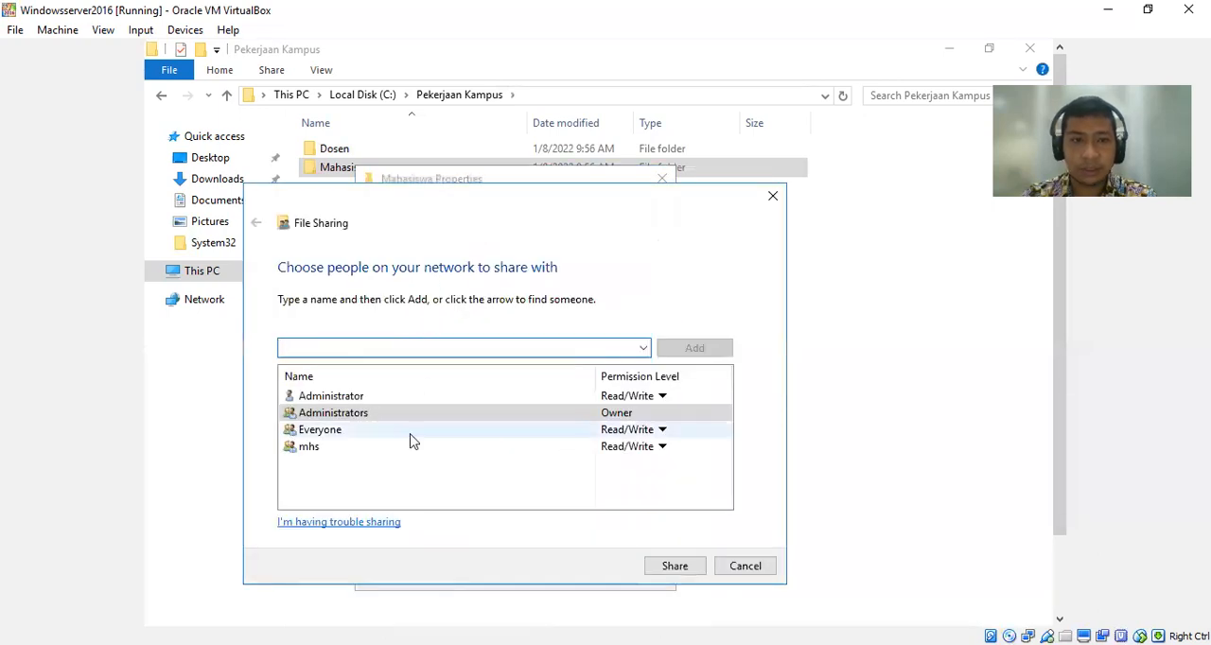
left_click(415, 399)
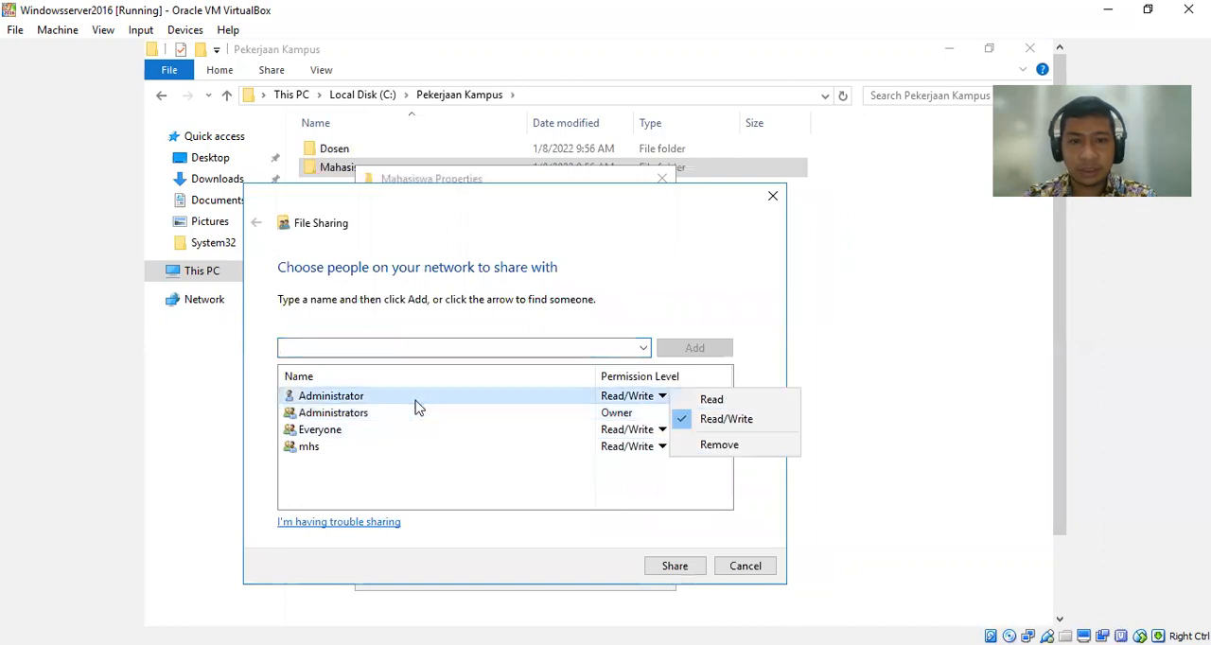
left_click(716, 450)
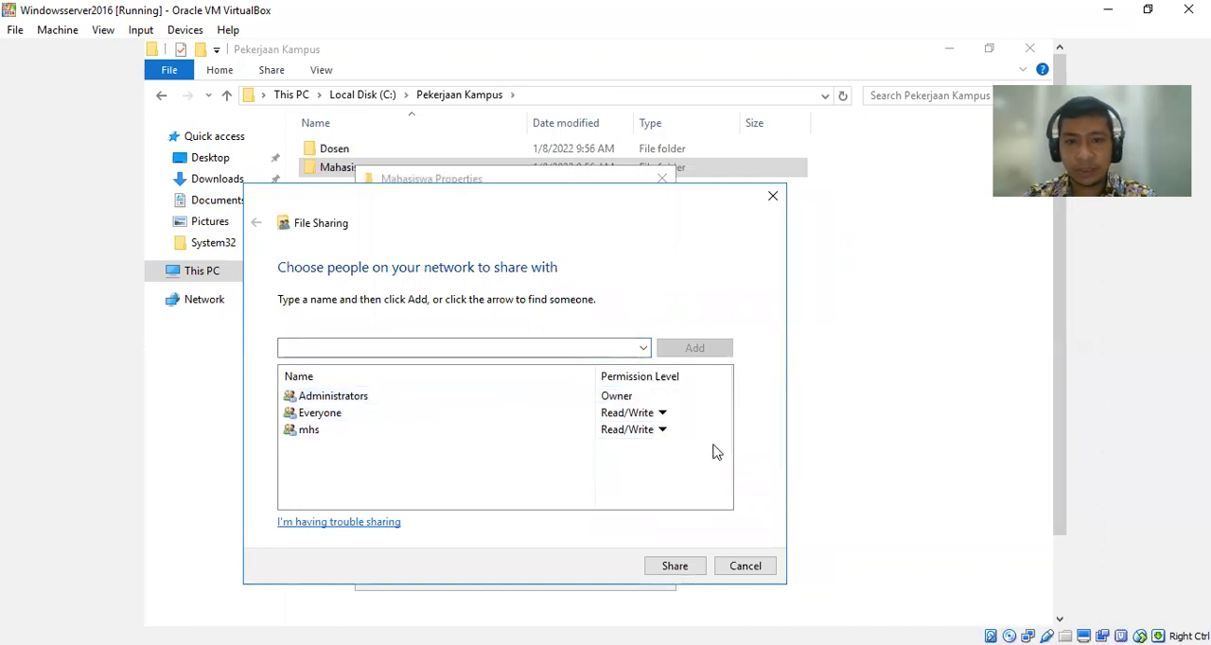
left_click(435, 416)
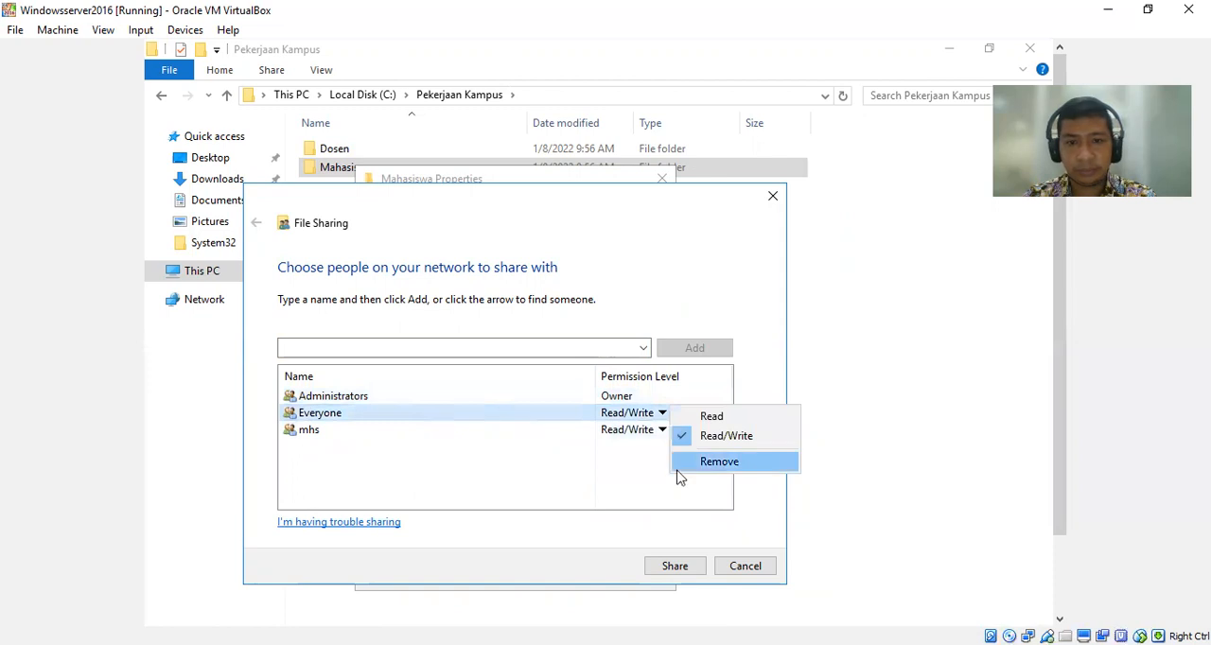
left_click(719, 462)
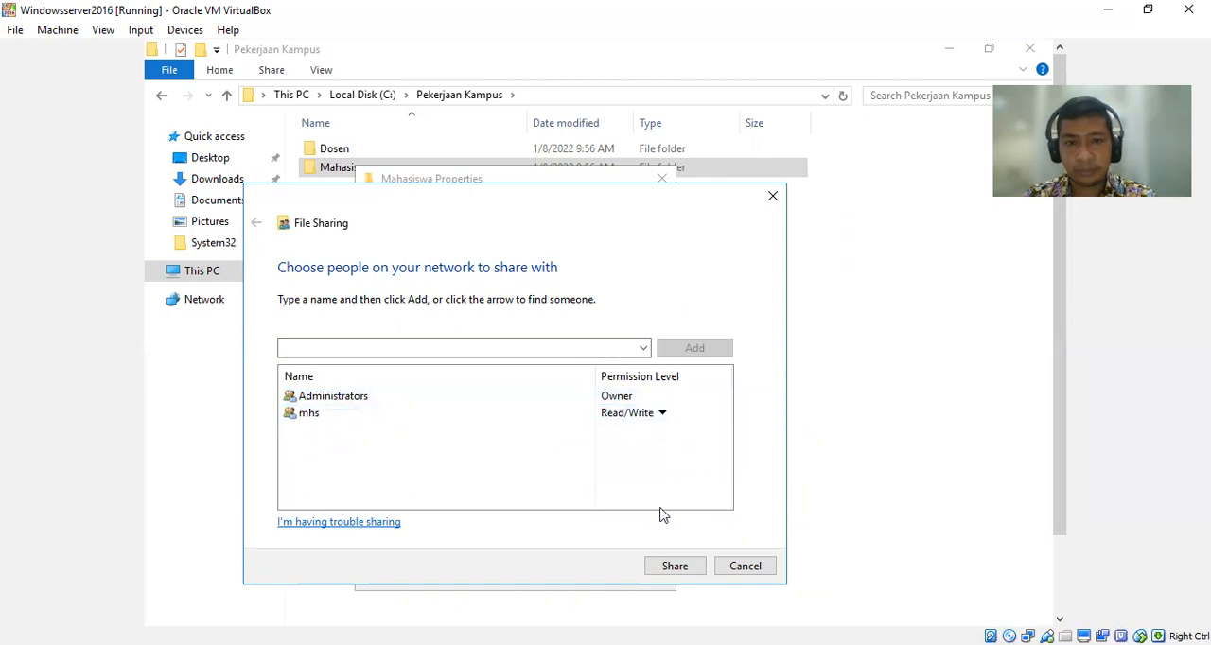
left_click(687, 566)
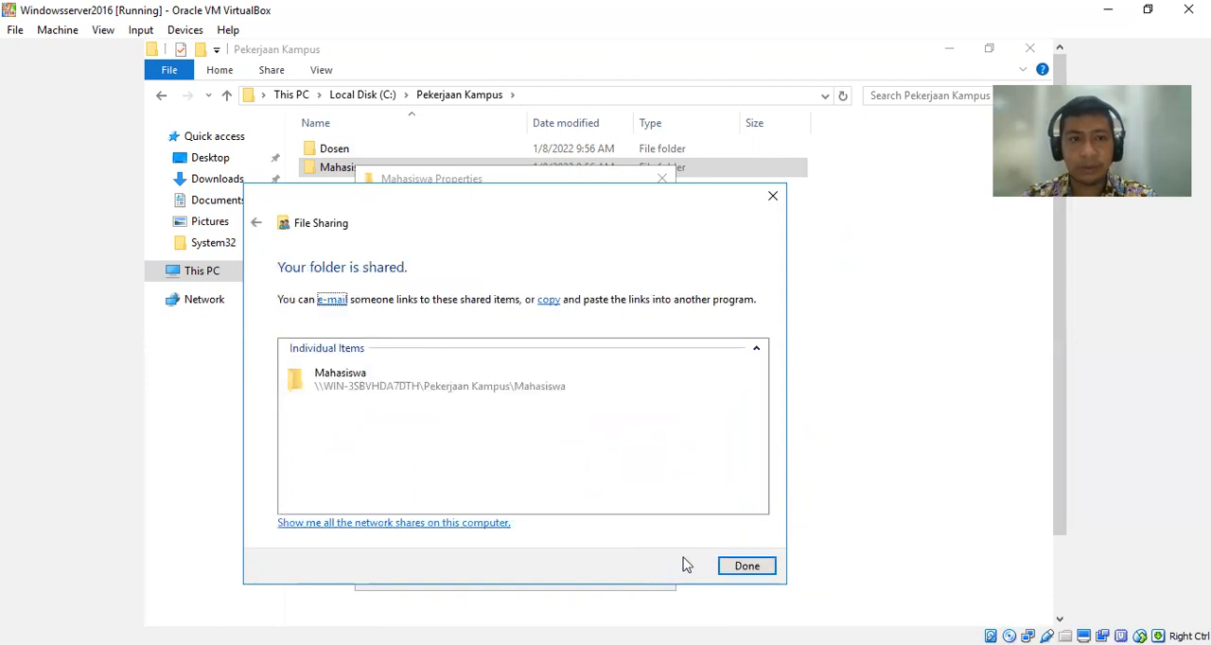
left_click(746, 566)
left_click(520, 578)
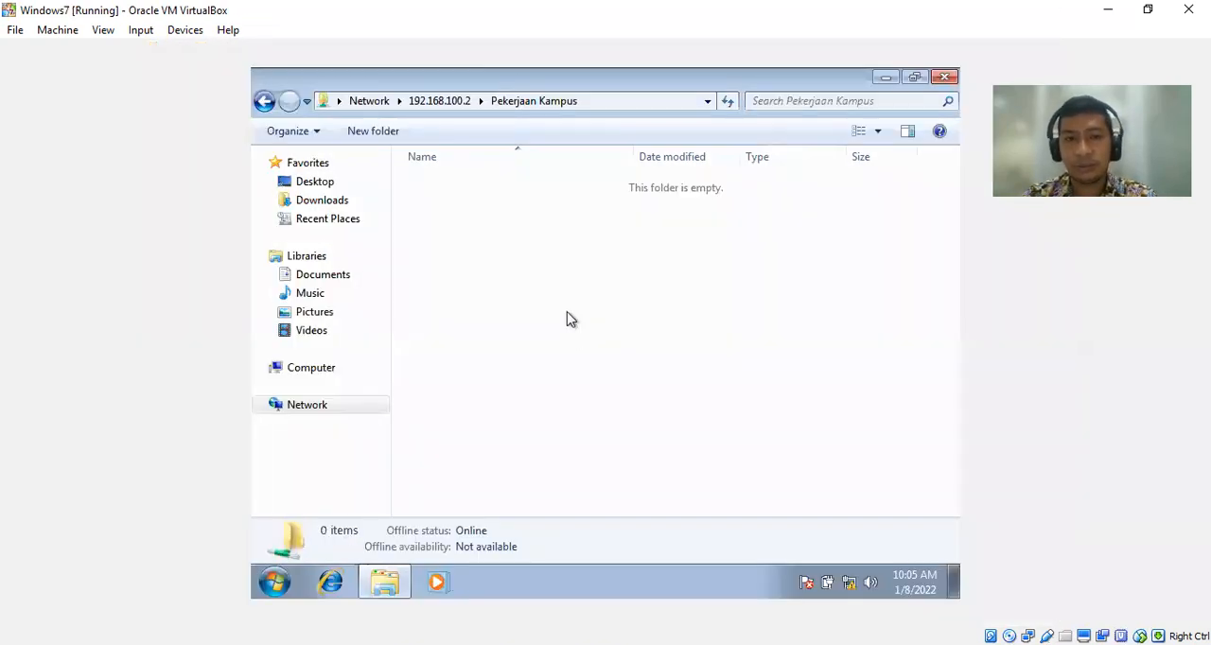
On the Windows 7 client, refresh the Pekerjaan Kampus share to check which folders are accessible.
right_click(569, 318)
left_click(625, 385)
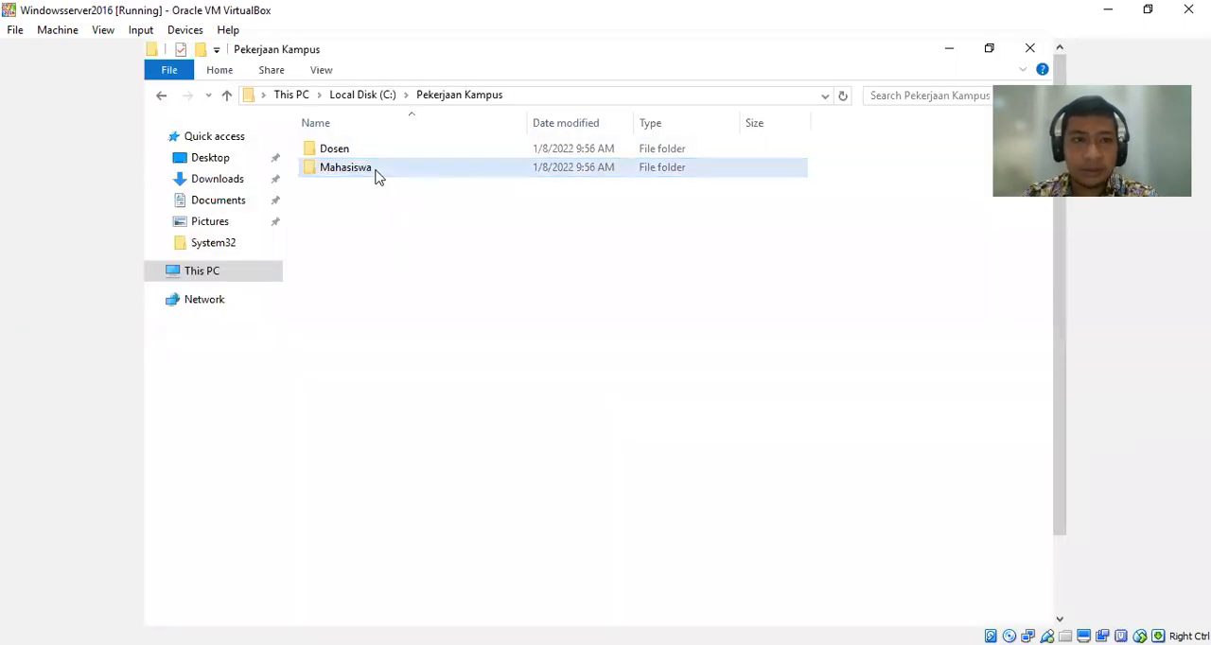
On the Windows Server 2016 virtual machine, open the file sharing settings of the Mahasiswa folder.
left_click(376, 176)
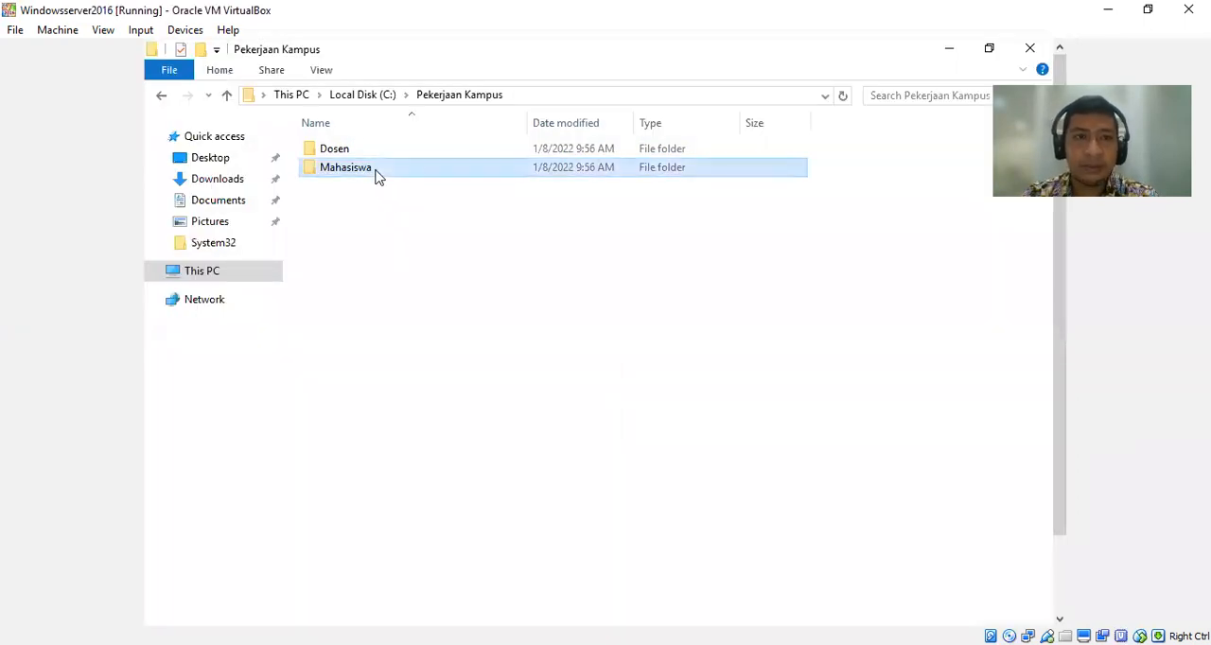
right_click(377, 176)
left_click(468, 489)
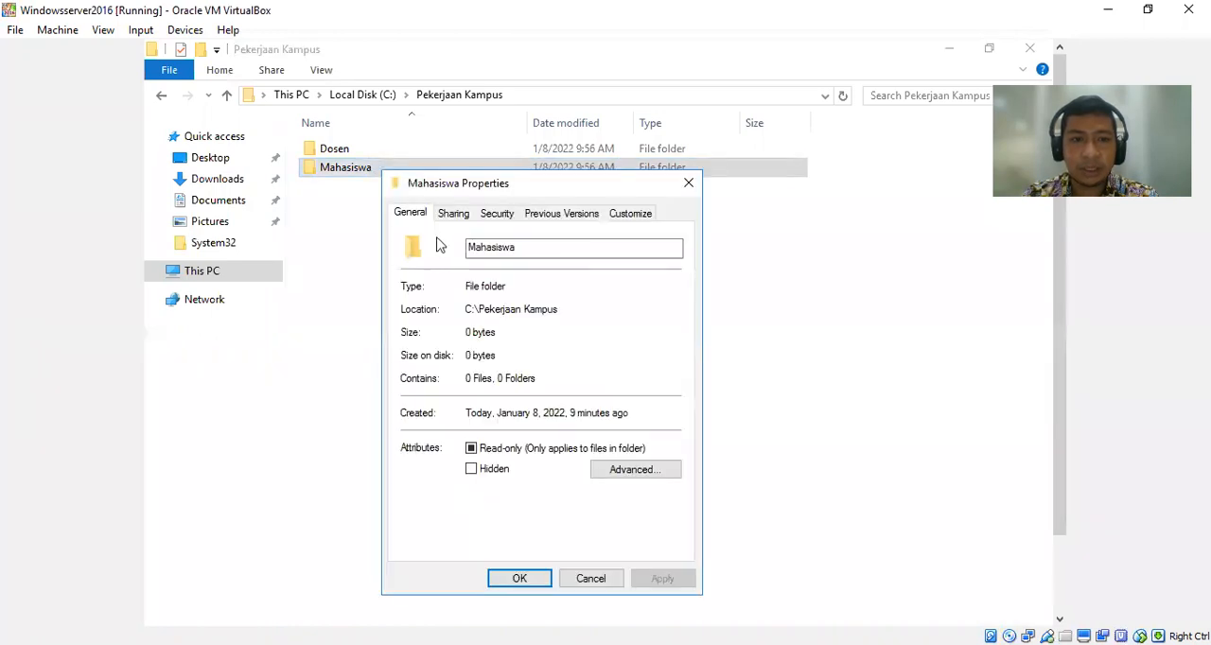
left_click(446, 214)
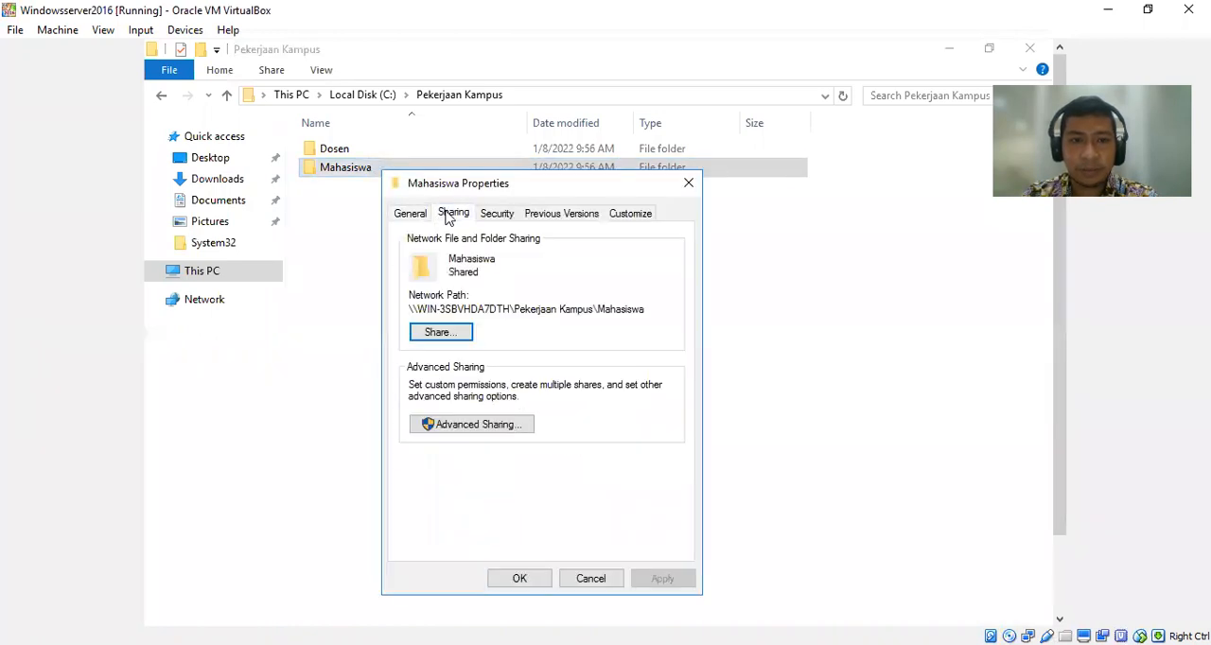
left_click(451, 338)
Find the dsn group in the upiyptk.ac.id directory and add it to Mahasiswa's file sharing list.
left_click(669, 353)
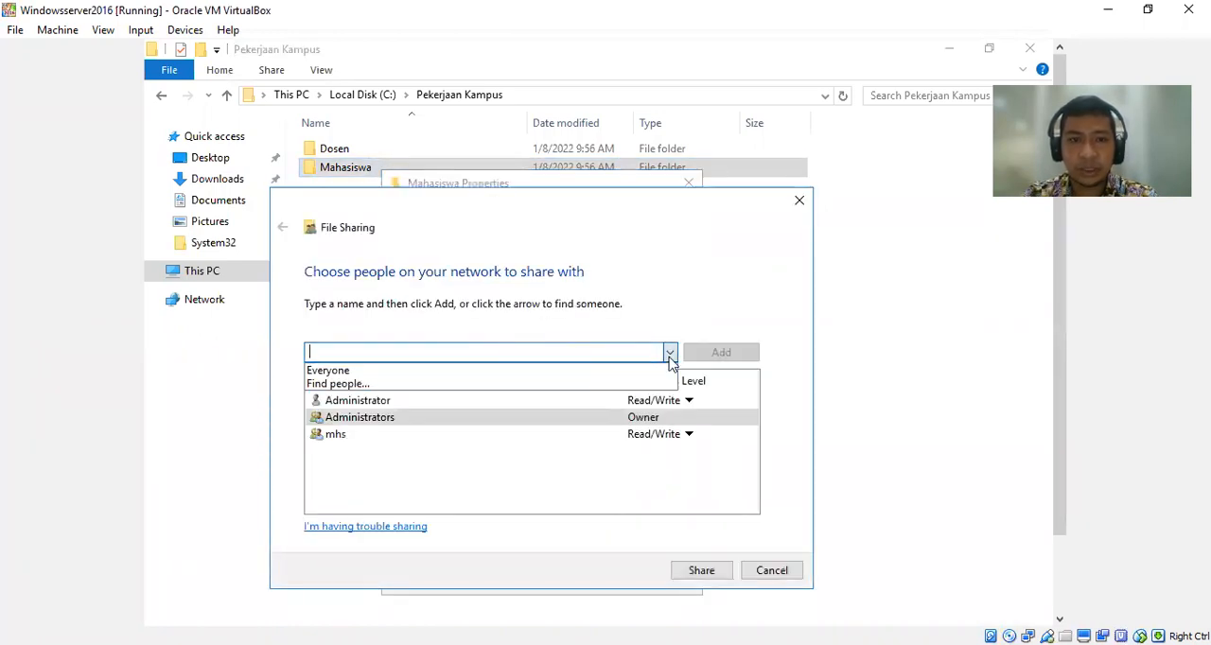
left_click(484, 385)
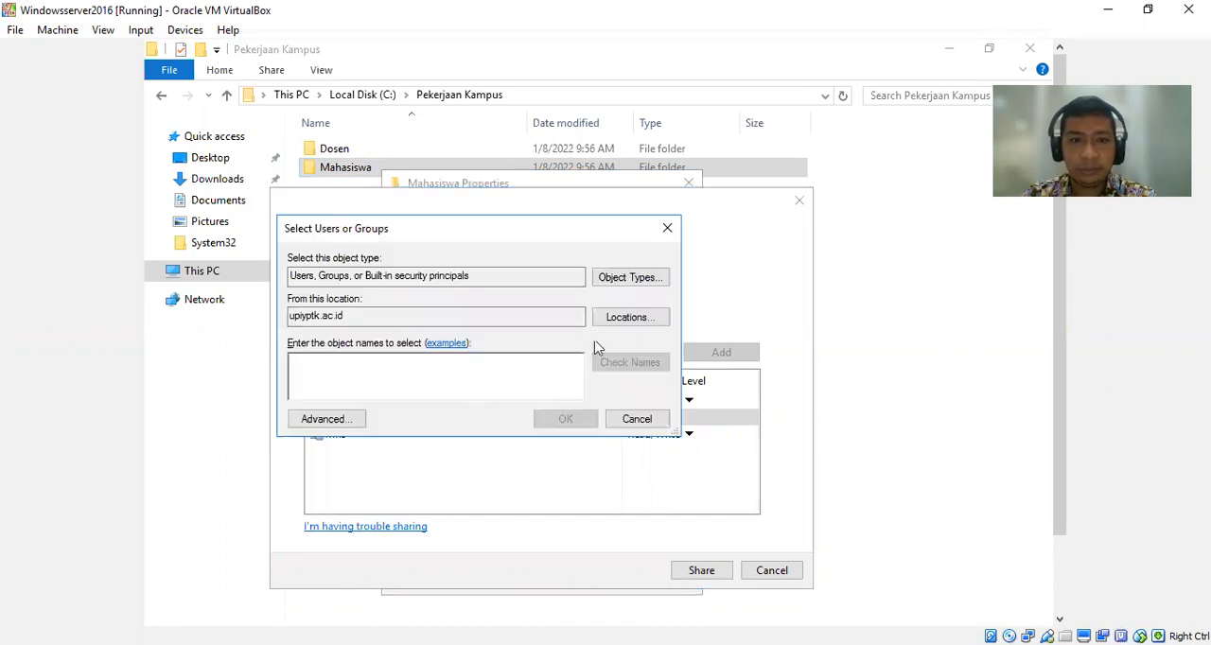
left_click(314, 422)
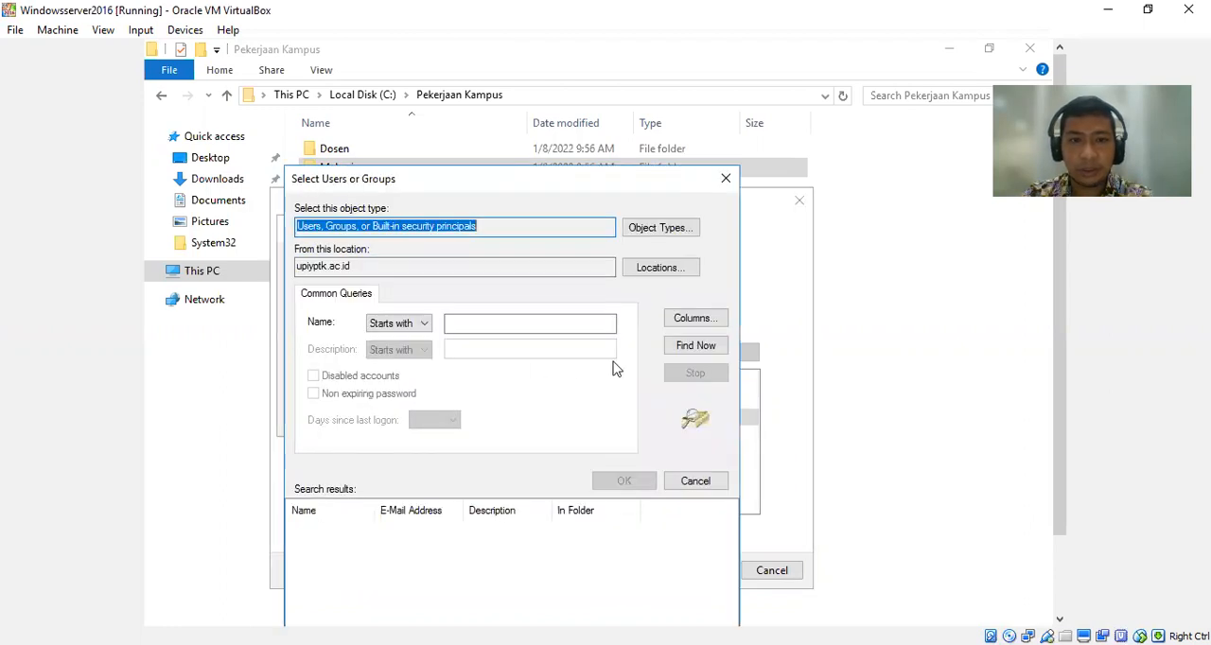
left_click(688, 346)
type("dsn")
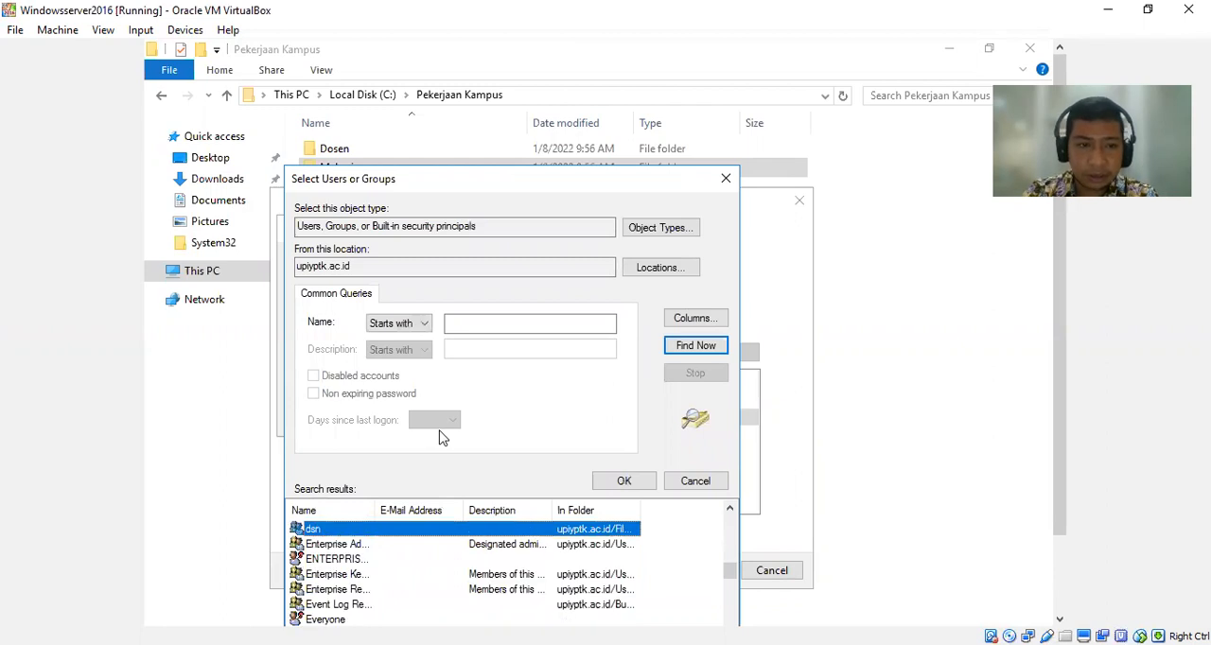
key("Return")
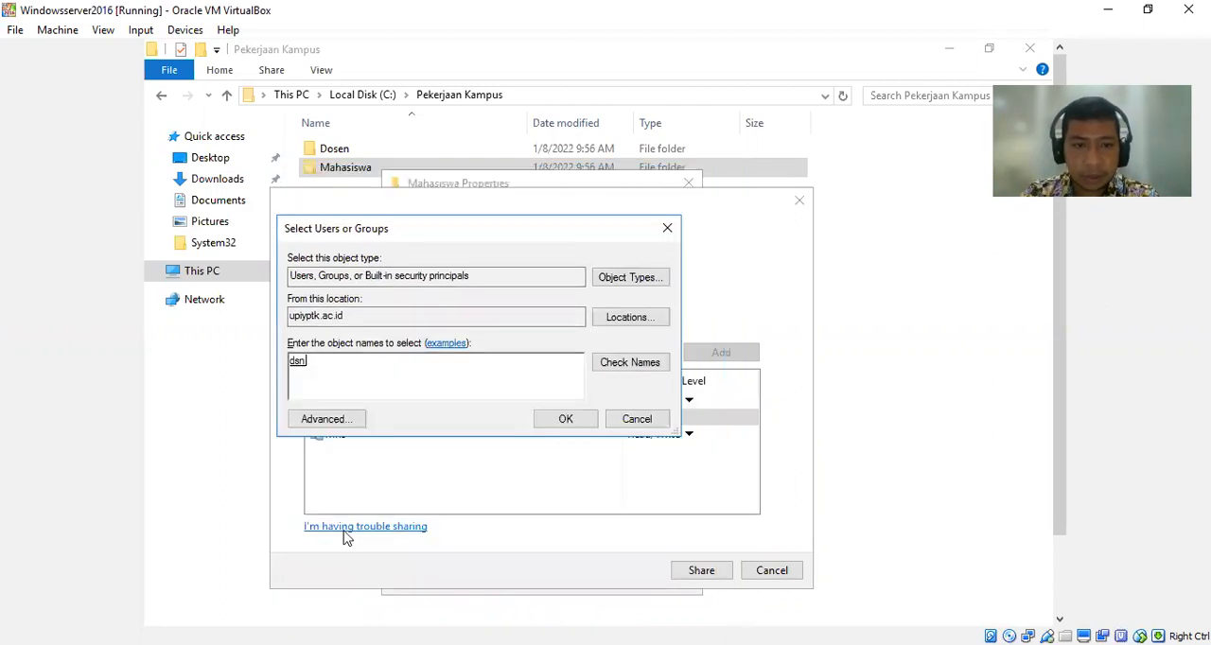
left_click(564, 420)
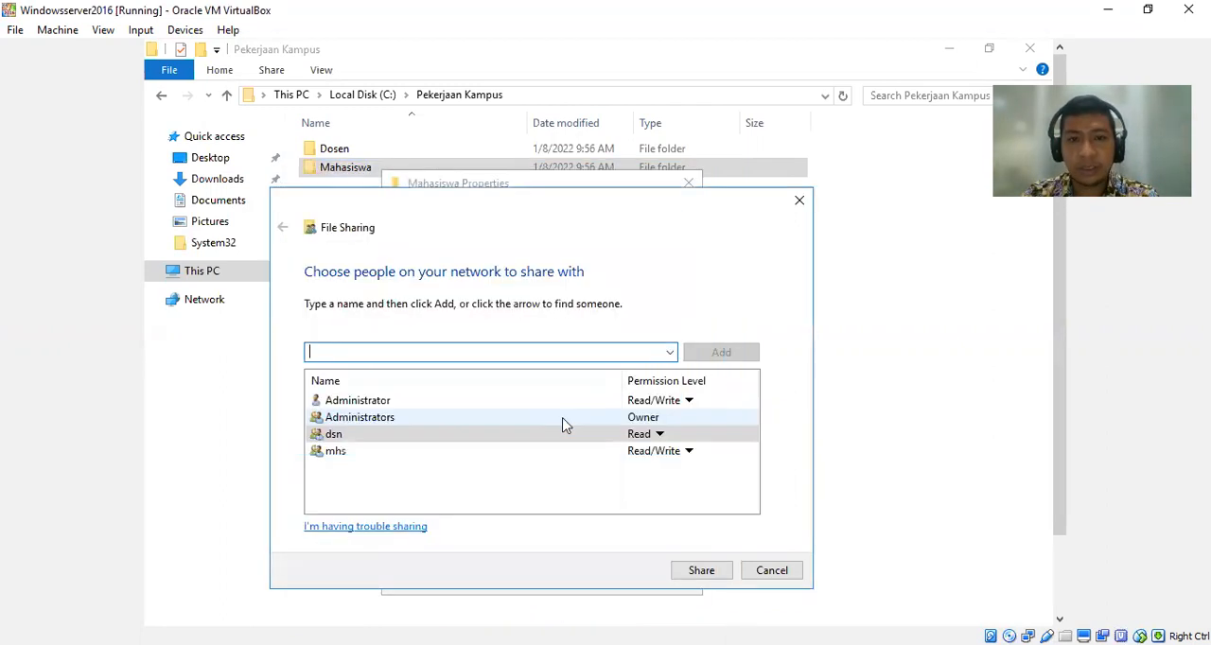
Keep dsn at Read permission, share the Mahasiswa folder and close its properties.
left_click(649, 438)
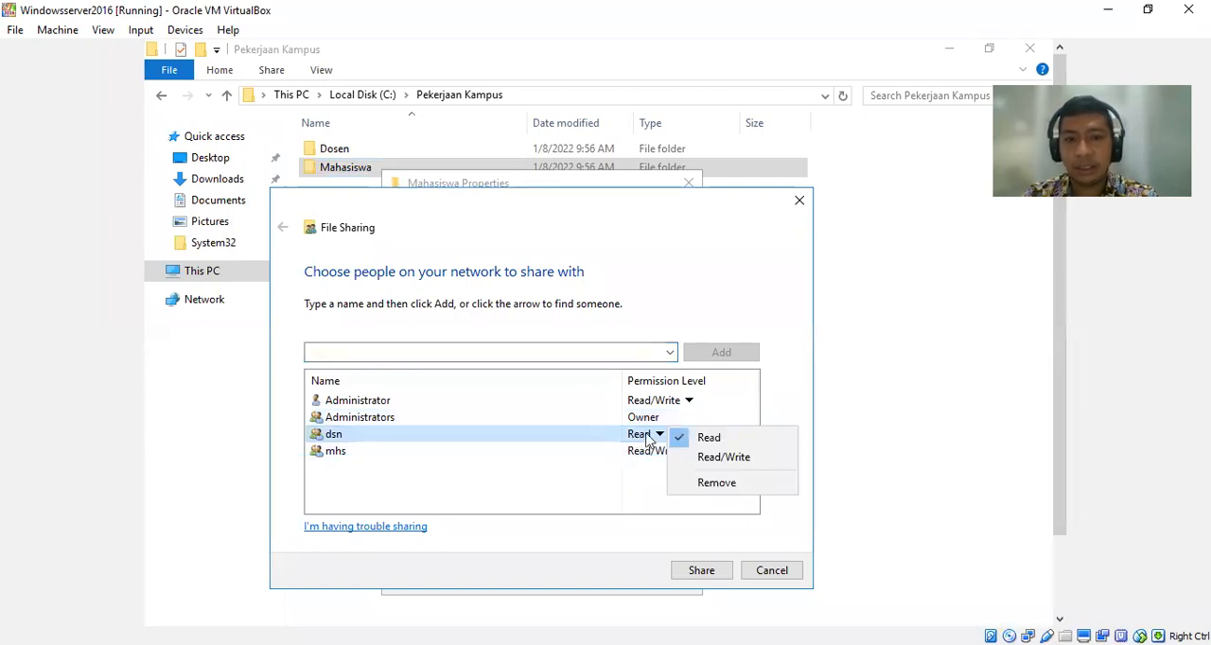
left_click(715, 442)
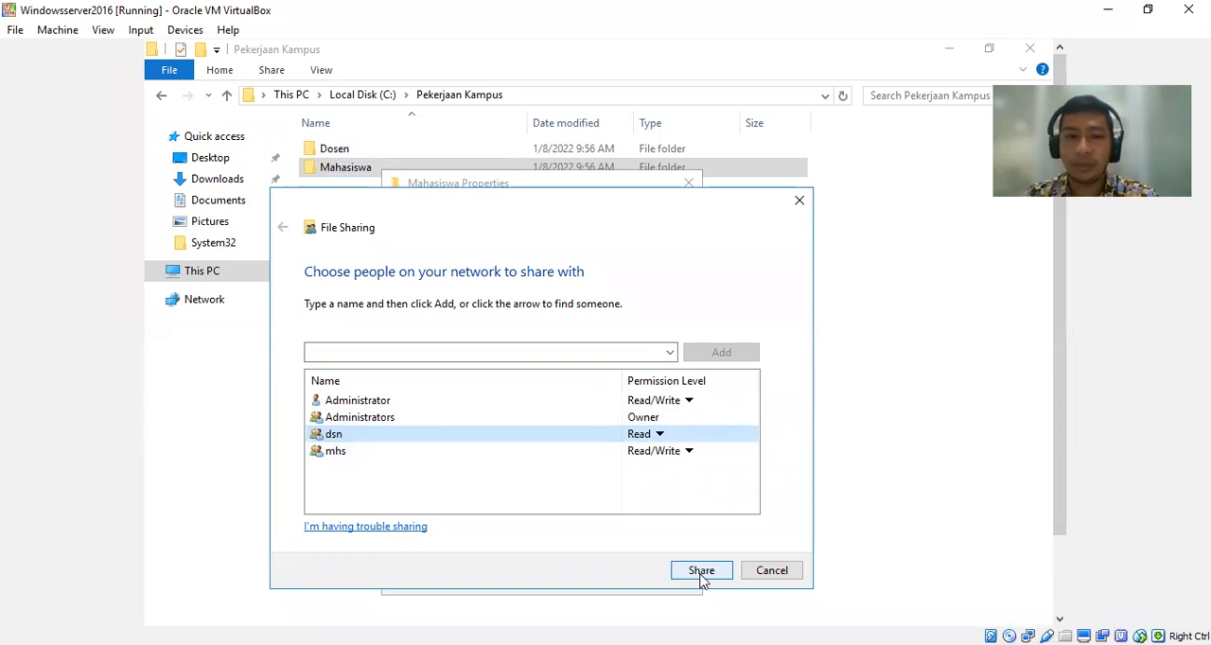
left_click(701, 570)
left_click(773, 570)
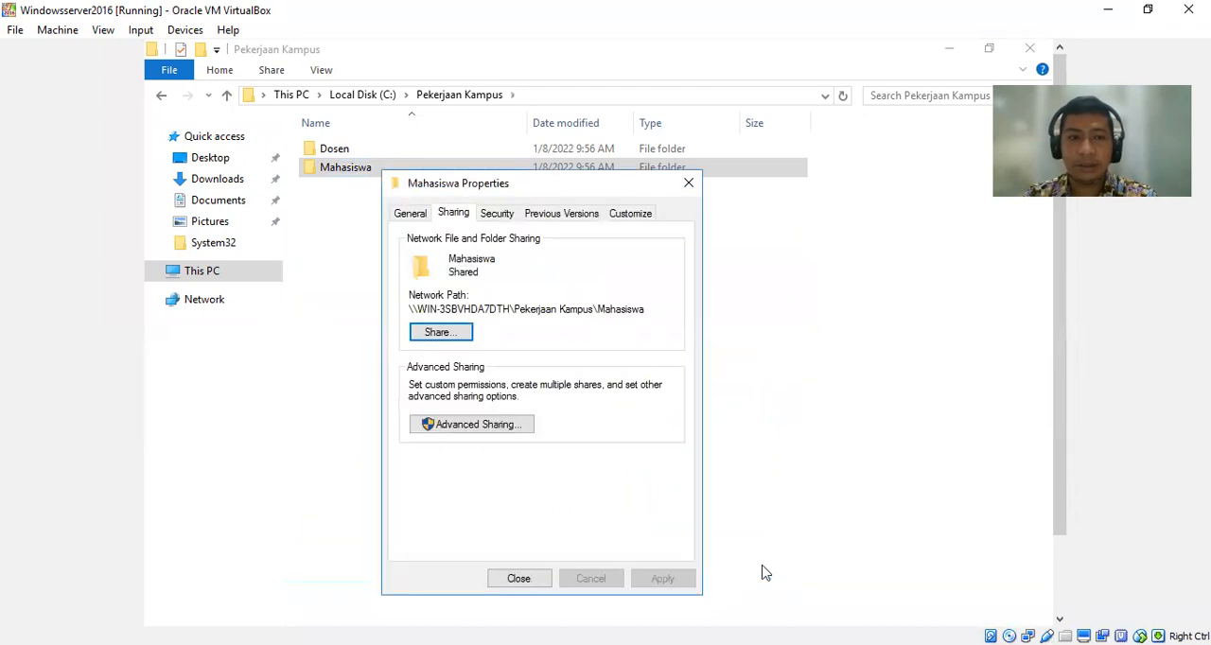
left_click(519, 579)
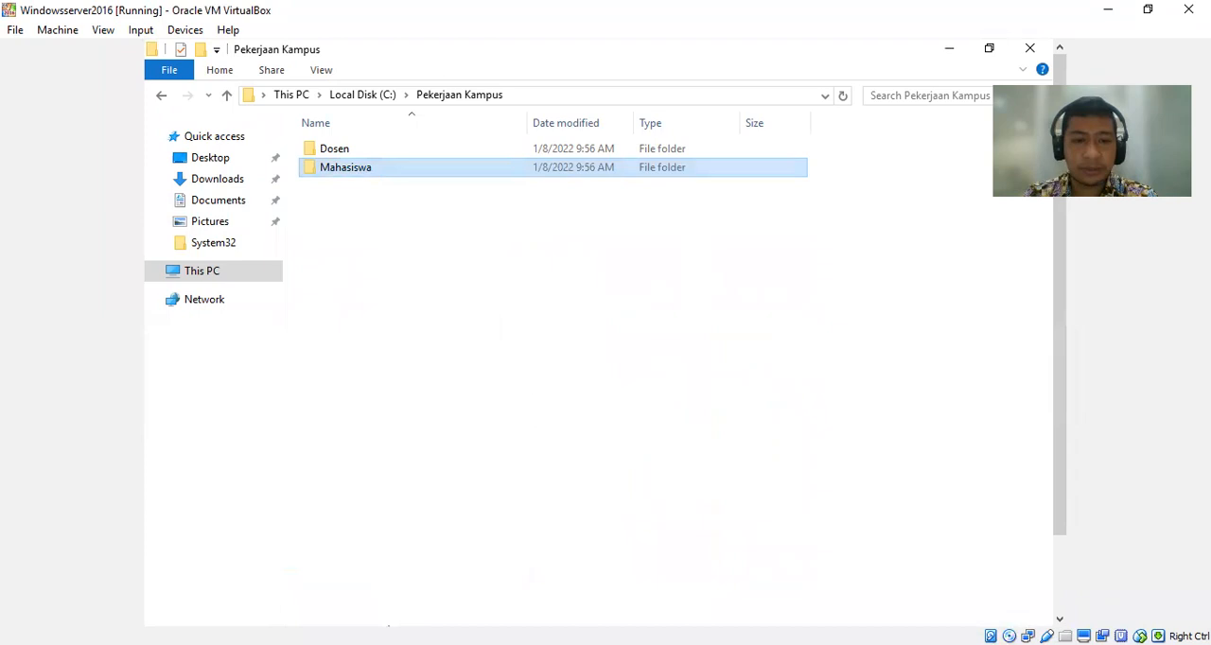
On the Windows 7 client, refresh Pekerjaan Kampus and create a text document named hallo in the Dosen folder.
right_click(568, 335)
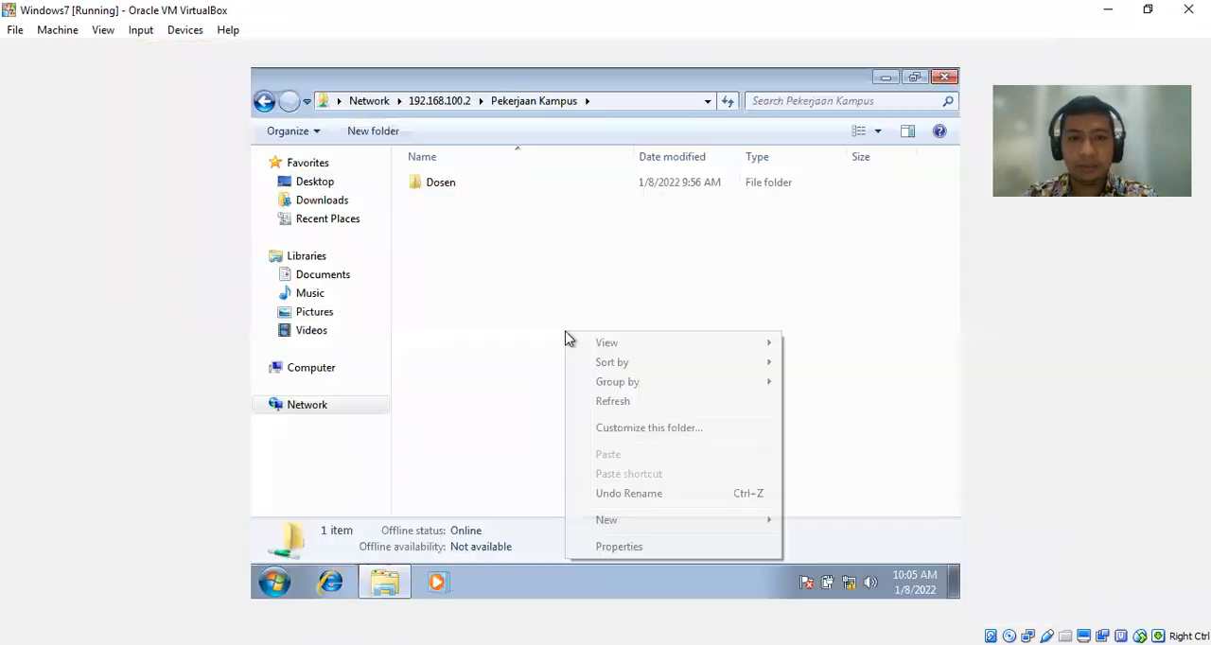
left_click(610, 401)
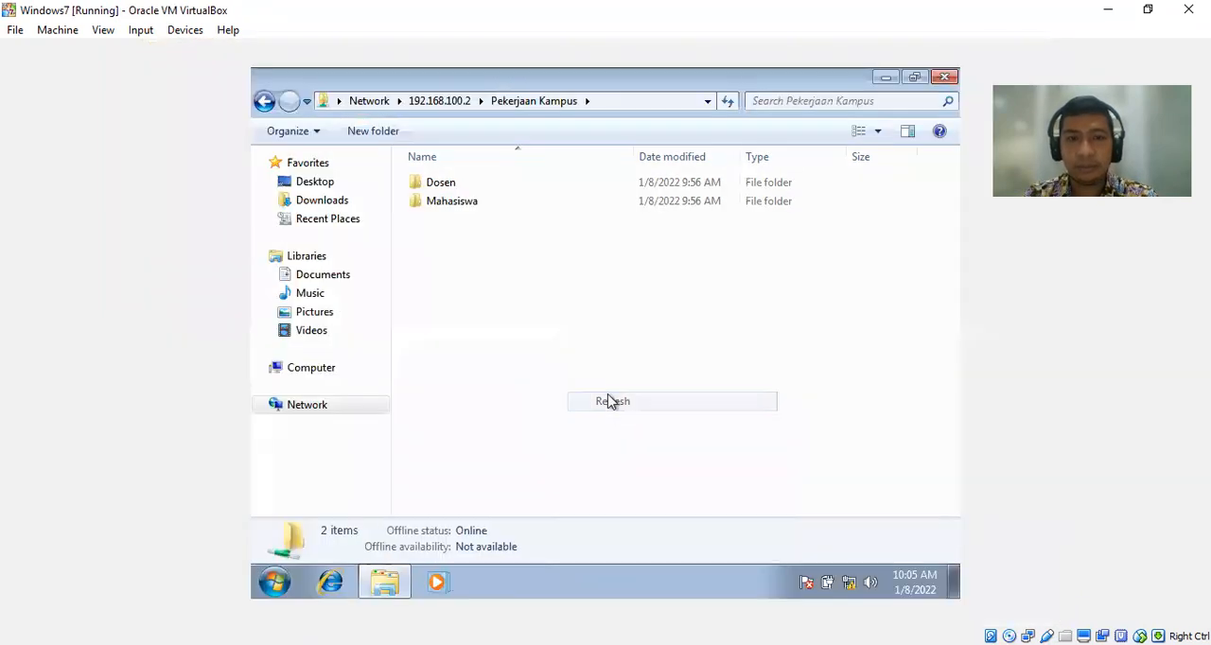
double_click(450, 188)
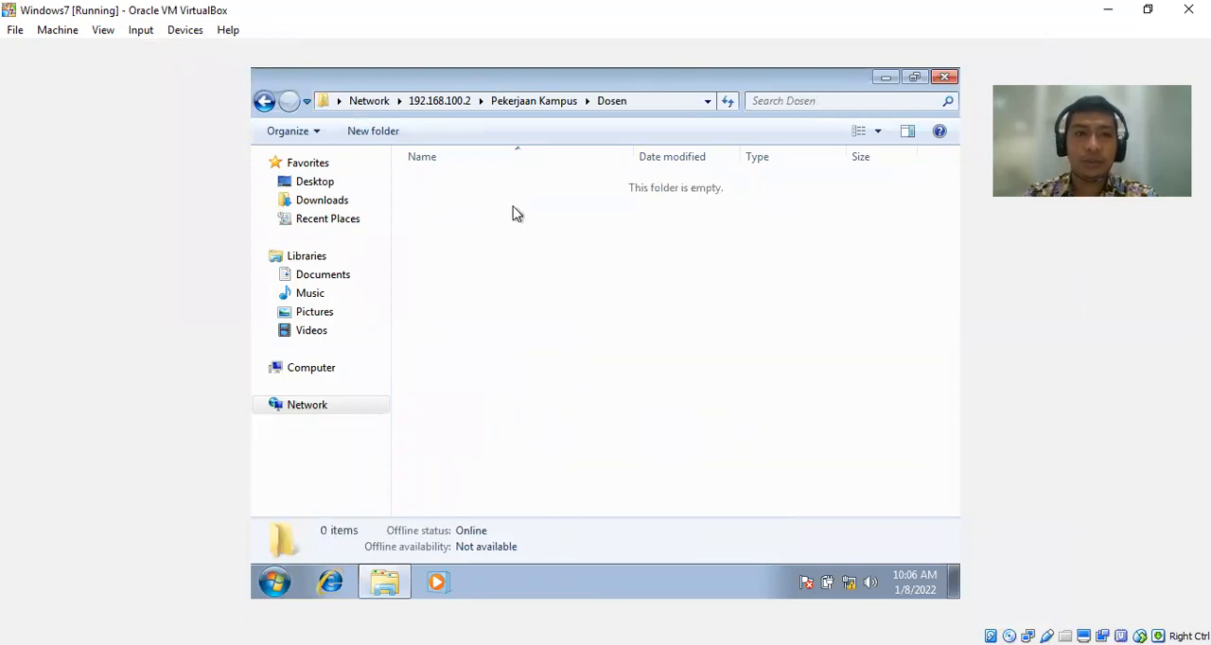
right_click(568, 321)
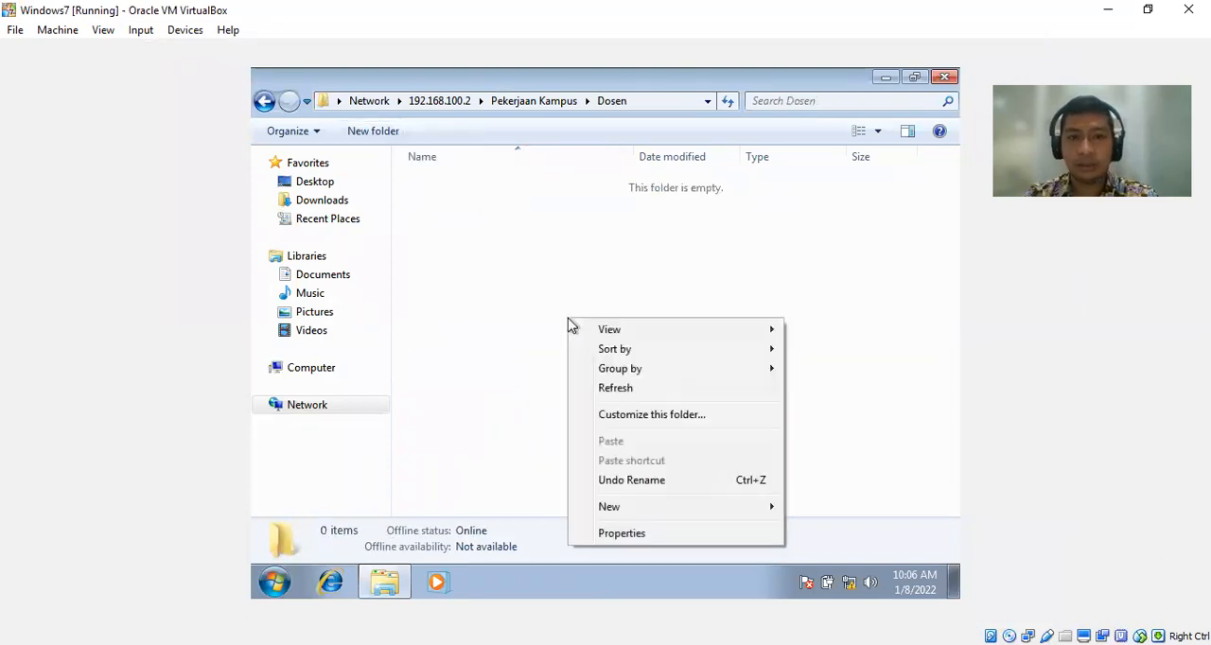
mouse_move(753, 514)
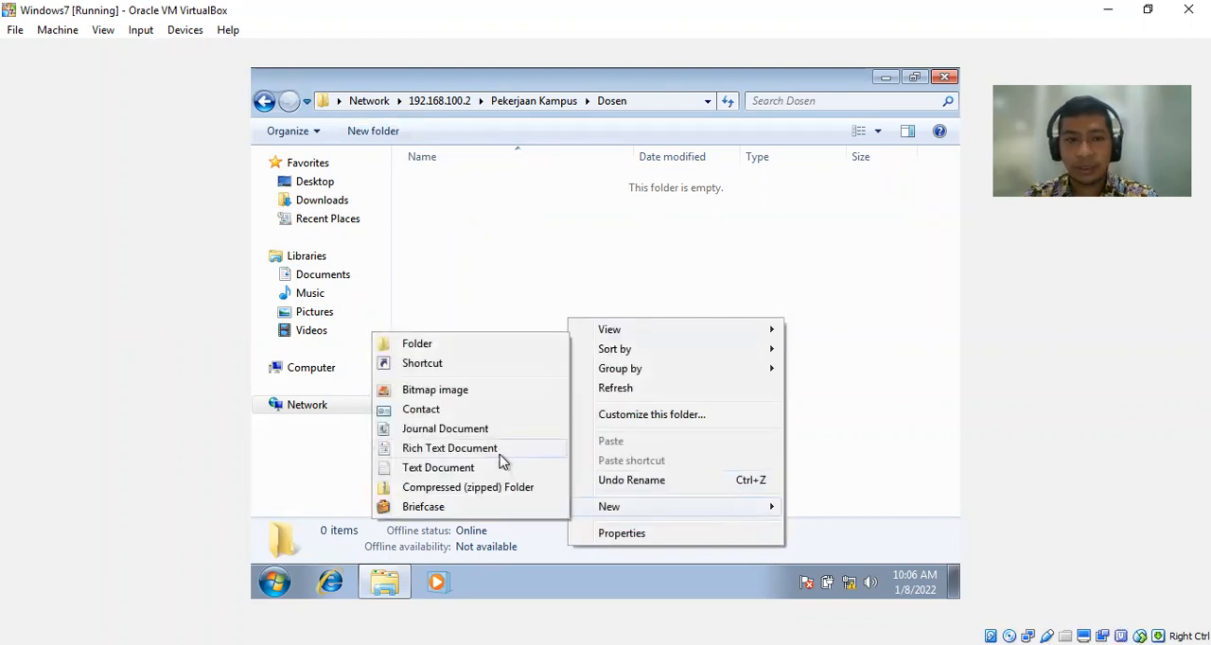
left_click(454, 470)
type("hallo")
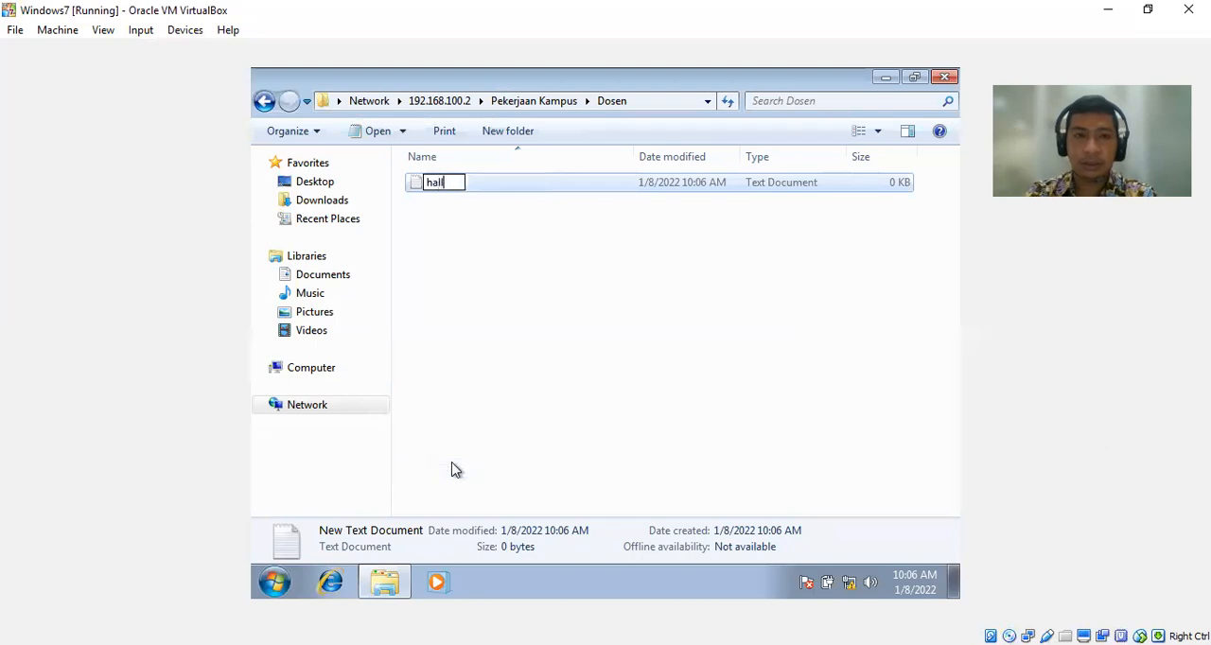
key("Return")
left_click(526, 332)
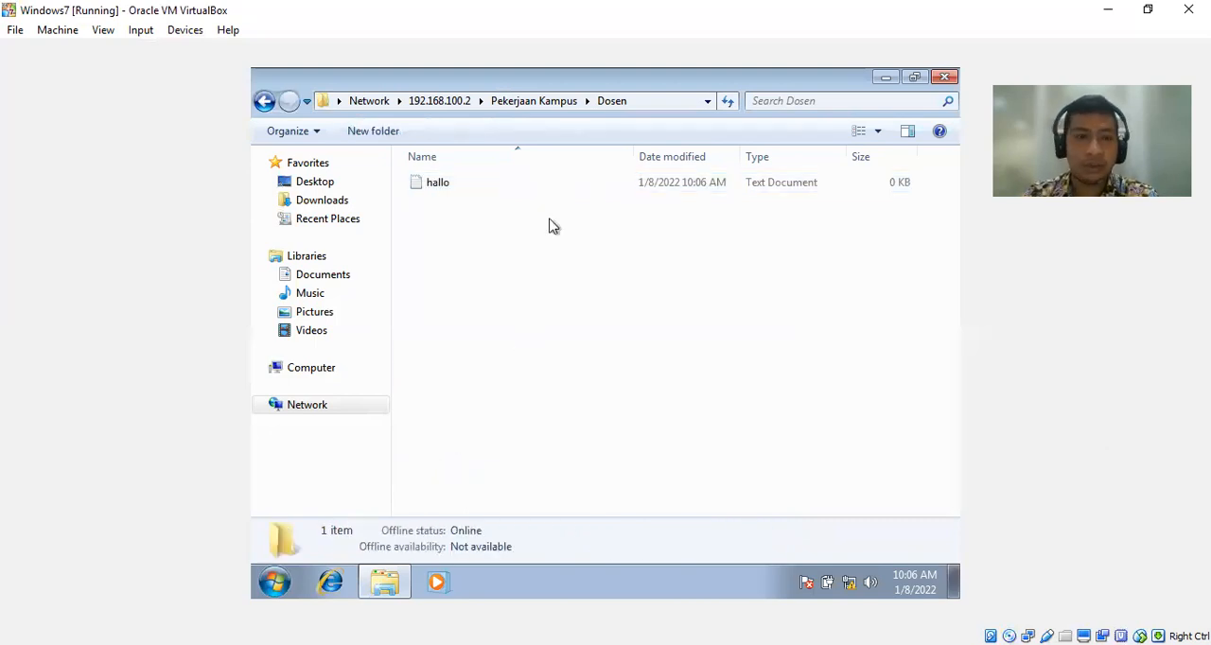
Try to create a text document in the shared Mahasiswa folder to test write access, and cancel the attempt.
left_click(550, 100)
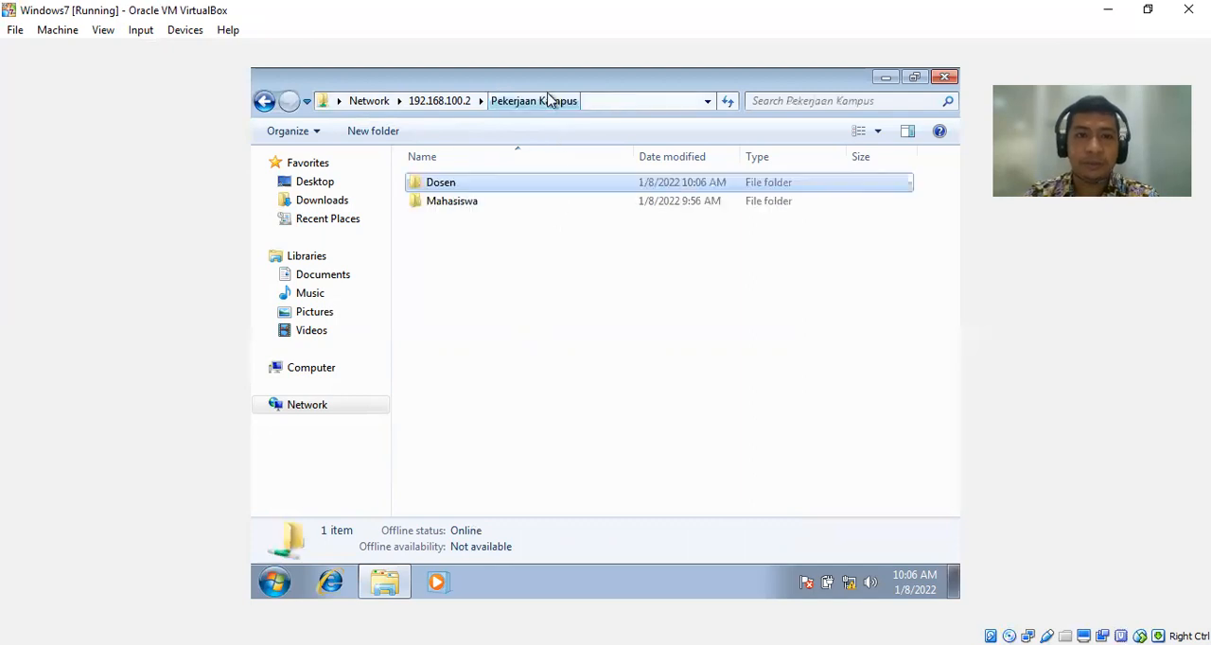
double_click(451, 209)
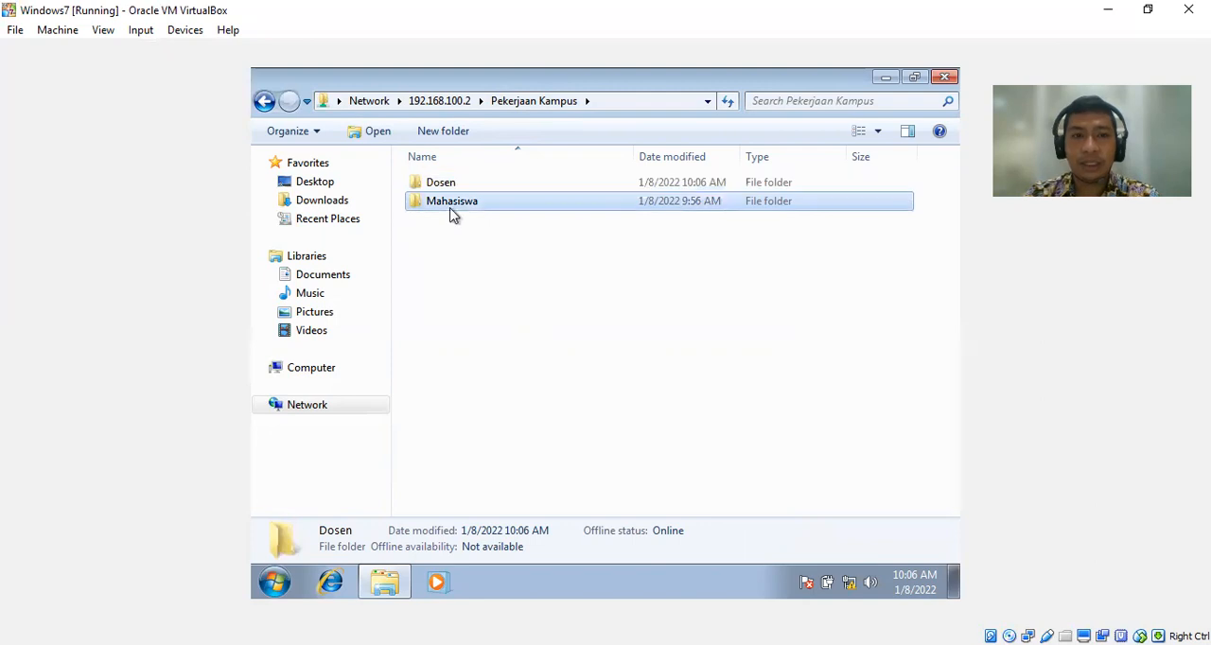
right_click(452, 216)
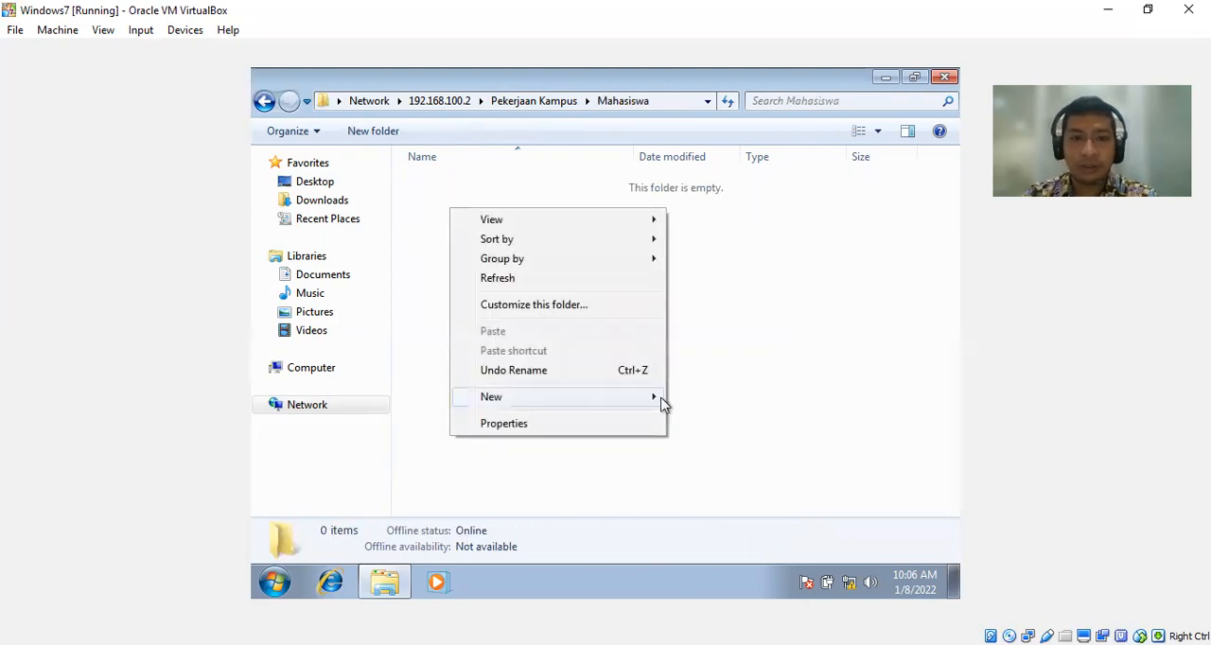
mouse_move(657, 404)
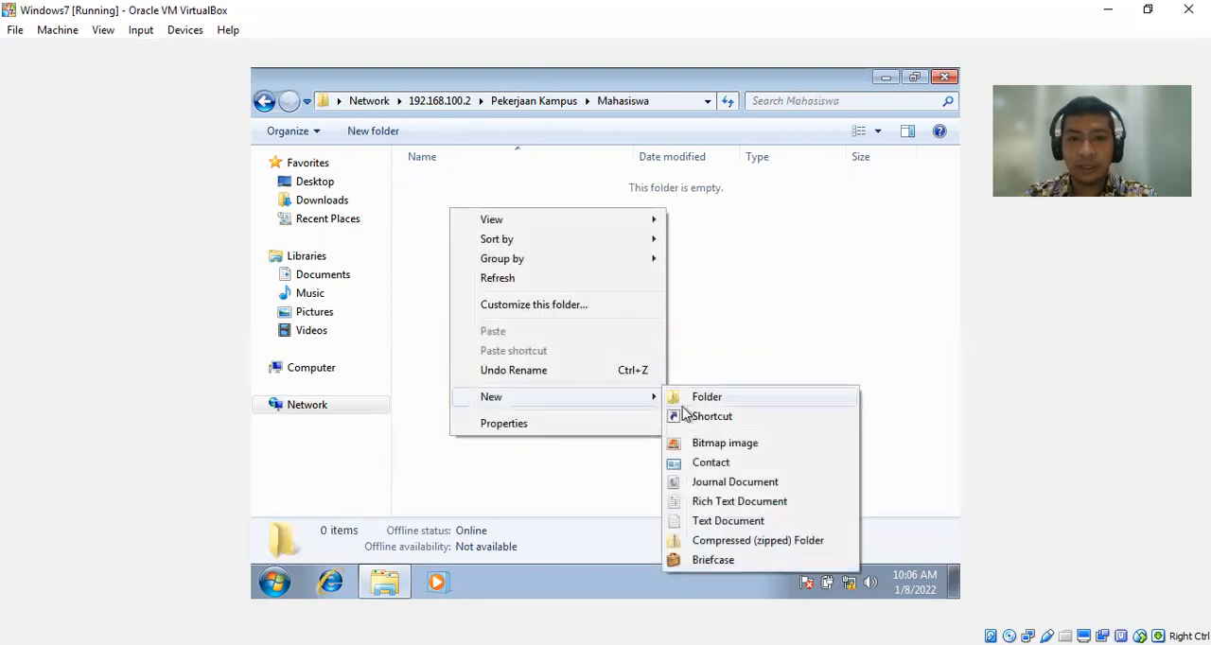
left_click(731, 521)
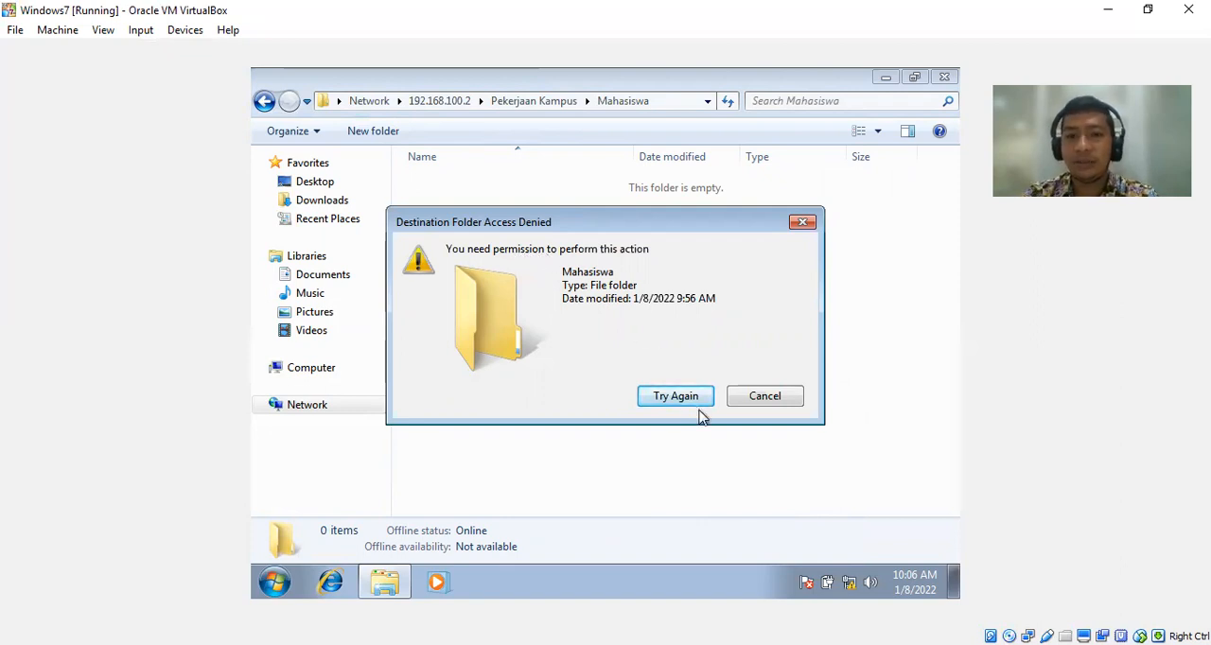
left_click(767, 404)
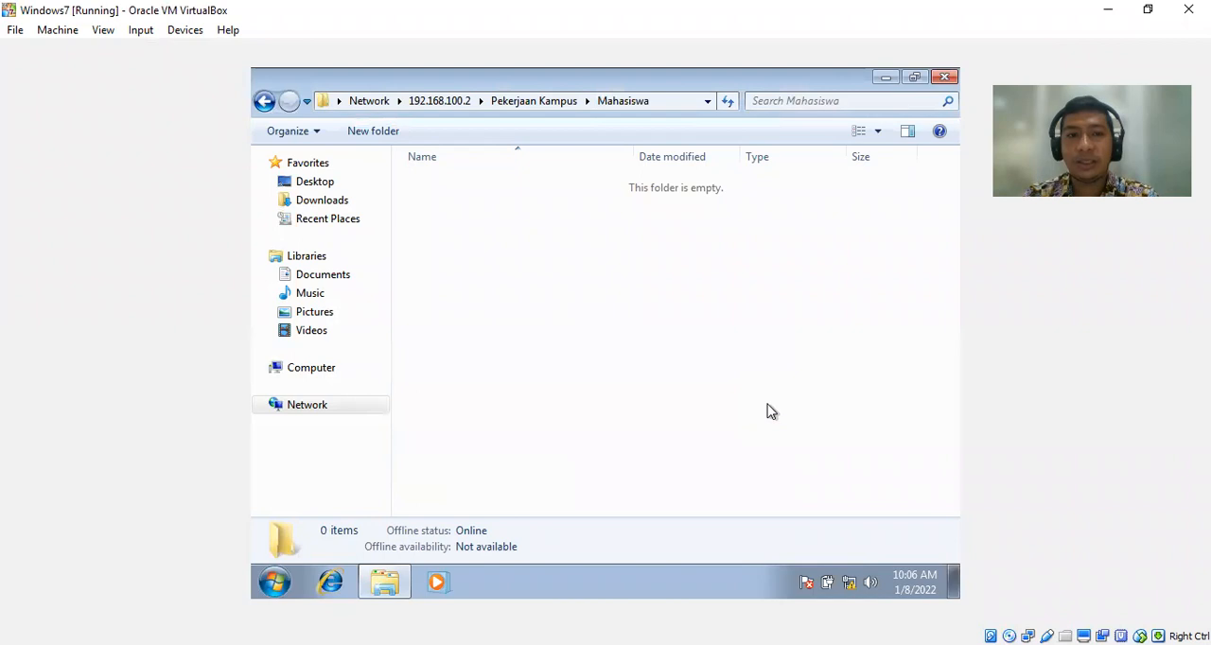
Return to the Dosen folder, write "selamat datang" in the hallo document, save it and close it.
left_click(552, 102)
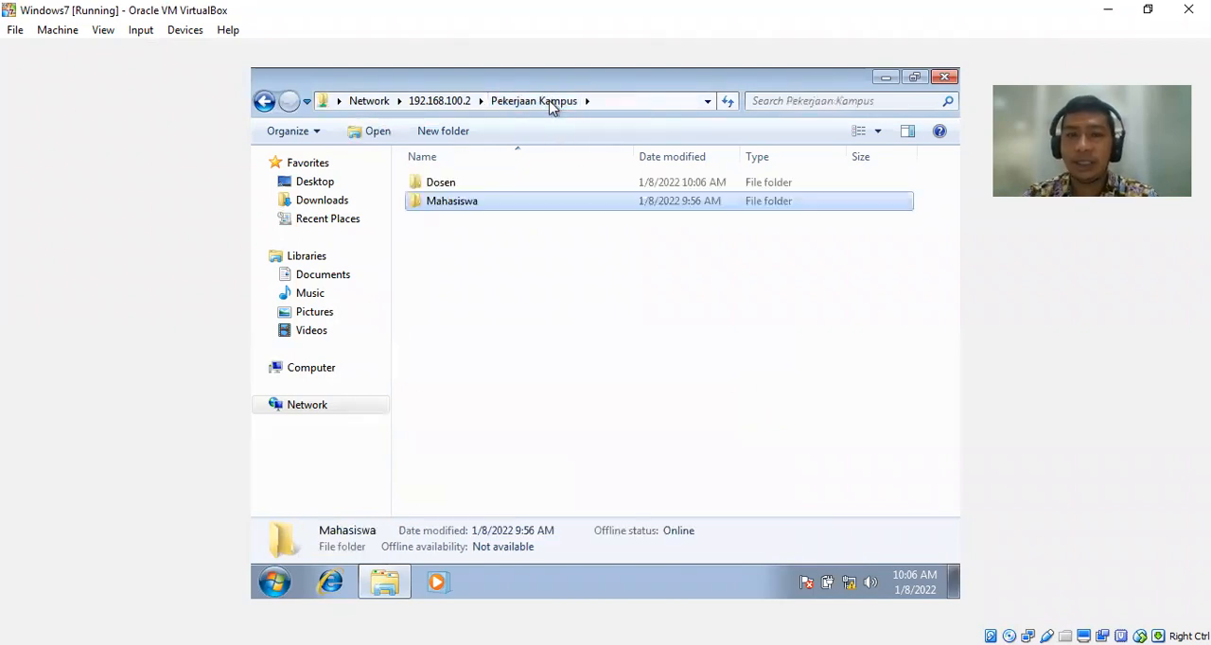
left_click(529, 268)
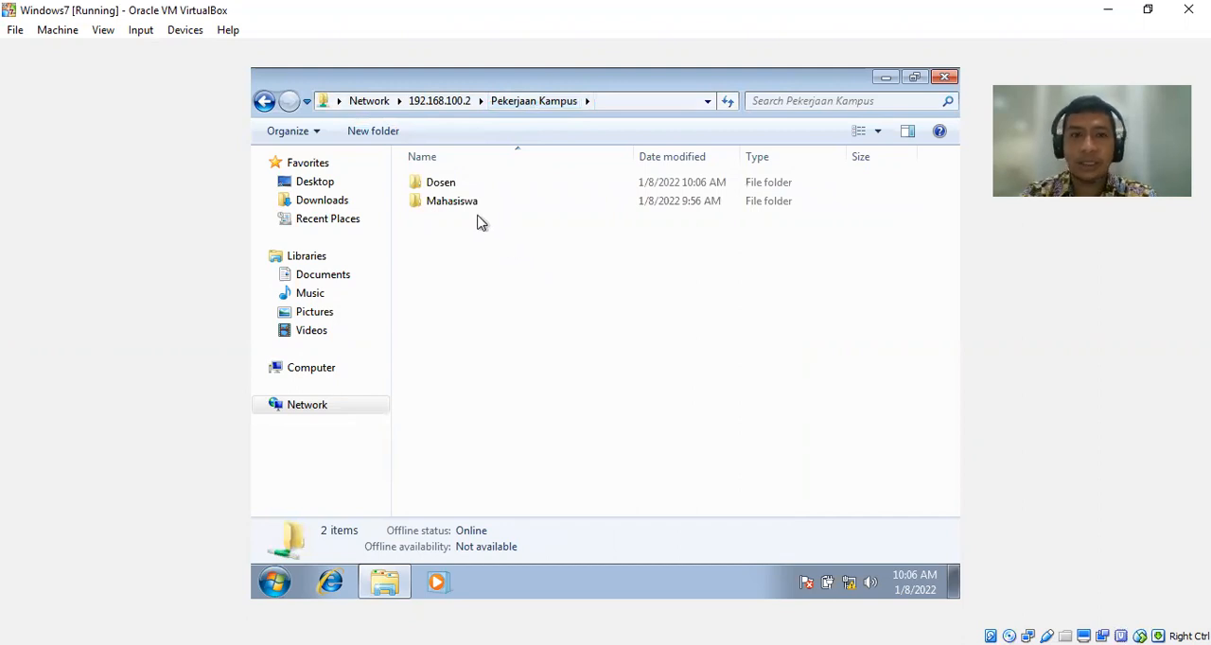
double_click(441, 185)
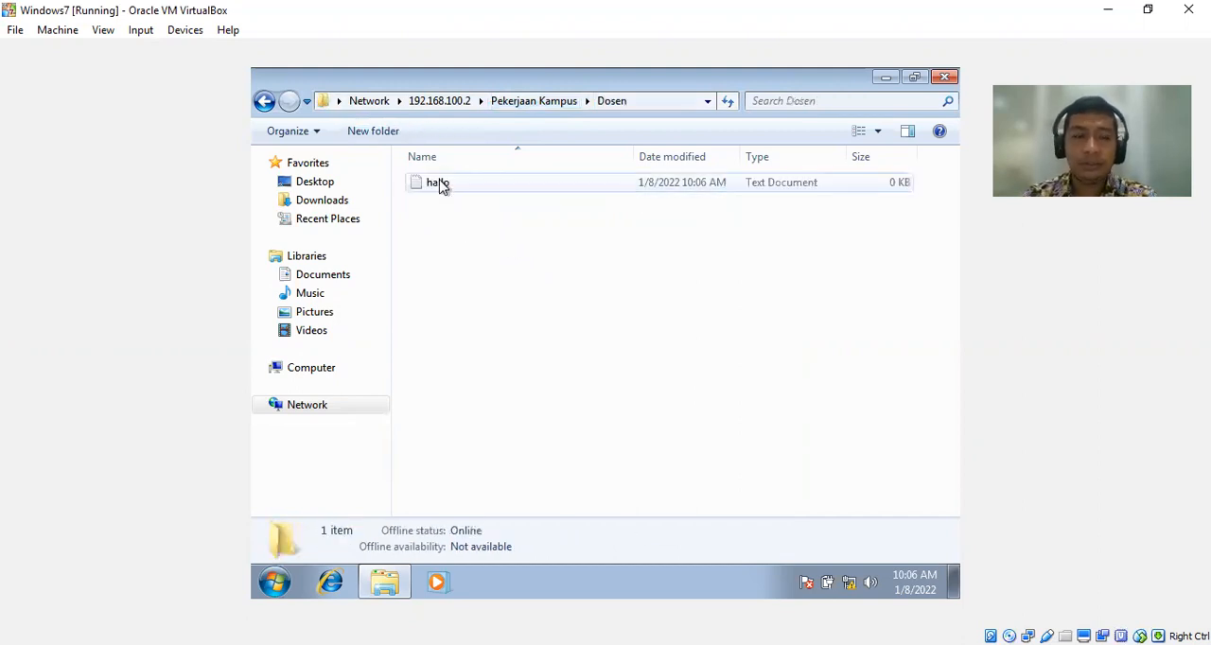
double_click(497, 183)
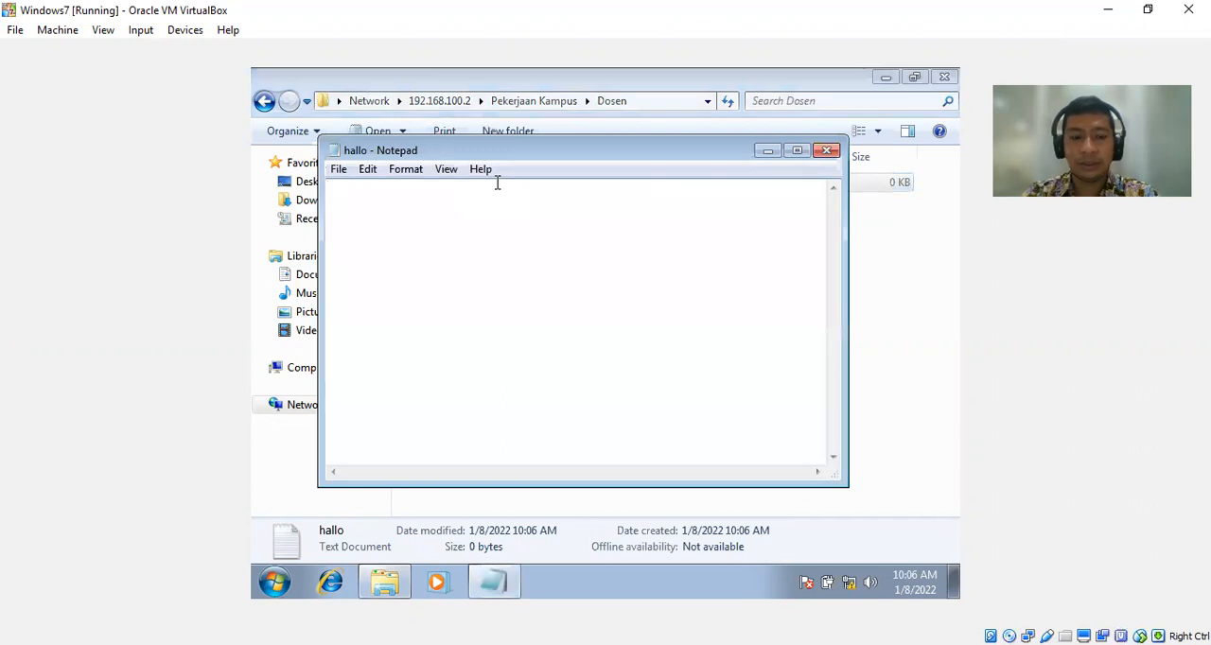
type("selamat datang")
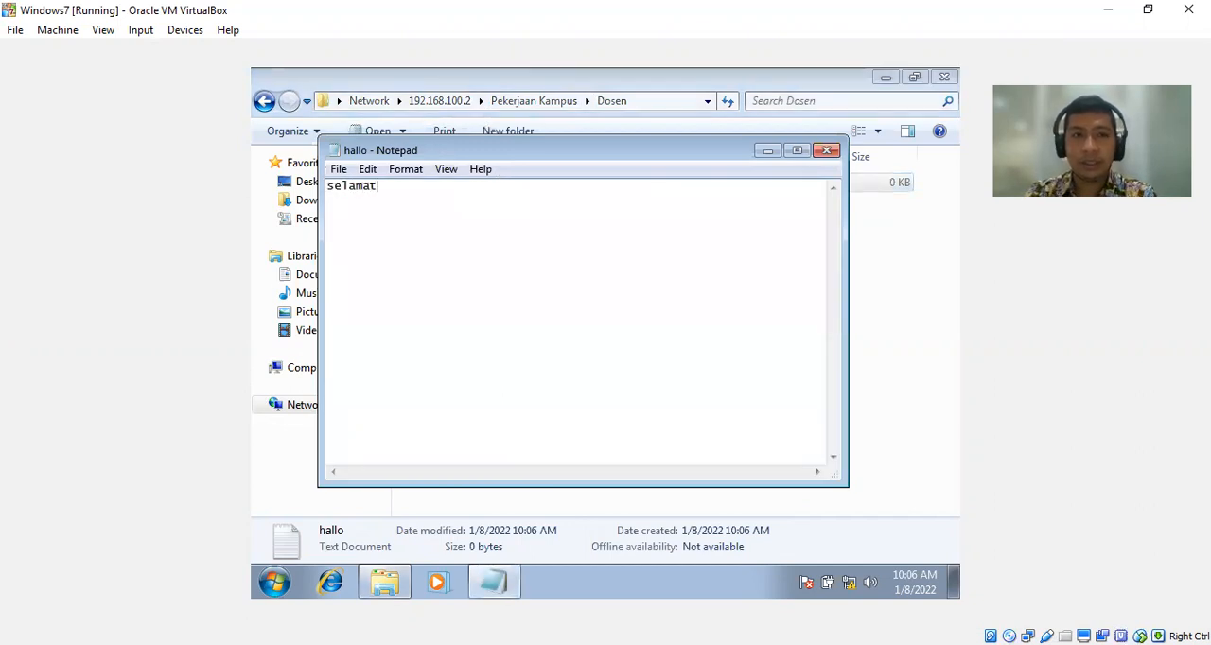
key("Return")
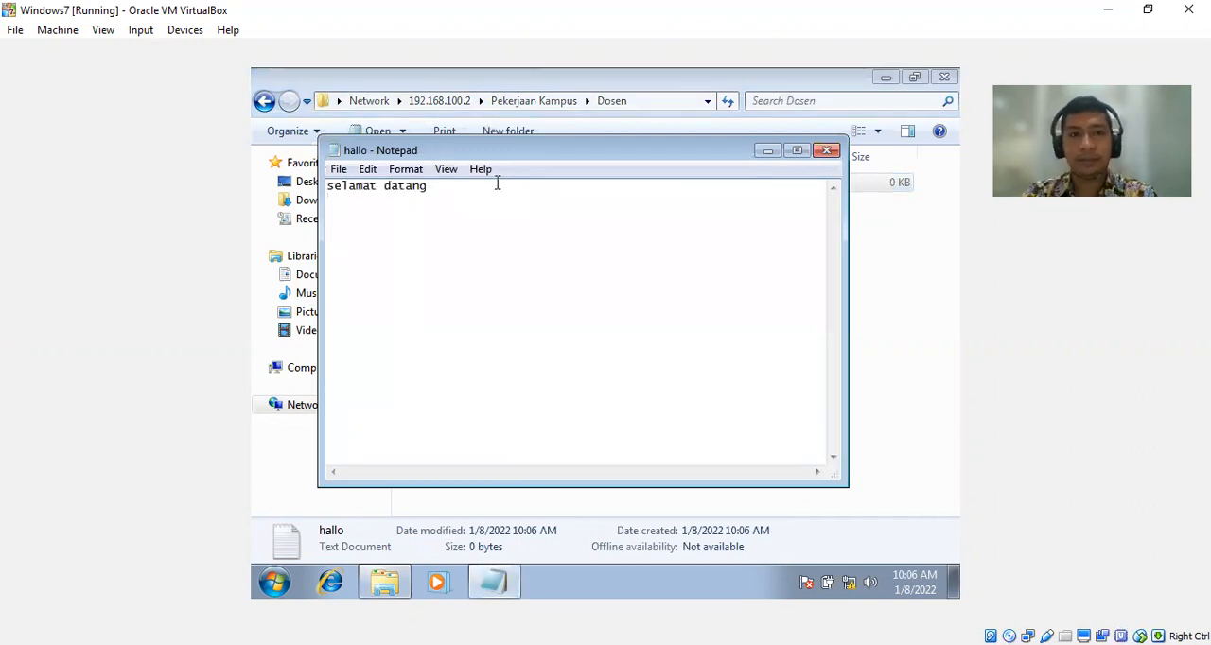
key("ctrl+s")
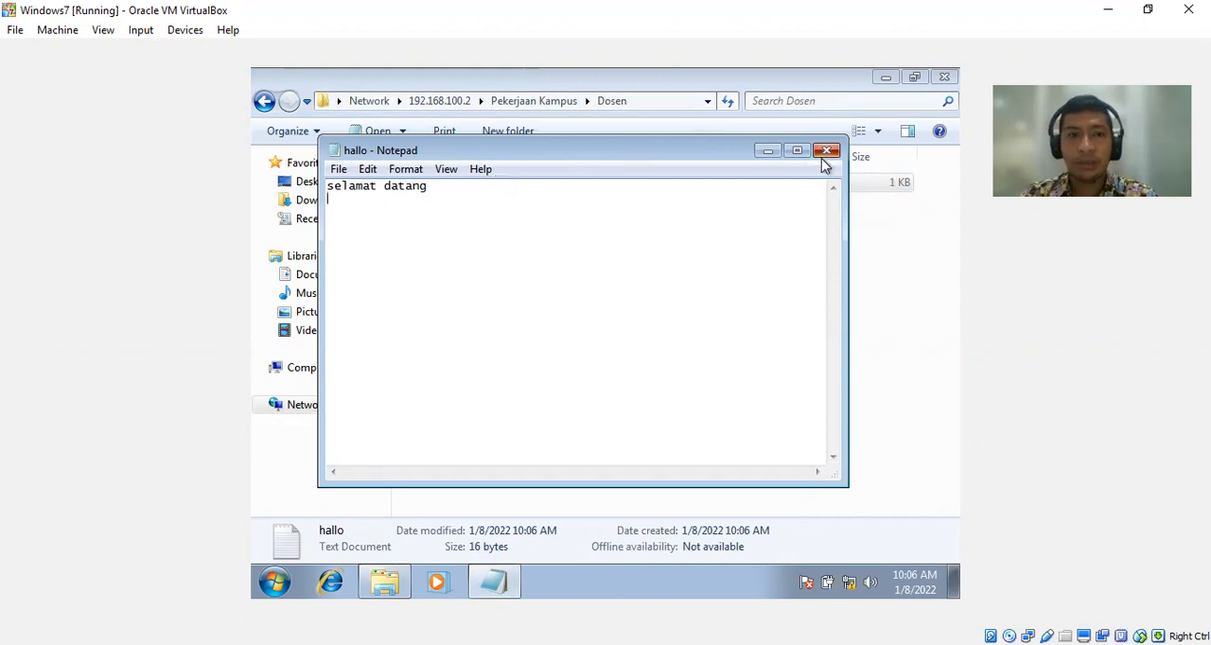
left_click(826, 151)
left_click(748, 277)
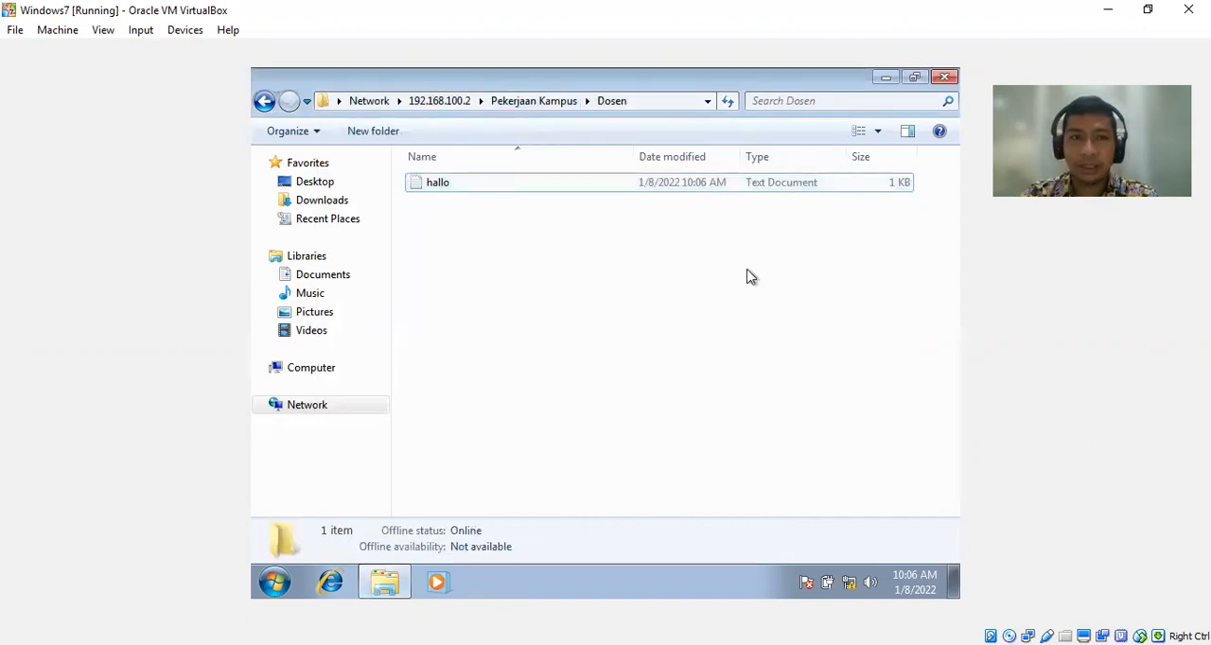
On the Windows Server 2016 machine, open the hallo document in the Dosen folder to check its text, and close it.
mouse_move(385, 592)
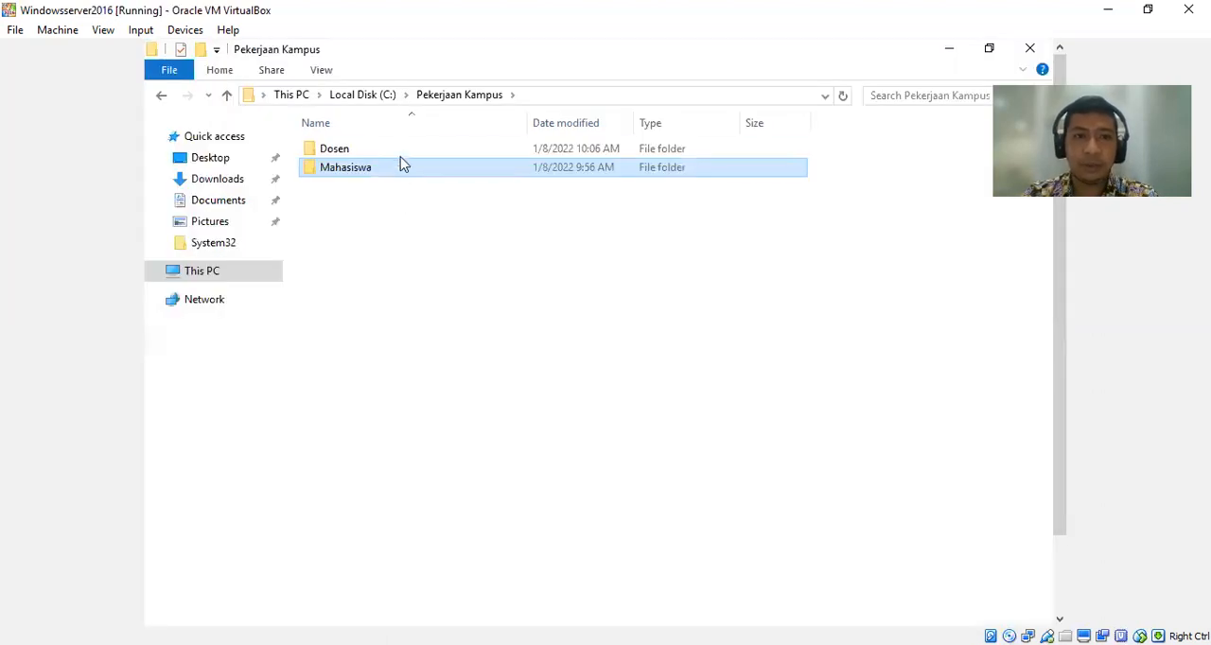
double_click(399, 150)
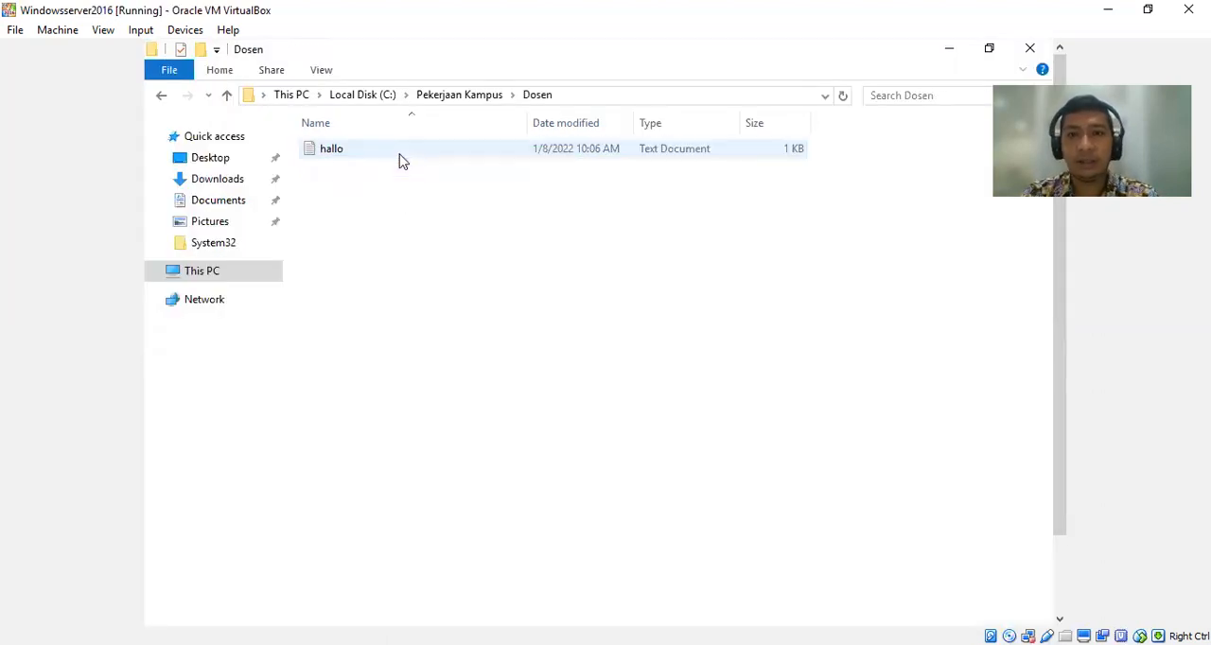
double_click(399, 157)
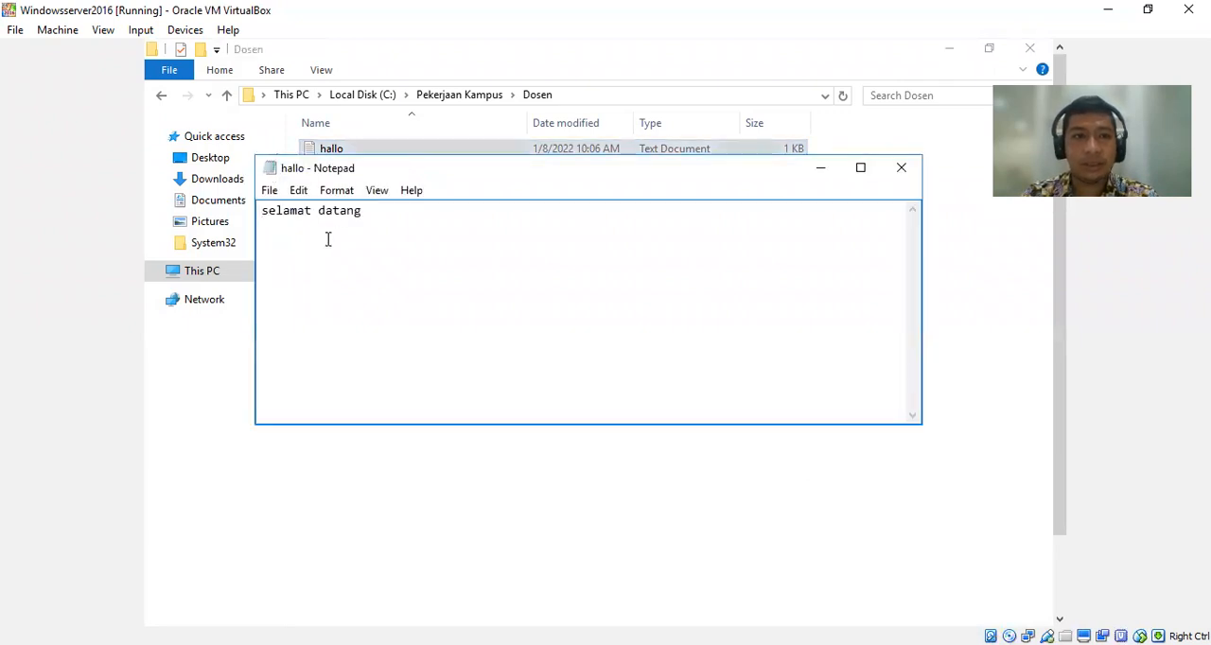
left_click(904, 168)
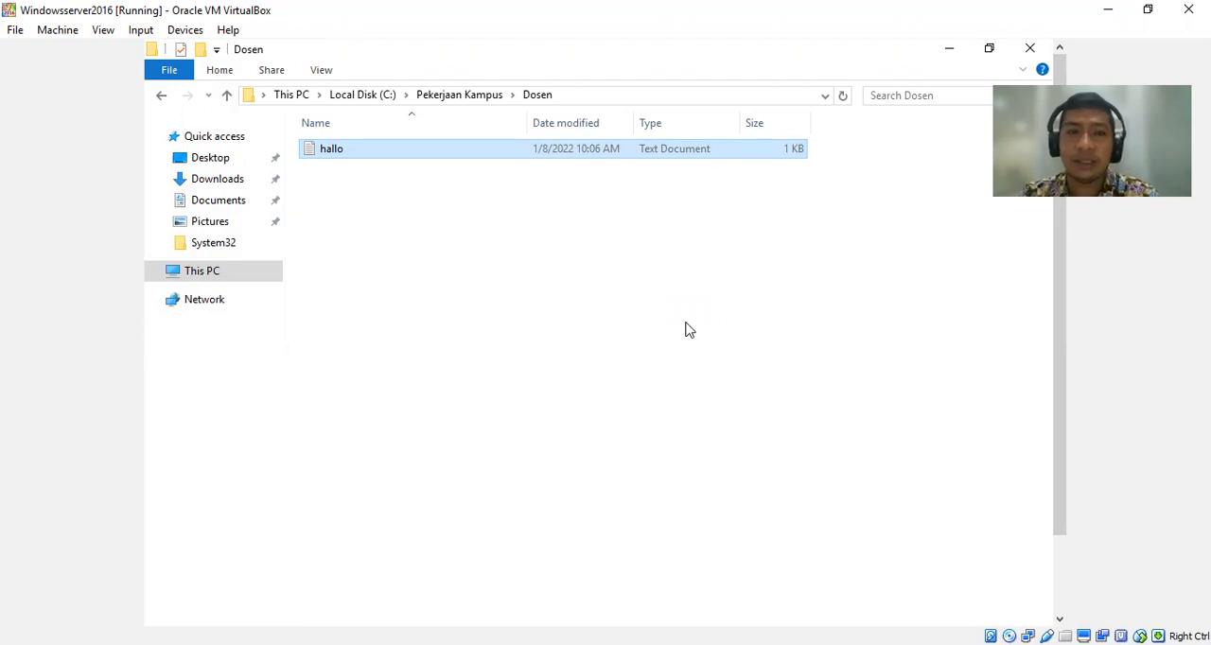
left_click(689, 330)
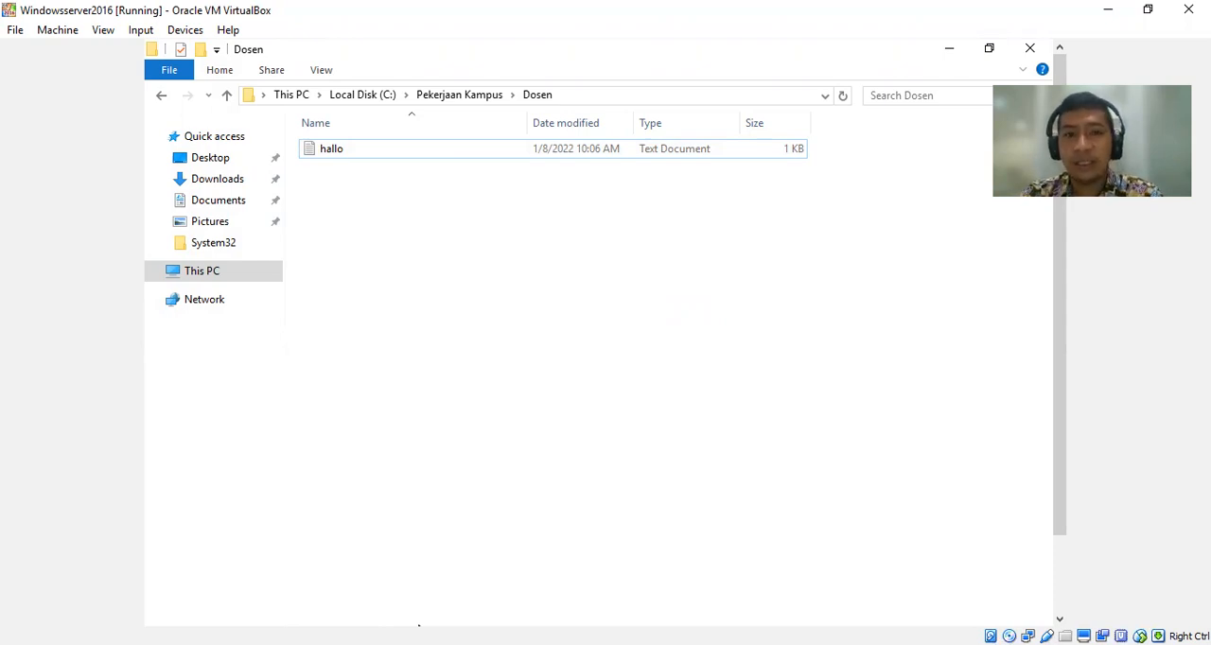
Return to the Windows 7 client, close the Dosen folder window and log off the current account.
key("alt+Tab")
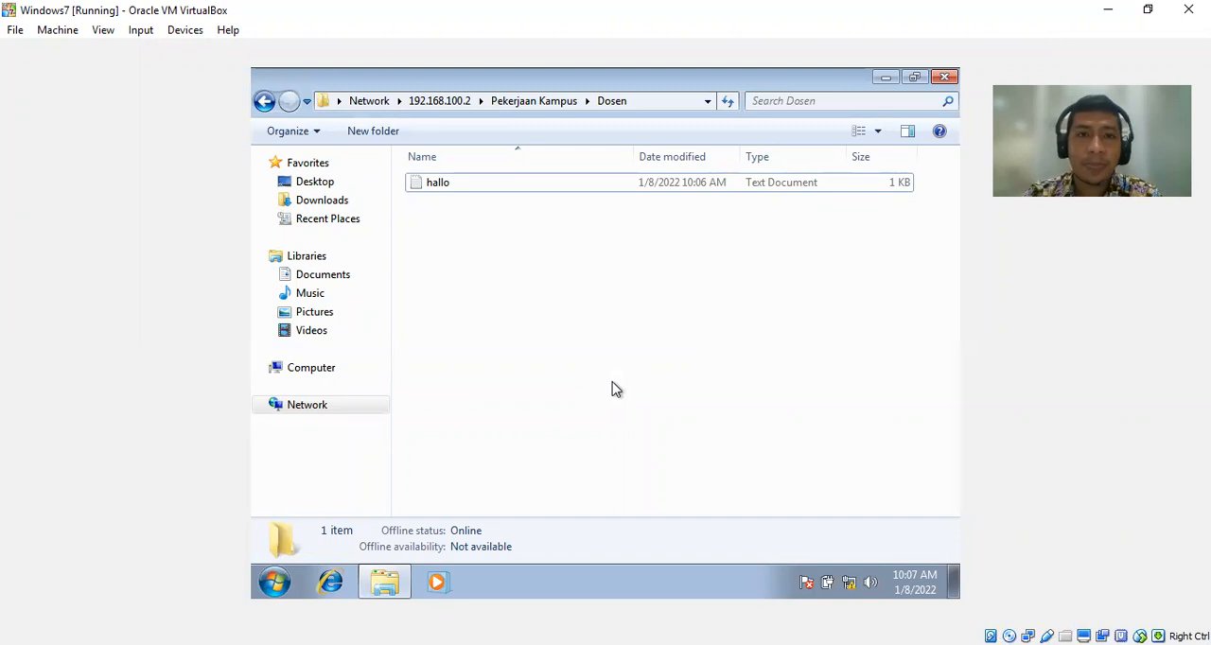
left_click(944, 78)
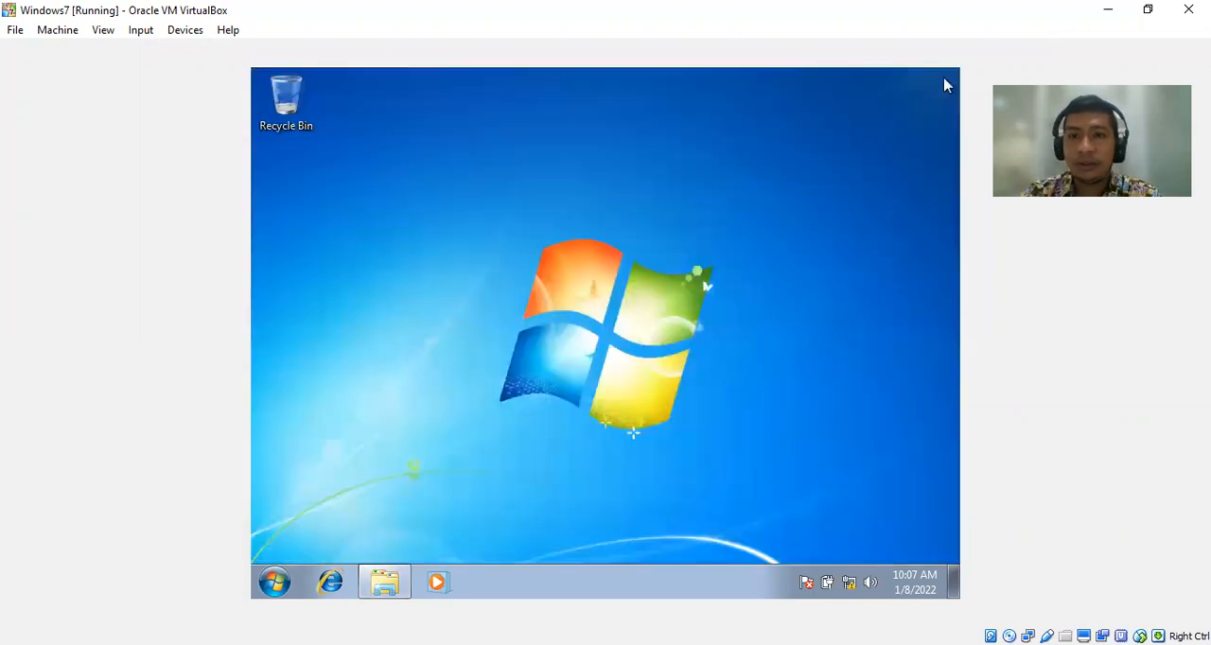
left_click(274, 581)
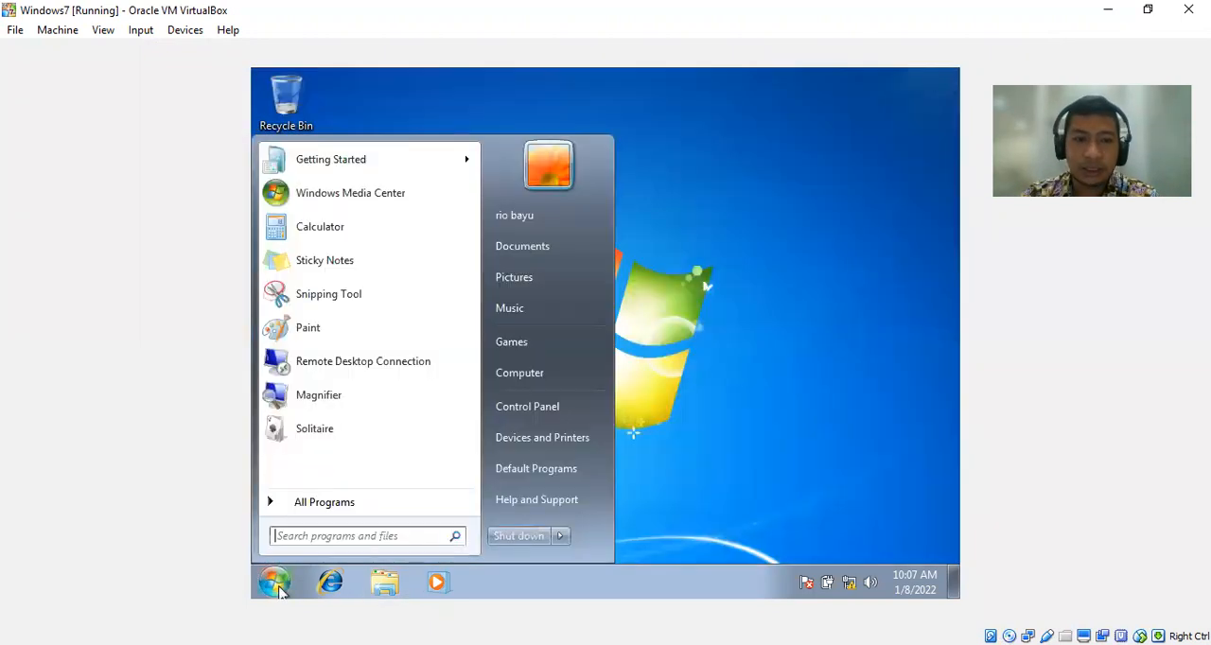
left_click(562, 537)
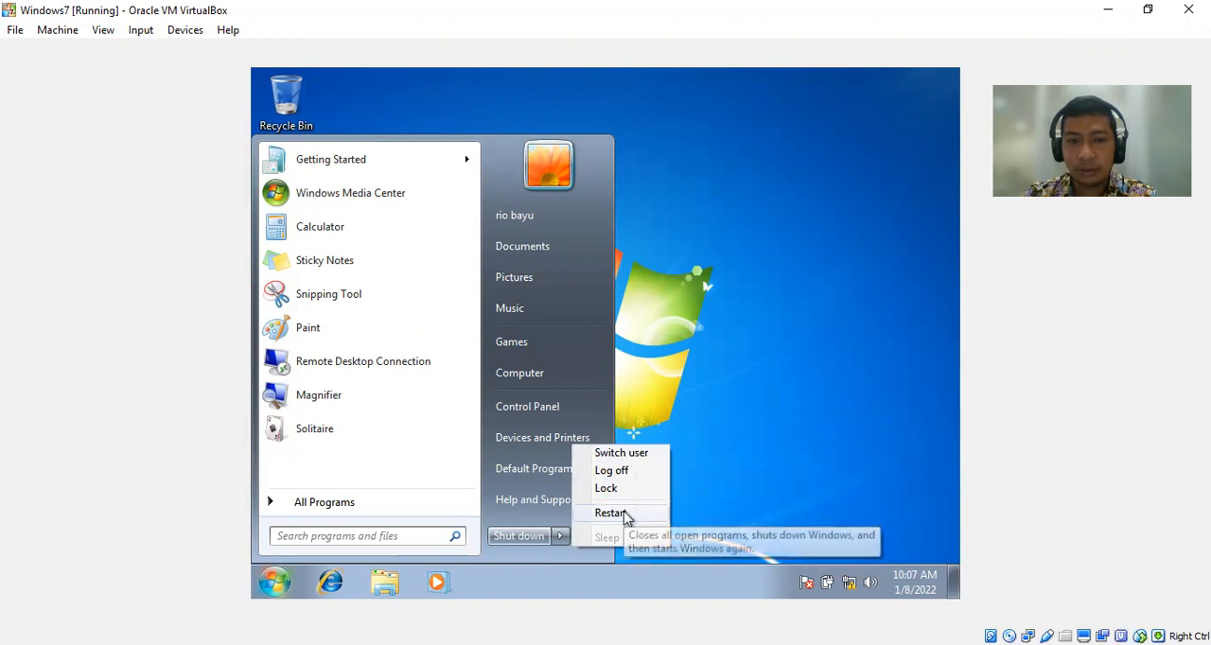
left_click(636, 473)
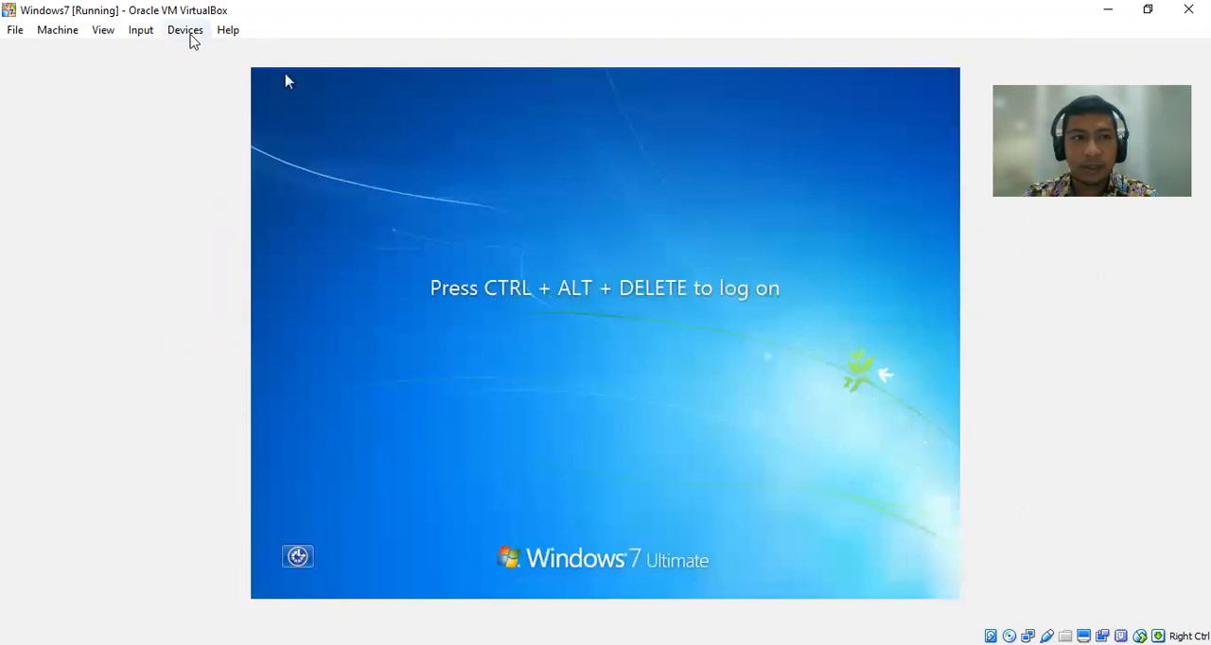
Log on to the Windows 7 client as the other user mahasiswa with the account password, and check the signed-in account.
left_click(140, 29)
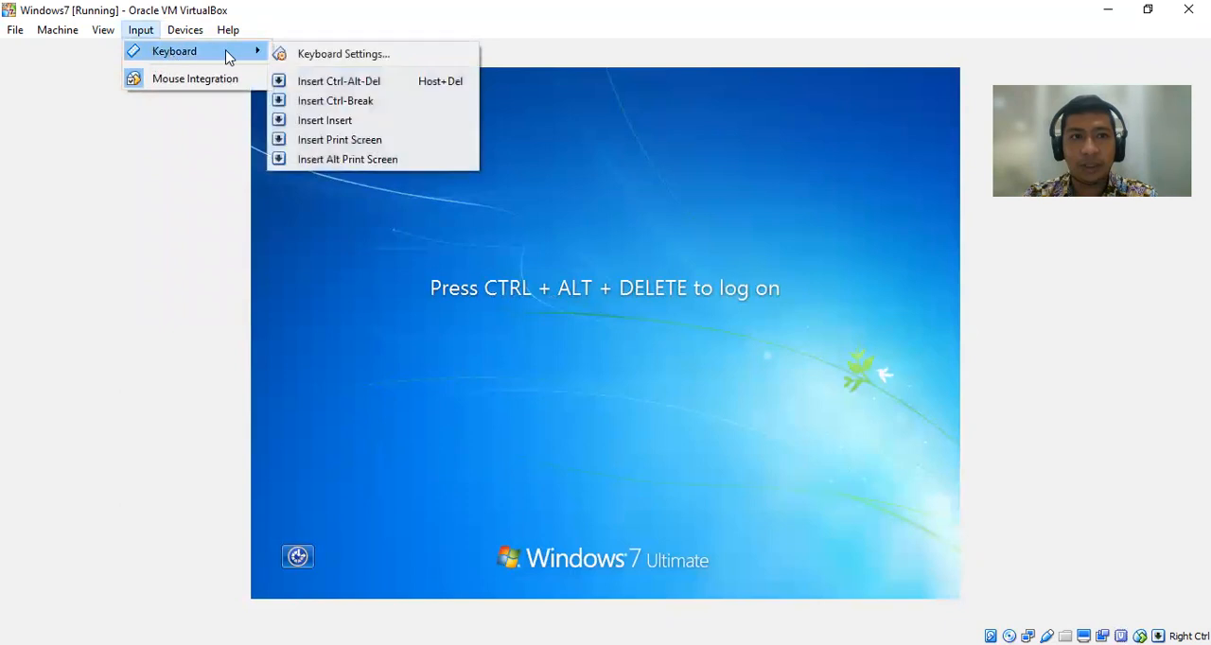
left_click(321, 83)
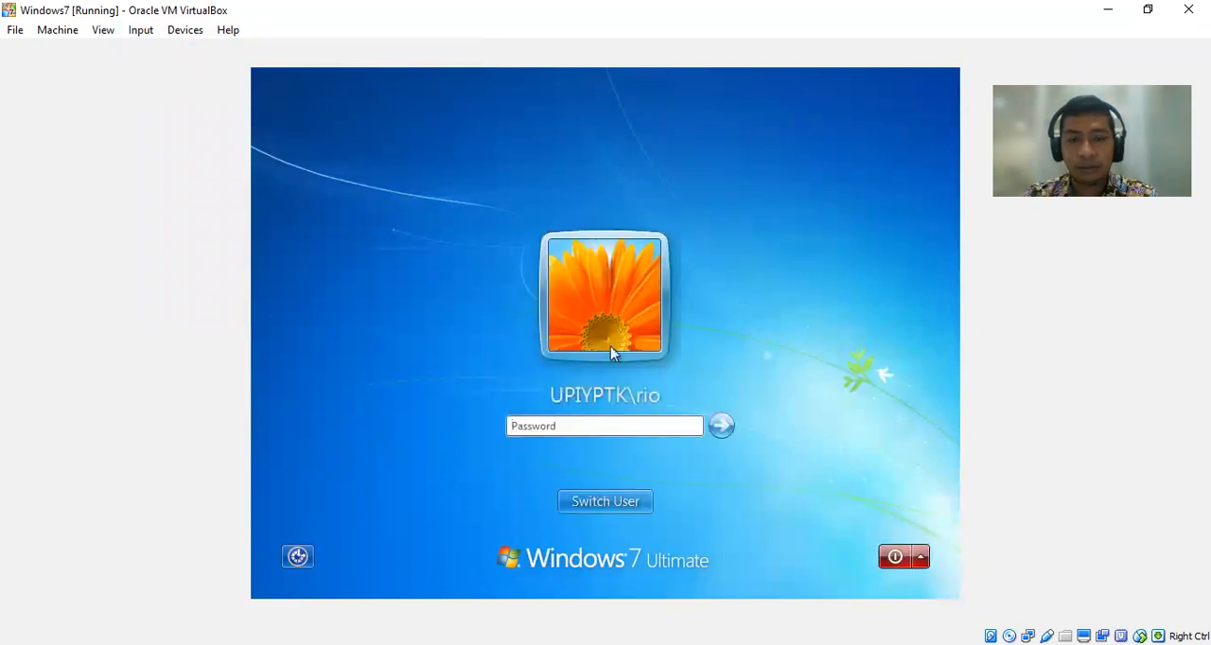
left_click(620, 508)
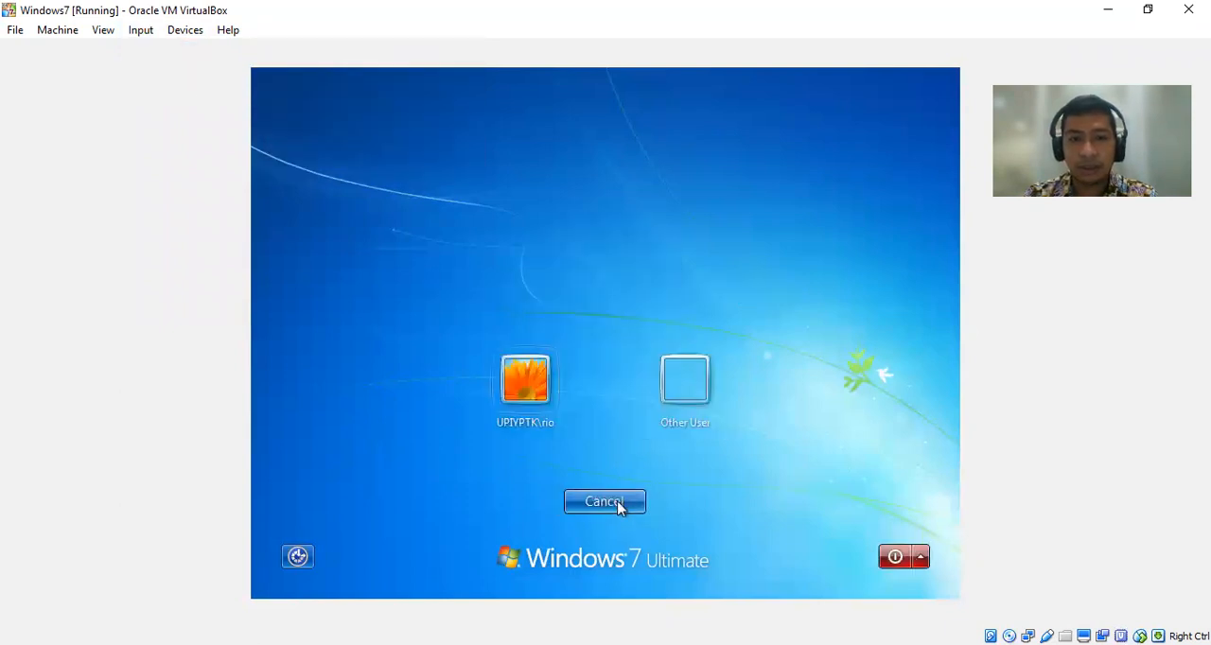
left_click(700, 394)
type("mahasiswa")
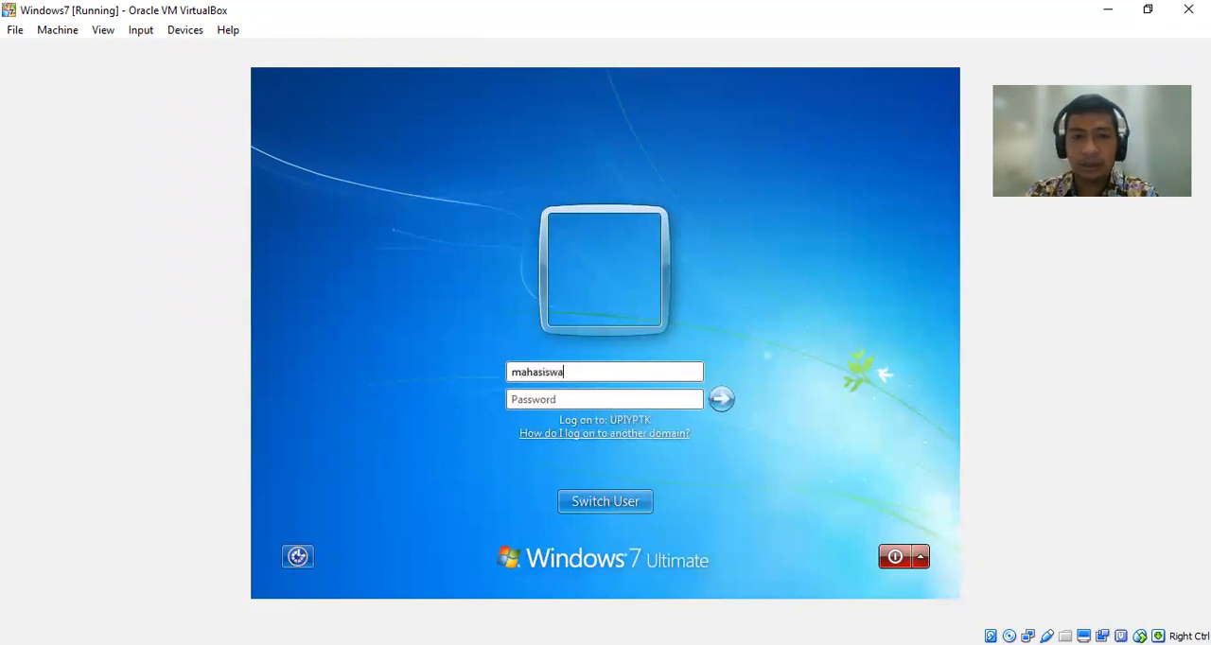
type("*******")
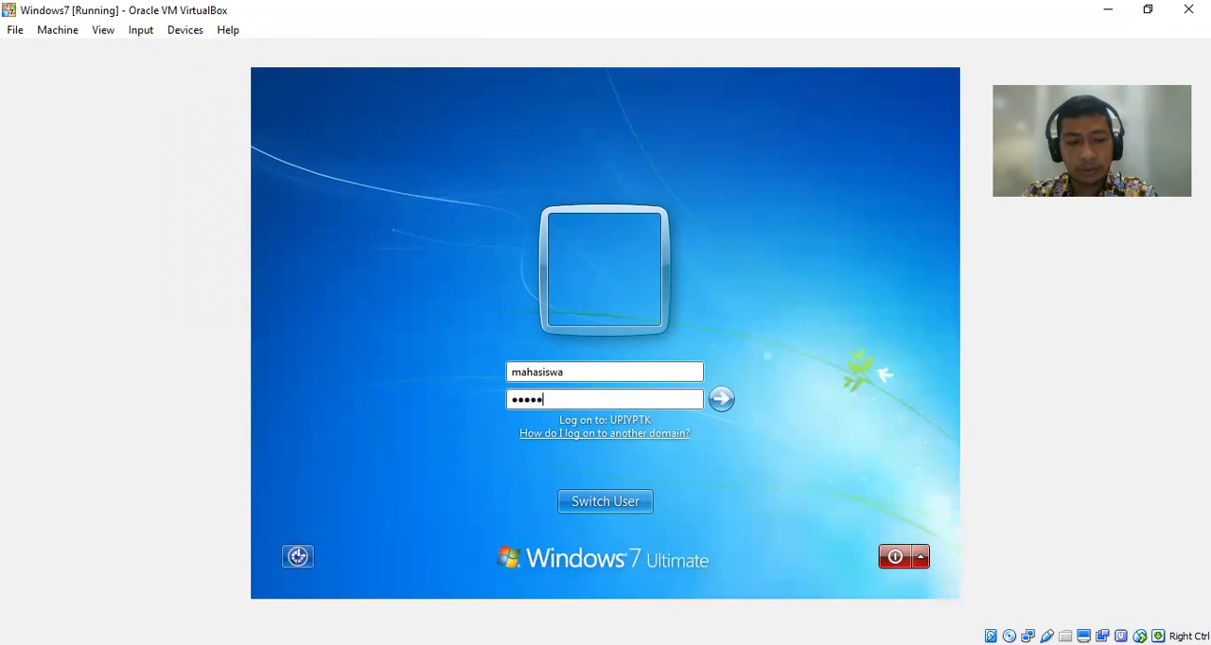
type("***")
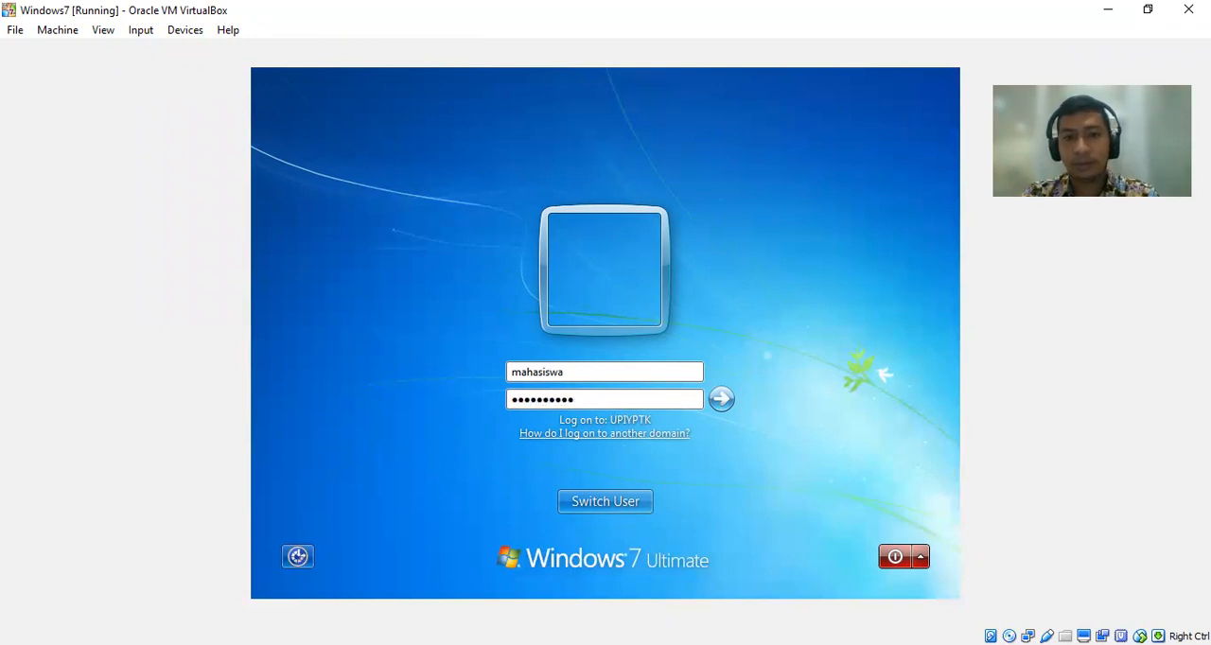
left_click(721, 398)
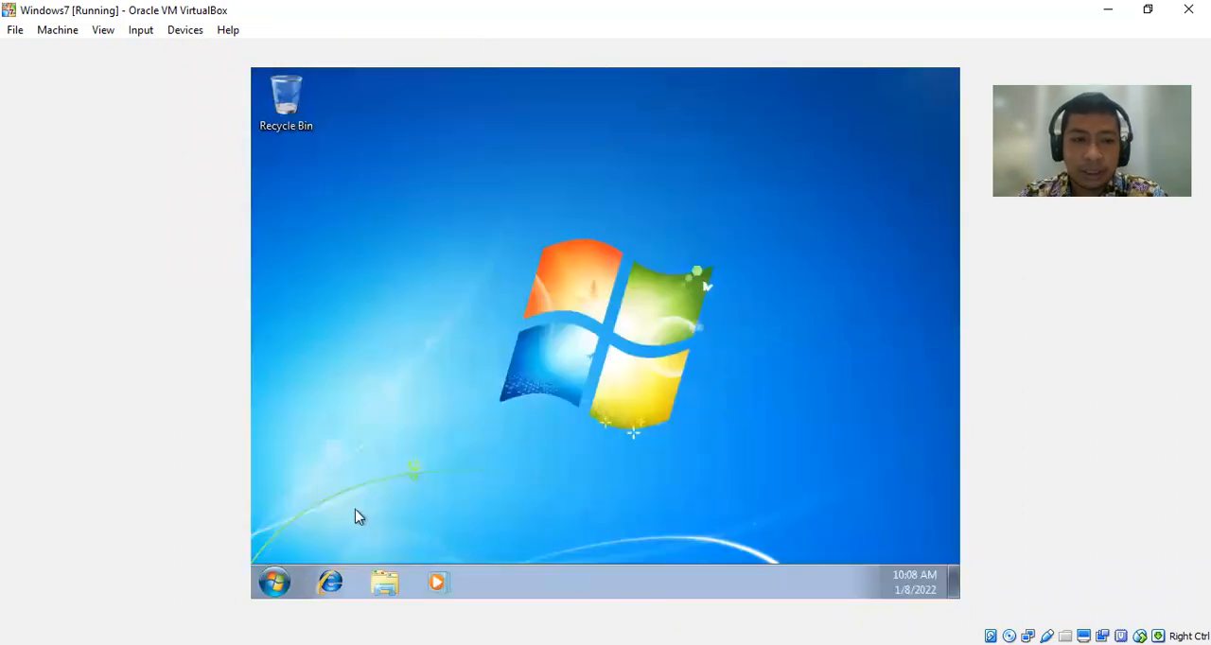
left_click(274, 582)
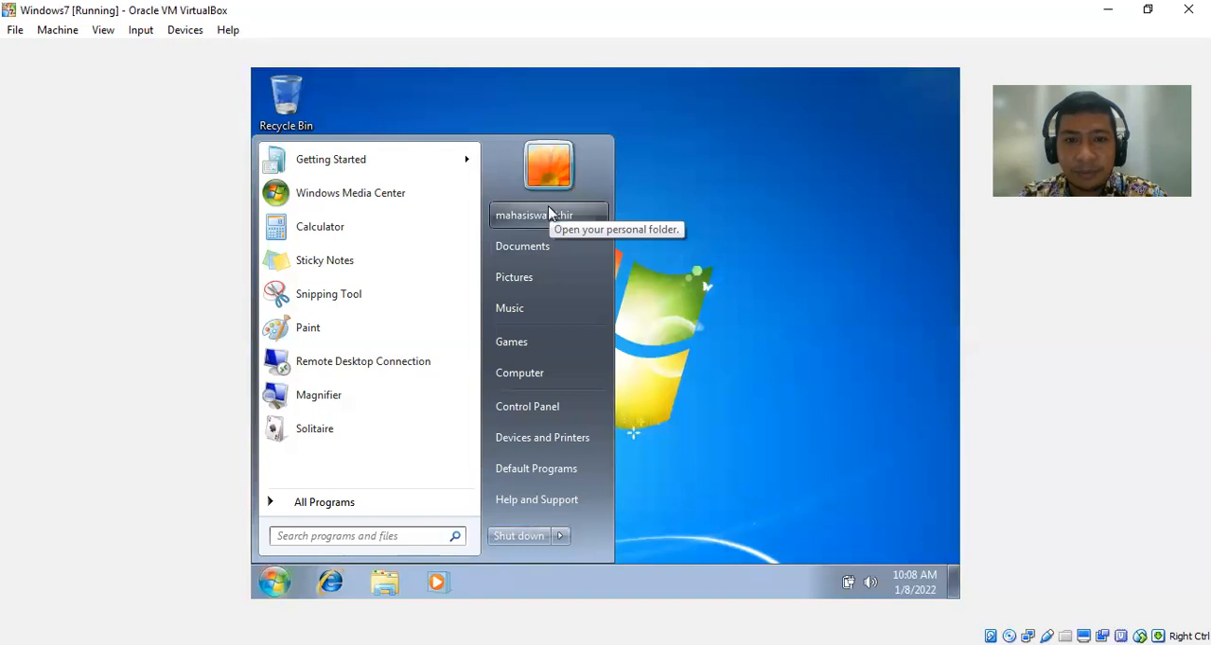
left_click(722, 275)
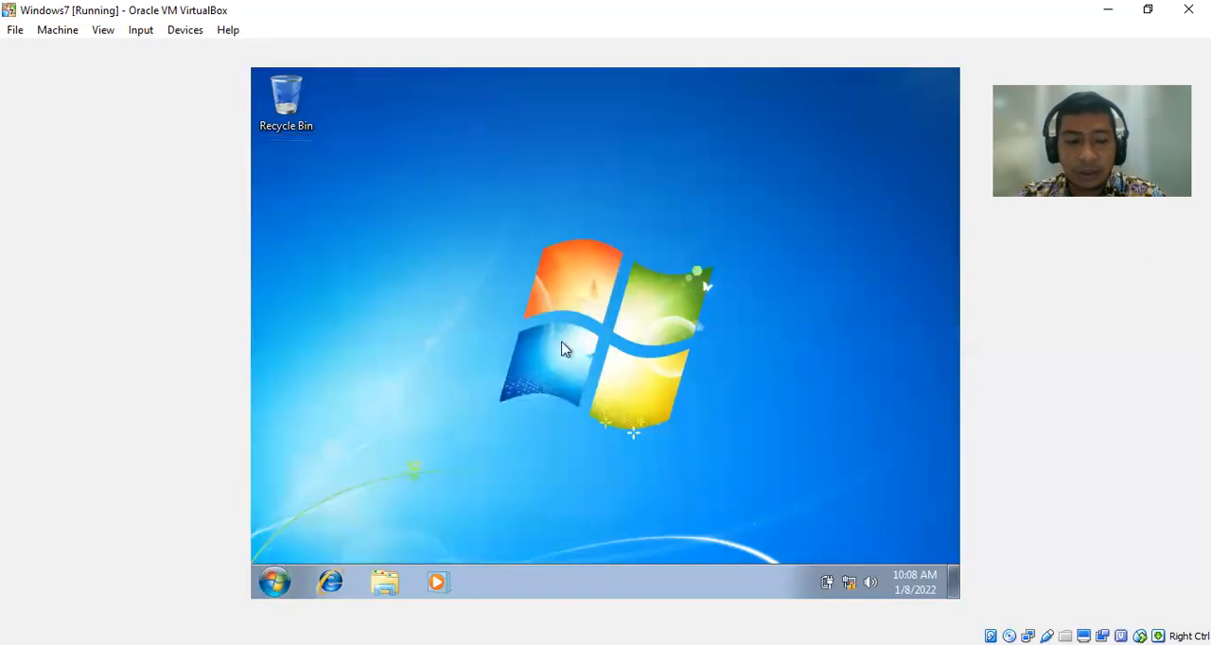
Connect to the server at \\192.168.100.2 and open the Pekerjaan Kampus share.
key("super+r")
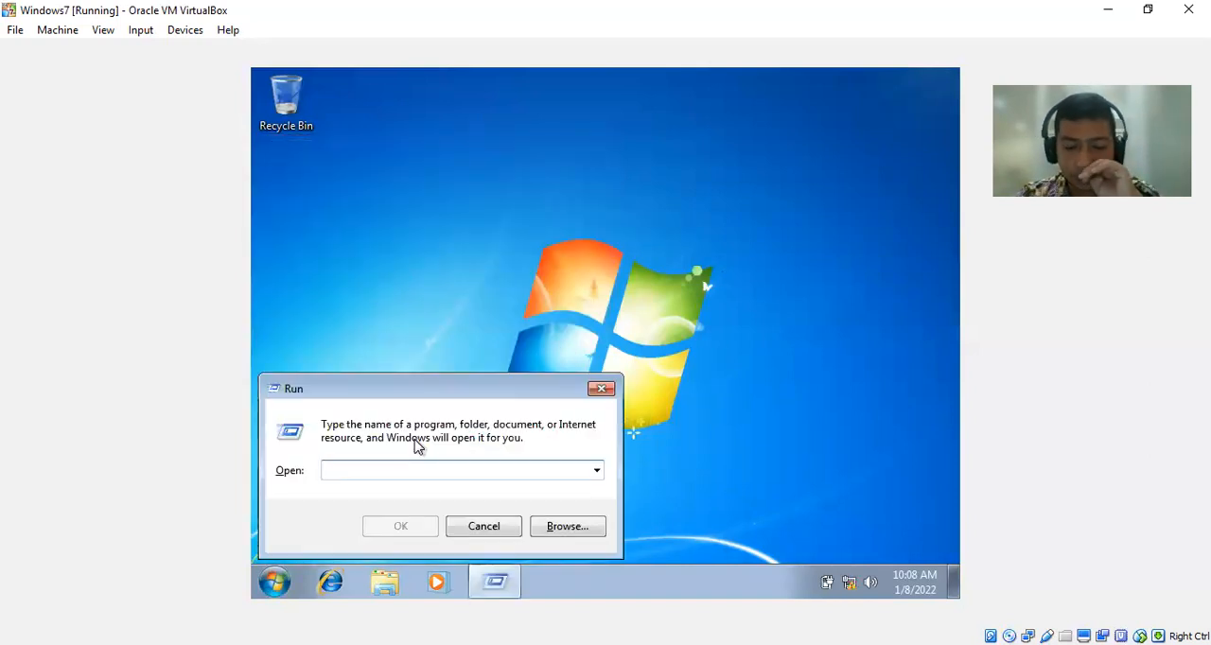
type("\\")
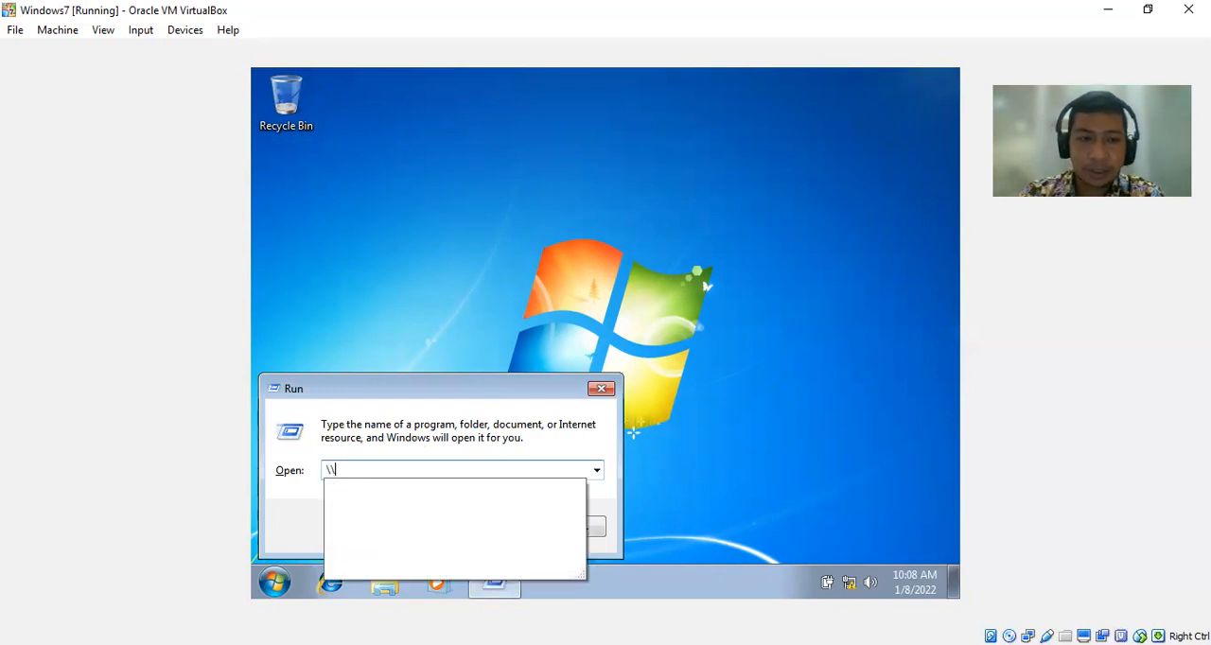
type("192.1")
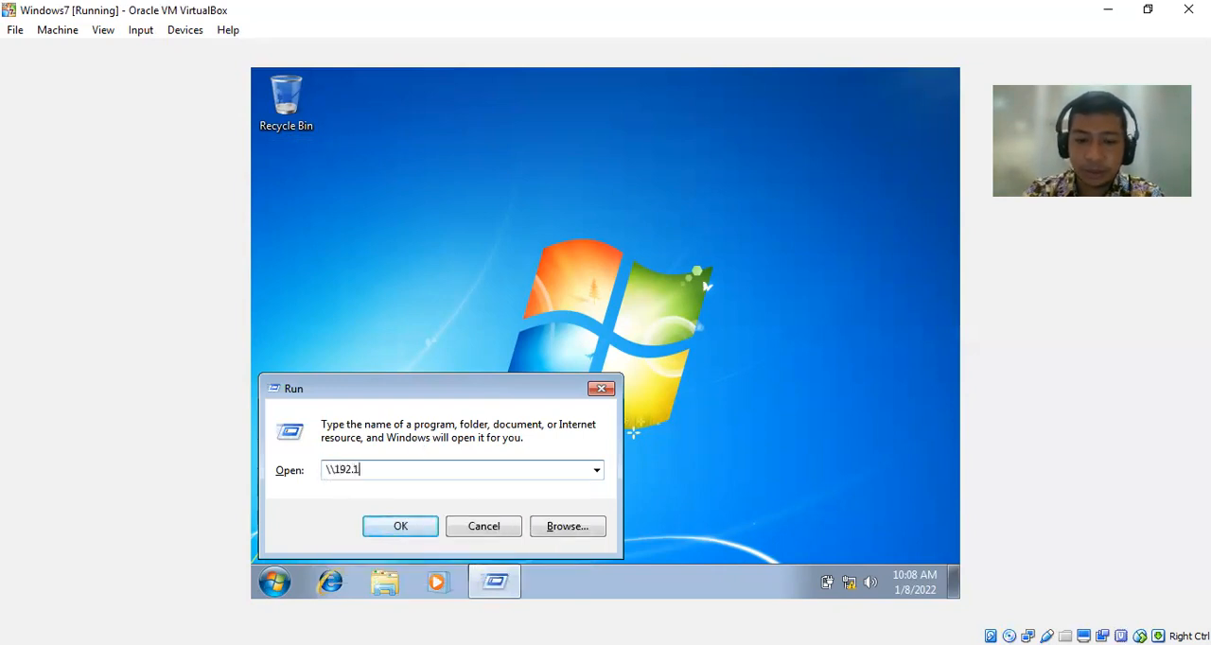
type("68.100.2")
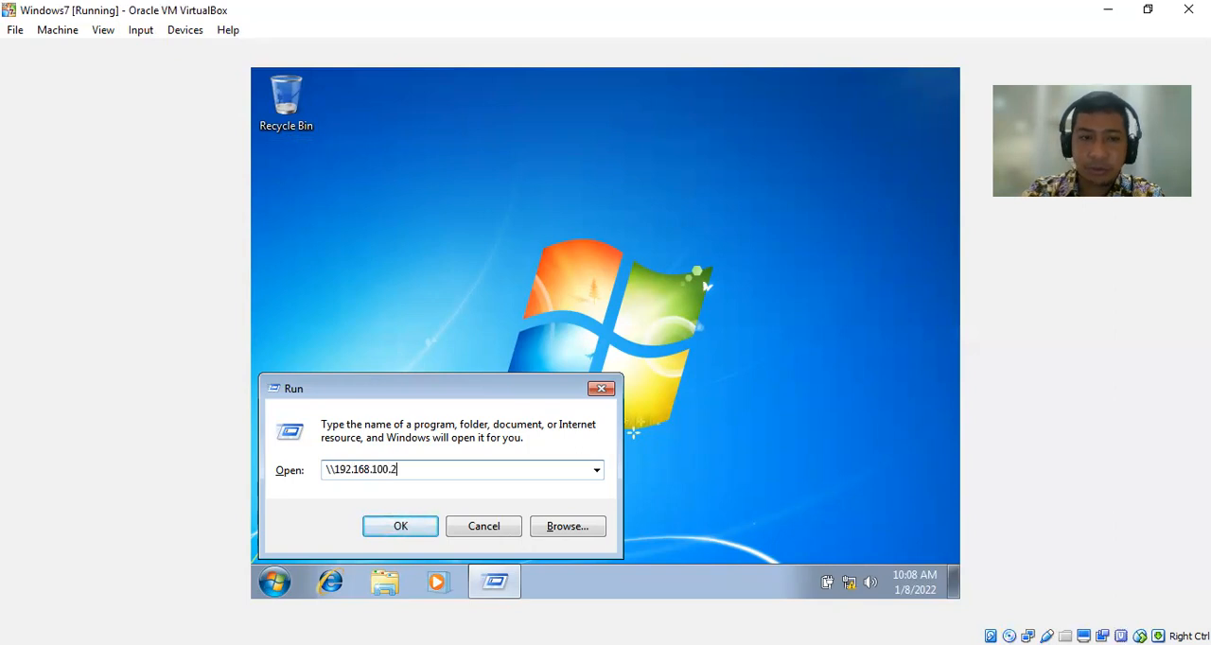
key("Return")
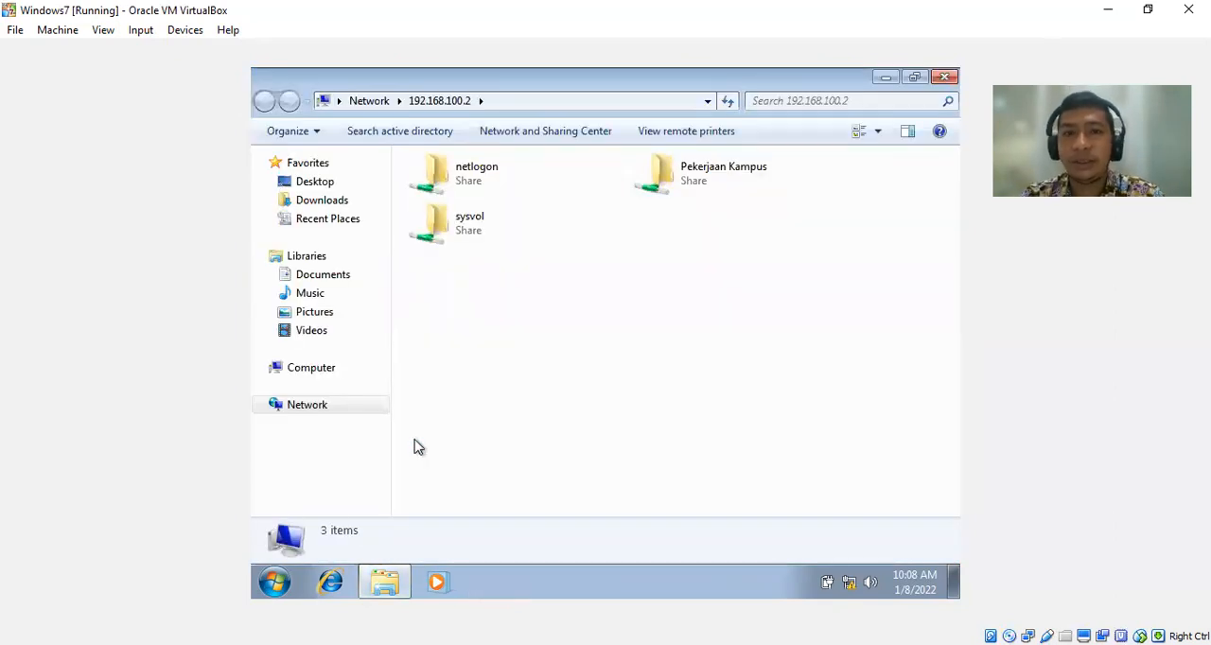
double_click(700, 186)
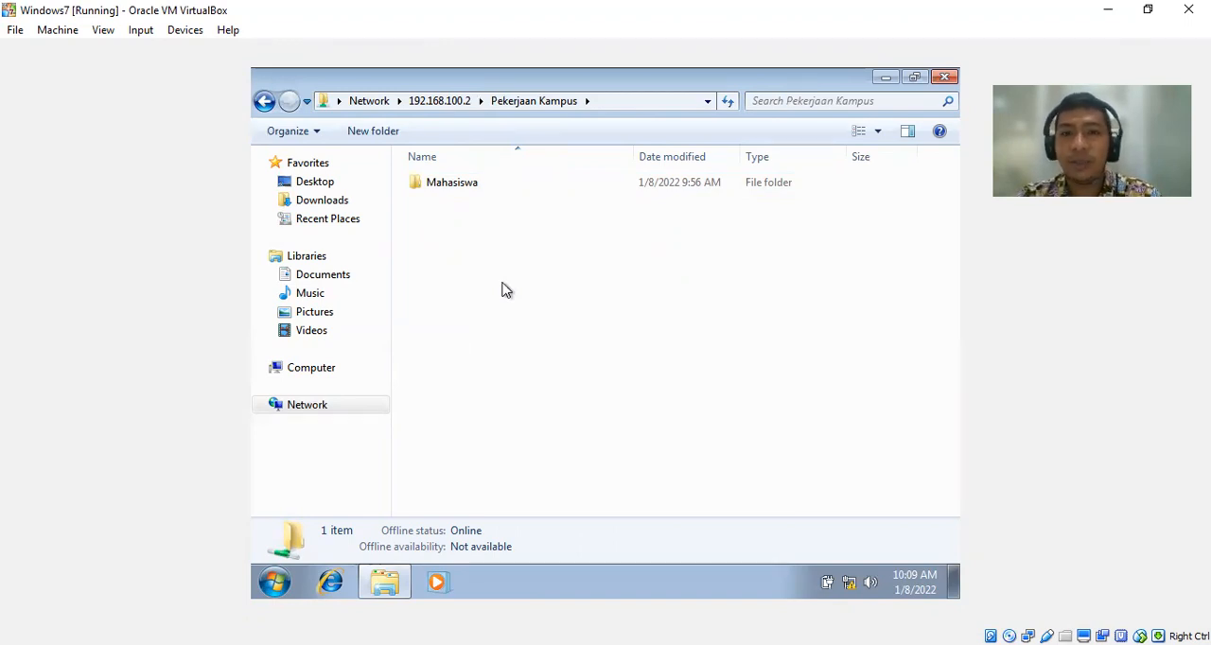
Create a text document named hallo saya mahasiswa in the Mahasiswa folder.
double_click(479, 186)
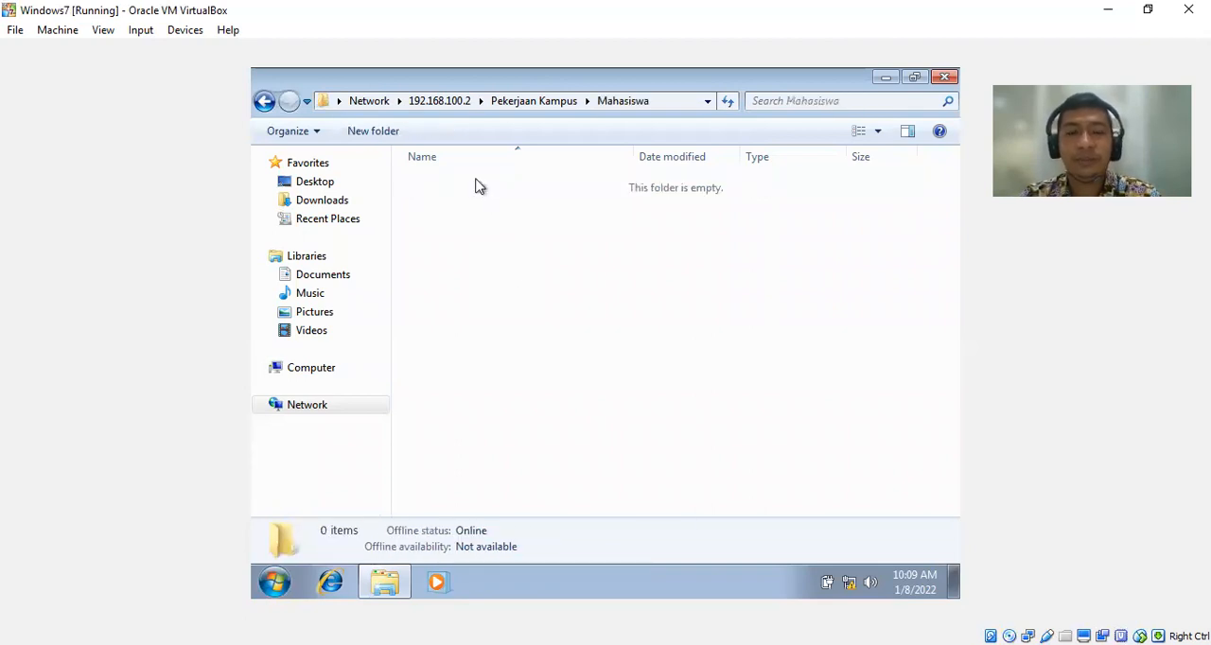
right_click(504, 241)
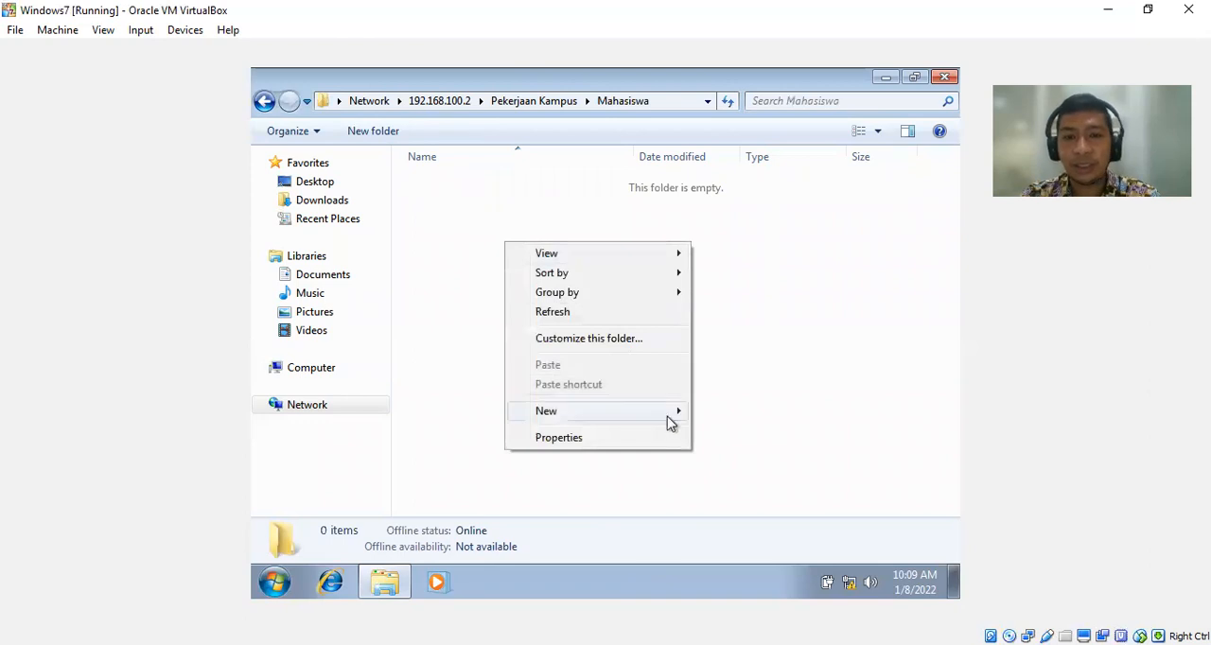
mouse_move(673, 420)
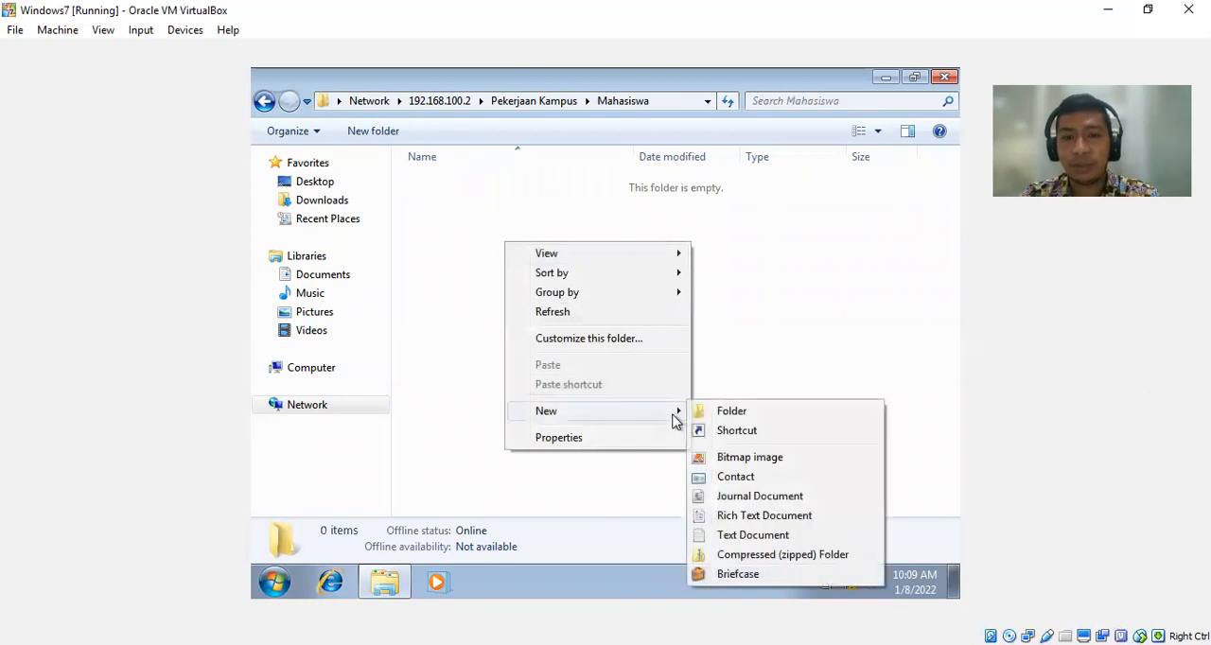
left_click(744, 535)
type("ha")
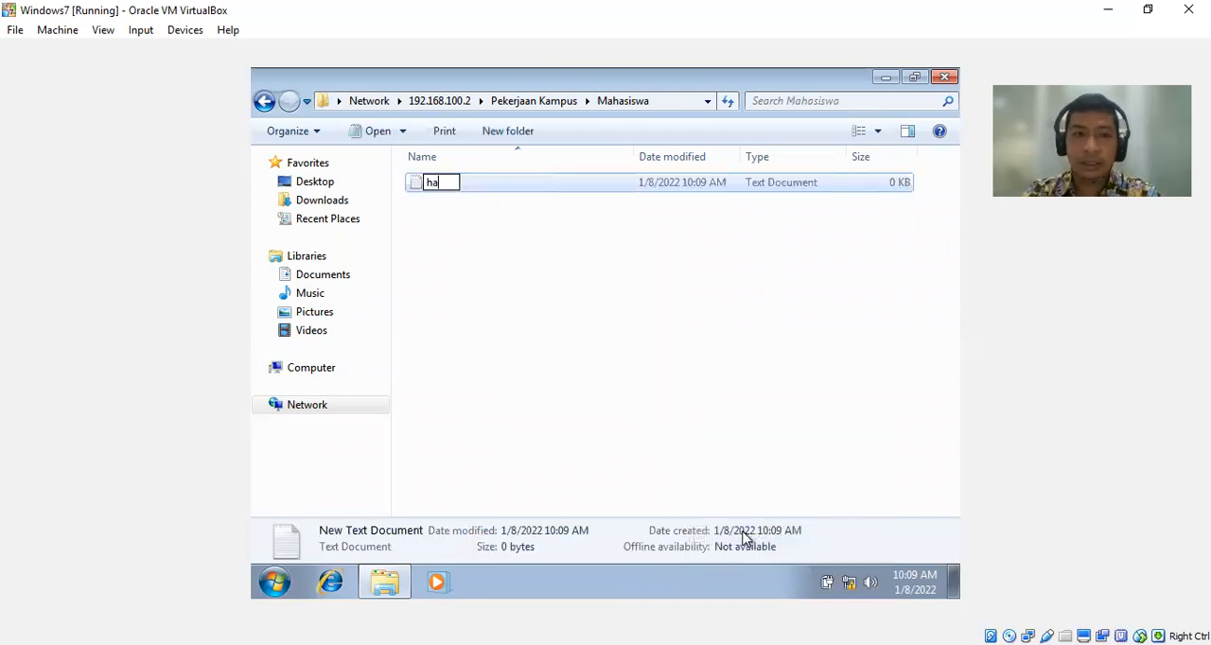
type("llo saya mahasiswa")
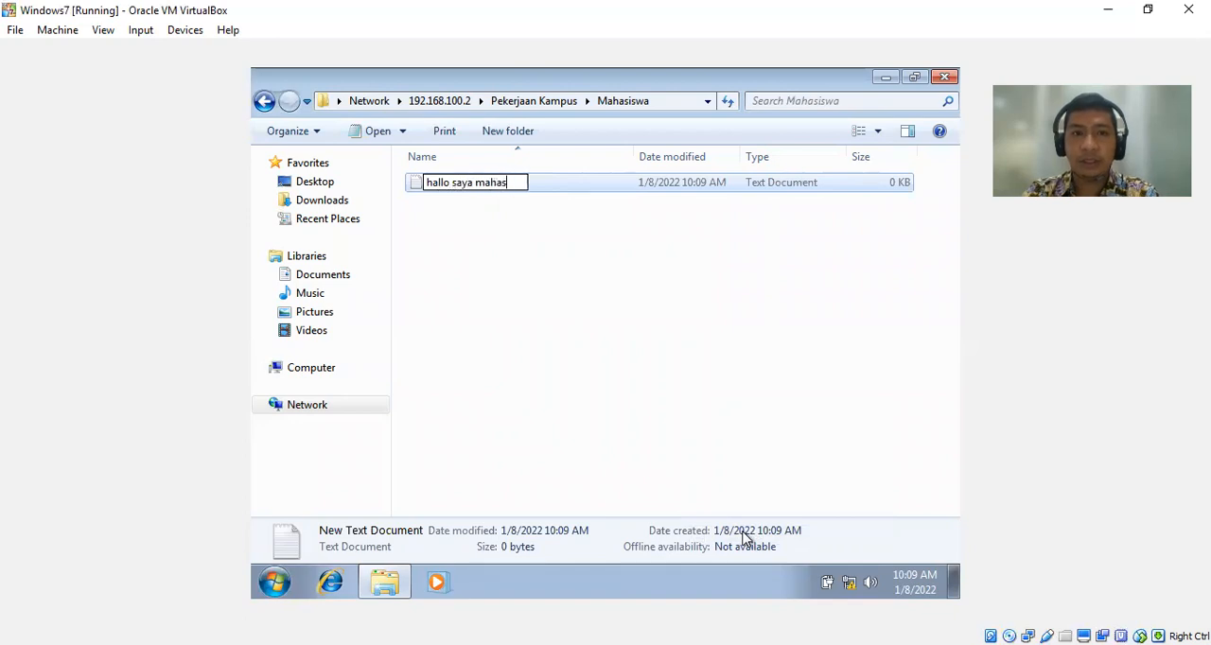
key("Return")
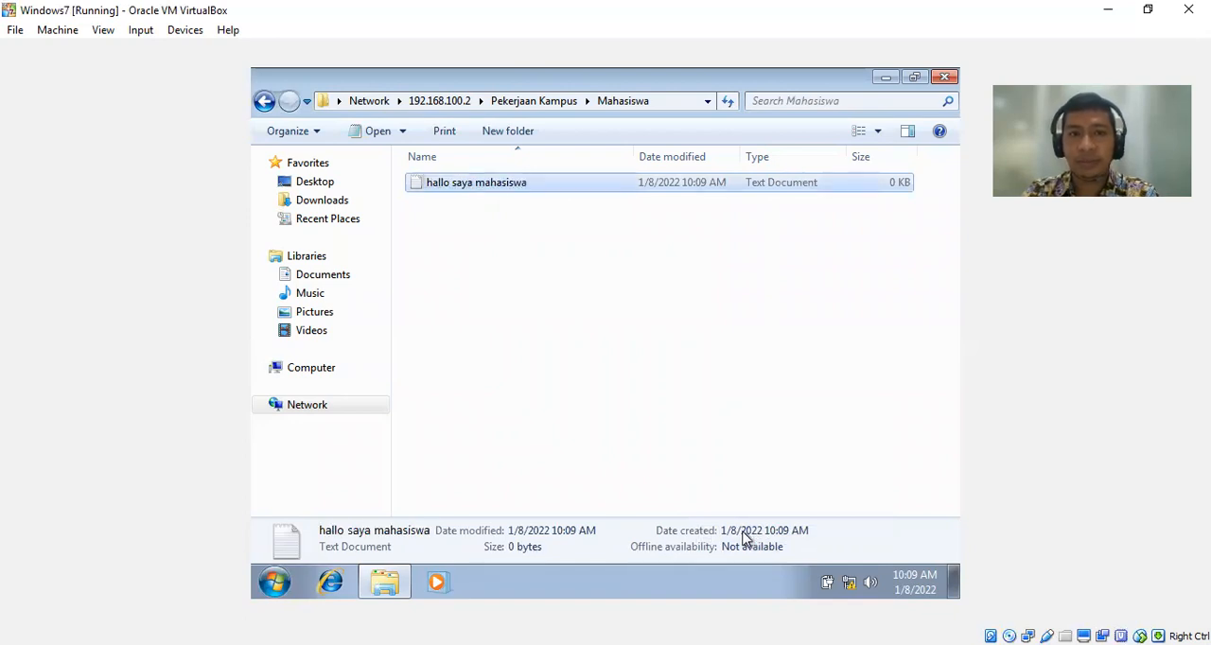
Write "hallo saya mahasiswa" in the new document, save it and close it.
key("Return")
type("hallo saya mahasiswa")
key("ctrl+s")
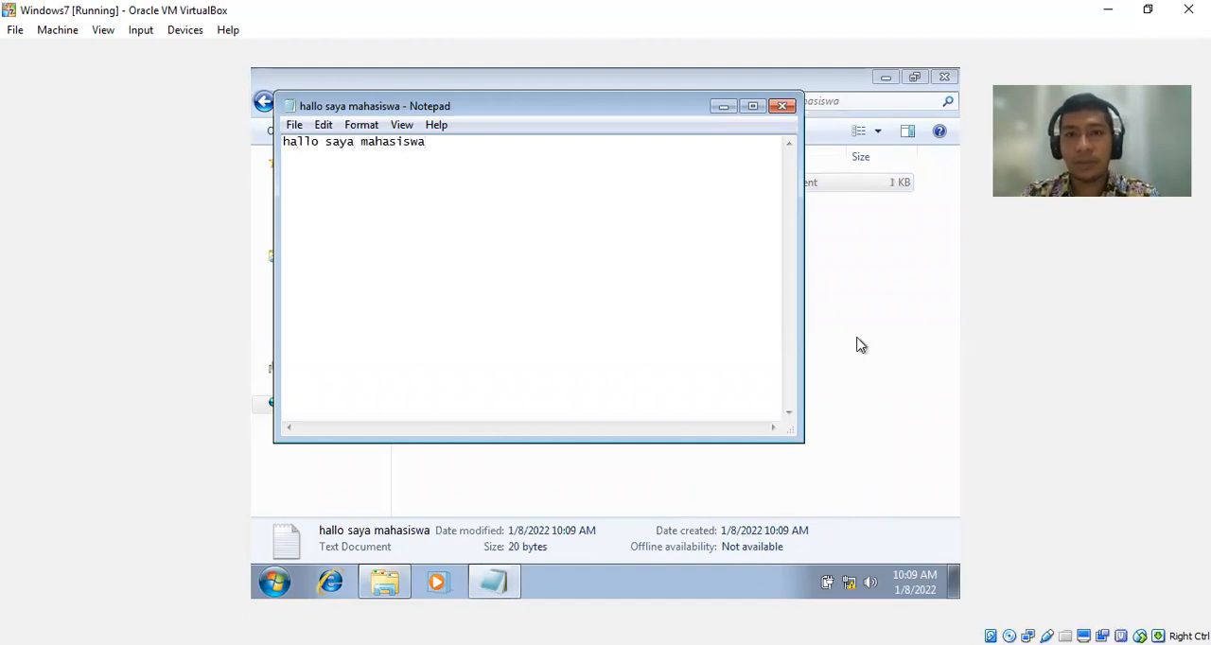
left_click(786, 106)
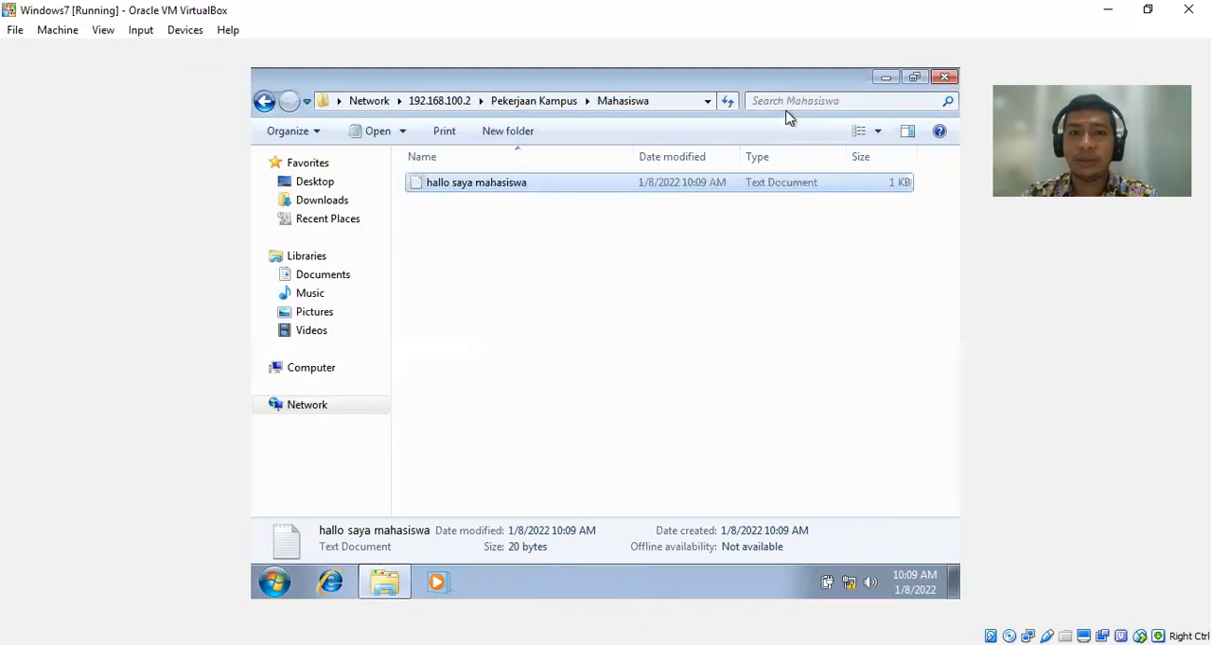
left_click(644, 319)
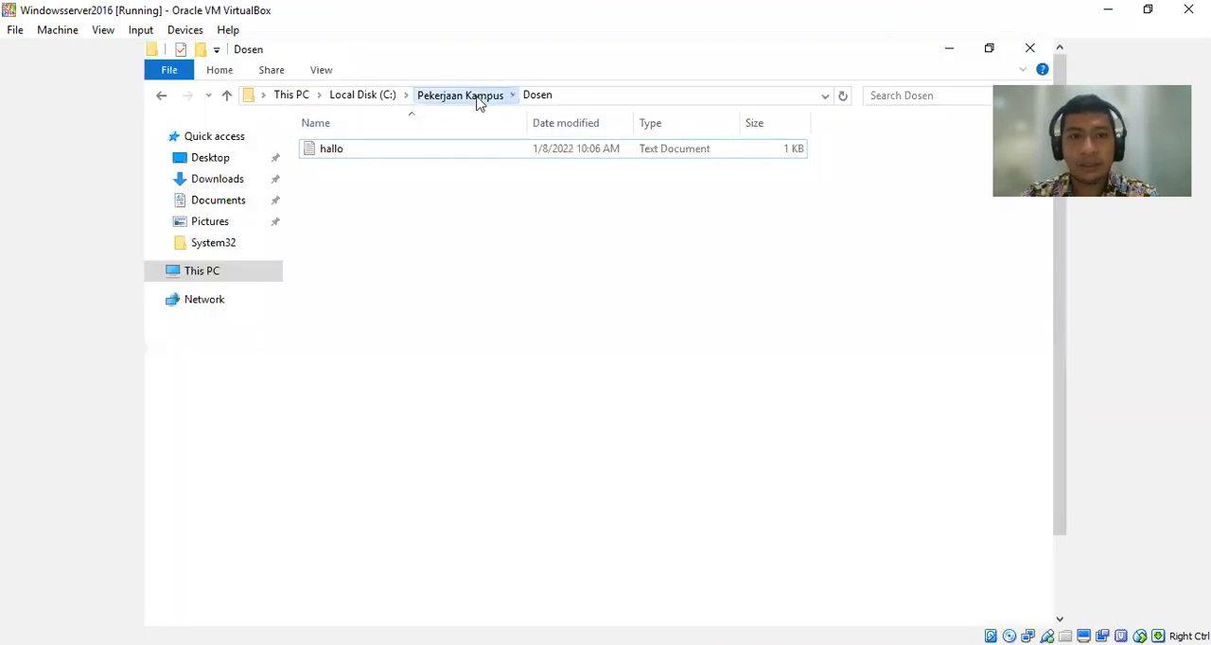
On the Windows Server 2016 machine, open the Mahasiswa folder in Pekerjaan Kampus to check for the client's document.
left_click(475, 97)
double_click(378, 174)
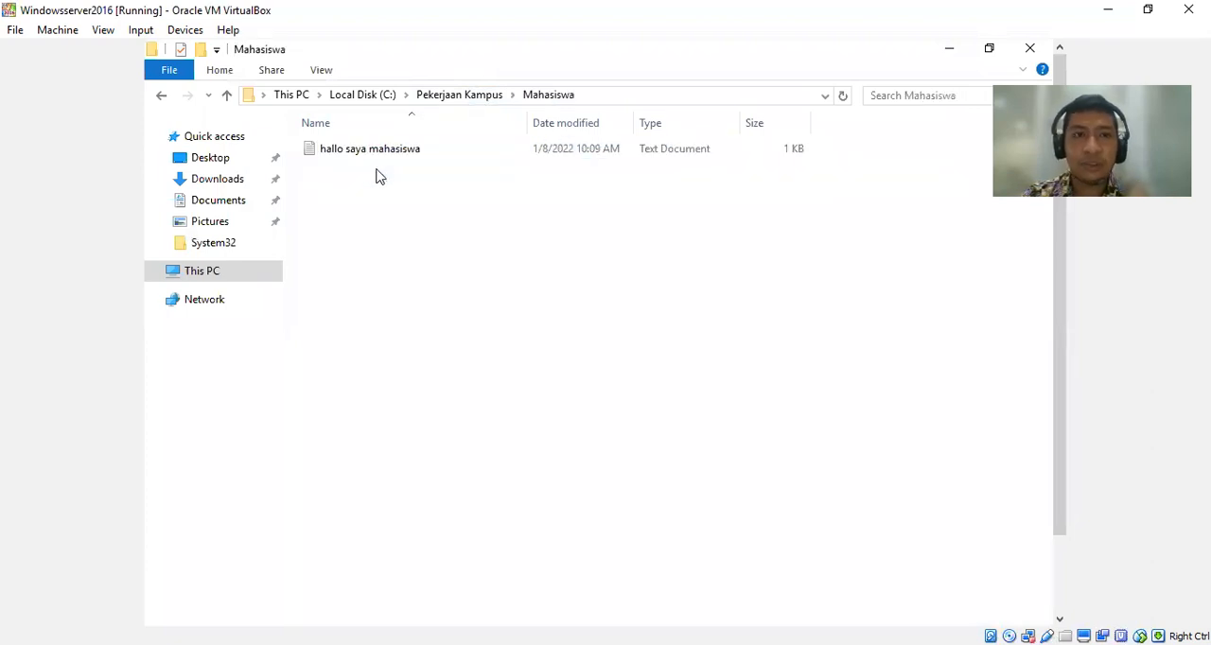
Read the contents of the hallo saya mahasiswa document on the server and close it.
double_click(376, 149)
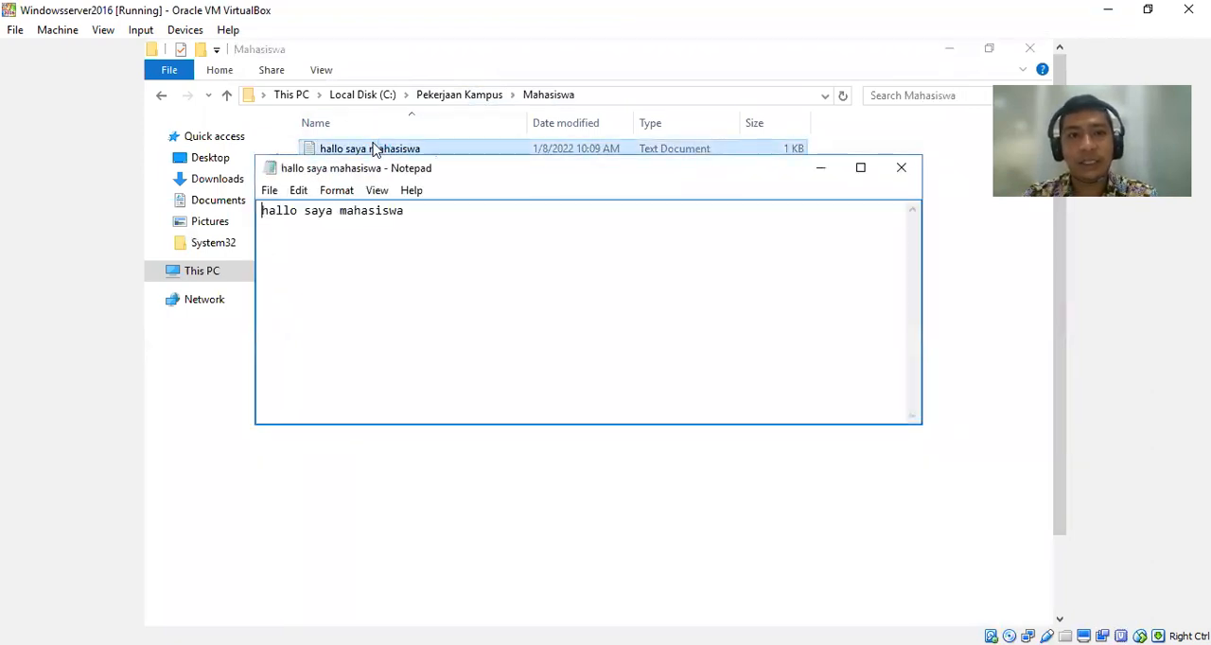
left_click(901, 168)
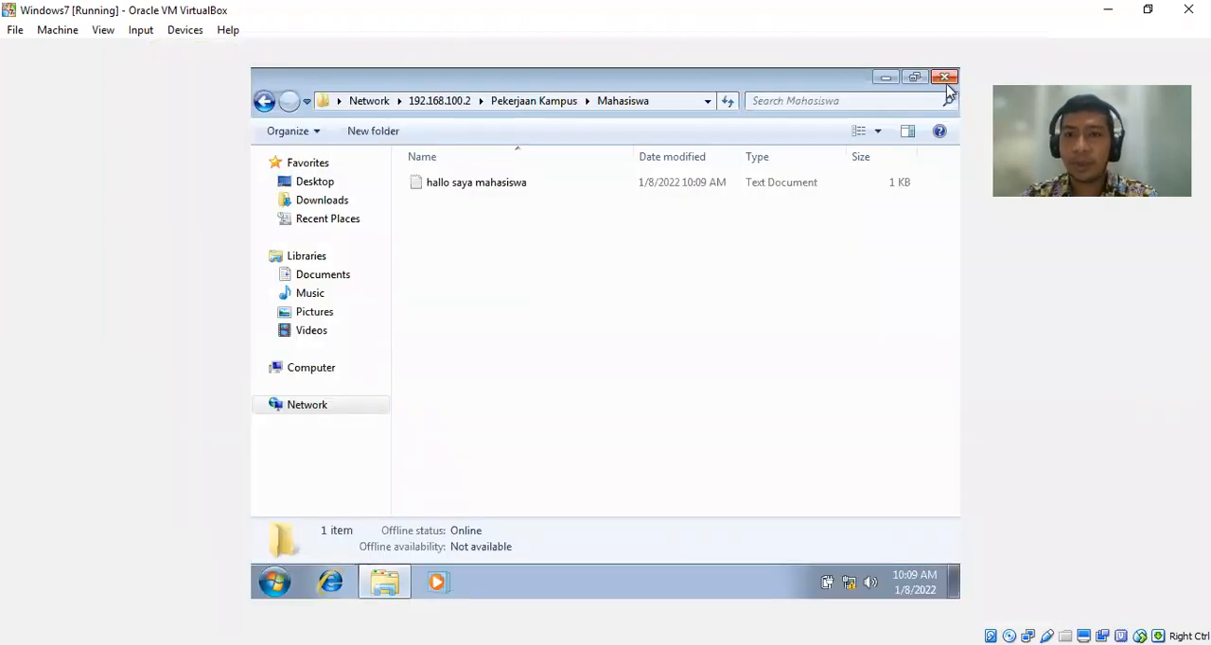
On the Windows 7 client, close the Mahasiswa folder and log off the student account.
left_click(948, 82)
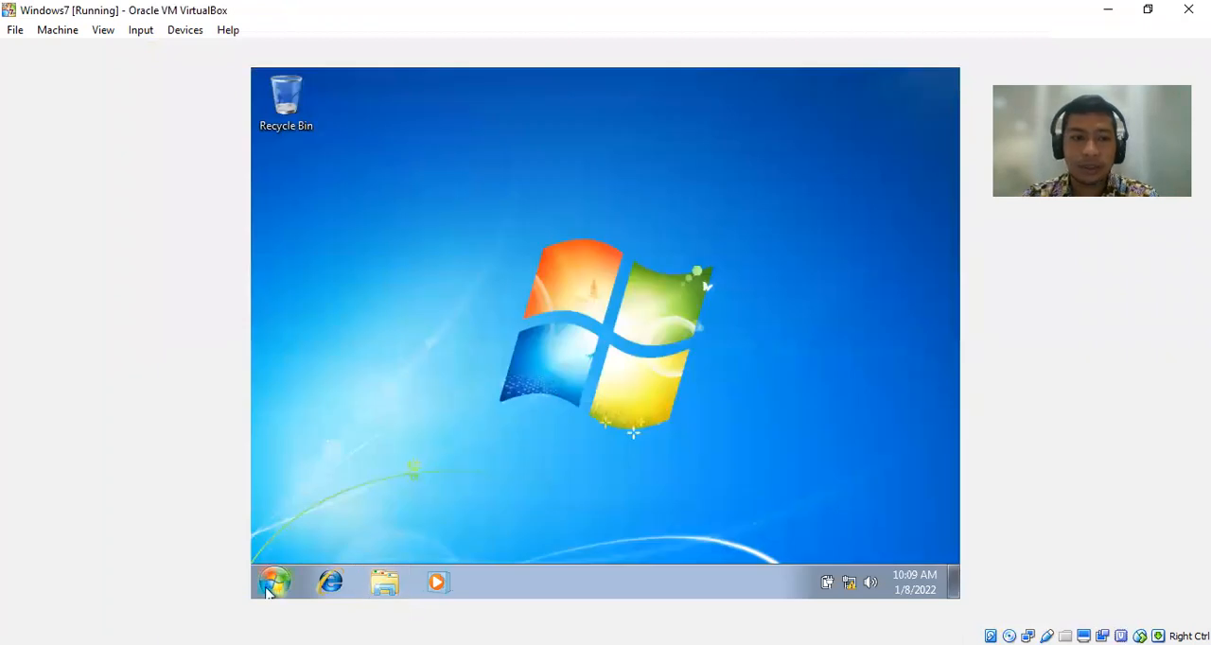
left_click(272, 585)
mouse_move(562, 536)
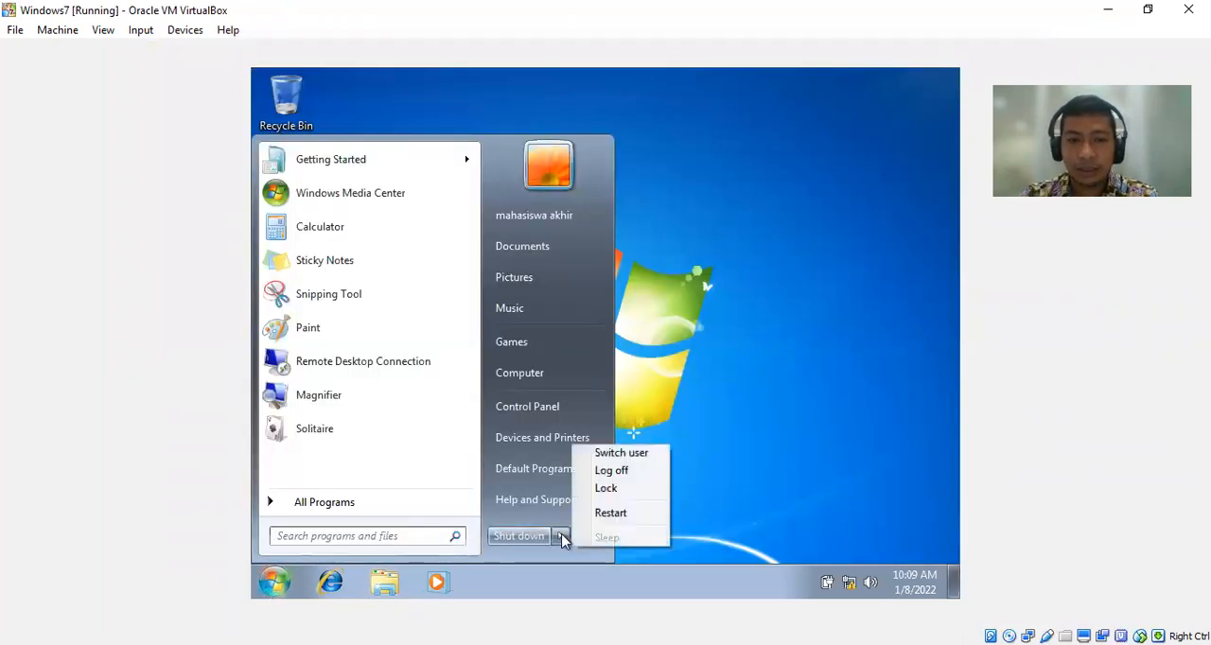
left_click(616, 470)
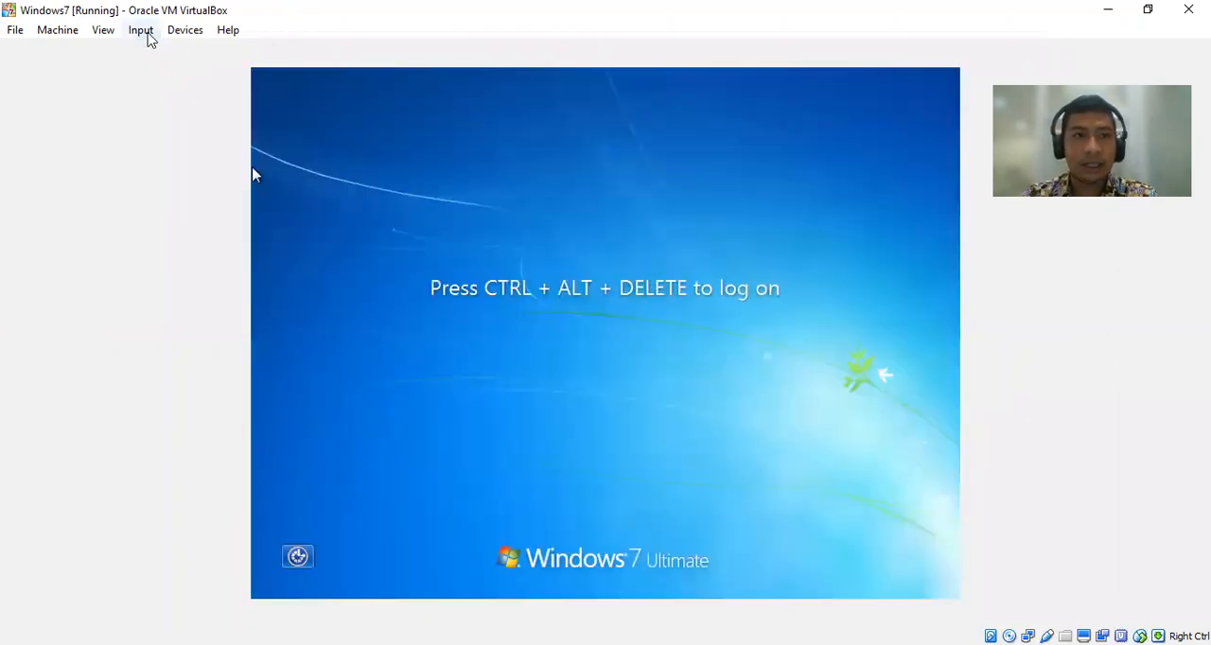
Log on to the UPIYPTK domain as another user with the lecturer's user name and account password, and check the signed-in account.
left_click(144, 31)
mouse_move(152, 51)
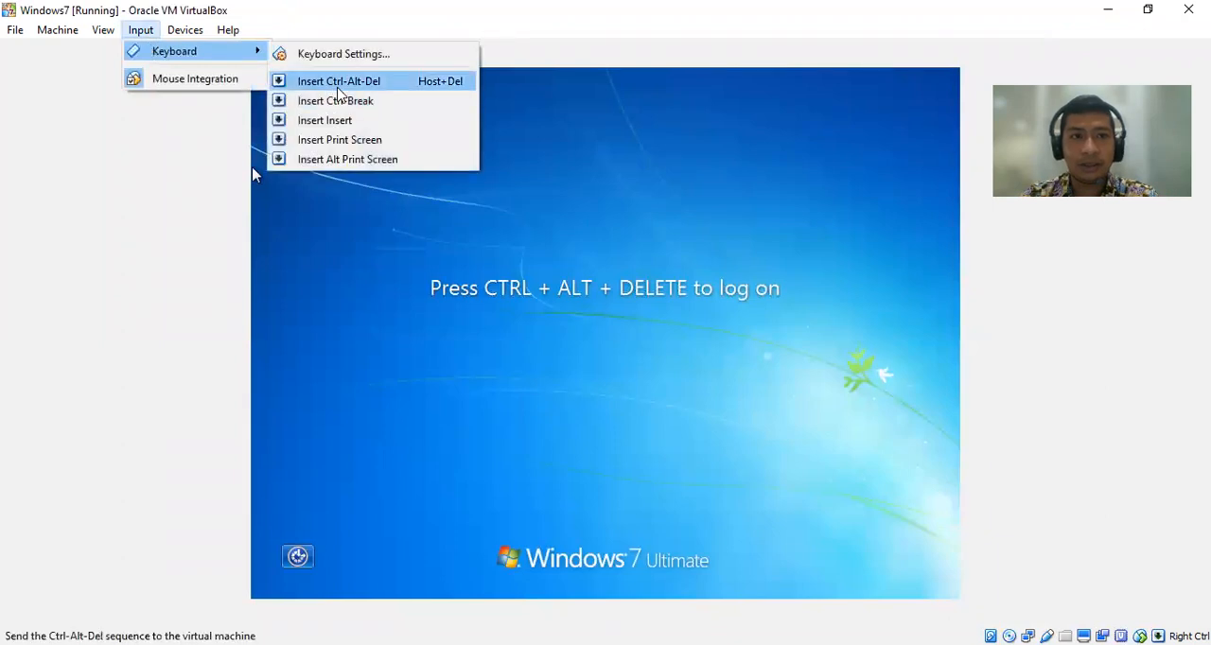
left_click(343, 82)
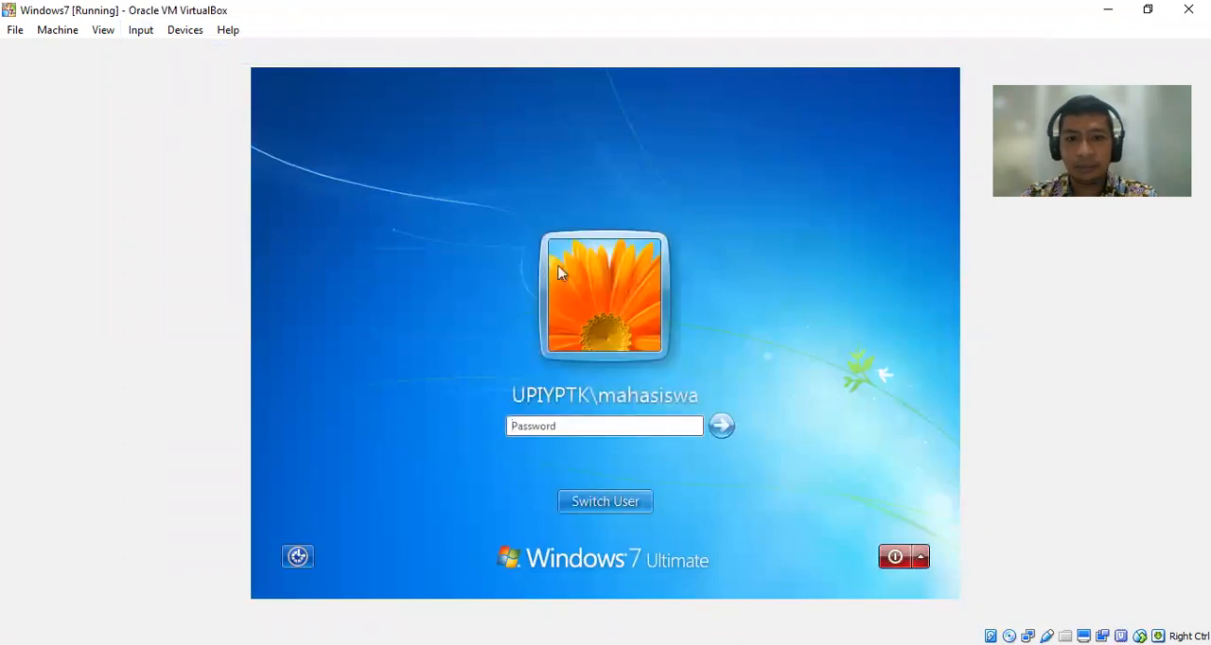
left_click(605, 508)
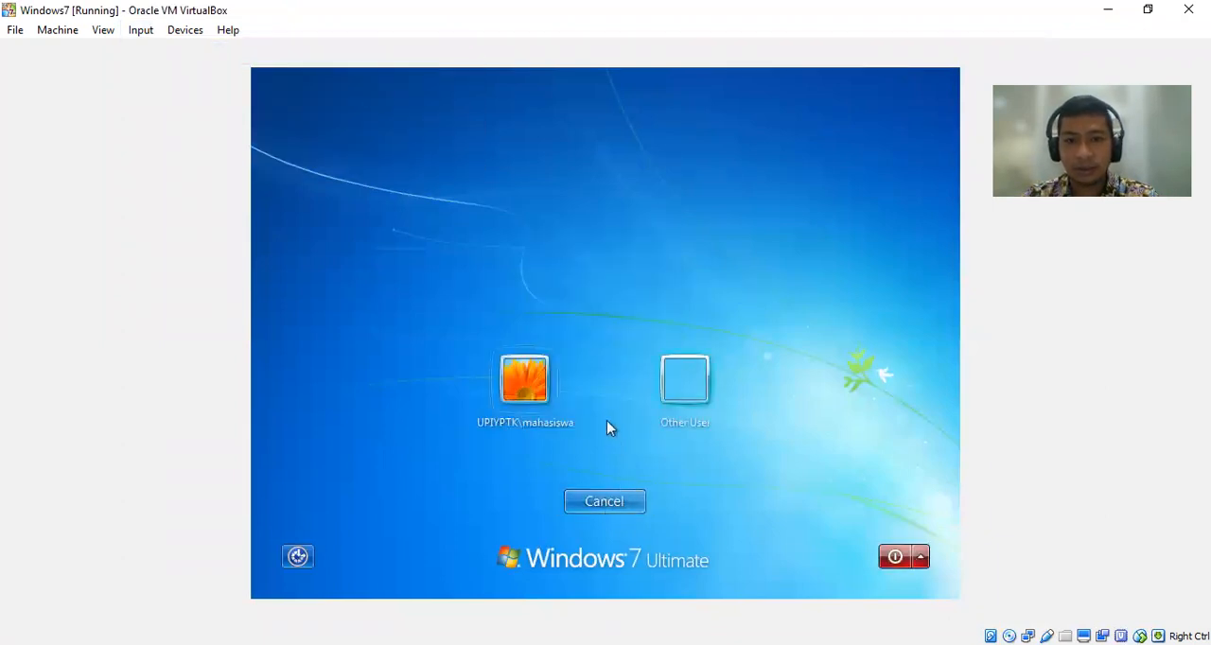
left_click(674, 386)
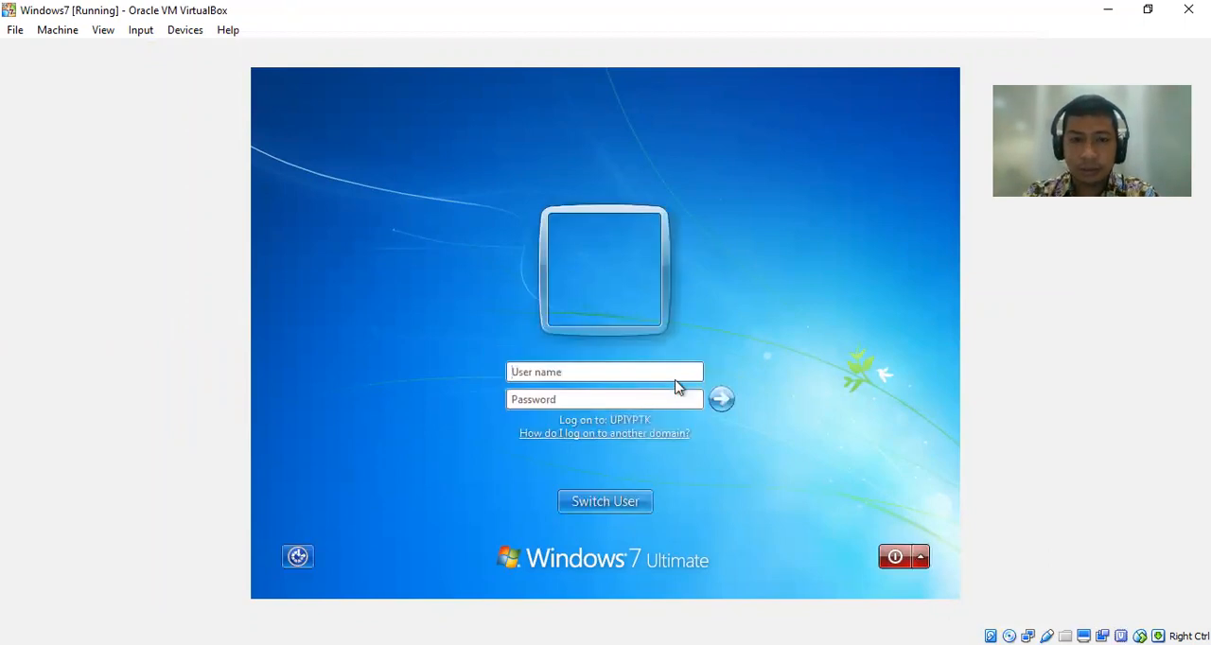
type("rio")
key("Tab")
type("••••••••••")
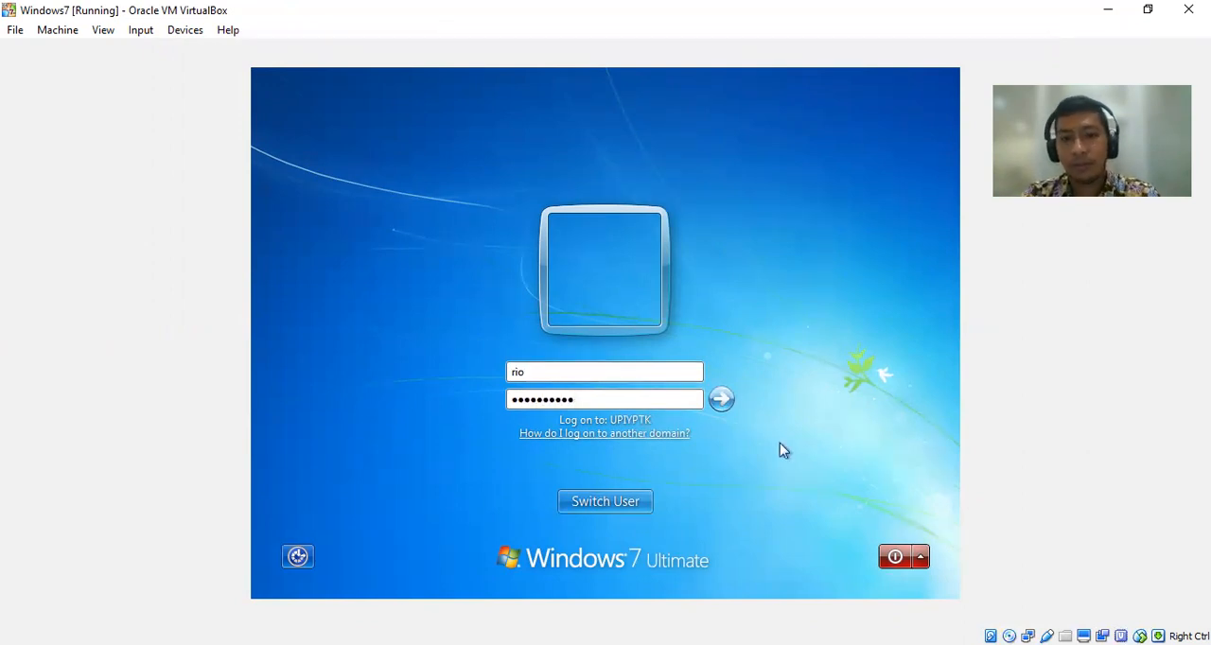
left_click(731, 404)
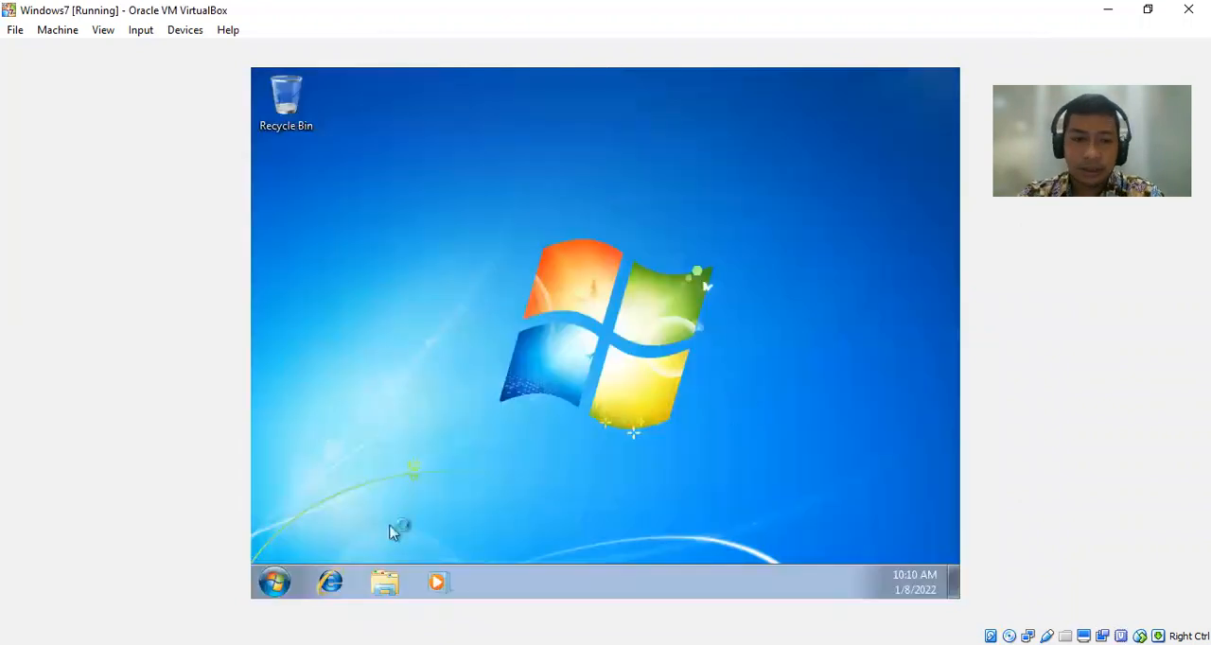
left_click(273, 583)
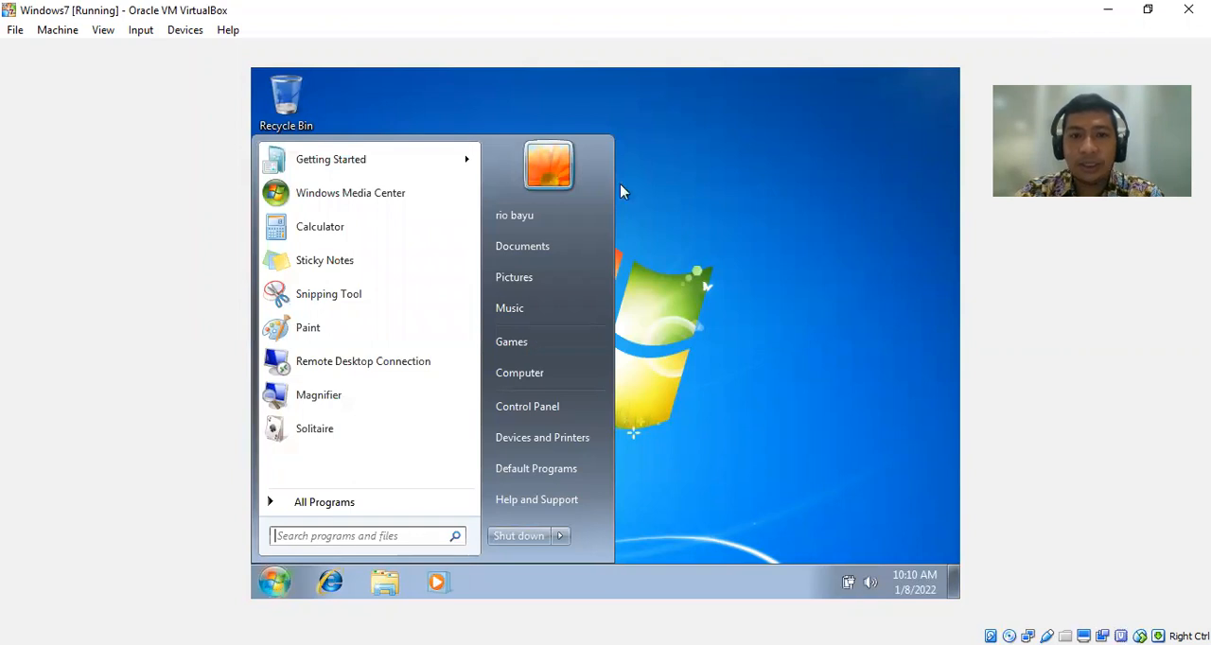
left_click(676, 222)
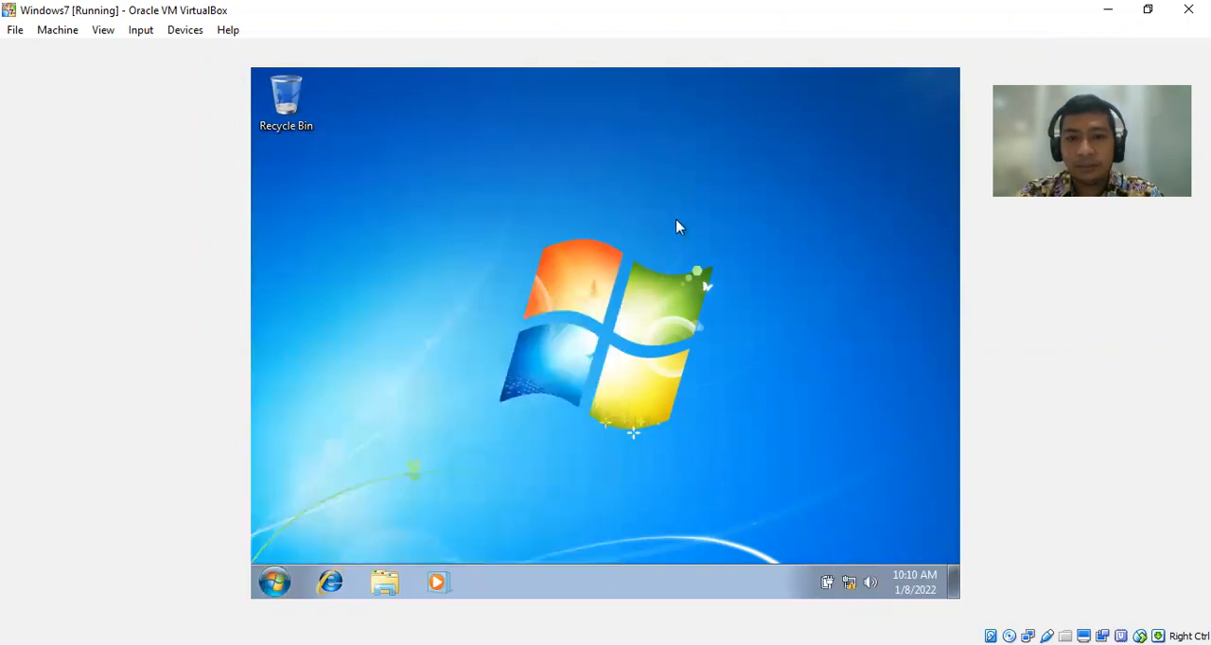
Connect to the server at \\192.168.100.2 as the lecturer and open the Pekerjaan Kampus share.
key("super+r")
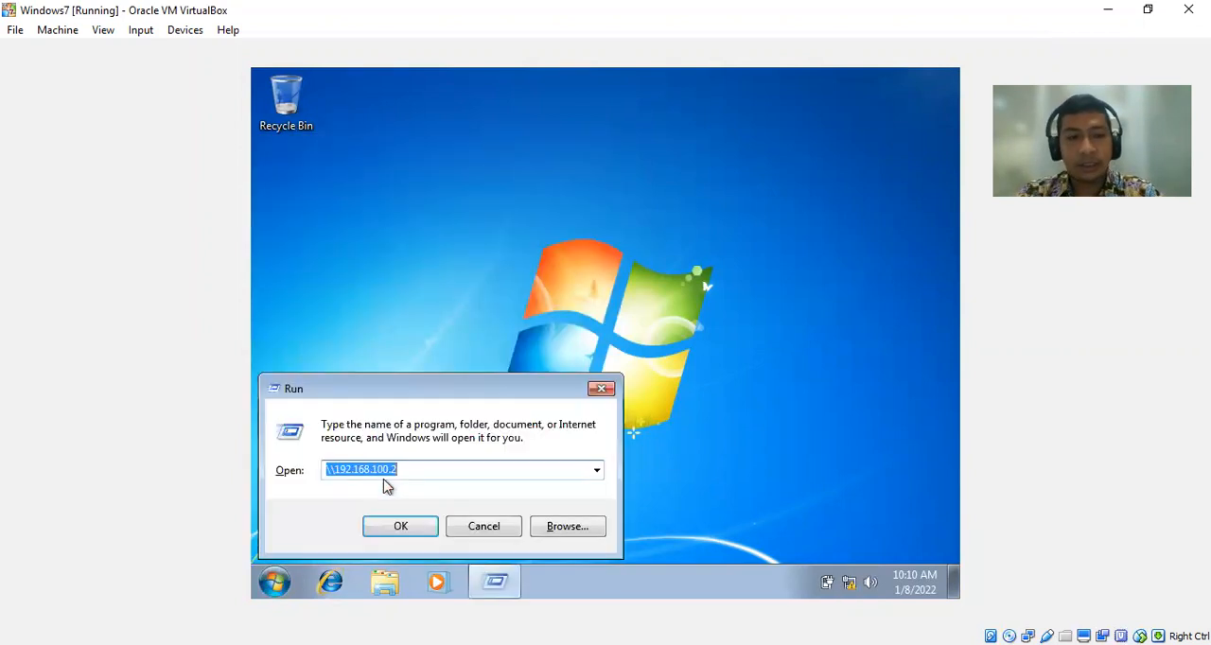
key("Return")
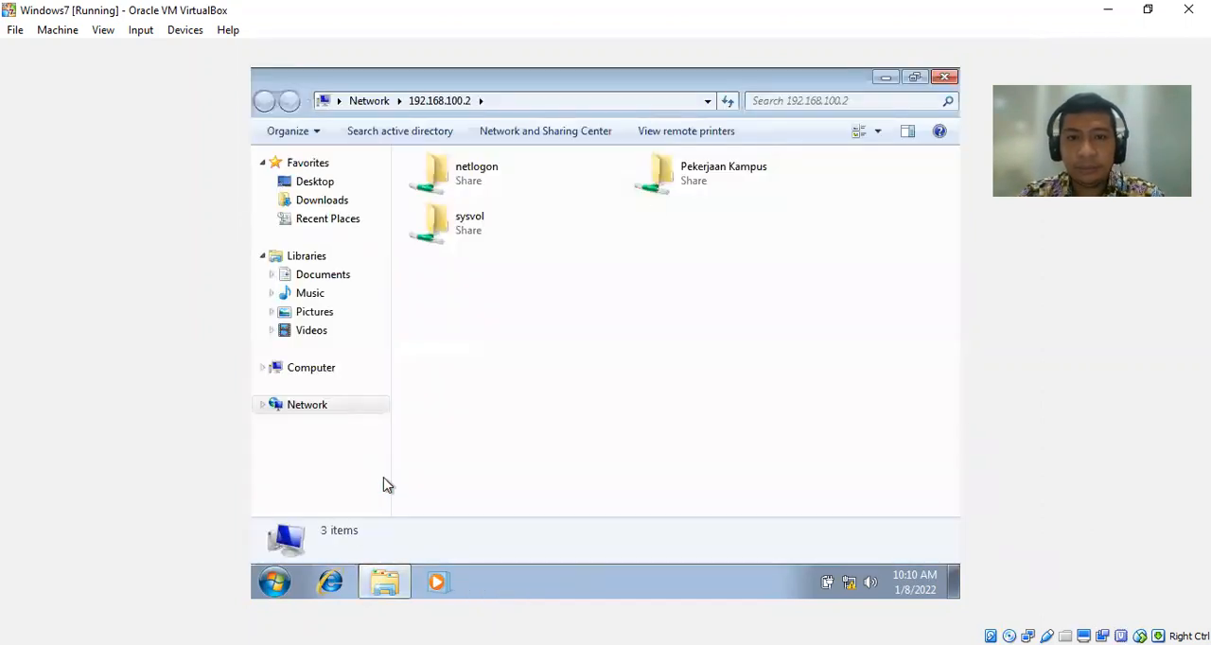
left_click(696, 188)
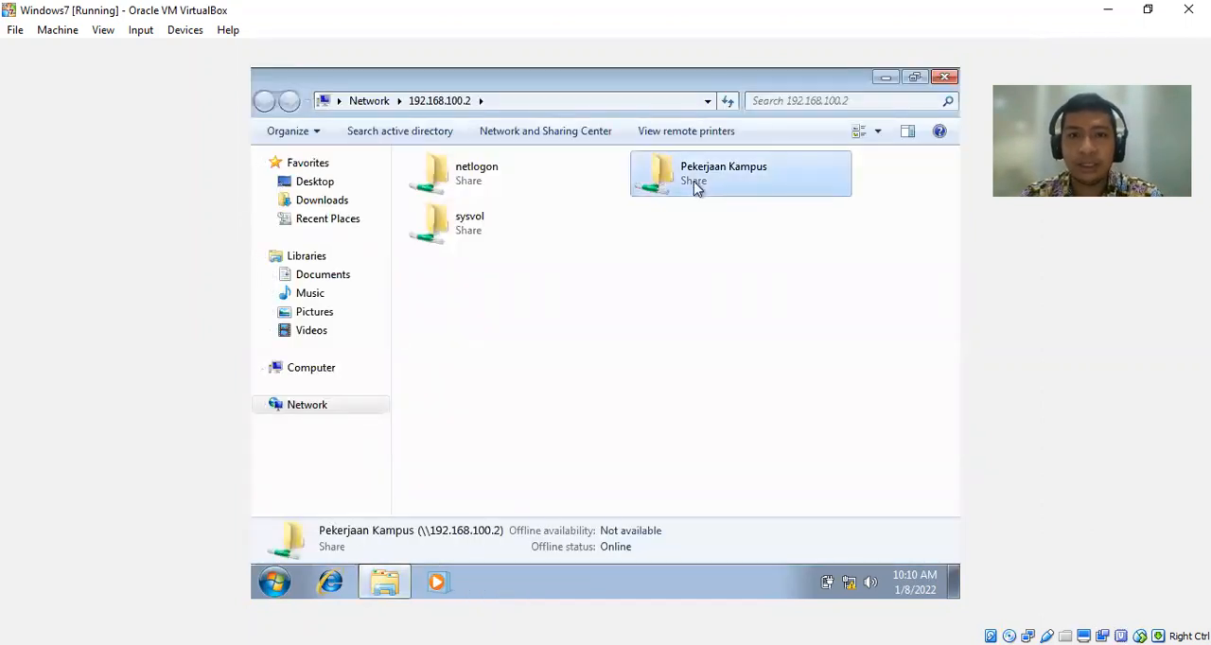
double_click(696, 187)
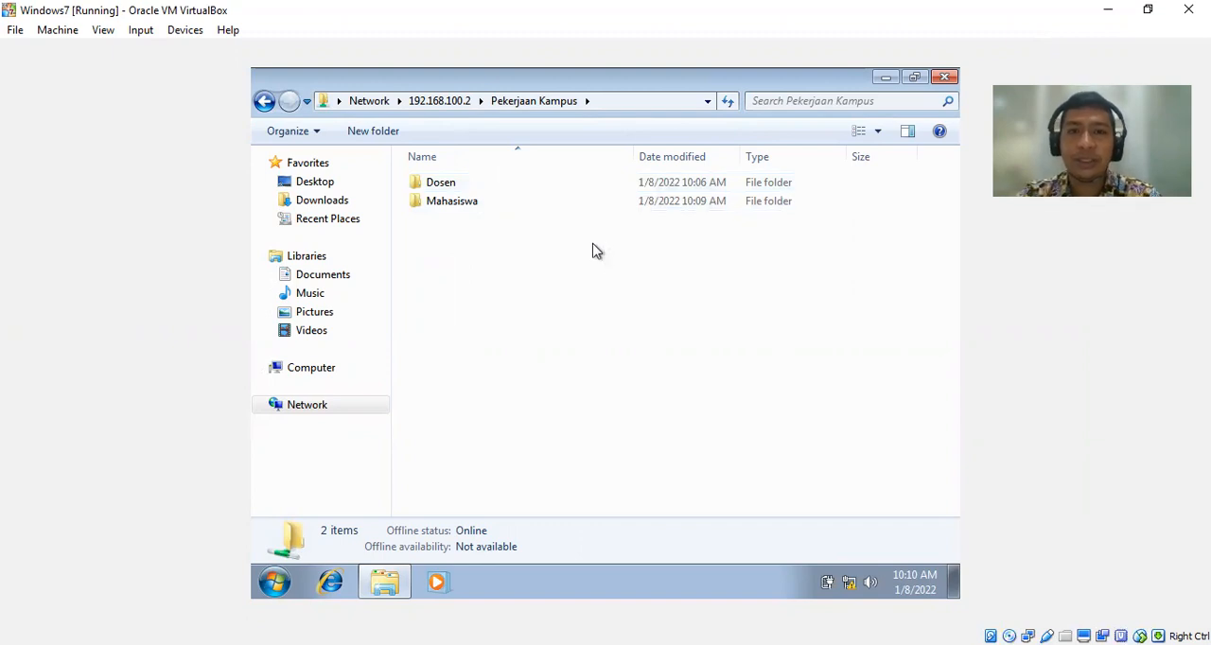
Add the line "Hallo" to the hallo document in the Dosen folder, save it and close it.
double_click(436, 183)
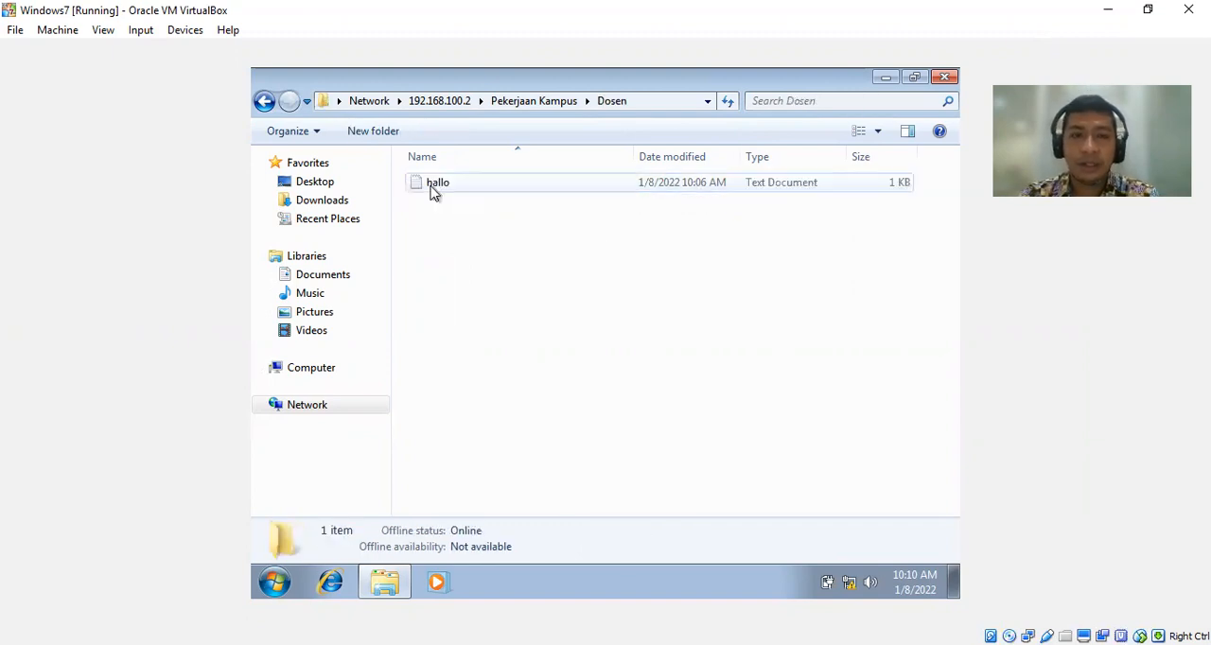
double_click(436, 183)
left_click(487, 208)
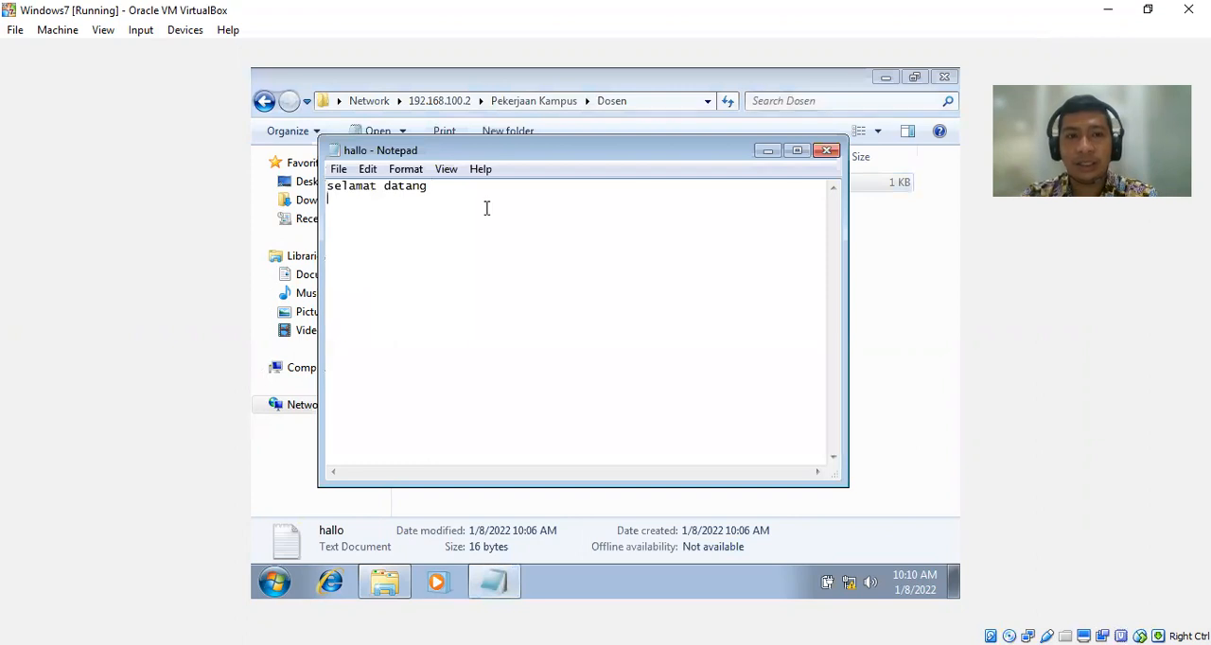
type("Hall")
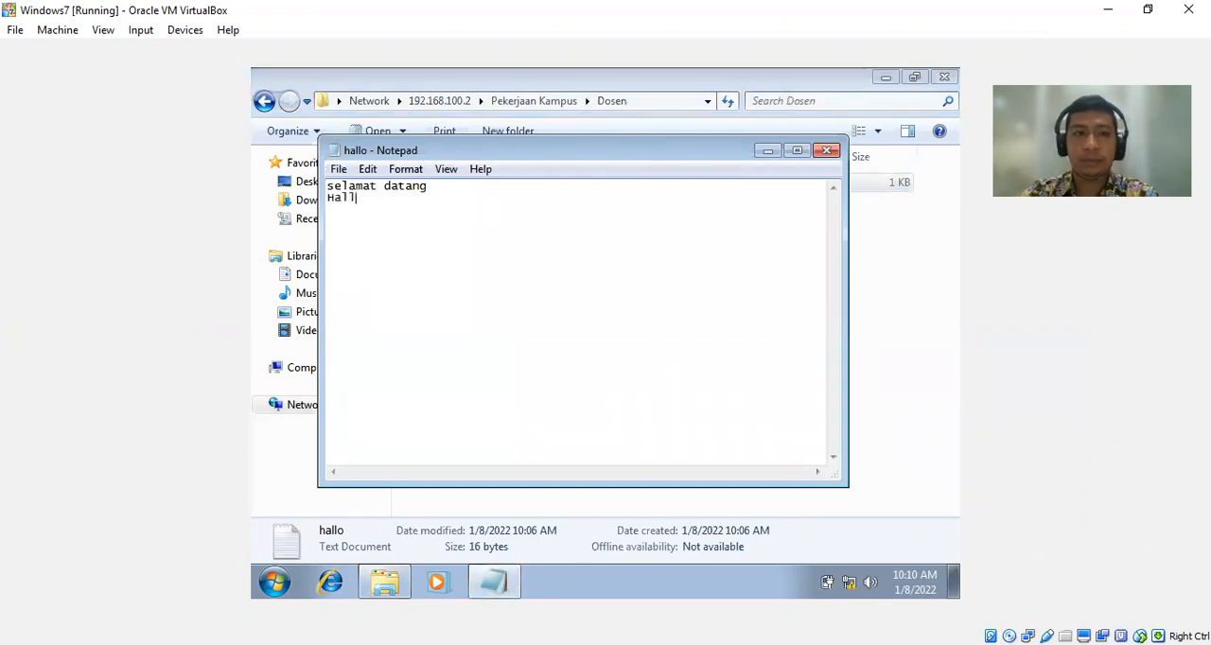
type("o")
key("ctrl+s")
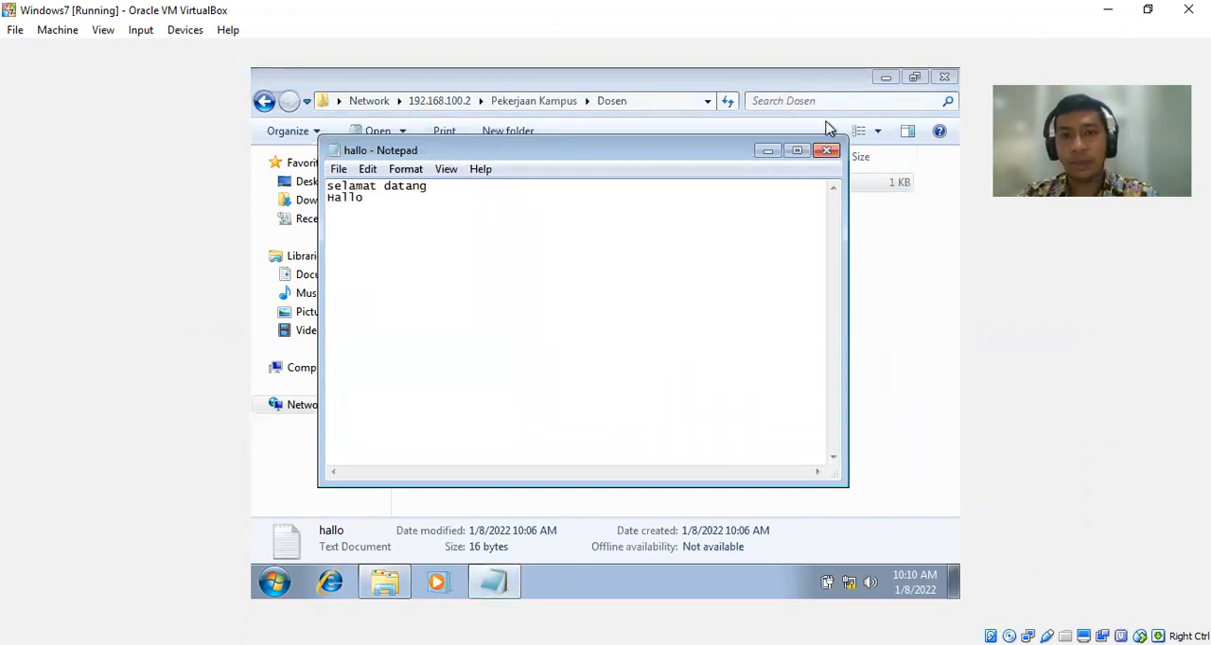
left_click(829, 152)
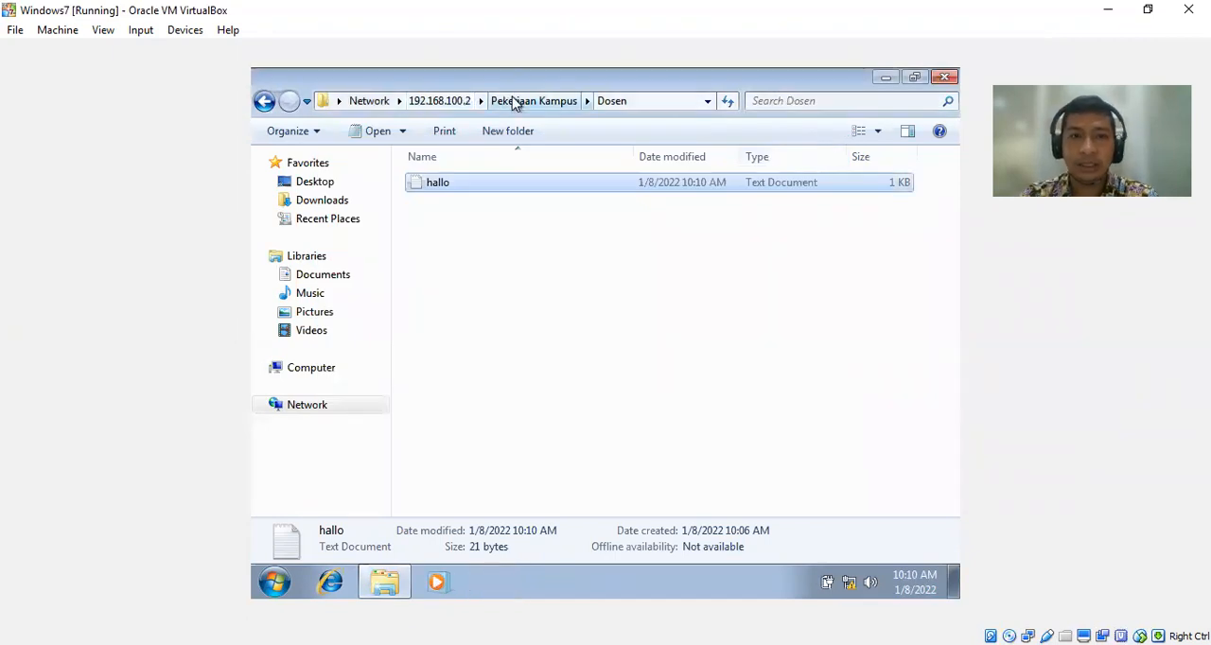
Read the hallo saya mahasiswa document in the share's Mahasiswa folder and close it.
left_click(514, 102)
double_click(462, 203)
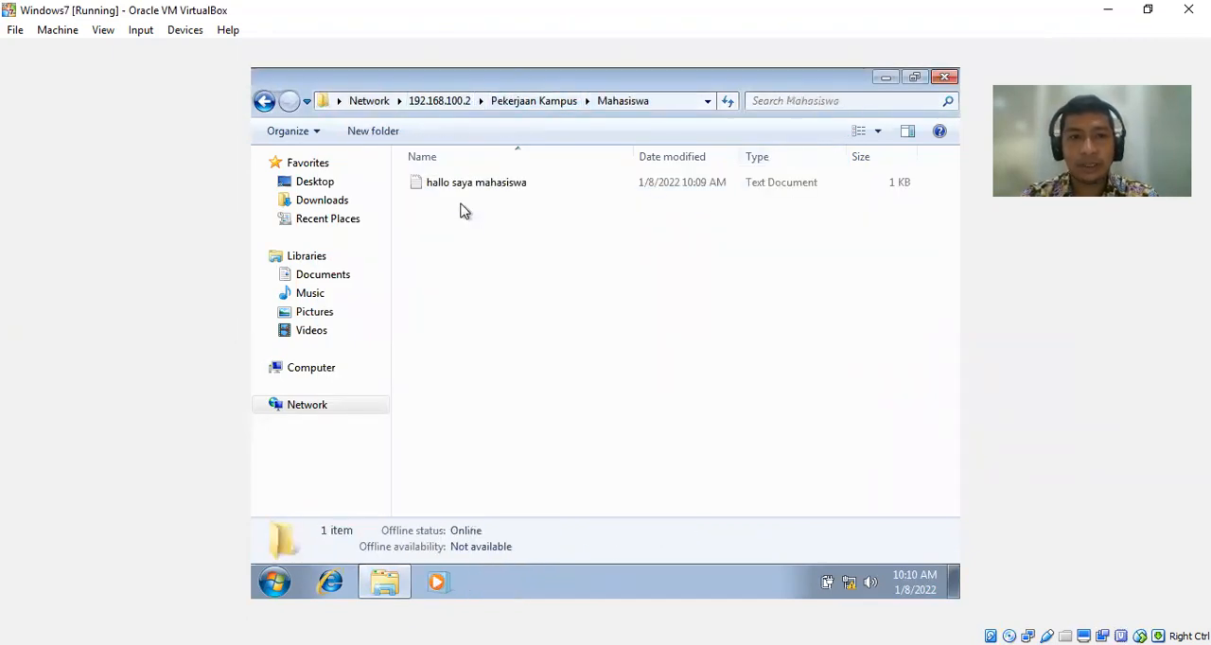
double_click(470, 183)
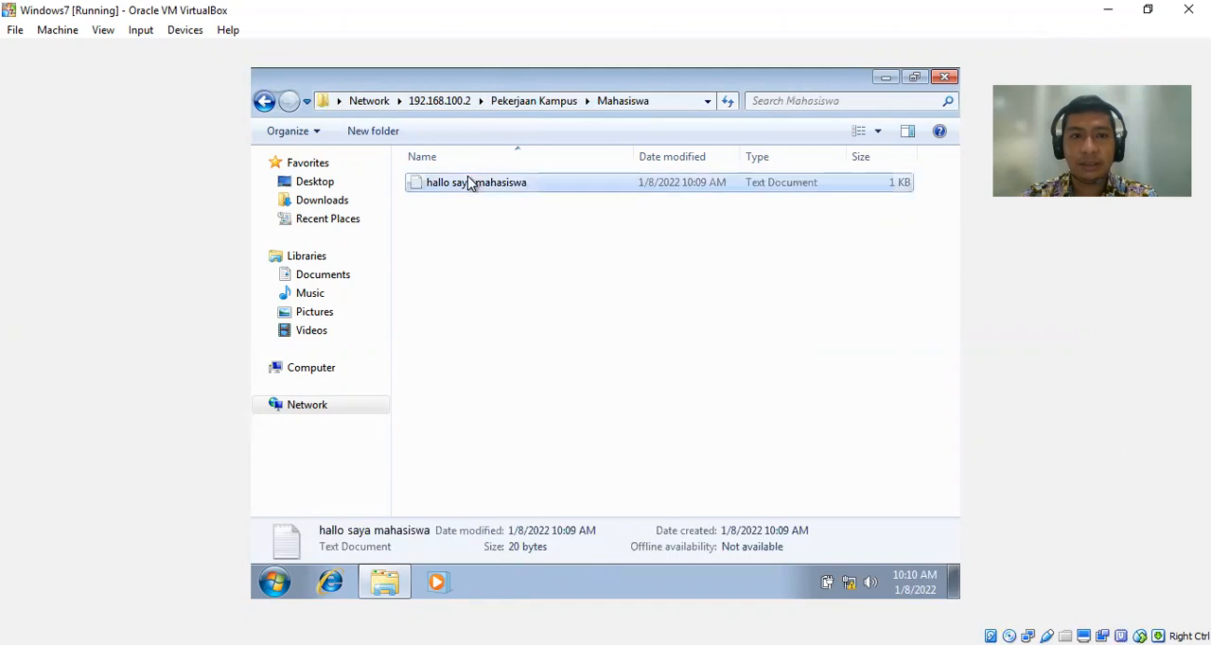
left_click(545, 195)
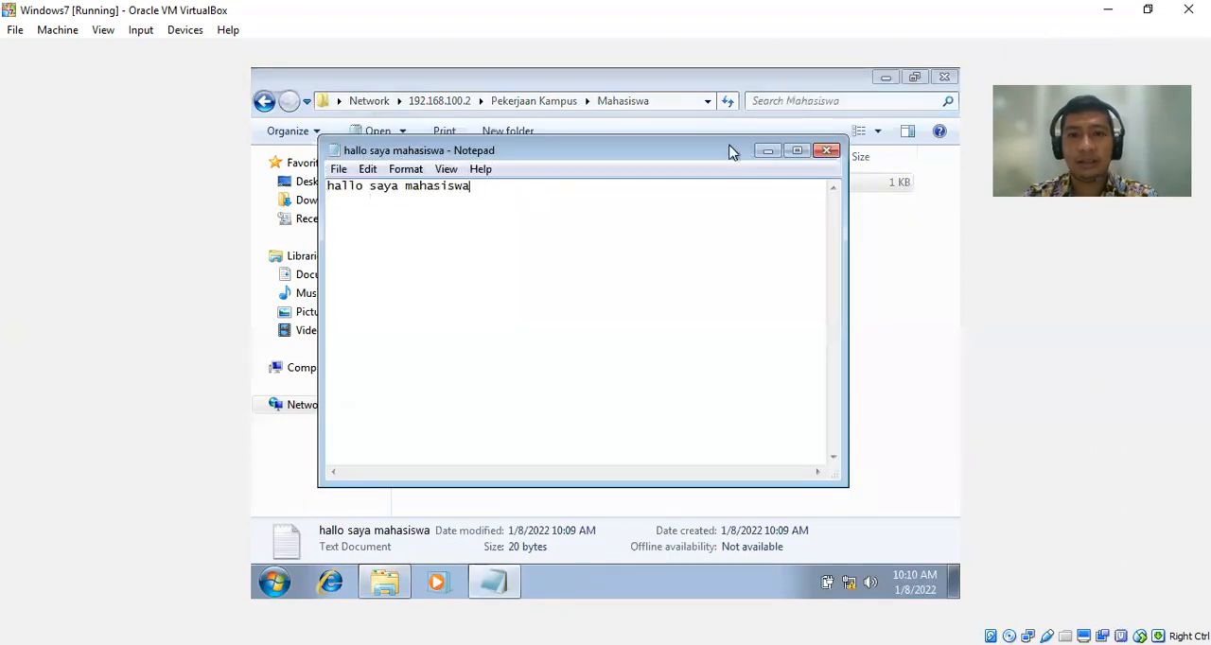
left_click(827, 151)
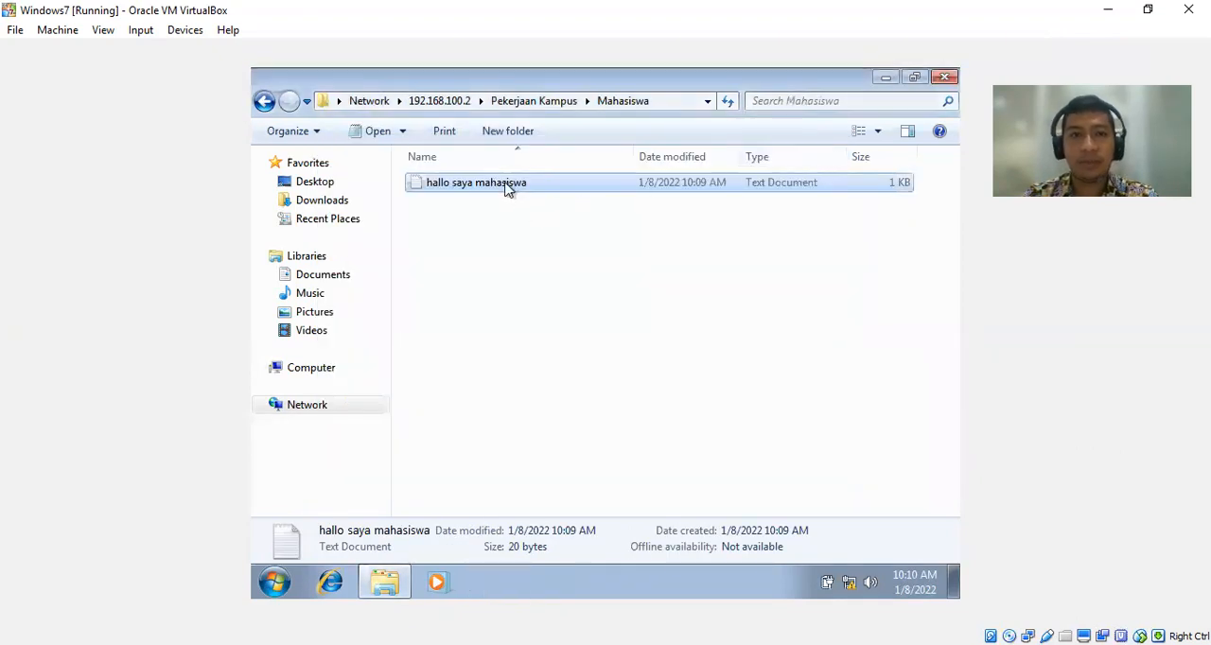
Reopen the hallo saya mahasiswa document and add the line "test edit" below its text.
double_click(511, 189)
left_click(568, 201)
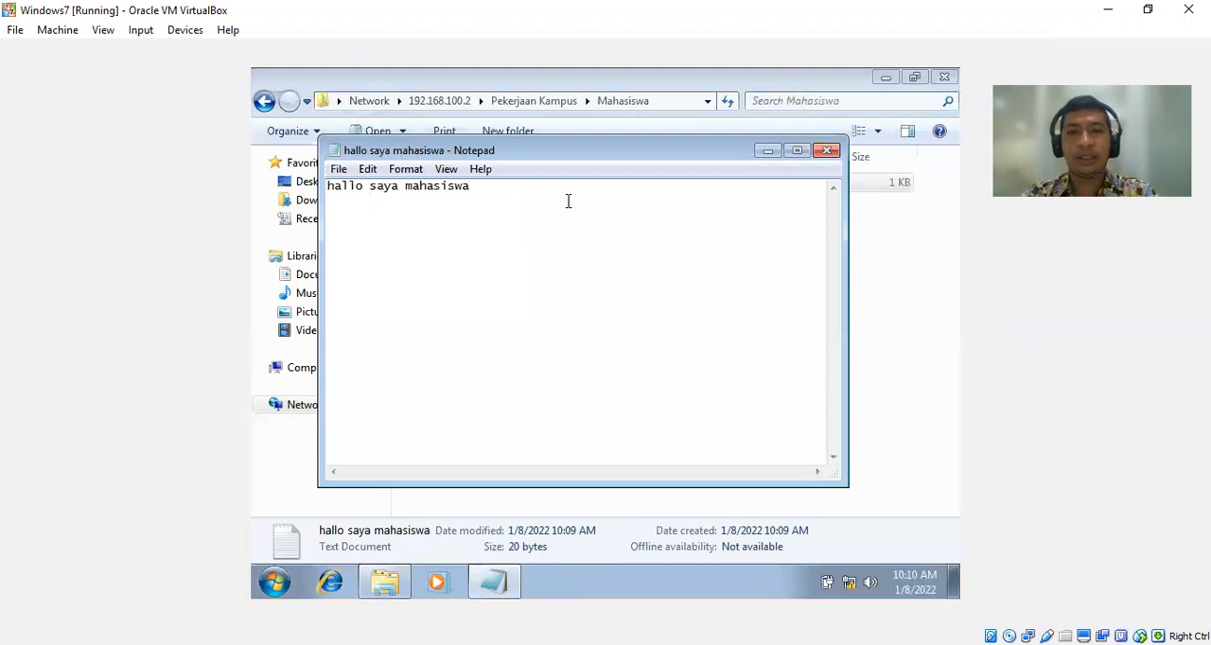
key("Return")
type("test edti")
key("BackSpace")
key("BackSpace")
type("it")
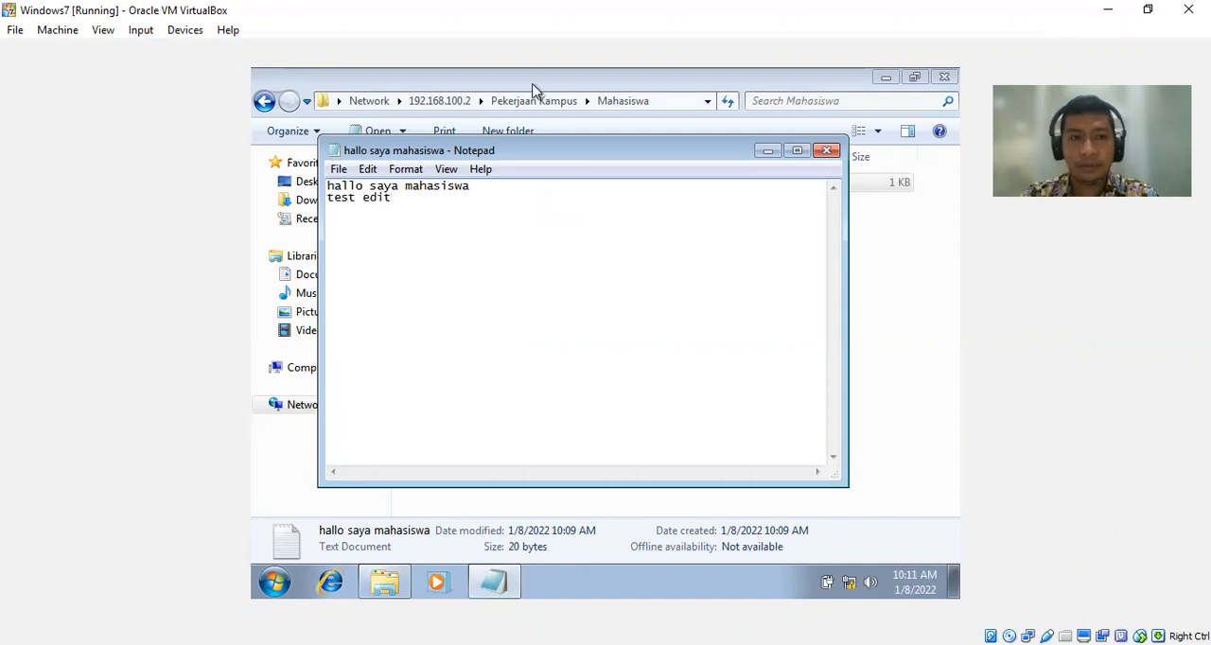
Try to save the edited document in the Mahasiswa folder under the name hallo saya mahasiswa dari dosen.
left_click(339, 169)
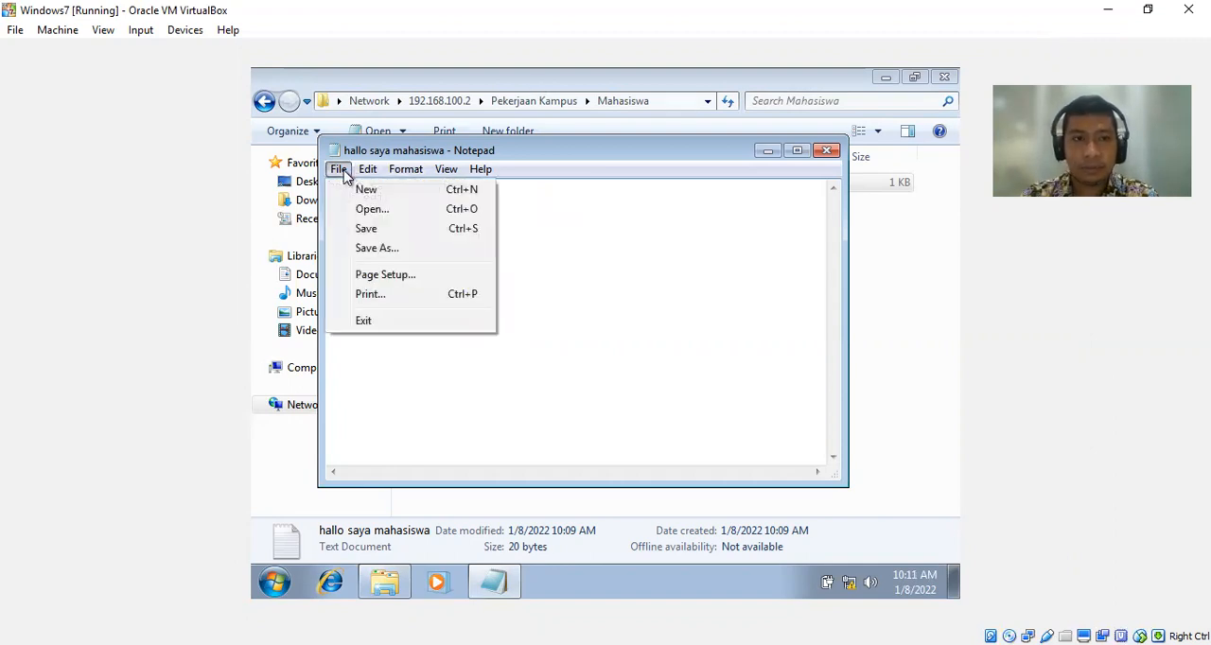
left_click(376, 228)
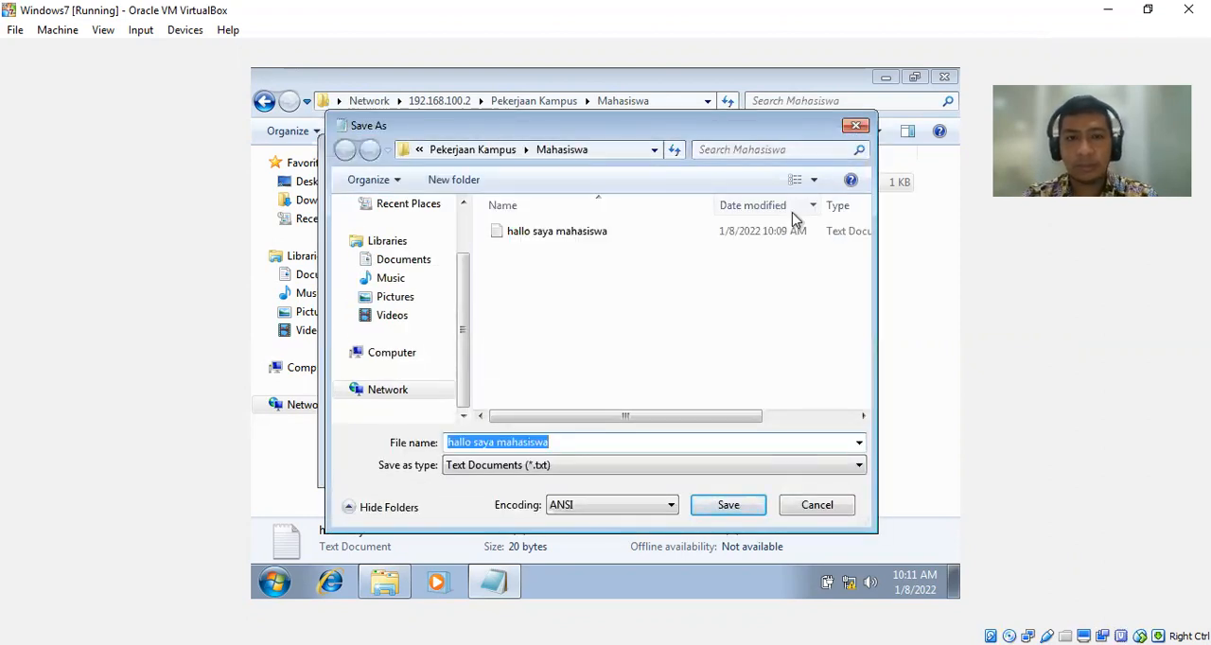
left_click(587, 446)
type("dari dosen")
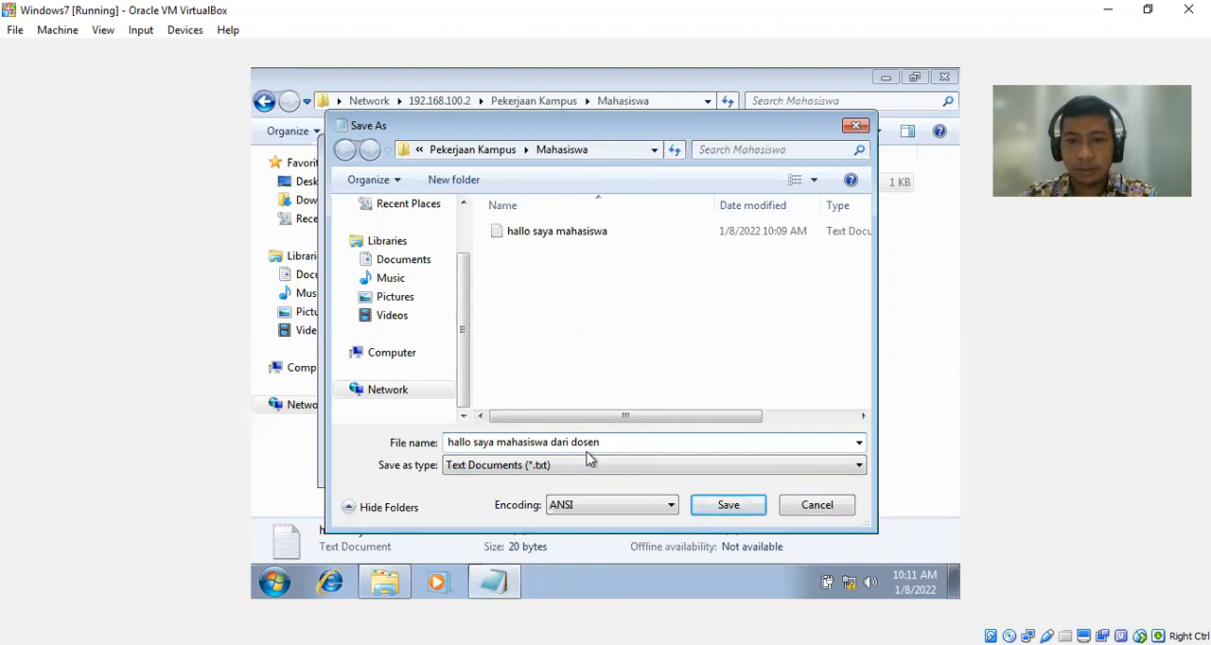
left_click(724, 508)
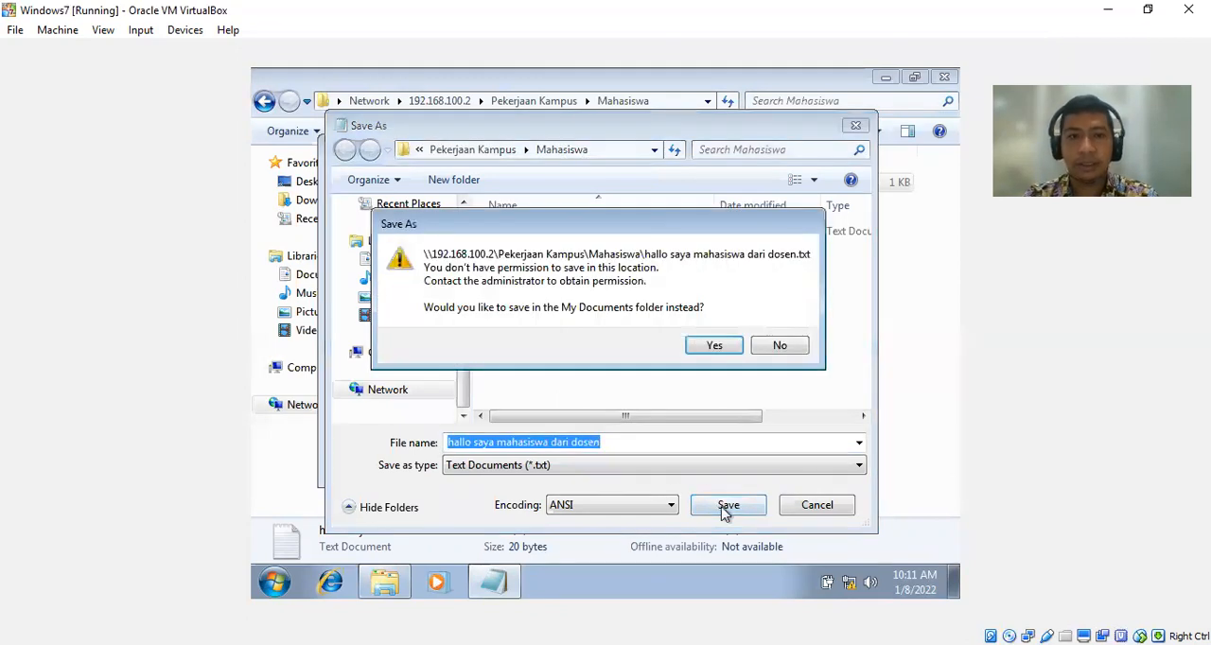
Save the document in My Documents instead of the Mahasiswa folder and close it.
left_click(715, 347)
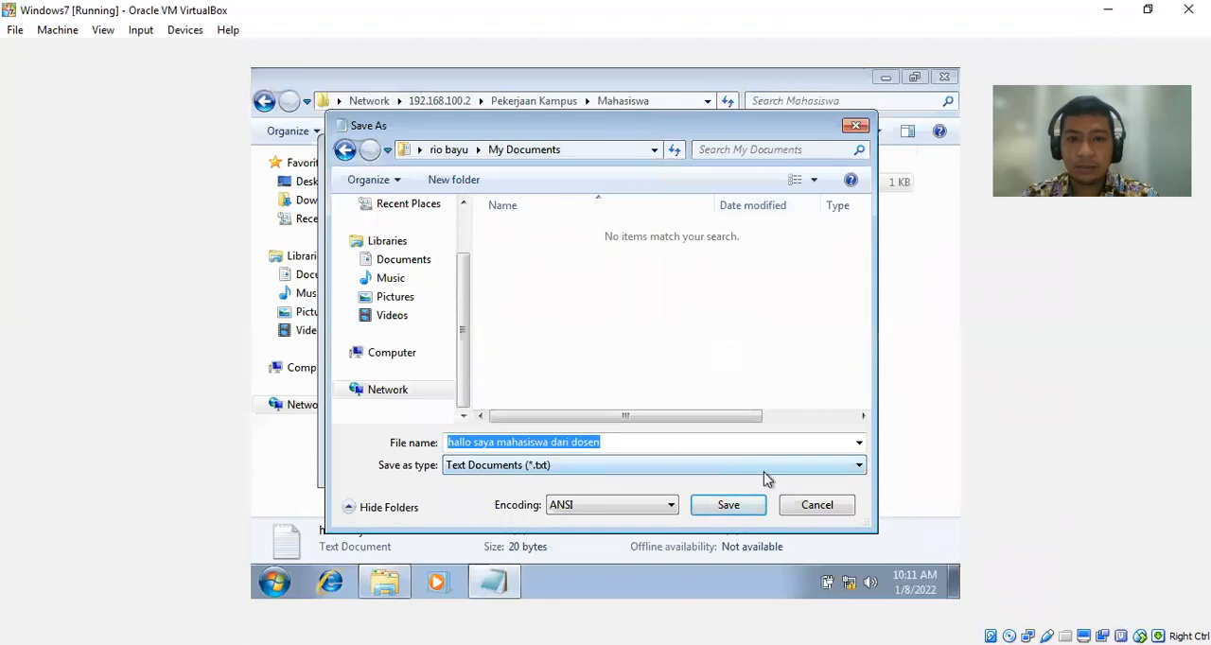
left_click(736, 510)
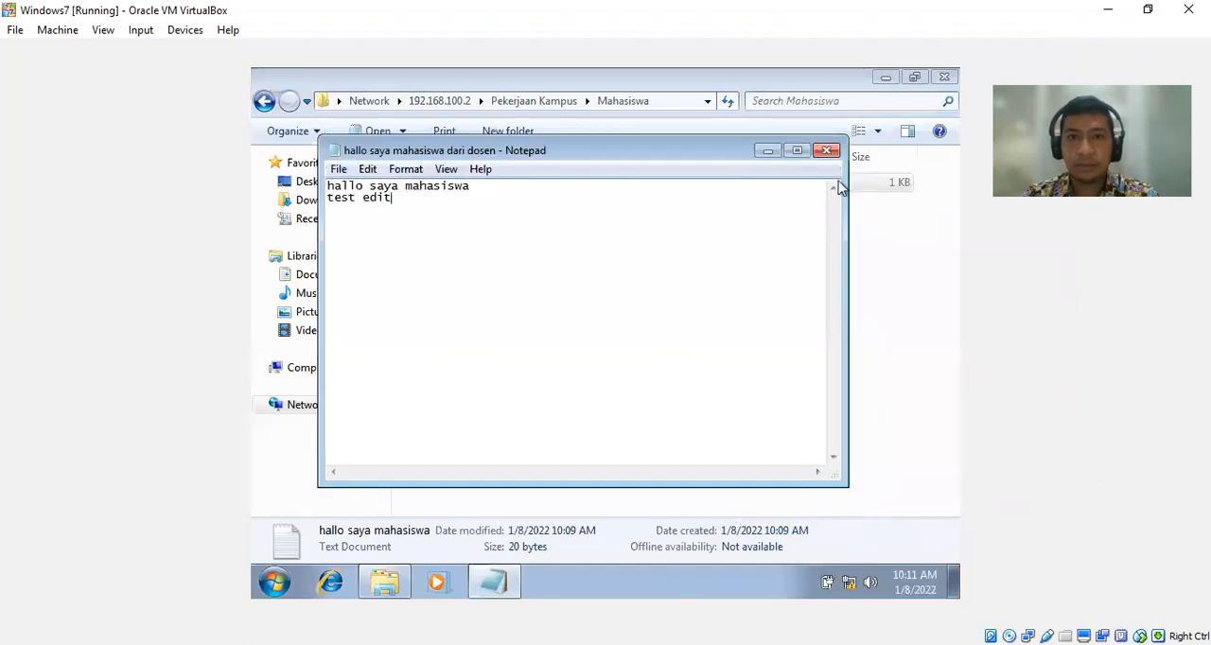
left_click(827, 150)
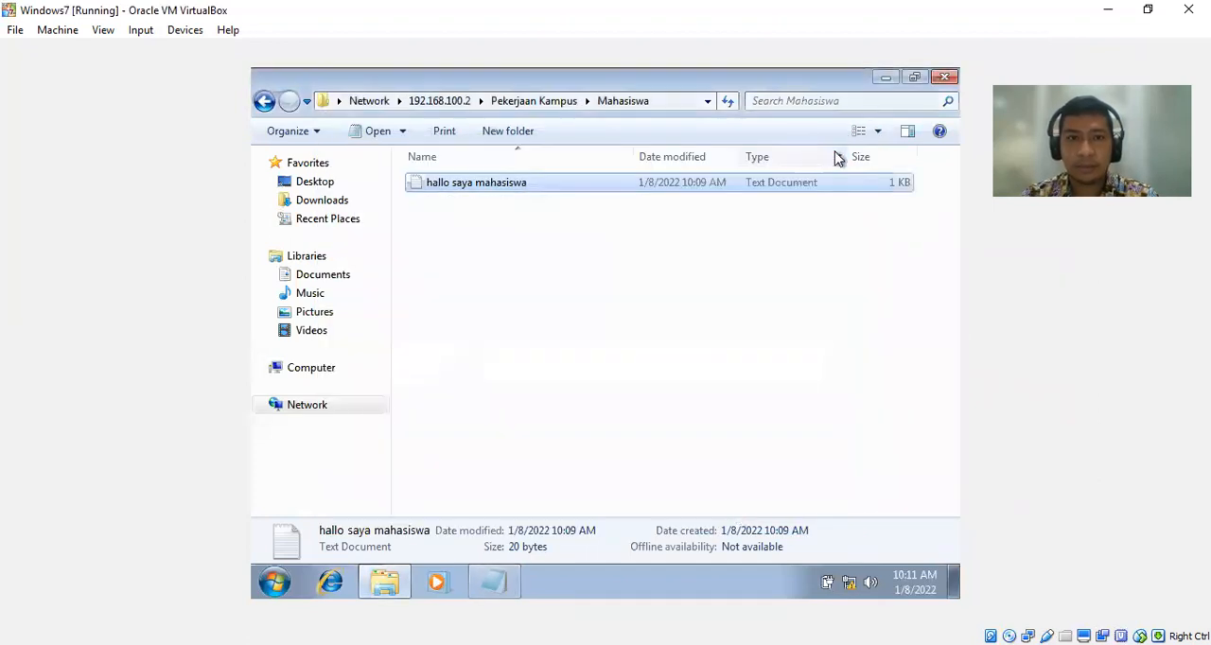
Refresh the share's Mahasiswa folder, and reopen it from Pekerjaan Kampus to check its contents.
left_click(675, 261)
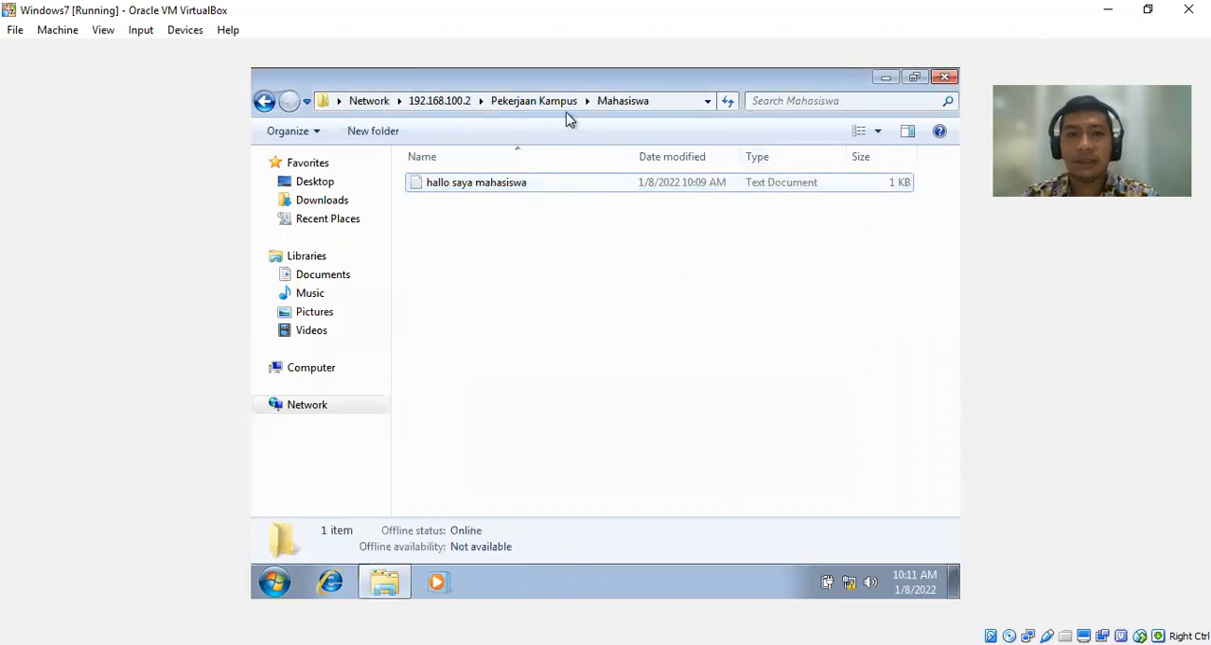
right_click(528, 217)
left_click(570, 286)
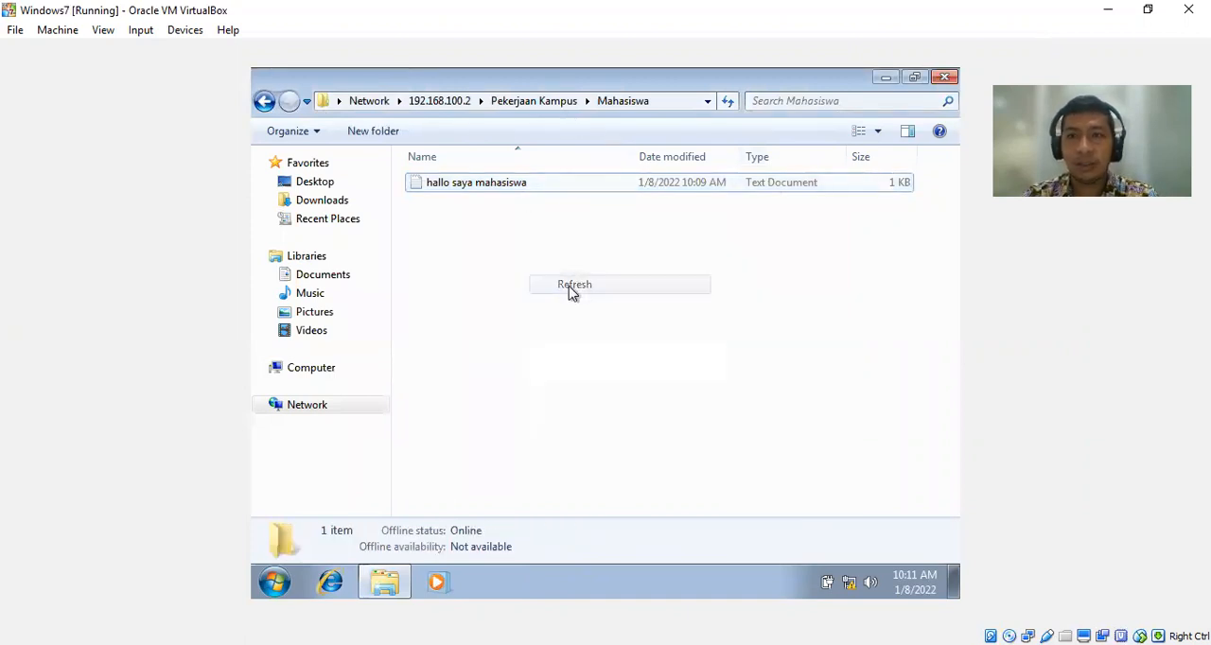
left_click(560, 106)
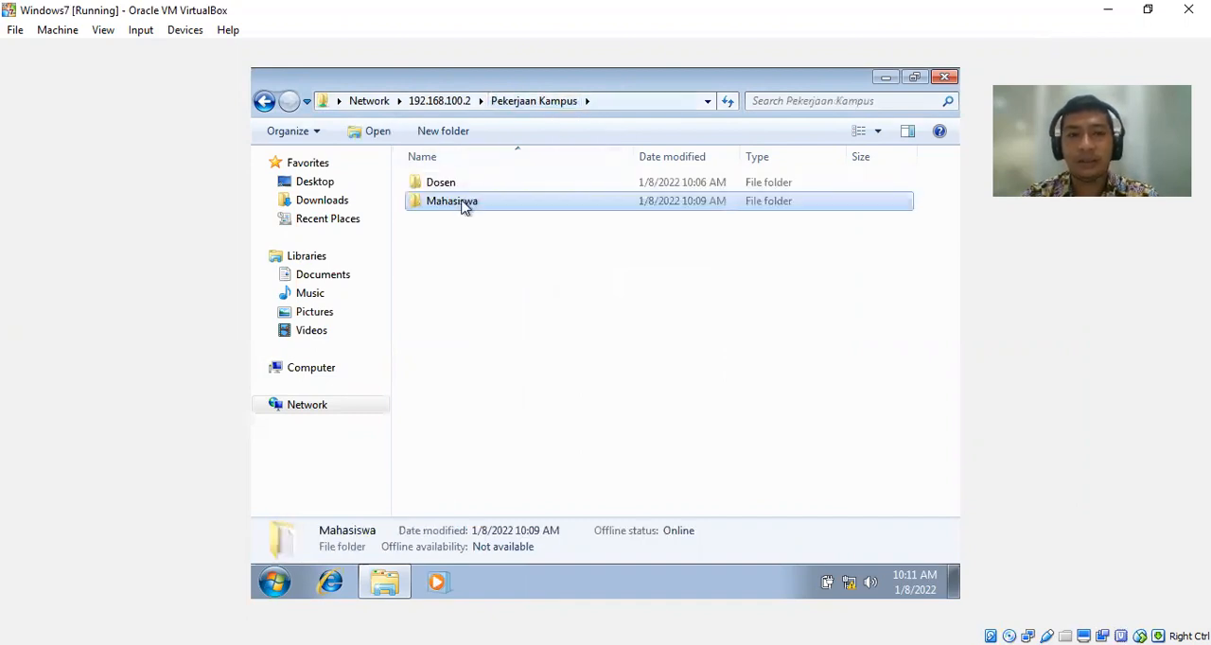
double_click(464, 207)
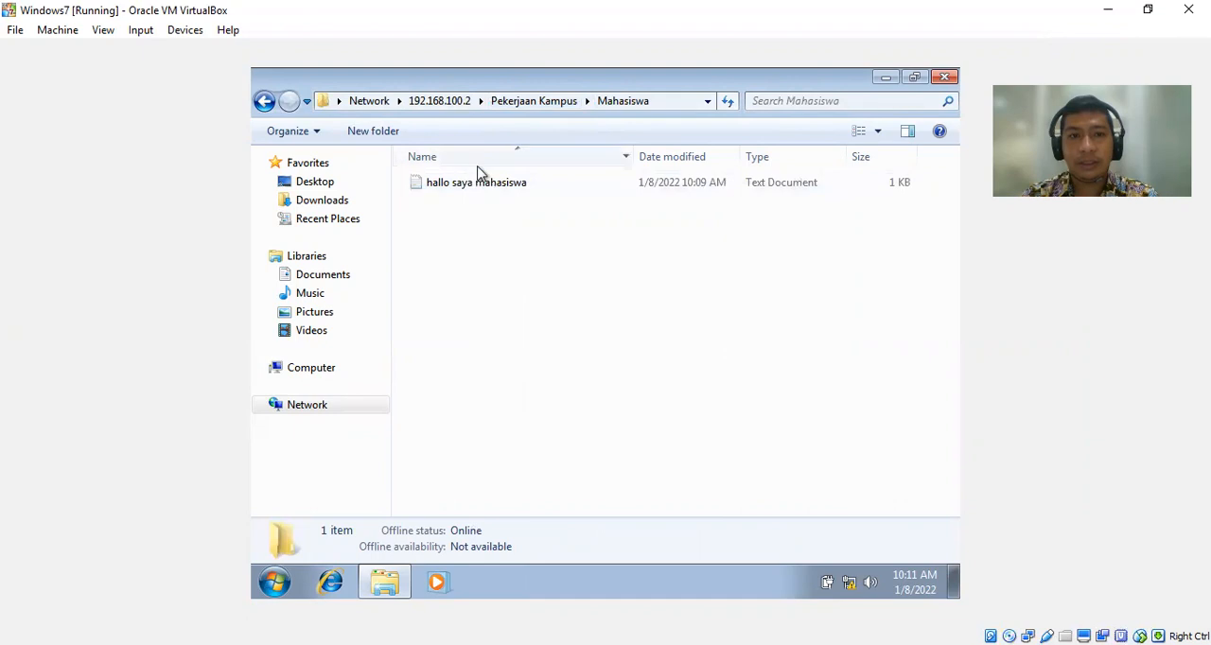
Try to create a new text document in the share's Mahasiswa folder.
right_click(464, 229)
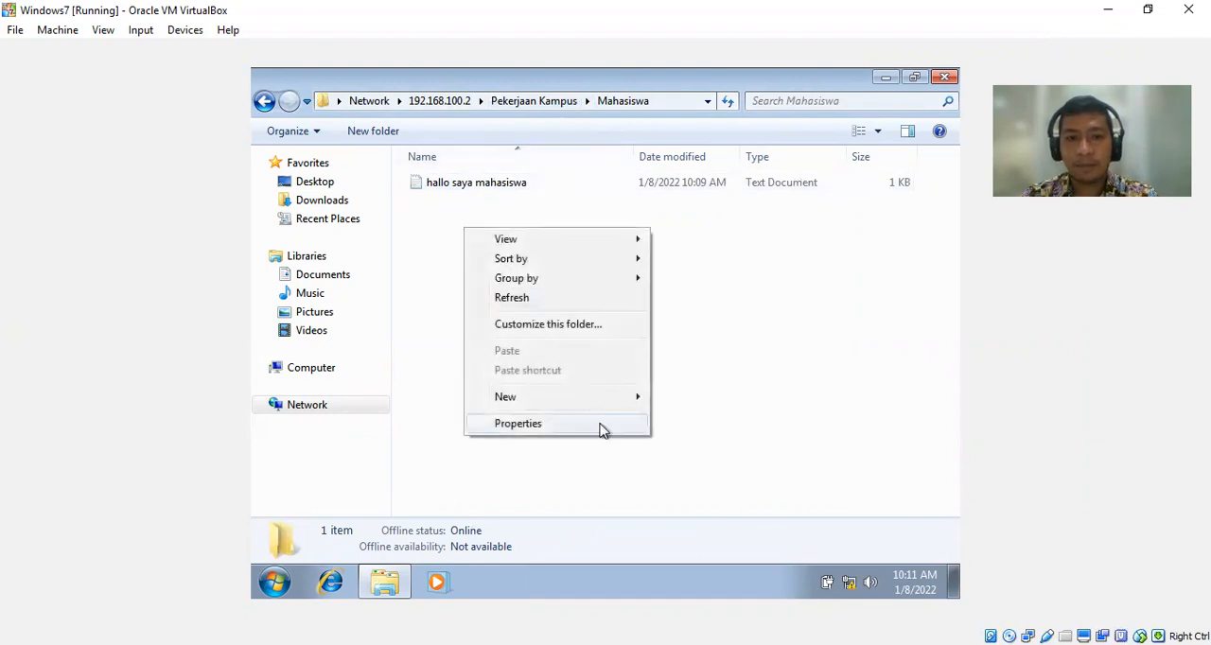
mouse_move(637, 401)
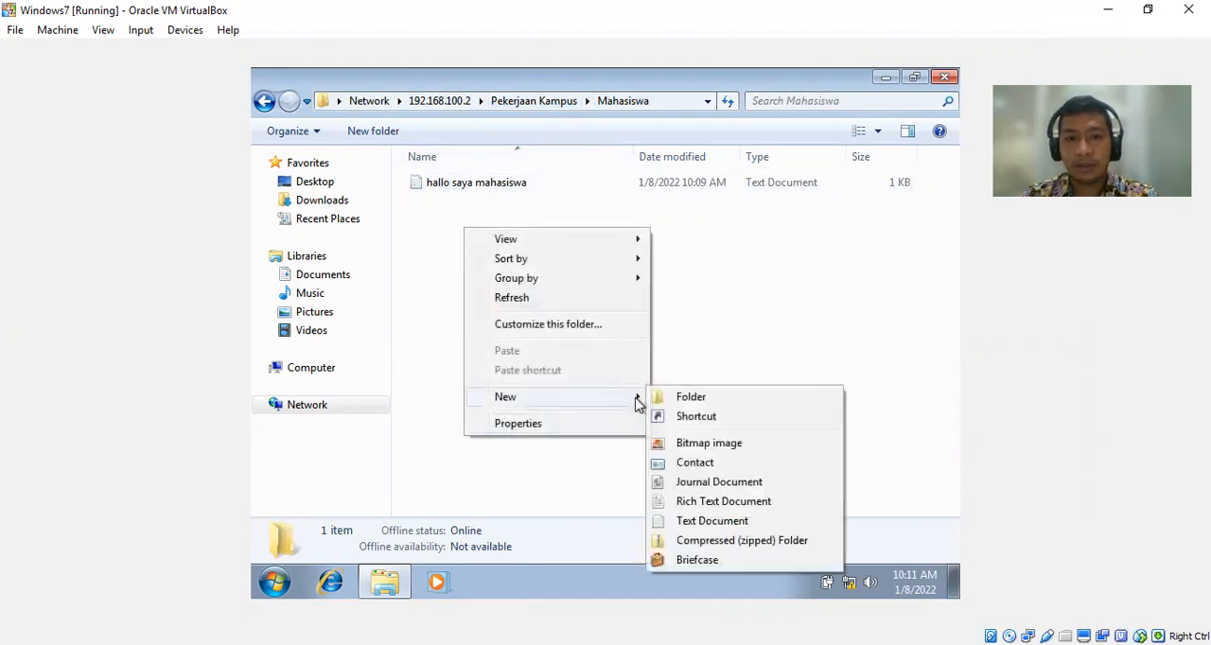
left_click(712, 520)
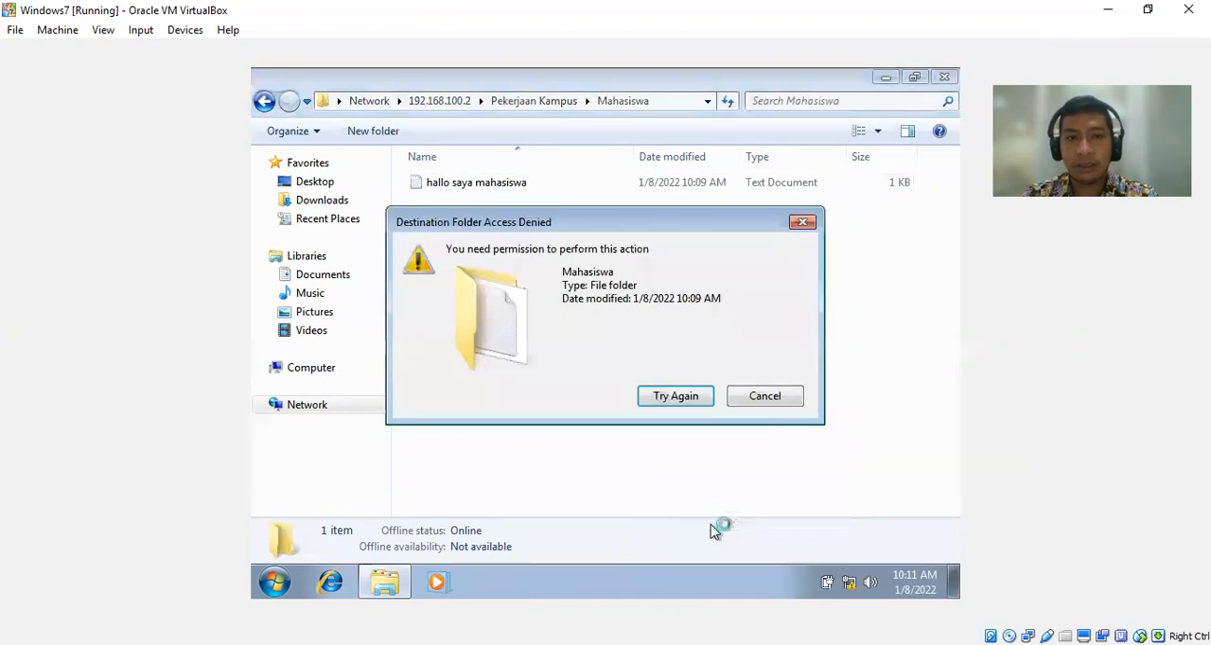
left_click(766, 398)
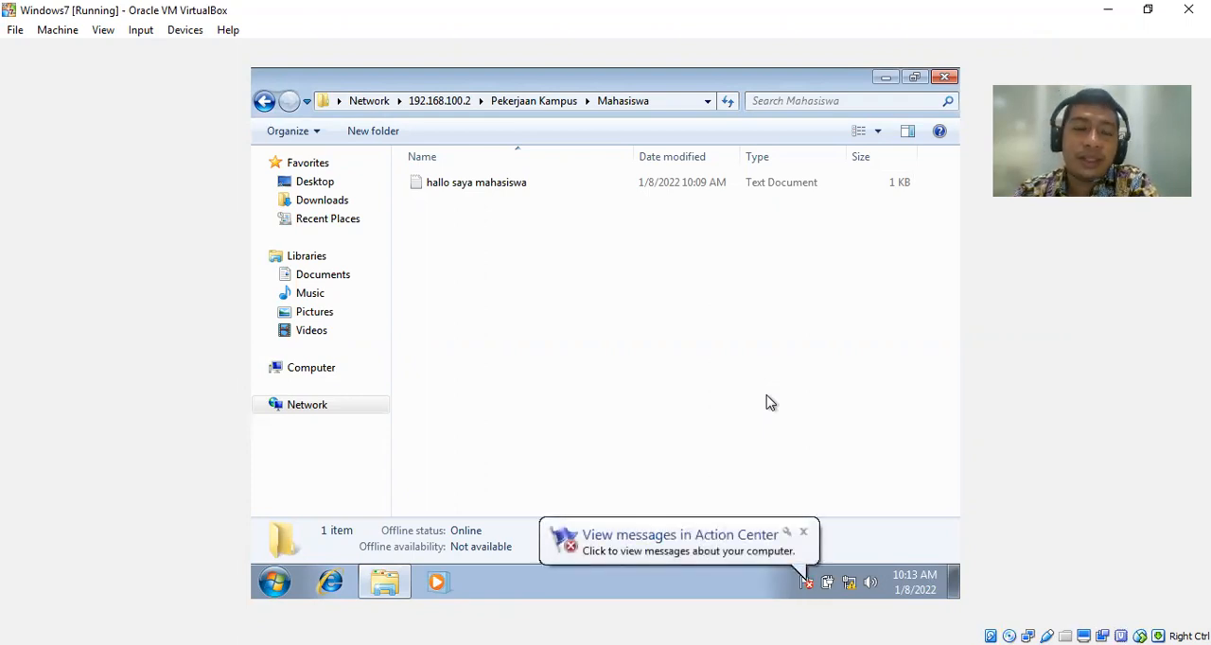
Dismiss the Action Center notification, go back up to the shares on 192.168.100.2, and close the Explorer window.
left_click(804, 534)
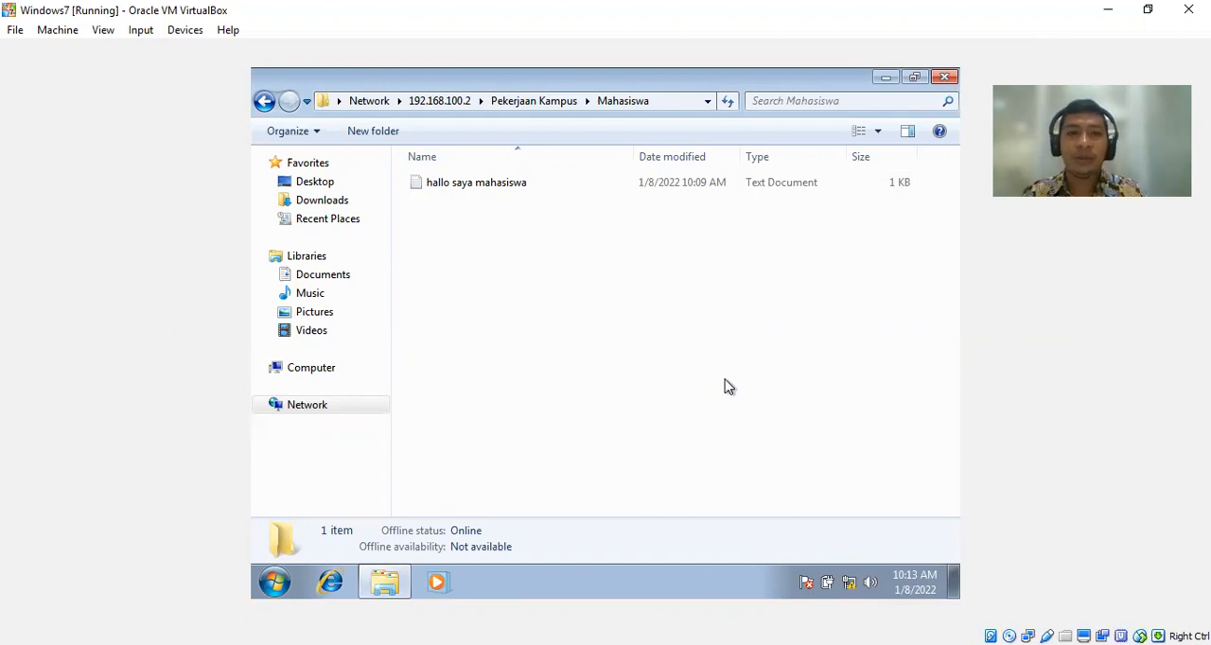
left_click(559, 106)
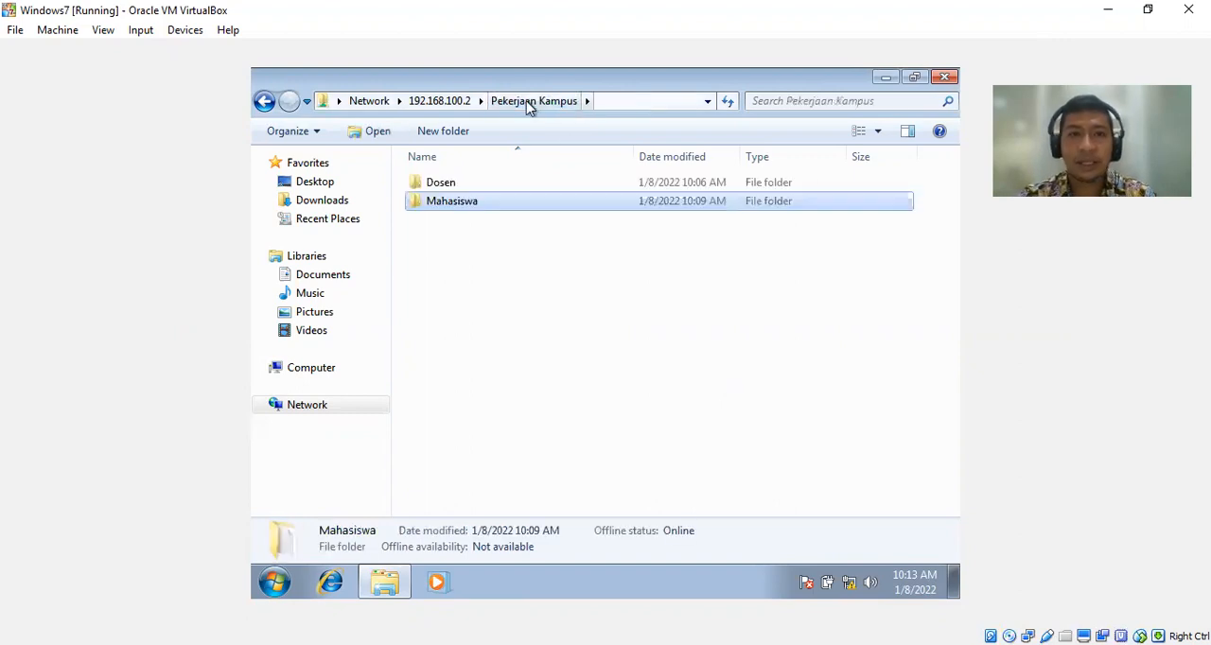
left_click(451, 101)
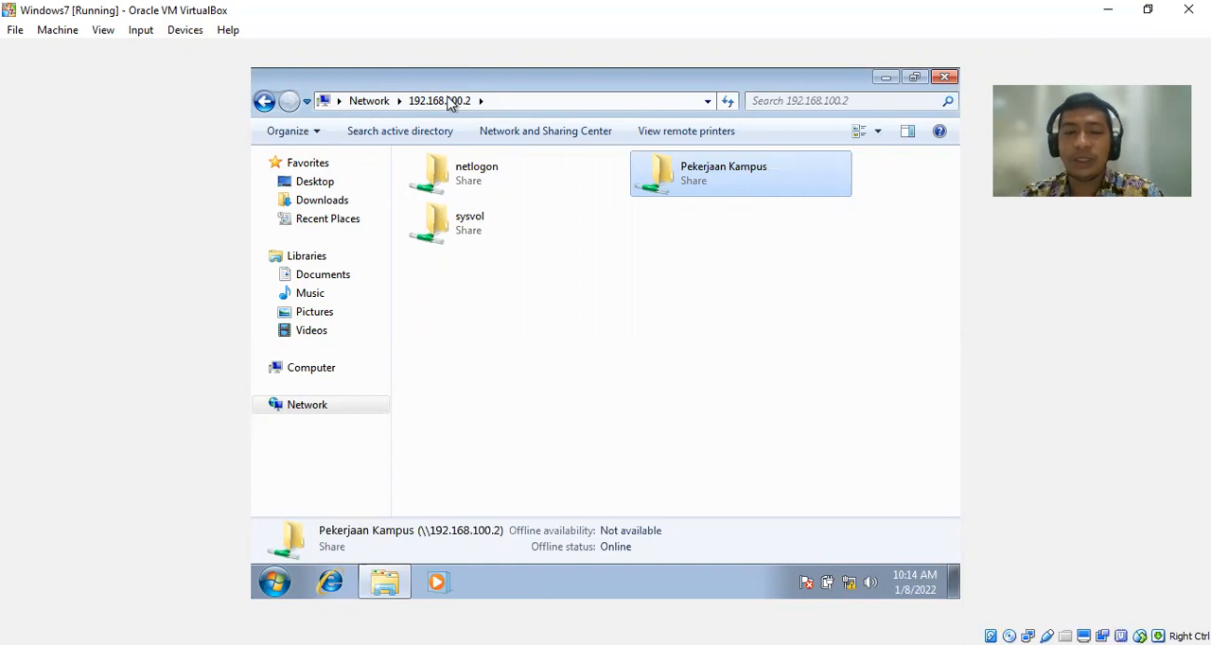
left_click(944, 76)
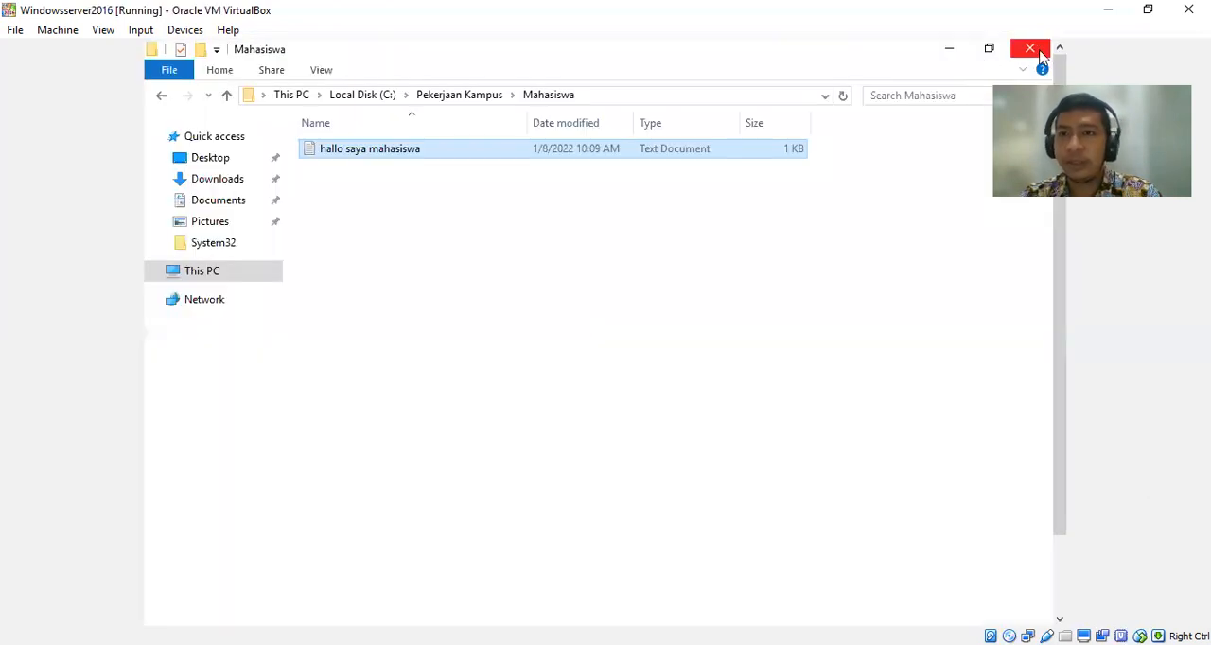
Switch from the Windows7 client to the Windowsserver2016 virtual machine.
left_click(1033, 49)
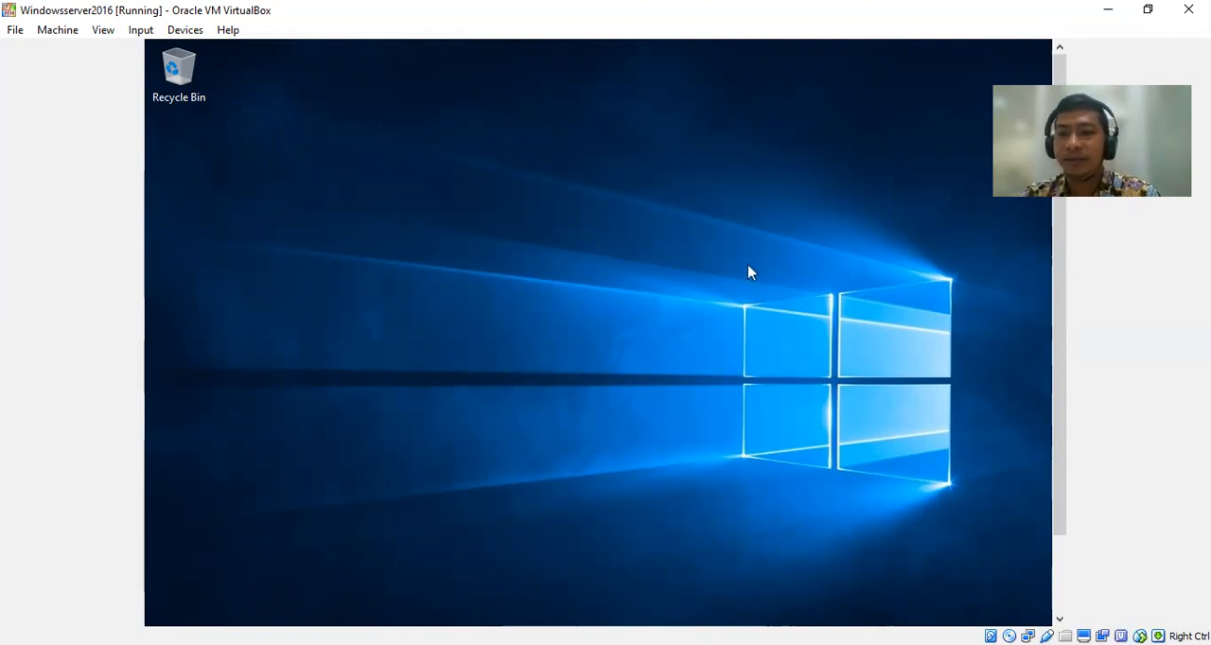
mouse_move(1056, 281)
left_mouse_down()
mouse_move(1060, 364)
mouse_move(1067, 262)
left_mouse_up()
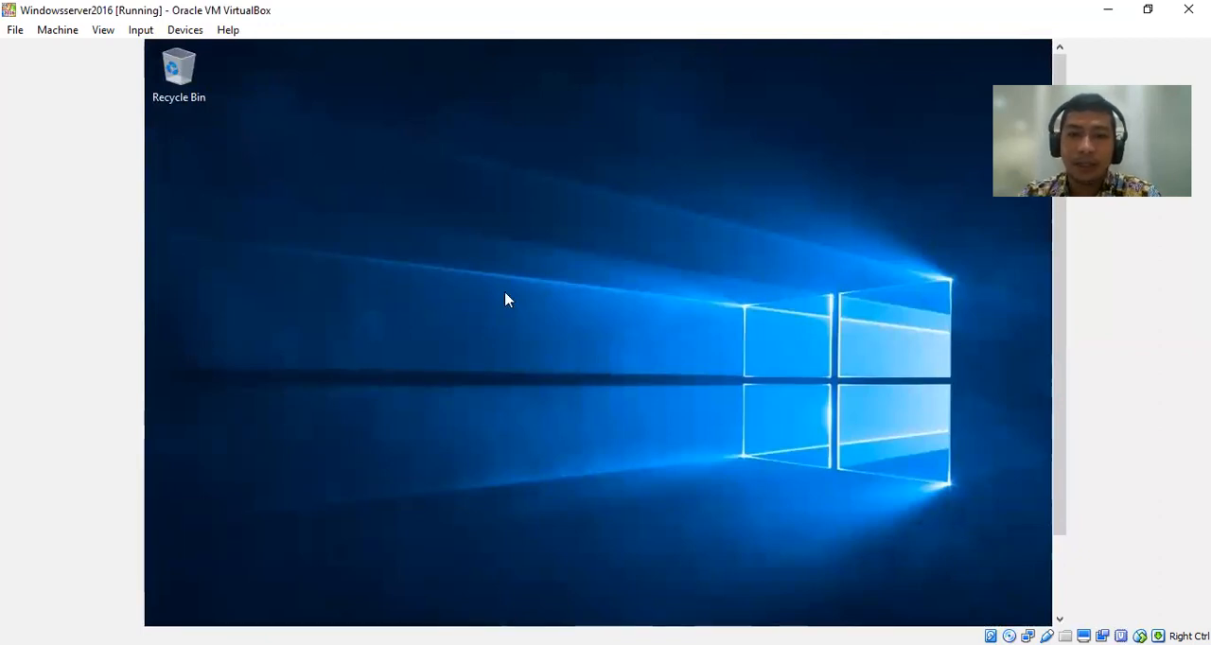
mouse_move(1066, 286)
left_mouse_down()
mouse_move(1062, 405)
mouse_move(1061, 288)
left_mouse_up()
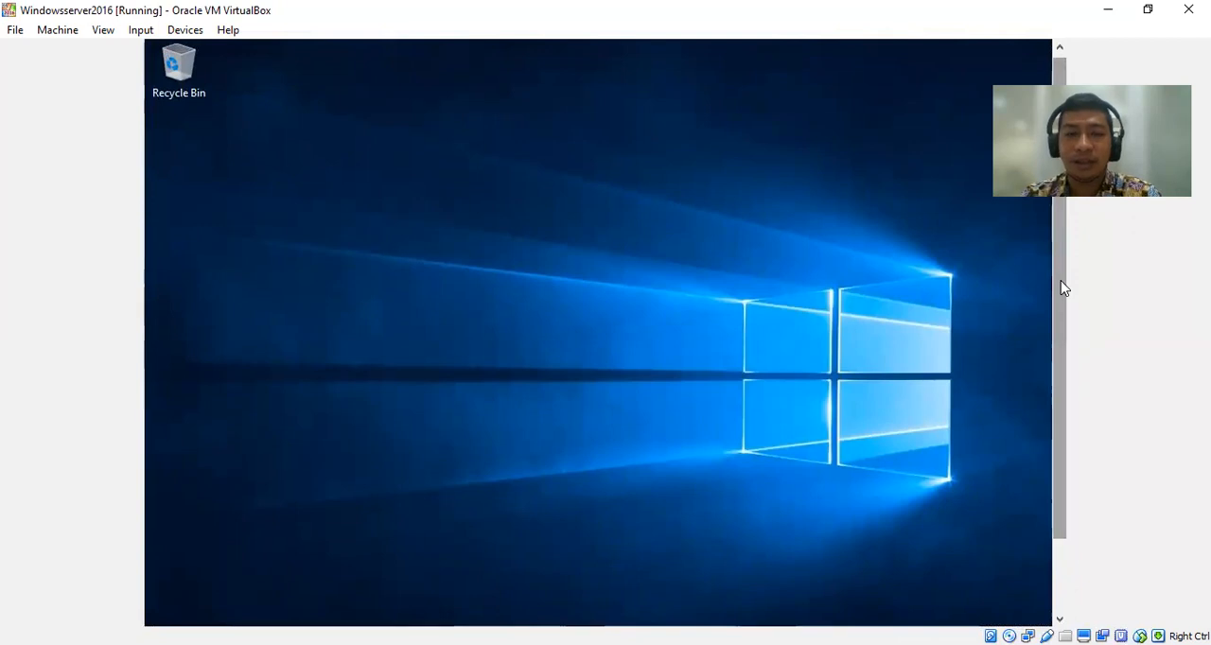